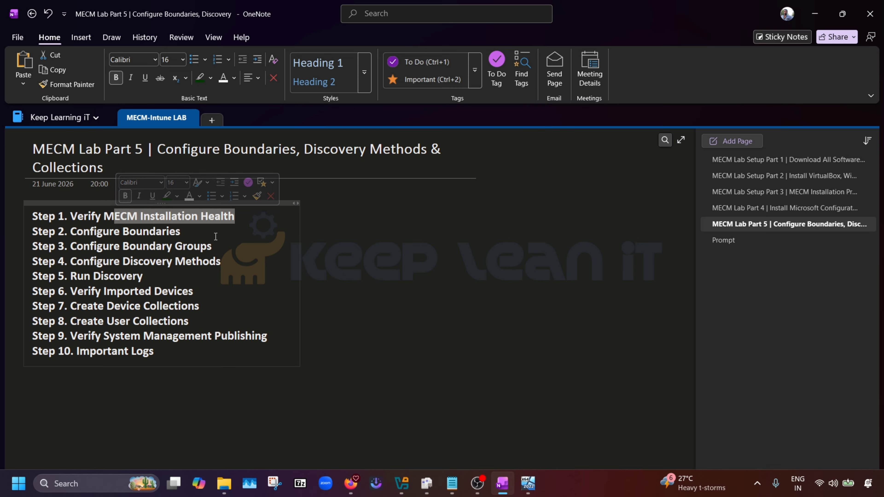
# Highlight Step 2 and Steps 4–5 (Configure Discovery Methods) in the OneNote lab checklist.
pyautogui.click(207, 228)
pyautogui.hotkey('shift', 'Left')
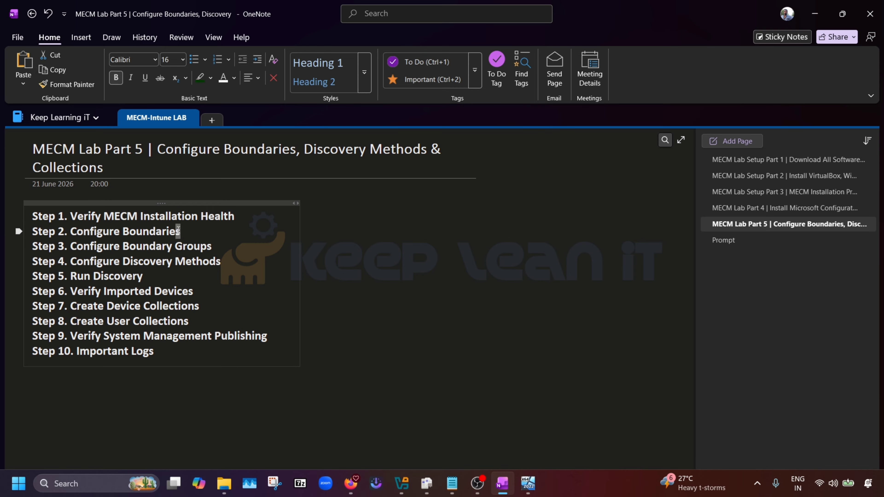
pyautogui.click(194, 231)
pyautogui.moveTo(192, 231); pyautogui.dragTo(110, 232)
pyautogui.click(184, 245)
pyautogui.moveTo(227, 262); pyautogui.dragTo(131, 261)
pyautogui.click(238, 275)
pyautogui.click(154, 275)
pyautogui.moveTo(154, 275); pyautogui.dragTo(31, 262)
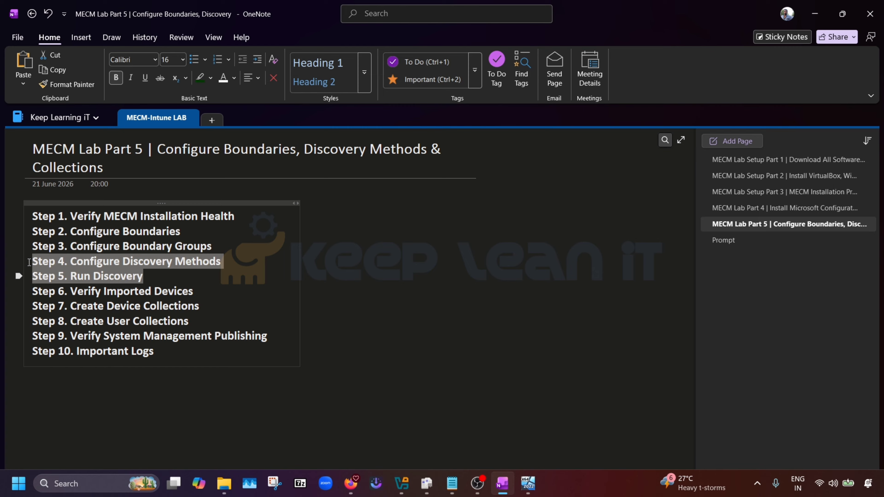
# Highlight Step 6, Step 9's System Management Publishing and Step 1's MECM installation health check.
pyautogui.click(253, 285)
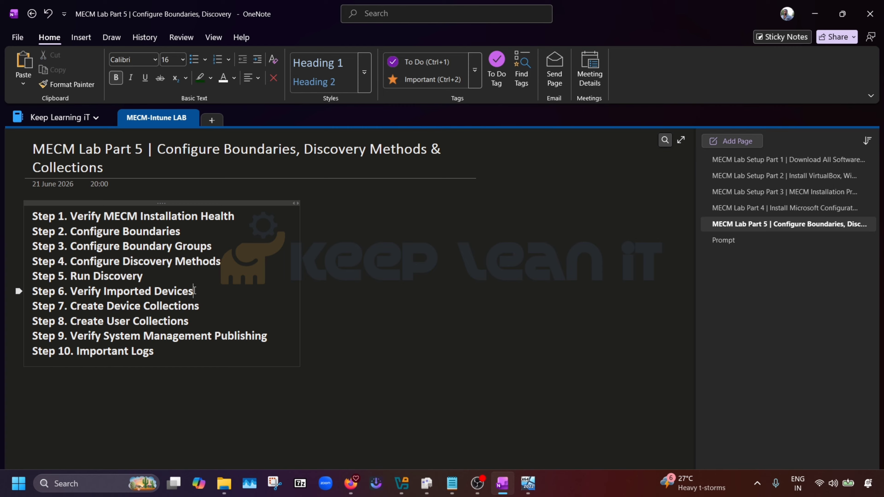
pyautogui.hotkey('shift', 'Left')
pyautogui.hotkey('shift', 'Left')
pyautogui.hotkey('shift', 'Left')
pyautogui.hotkey('shift', 'Left')
pyautogui.hotkey('shift', 'Left')
pyautogui.hotkey('shift', 'Left')
pyautogui.hotkey('shift', 'Left')
pyautogui.hotkey('shift', 'Left')
pyautogui.hotkey('shift', 'Left')
pyautogui.hotkey('shift', 'Left')
pyautogui.hotkey('shift', 'Left')
pyautogui.hotkey('shift', 'Left')
pyautogui.hotkey('shift', 'Left')
pyautogui.hotkey('shift', 'Left')
pyautogui.hotkey('shift', 'Left')
pyautogui.hotkey('shift', 'Left')
pyautogui.hotkey('shift', 'Left')
pyautogui.hotkey('shift', 'Left')
pyautogui.hotkey('shift', 'Left')
pyautogui.hotkey('shift', 'Left')
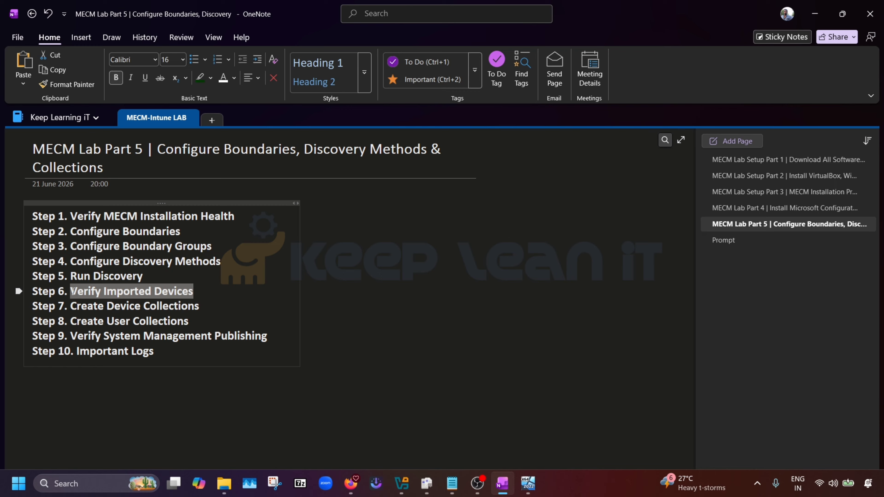
pyautogui.click(210, 300)
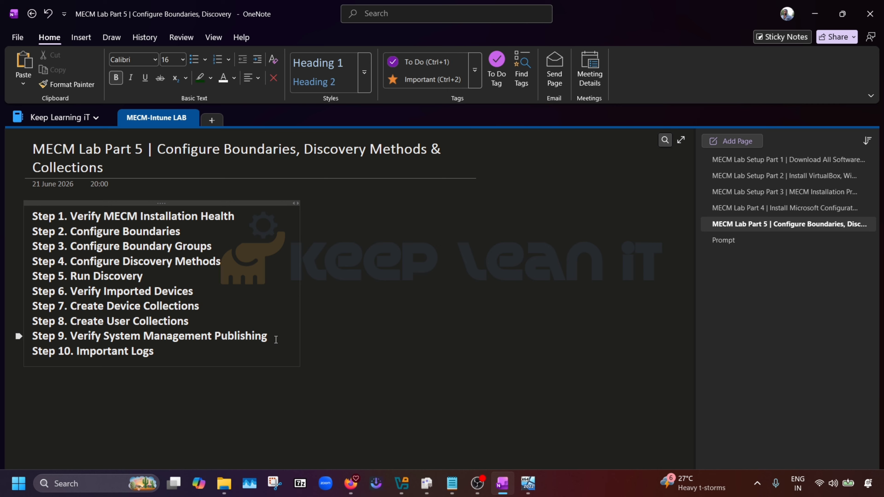
pyautogui.moveTo(275, 340); pyautogui.dragTo(69, 337)
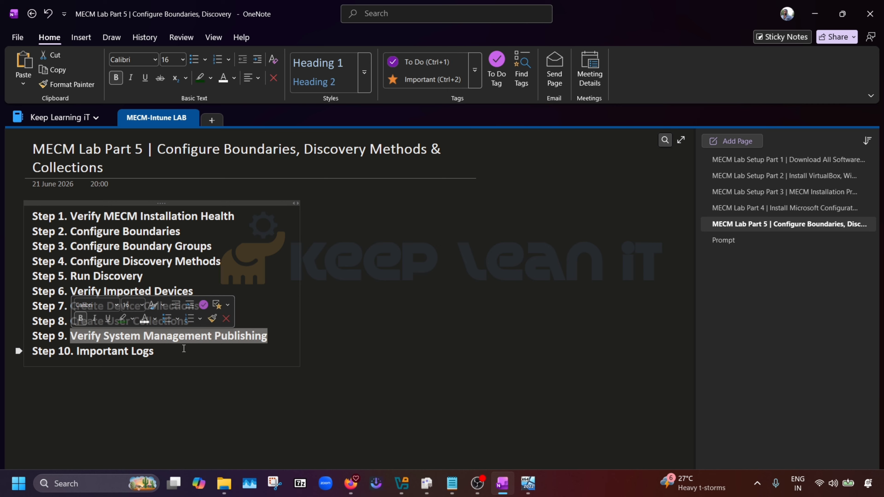
pyautogui.click(267, 342)
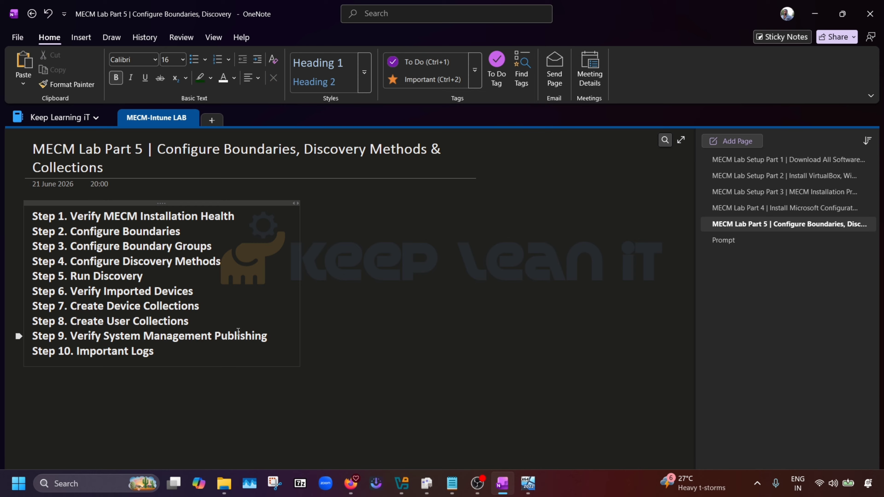
pyautogui.moveTo(267, 335); pyautogui.dragTo(113, 342)
pyautogui.click(198, 349)
pyautogui.moveTo(243, 217); pyautogui.dragTo(69, 207)
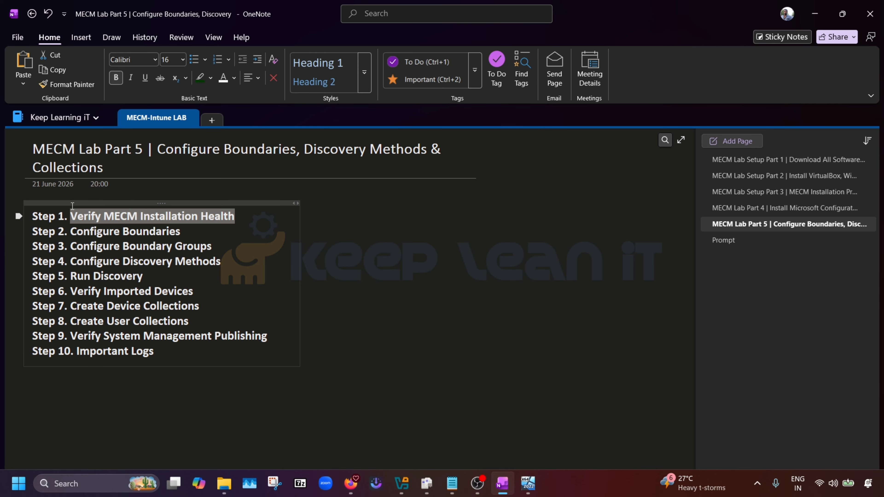
# Switch from the notes to the PRR1 virtual machine, briefly passing through DC01.
pyautogui.moveTo(530, 489)
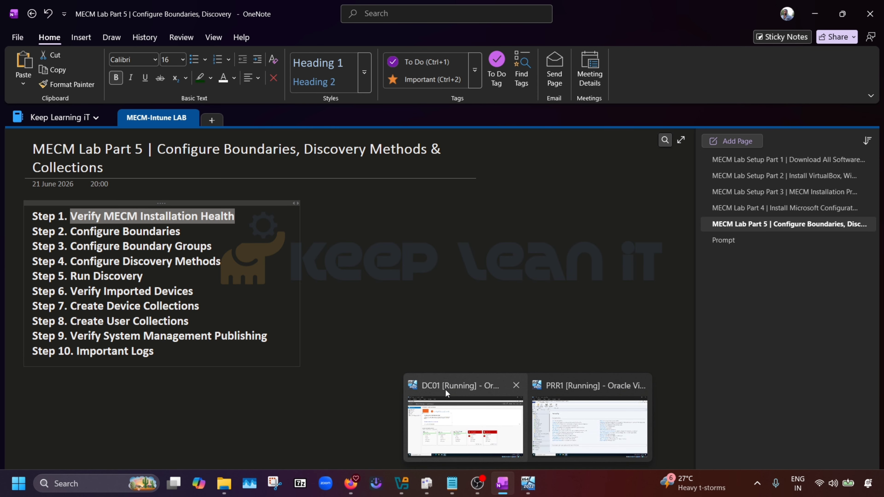
pyautogui.click(562, 390)
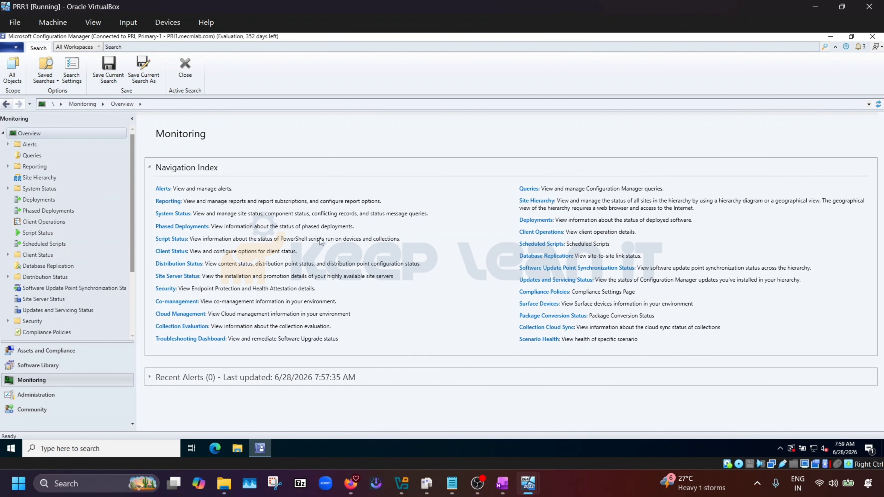
pyautogui.moveTo(533, 487)
pyautogui.click(484, 406)
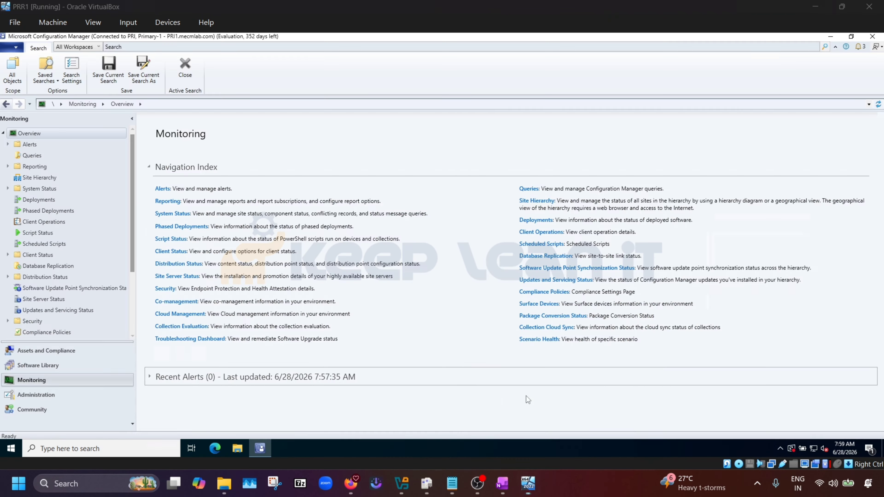
pyautogui.click(815, 6)
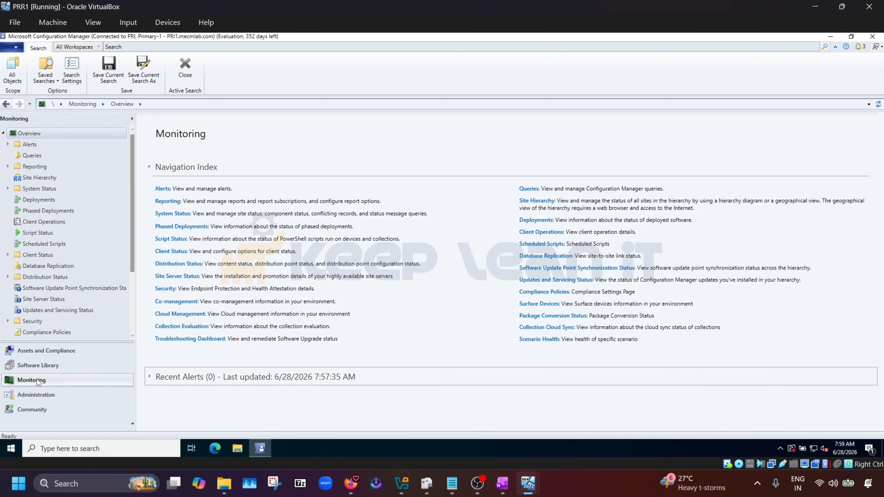
# Open Monitoring > System Status > Component Status, auto-fit the Component column, and select SMS_MP_CONTROL_MANAGER.
pyautogui.click(8, 189)
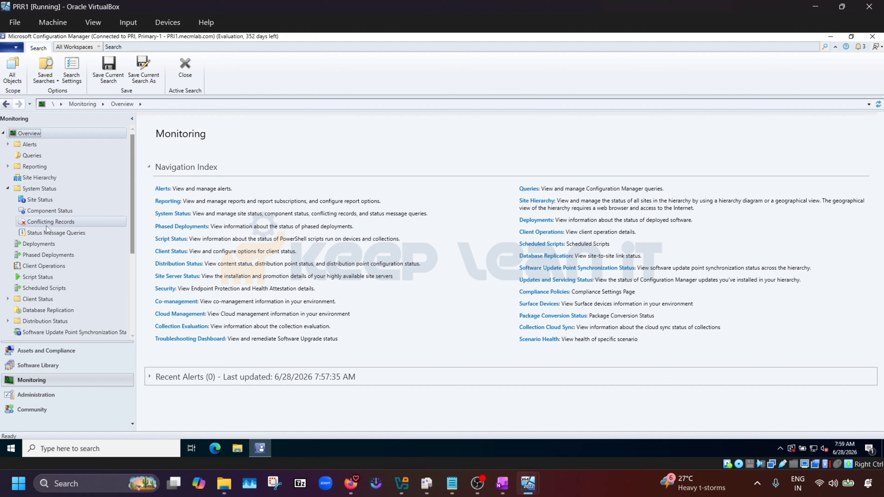
pyautogui.click(65, 212)
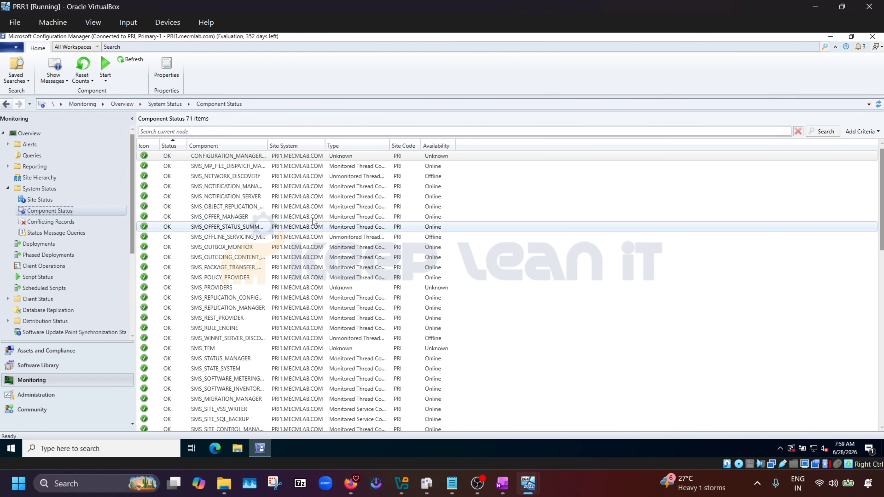
pyautogui.scroll(-5, 257, 176)
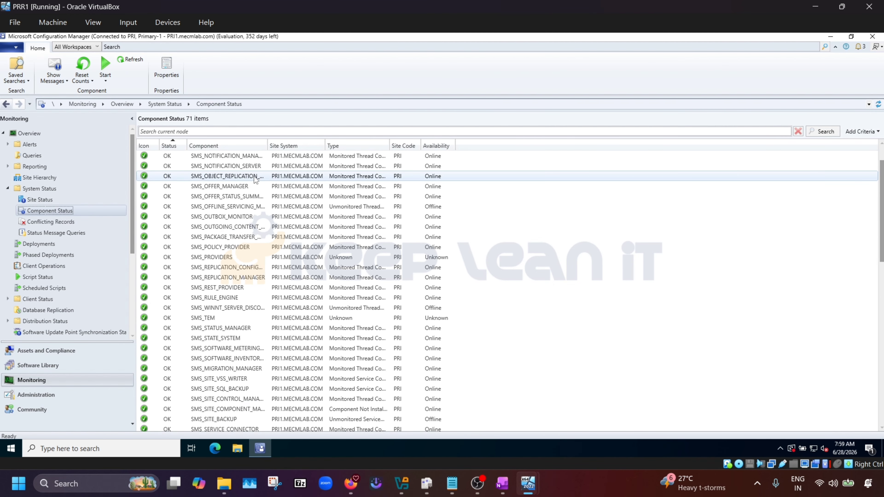
pyautogui.scroll(-9, 177, 157)
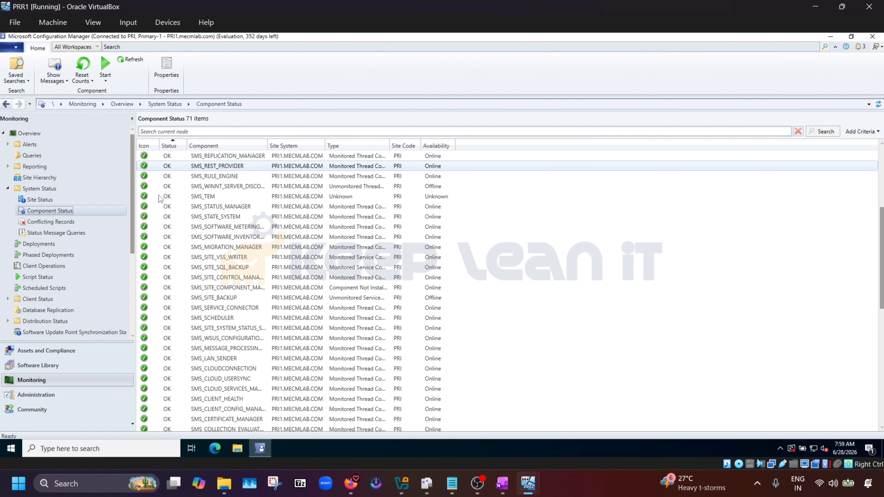
pyautogui.scroll(-1, 183, 164)
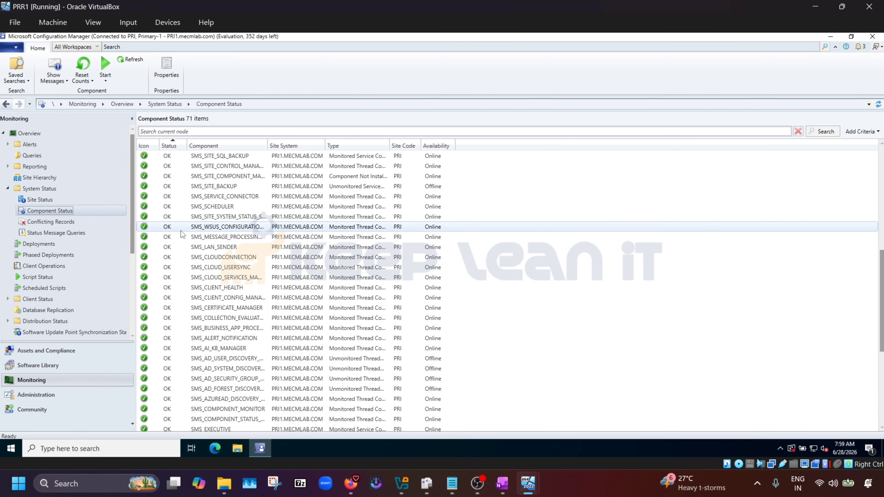
pyautogui.scroll(15, 209, 209)
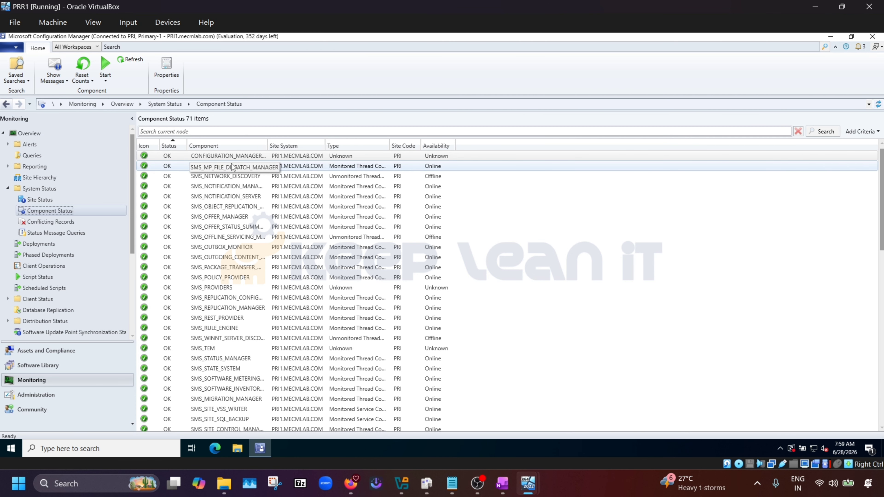
pyautogui.scroll(-9, 229, 171)
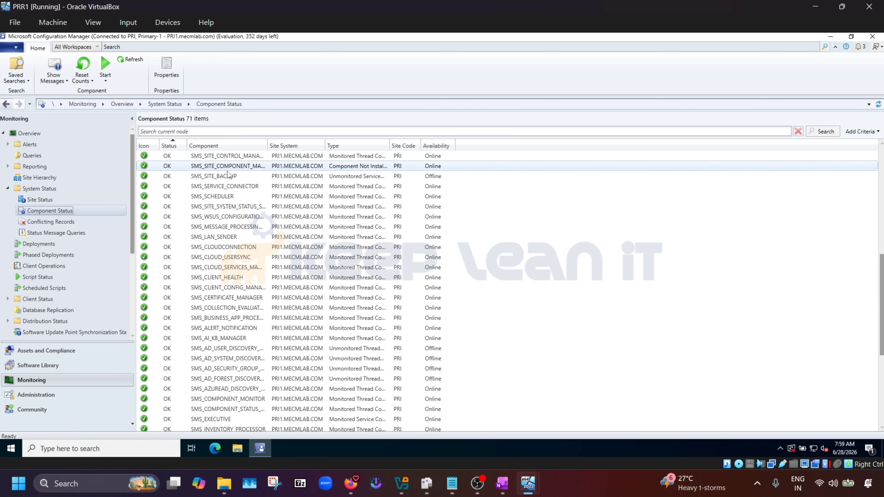
pyautogui.scroll(9, 209, 227)
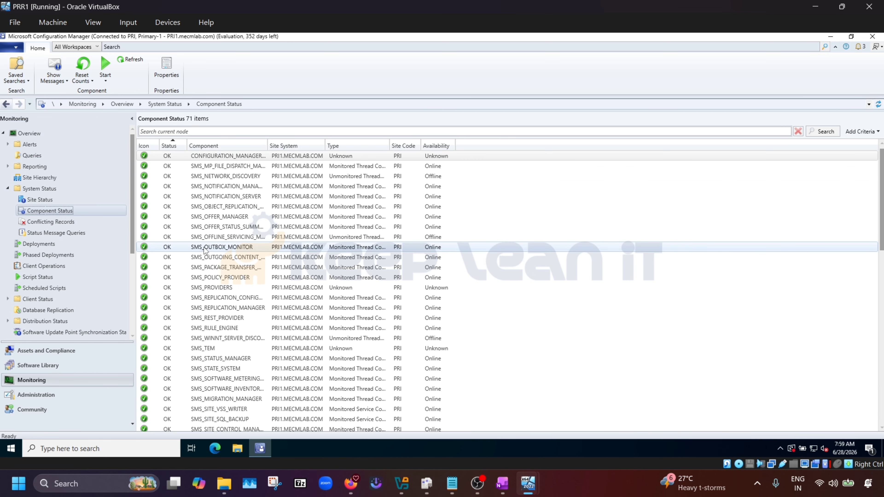
pyautogui.scroll(-2, 226, 244)
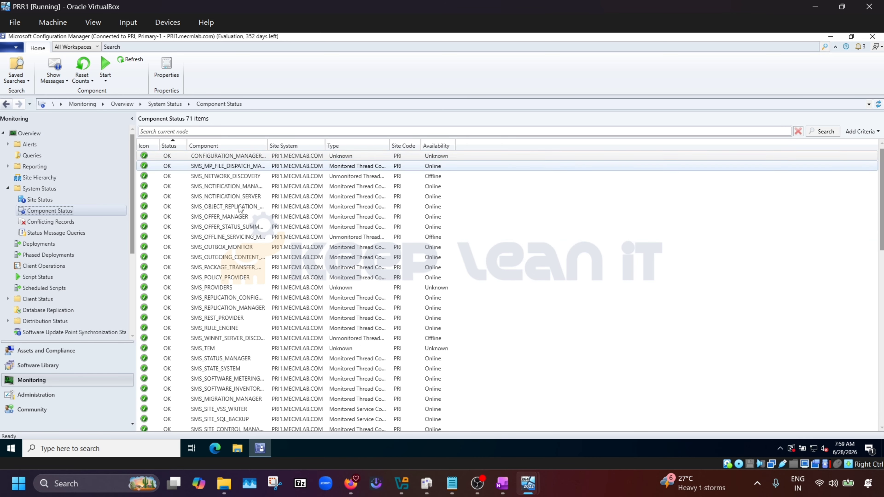
pyautogui.scroll(-12, 243, 240)
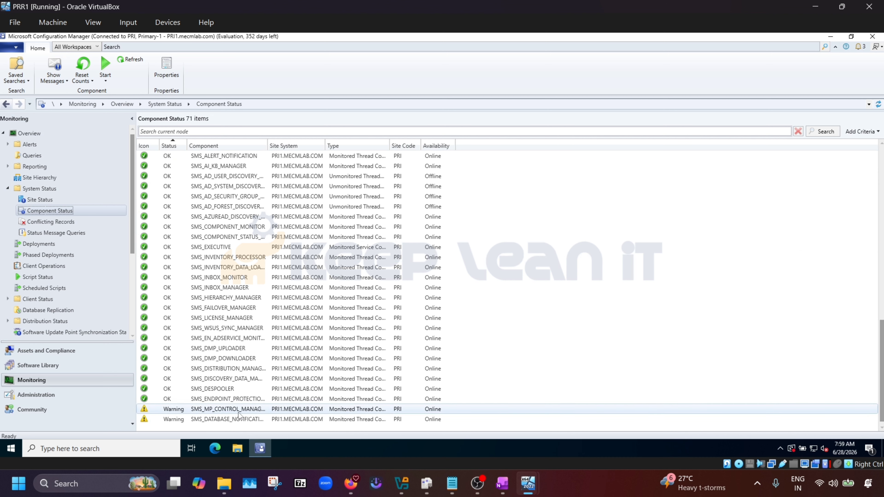
pyautogui.doubleClick(267, 145)
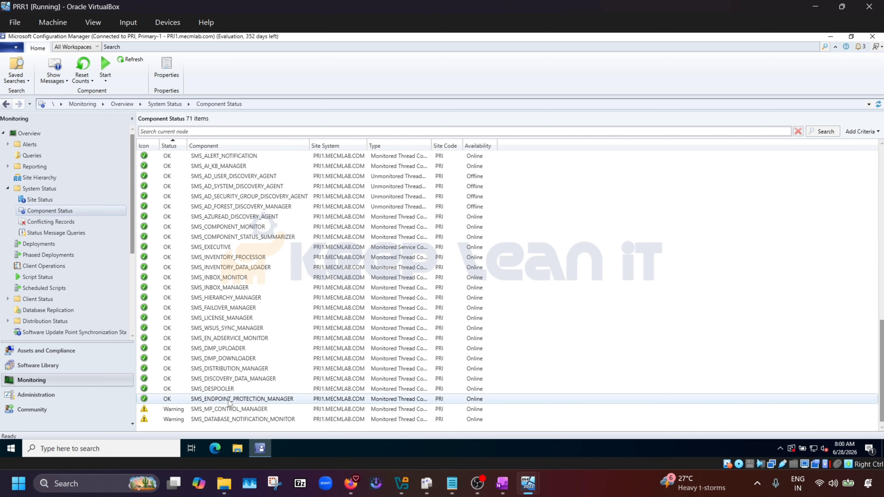
pyautogui.click(248, 409)
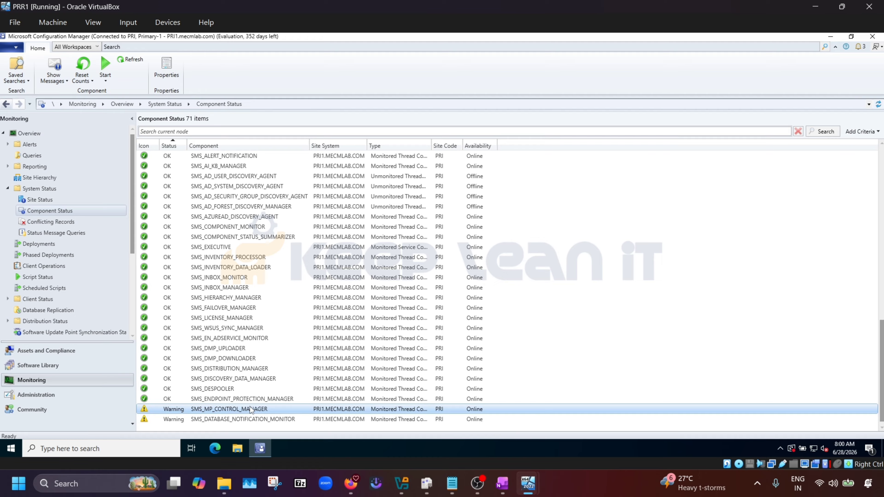
# Show all status messages for SMS_MP_CONTROL_MANAGER with no date limit.
pyautogui.rightClick(251, 409)
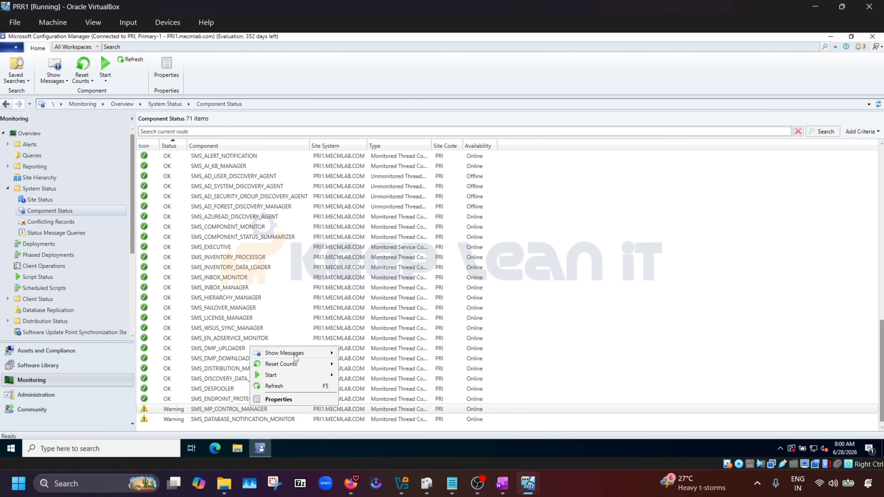
pyautogui.moveTo(295, 358)
pyautogui.click(356, 353)
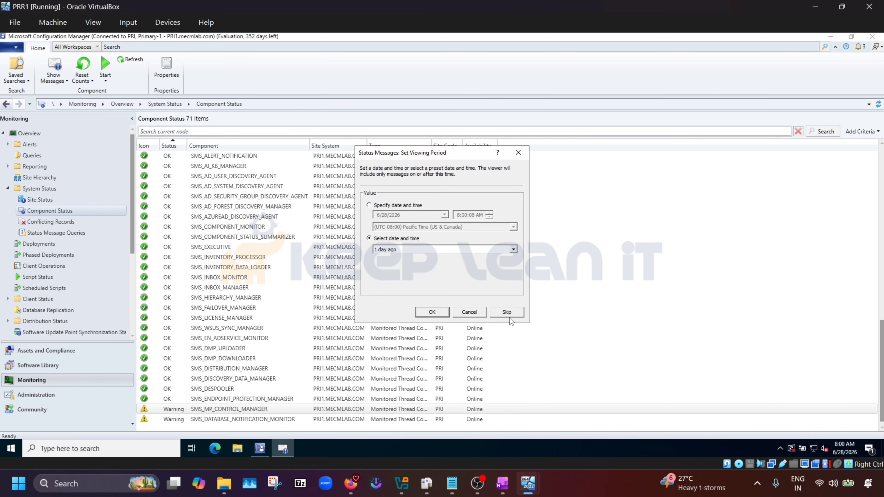
pyautogui.click(509, 315)
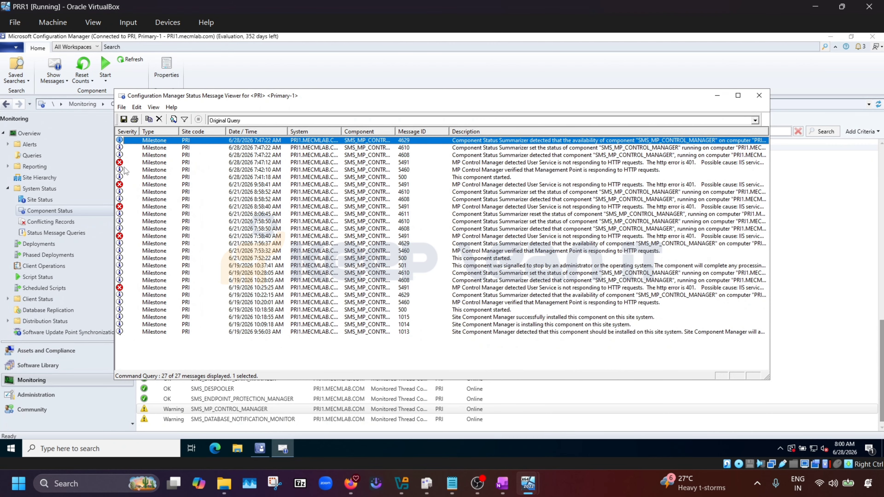
# Inspect the 5491 HTTP error, 4629, 4608 and 4610 messages, then close the viewer.
pyautogui.press('Down')
pyautogui.press('Down')
pyautogui.press('Down')
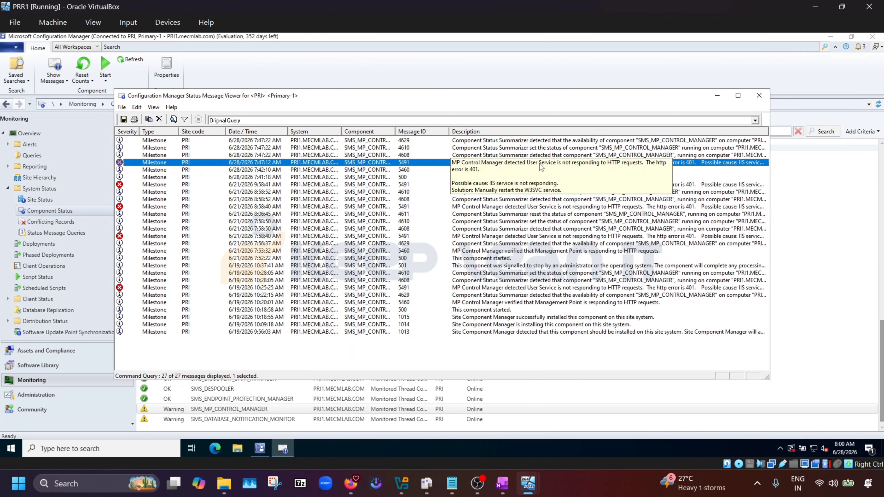
pyautogui.click(132, 184)
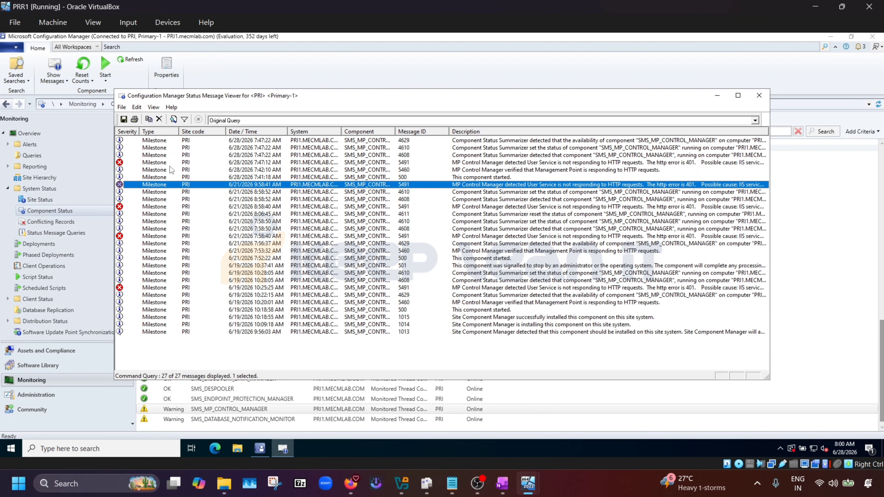
pyautogui.click(159, 162)
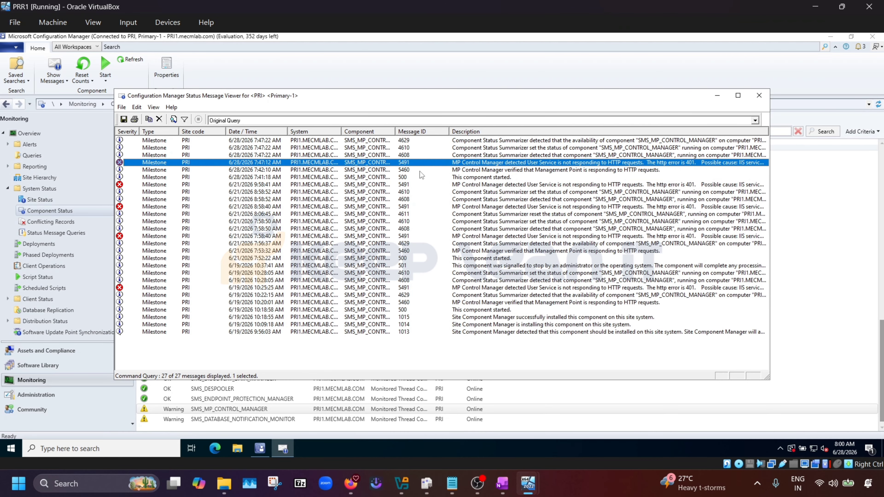
pyautogui.click(597, 140)
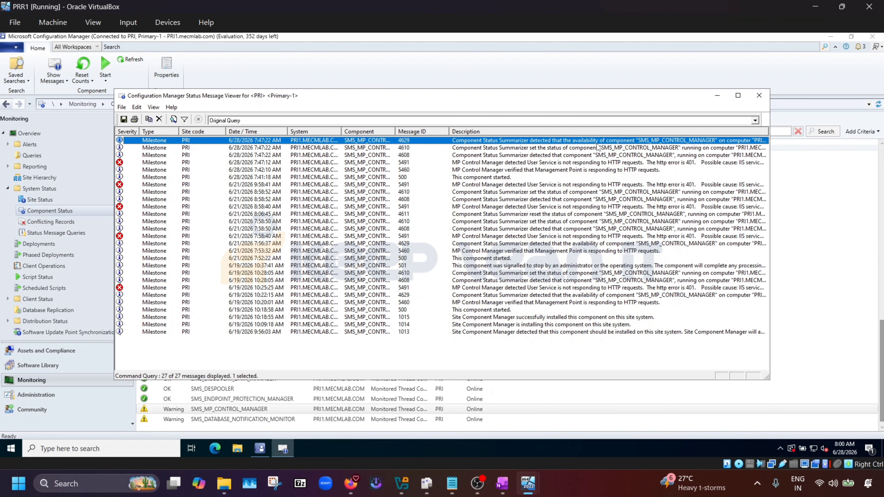
pyautogui.click(160, 156)
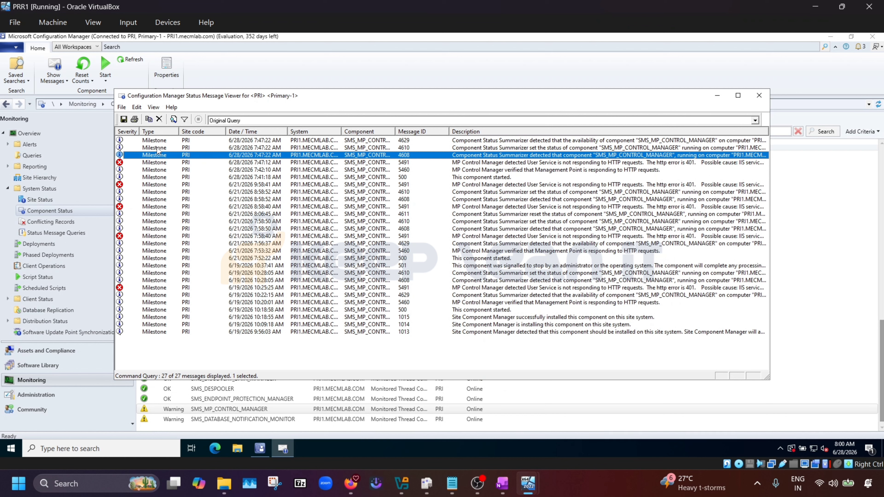
pyautogui.click(157, 148)
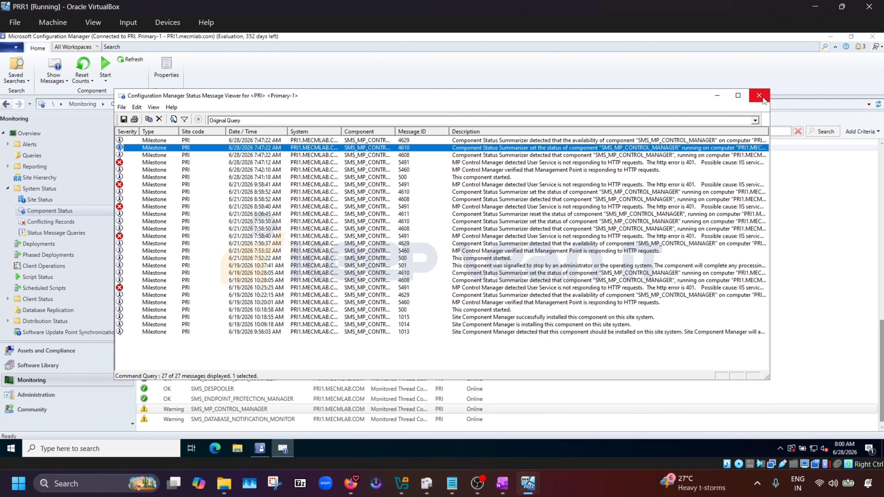
pyautogui.click(151, 165)
pyautogui.click(157, 185)
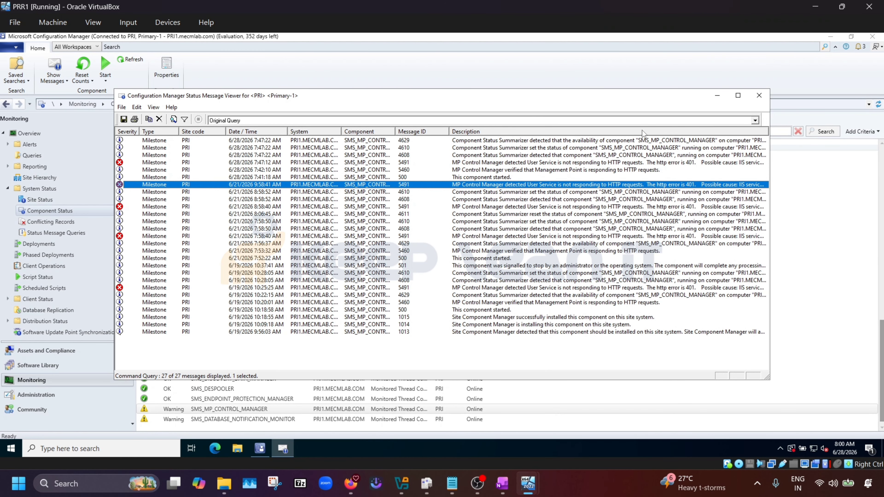
pyautogui.click(759, 95)
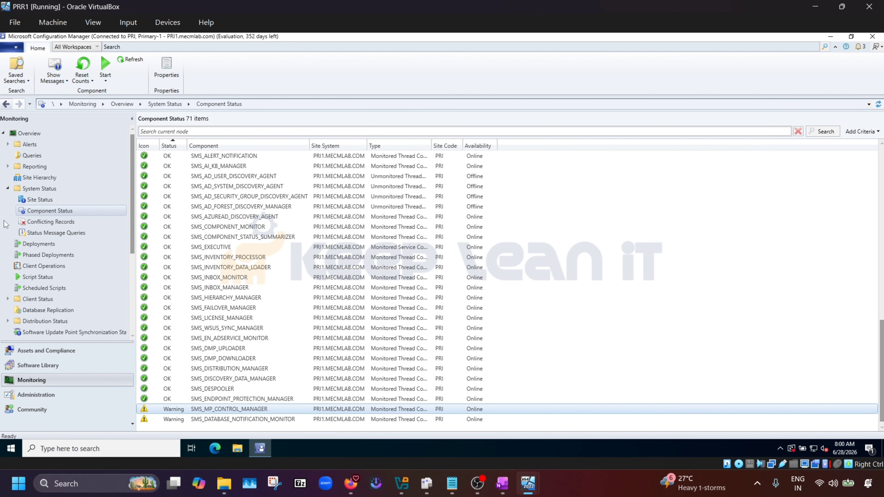
# Check Site Status sorted by Site System Role, visit Assets and Compliance, then return to OneNote.
pyautogui.click(118, 200)
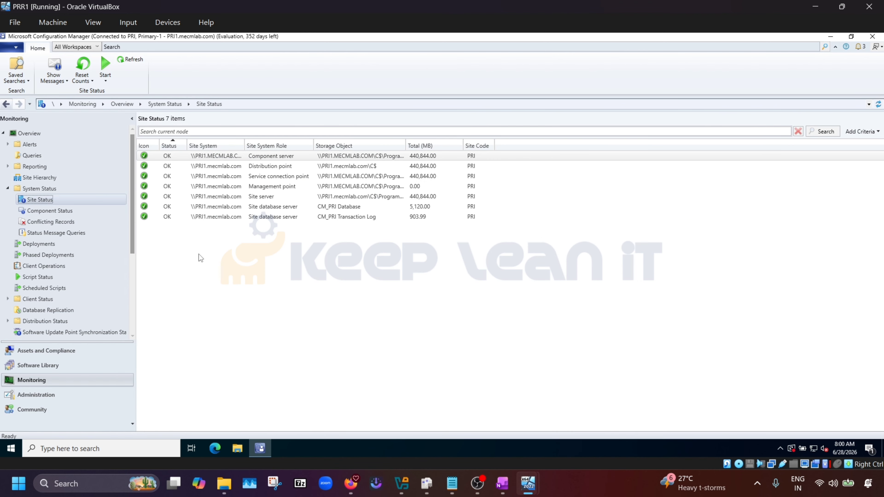
pyautogui.click(277, 146)
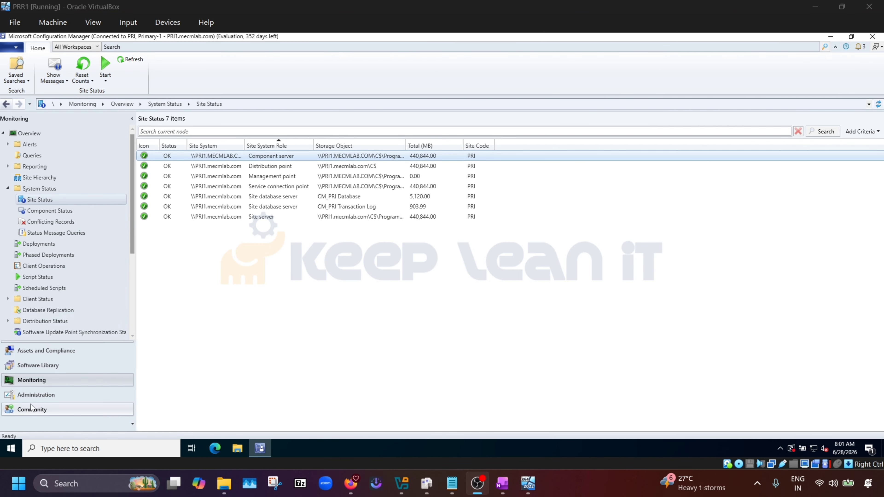
pyautogui.click(42, 353)
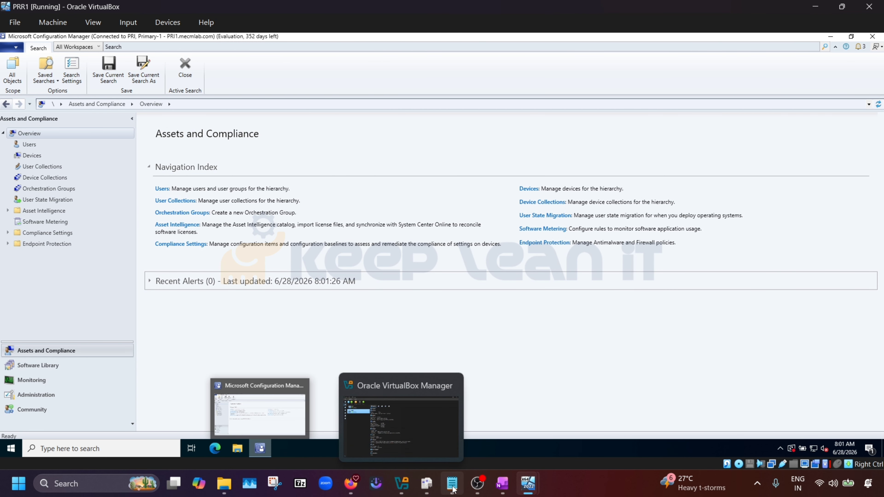
pyautogui.click(504, 489)
# Place the cursor after Step 3 in the notes, then return to PRR1's Administration workspace.
pyautogui.click(246, 249)
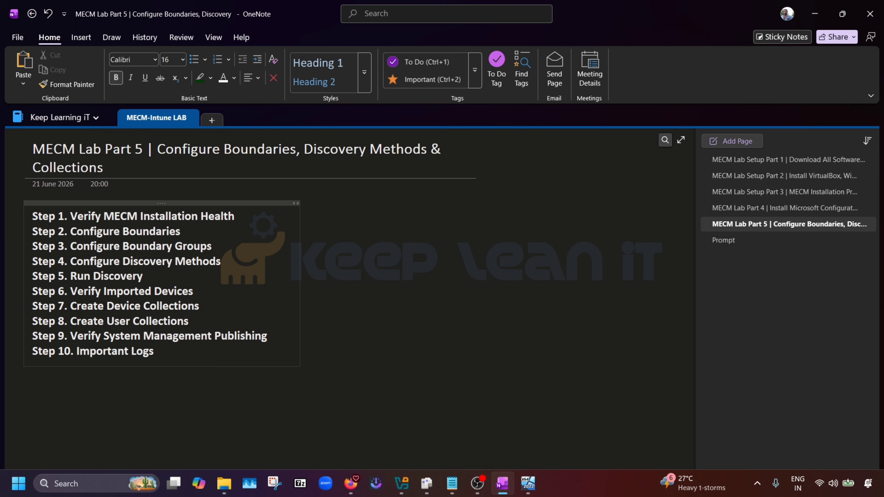
pyautogui.hotkey('alt', 'Tab')
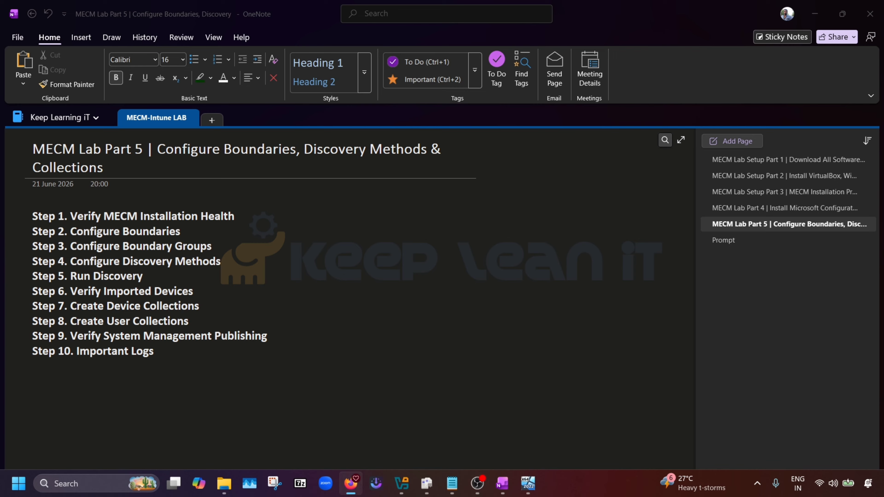
pyautogui.moveTo(527, 487)
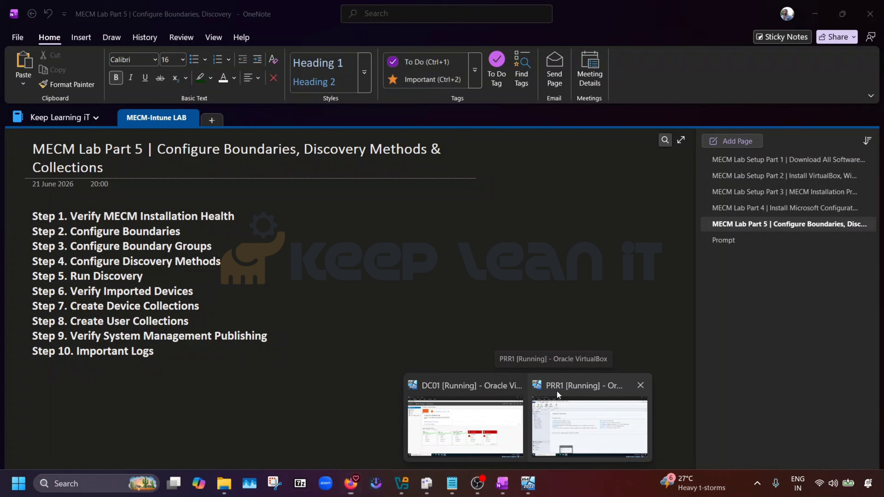
pyautogui.click(556, 390)
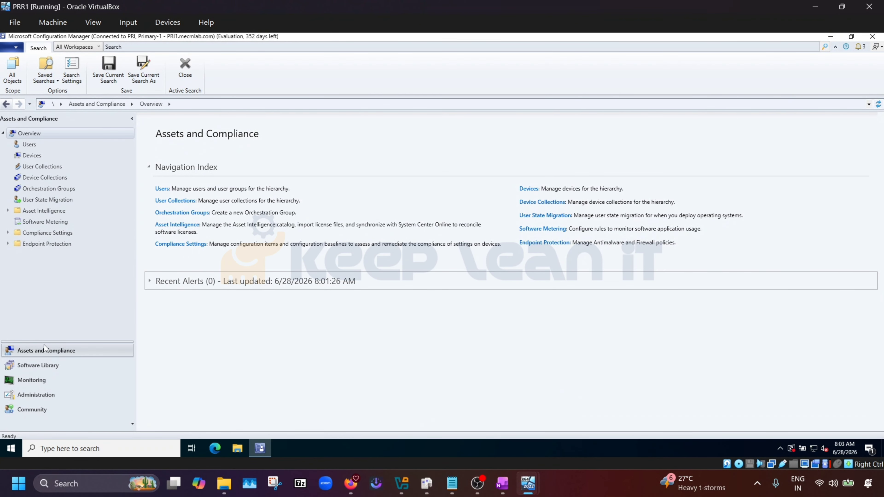
pyautogui.click(34, 395)
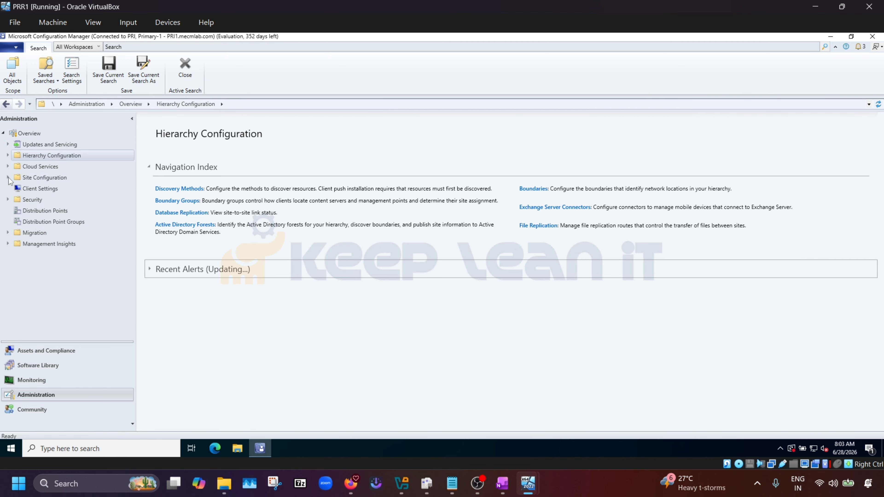
# Expand Hierarchy Configuration, open the empty Boundaries node and start Create Boundary.
pyautogui.click(8, 156)
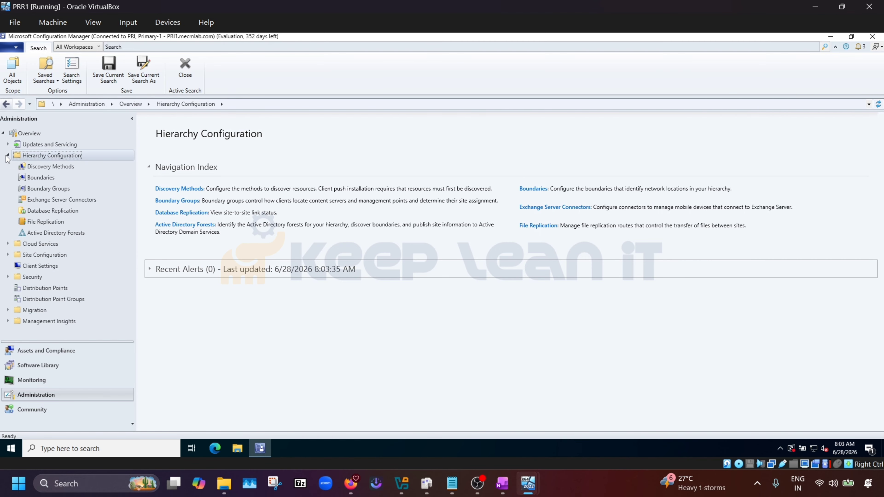
pyautogui.click(41, 177)
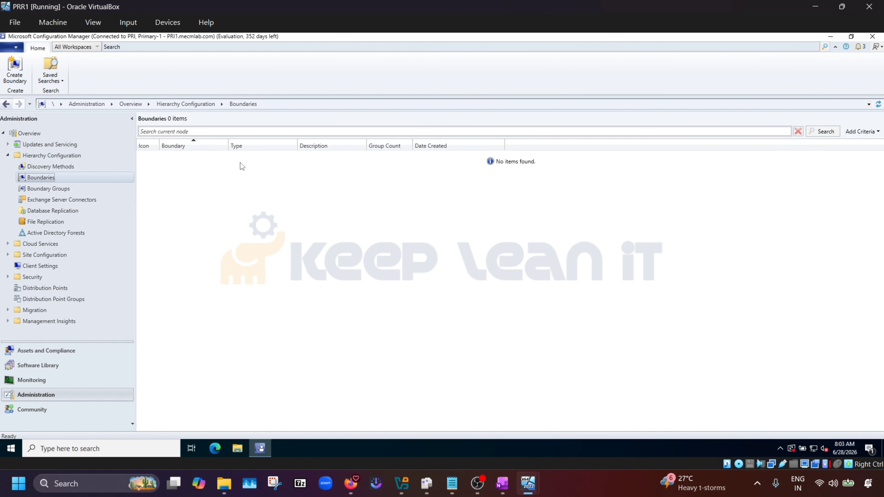
pyautogui.click(16, 70)
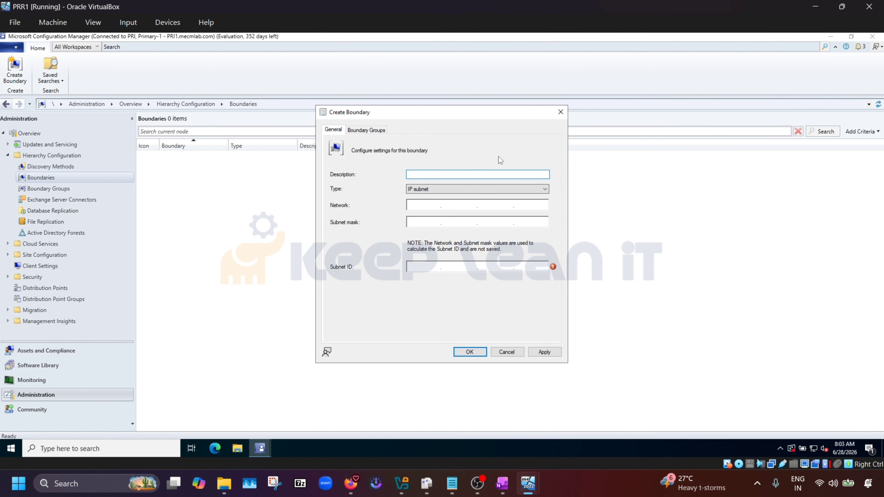
# Compare the IPv6 prefix and VPN boundary types in Create Boundary, then switch to OneNote.
pyautogui.click(544, 189)
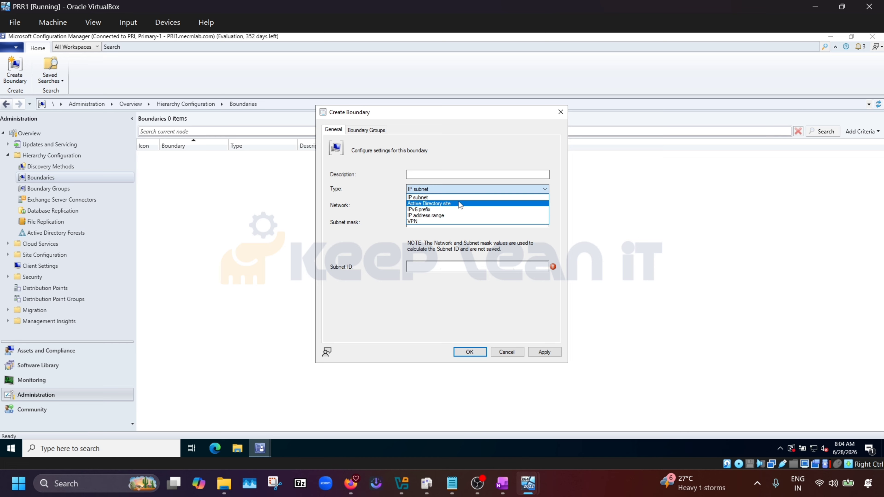
pyautogui.click(421, 209)
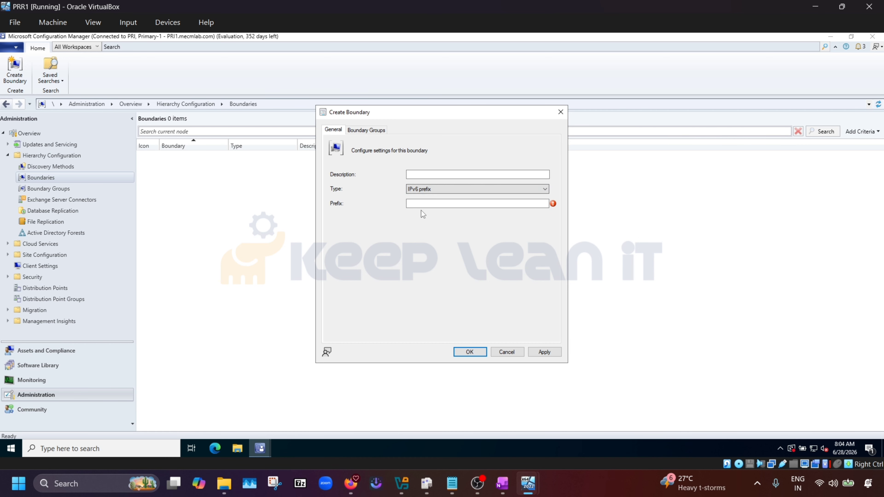
pyautogui.click(462, 189)
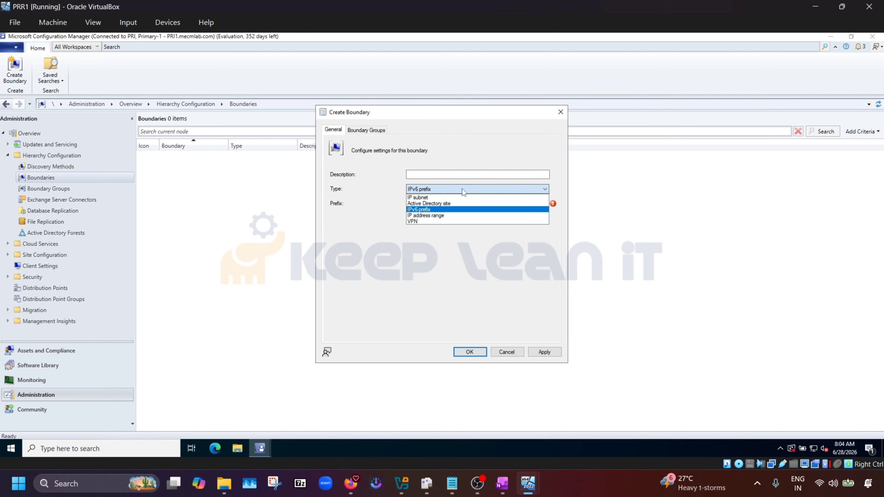
pyautogui.click(413, 221)
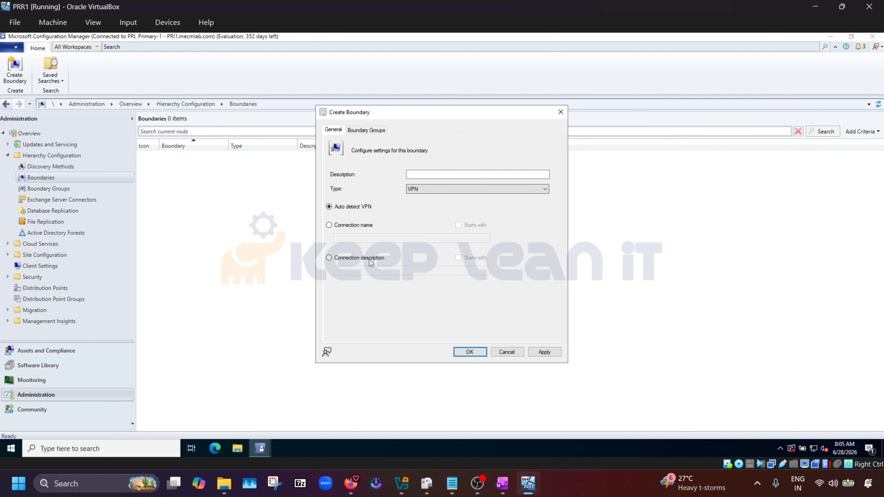
pyautogui.click(476, 190)
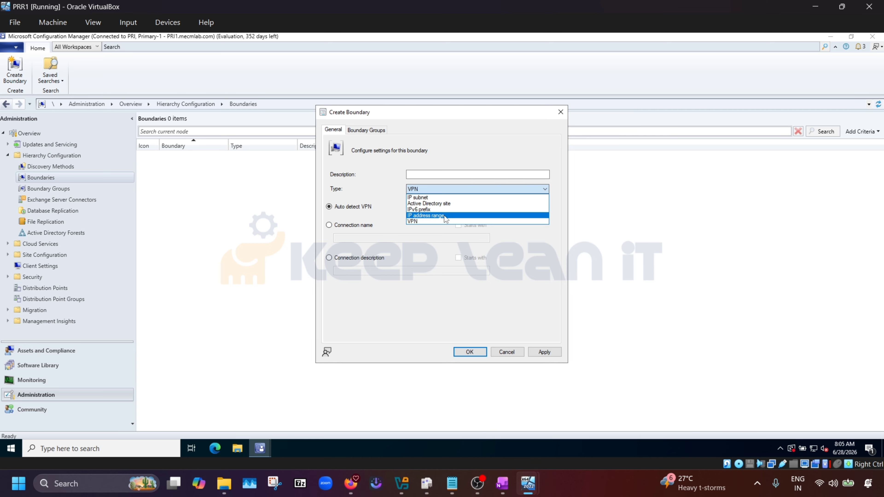
pyautogui.click(679, 198)
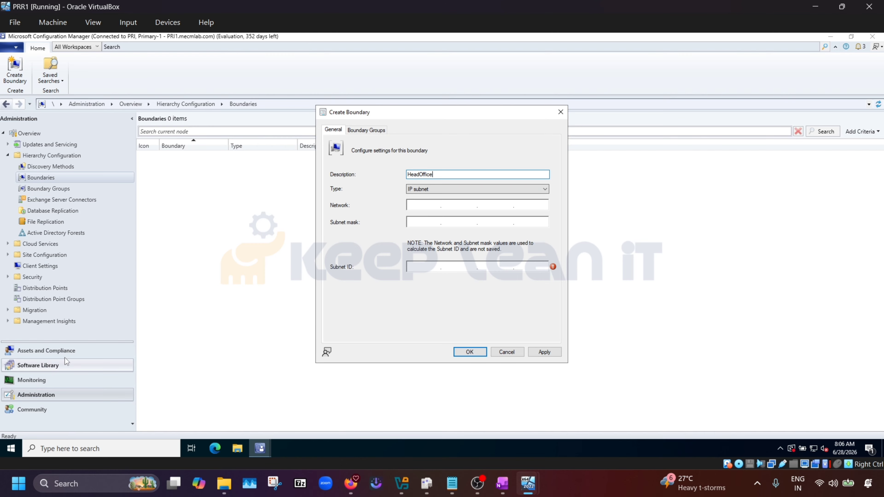
pyautogui.click(502, 483)
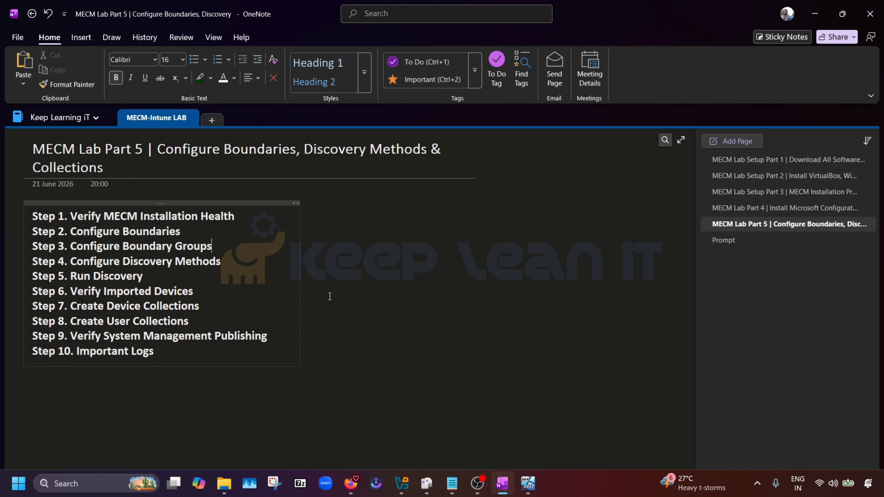
# Note 10.10.10.1, 10.10.10.2 and the subnet 10.10.10.0/24 on the OneNote page.
pyautogui.click(354, 276)
pyautogui.write('1')
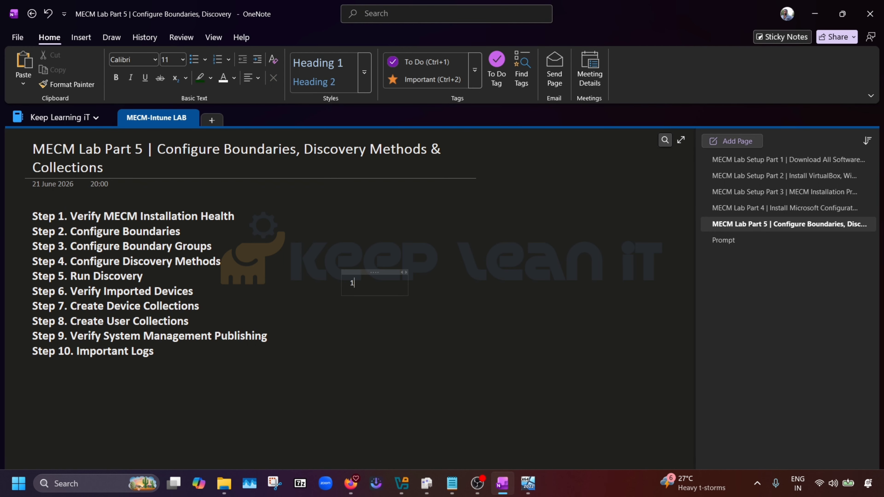
pyautogui.write('0.10.10.1')
pyautogui.write('10')
pyautogui.write('10')
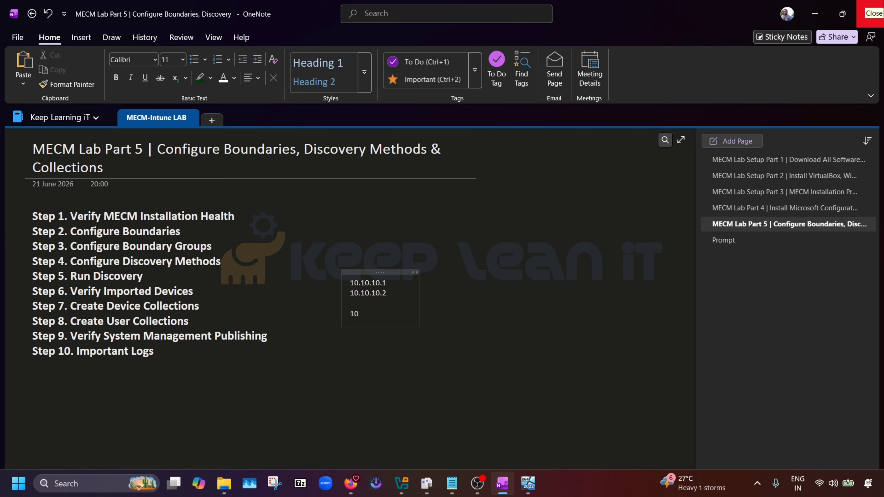
pyautogui.write('.10.10.10')
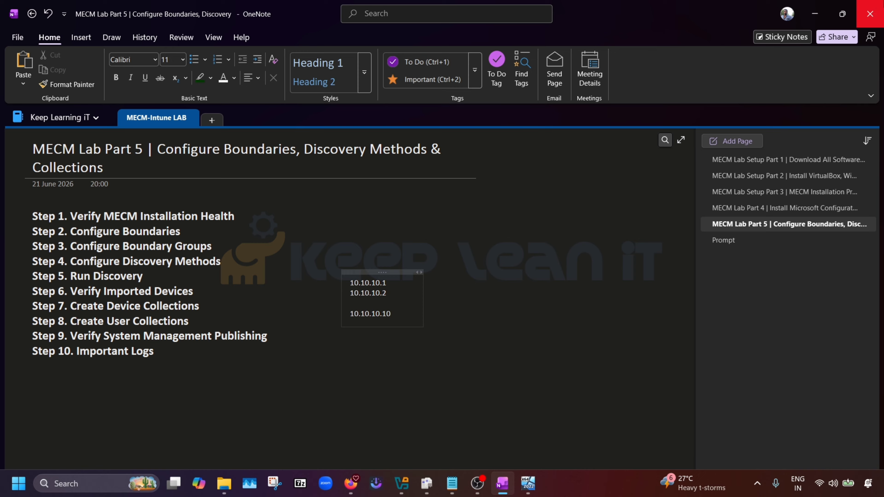
pyautogui.press('BackSpace')
pyautogui.press('BackSpace')
pyautogui.write('0/24')
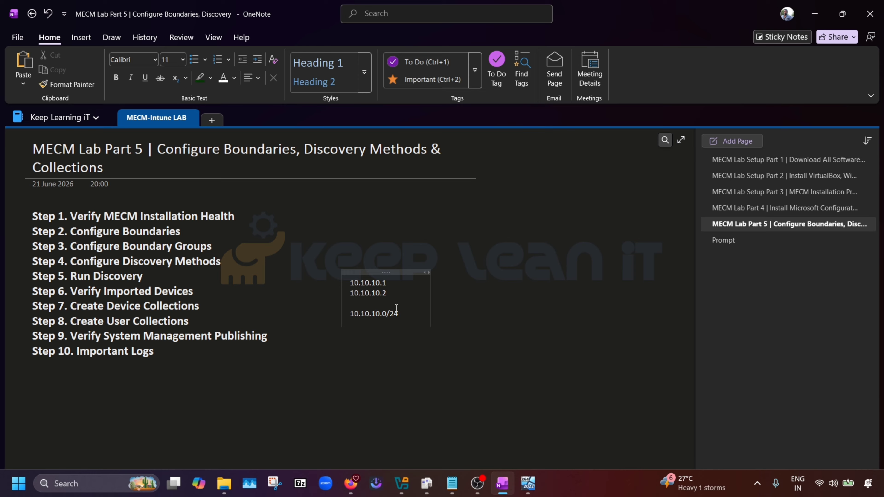
# Highlight the 10.10.10.0/24 line and its /24 prefix, then bring up the Google browser.
pyautogui.moveTo(397, 313); pyautogui.dragTo(347, 313)
pyautogui.click(404, 319)
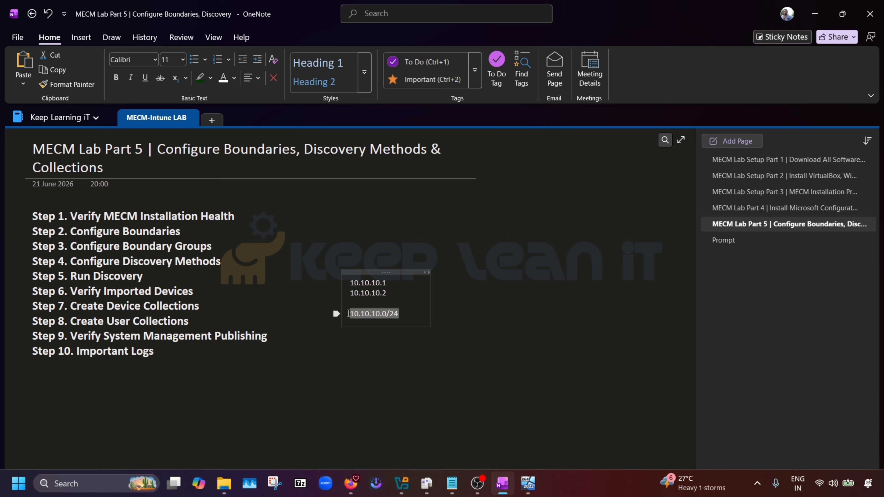
pyautogui.click(403, 312)
pyautogui.moveTo(403, 313); pyautogui.dragTo(349, 314)
pyautogui.click(407, 317)
pyautogui.click(403, 315)
pyautogui.moveTo(404, 314)
pyautogui.mouseDown()
pyautogui.moveTo(352, 315)
pyautogui.moveTo(394, 316)
pyautogui.mouseUp()
pyautogui.click(403, 316)
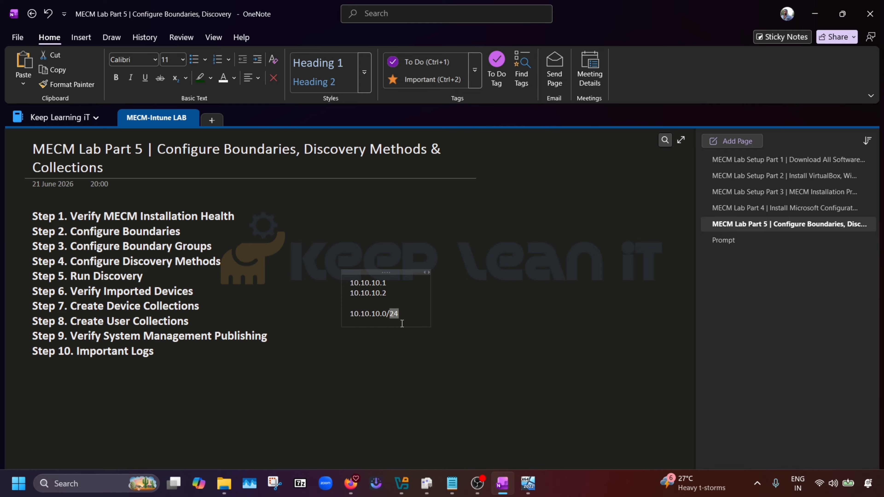
pyautogui.click(395, 317)
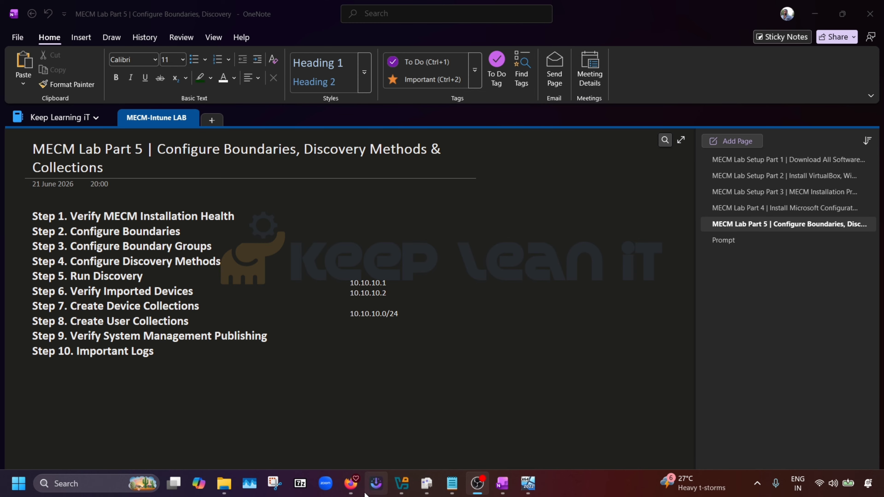
pyautogui.moveTo(352, 491)
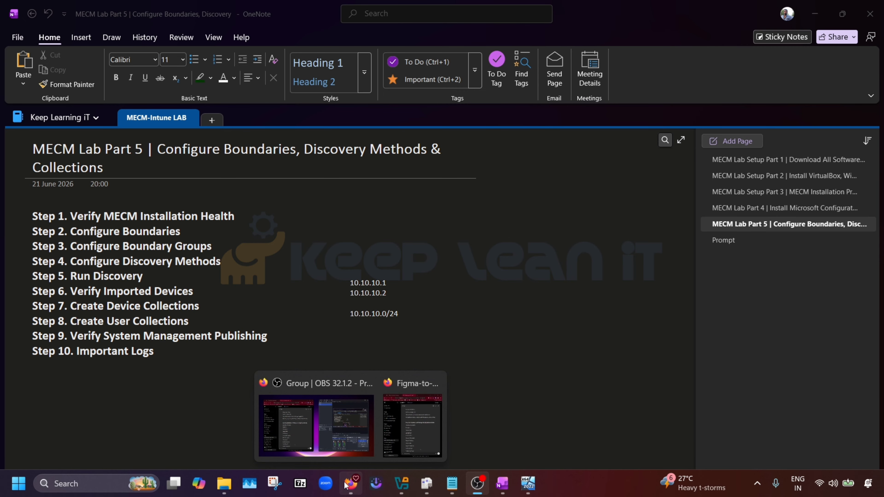
pyautogui.click(345, 485)
# Search Google for 'ip calculator' and open Calculator.net's IP Subnet Calculator result.
pyautogui.write('Ip')
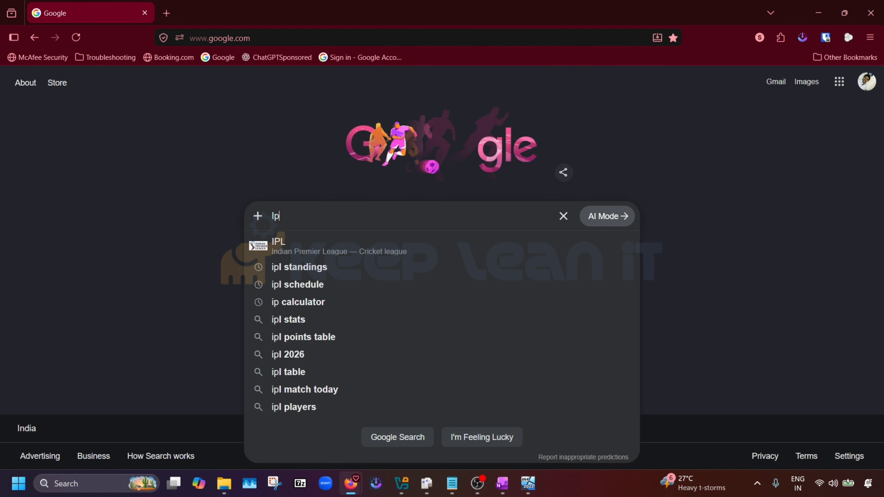
pyautogui.press('Down')
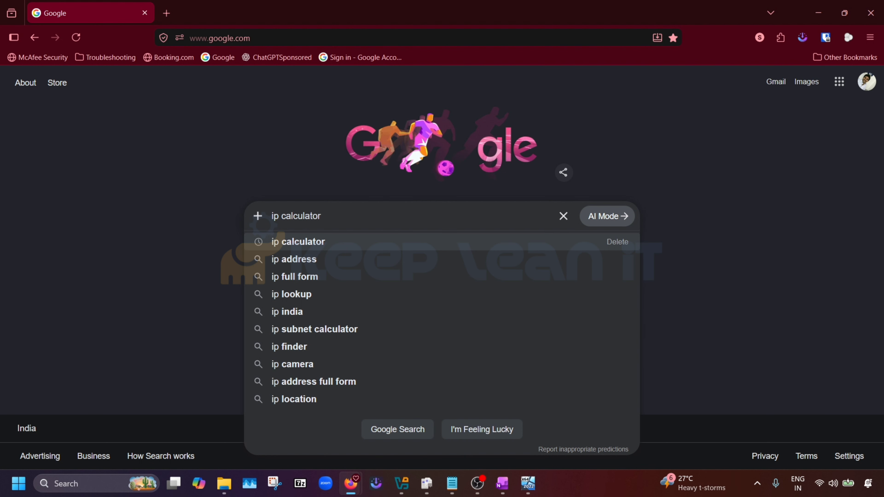
pyautogui.press('Return')
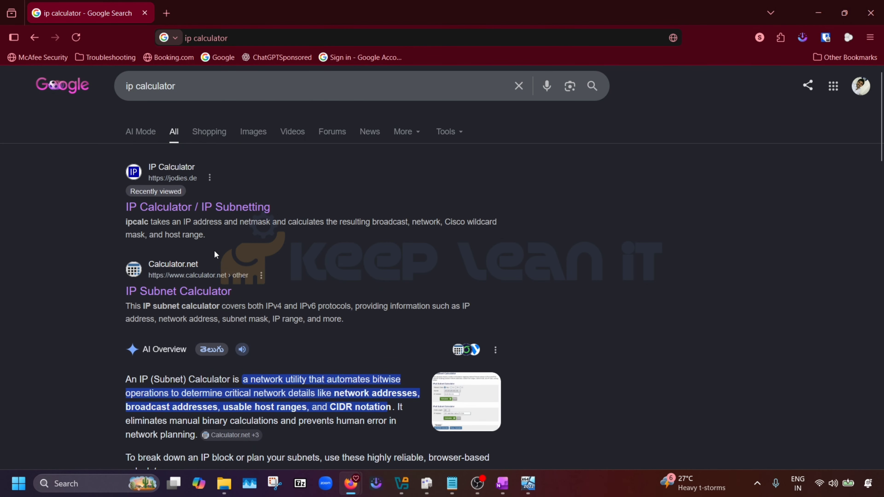
pyautogui.click(203, 293)
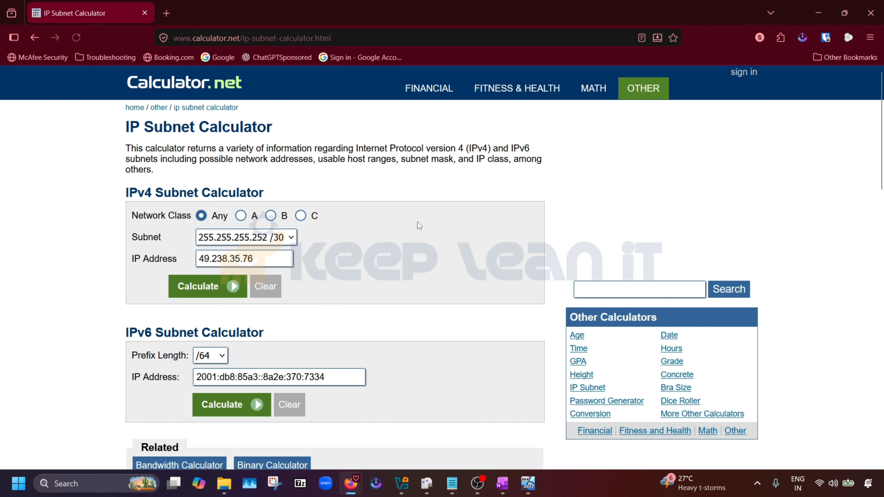
# Calculate 10.10.10.0 with the 255.255.255.0 /24 mask.
pyautogui.moveTo(280, 259); pyautogui.dragTo(136, 261)
pyautogui.write('10')
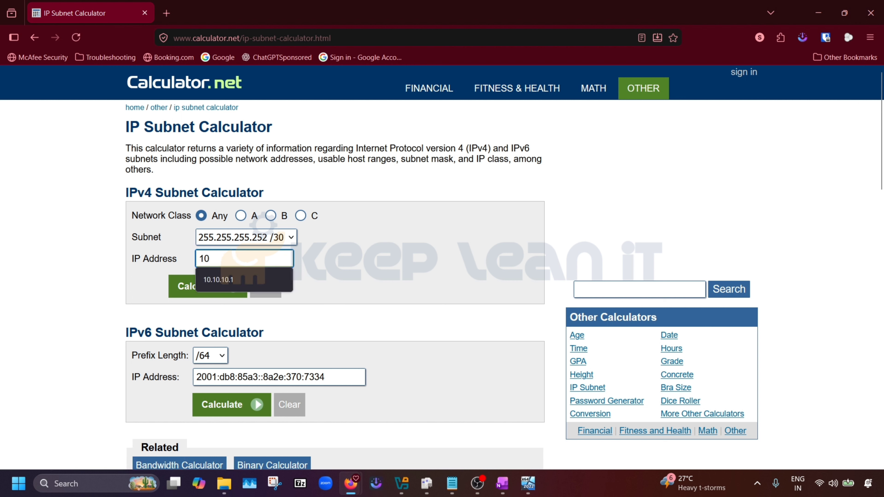
pyautogui.write('.10.10.0')
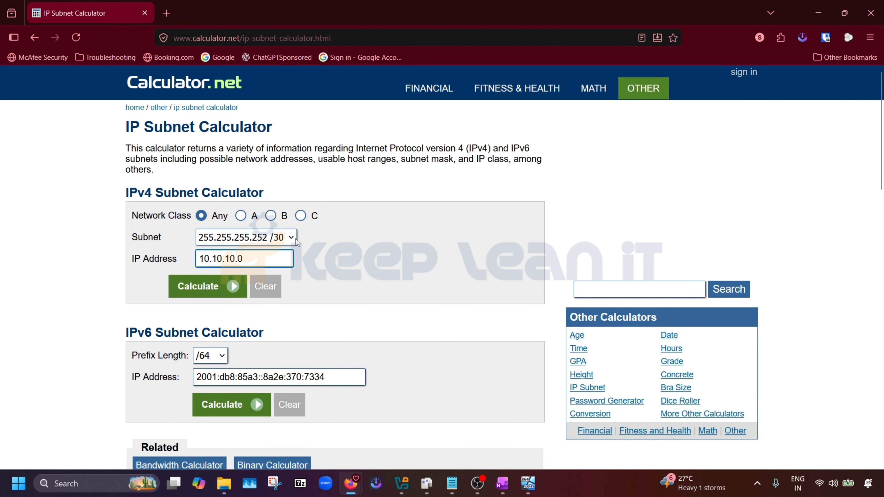
pyautogui.click(291, 238)
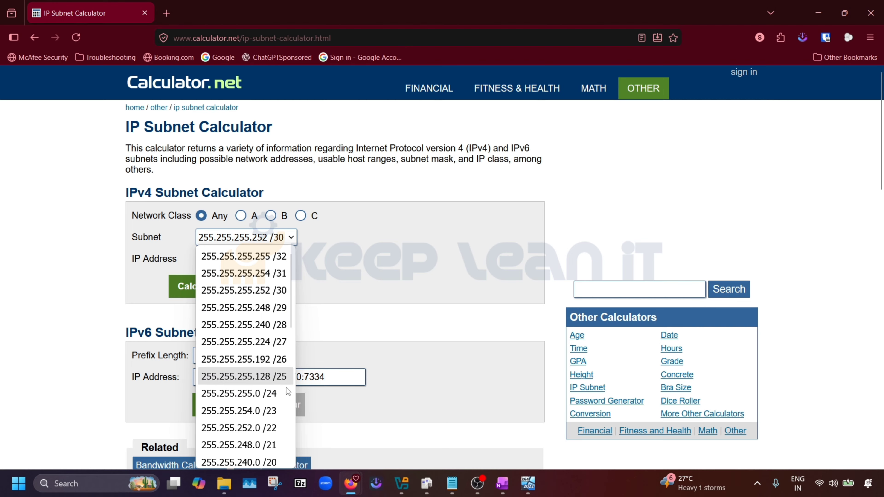
pyautogui.click(274, 395)
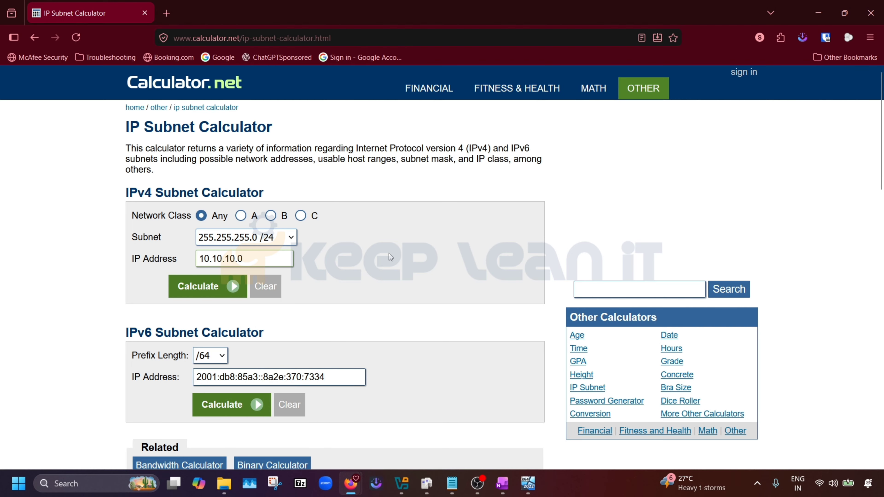
pyautogui.click(200, 288)
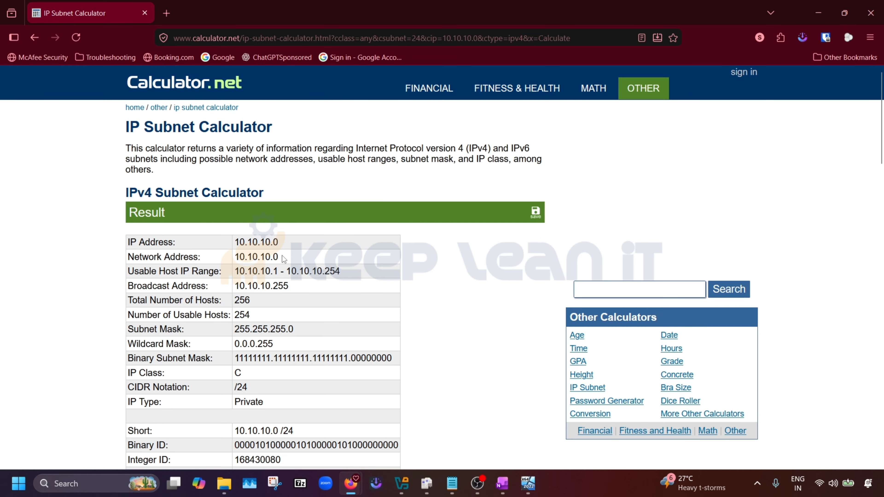
# Review the /24 results: network 10.10.10.0, broadcast 10.10.10.255, usable range and 254 hosts.
pyautogui.moveTo(279, 256); pyautogui.dragTo(235, 261)
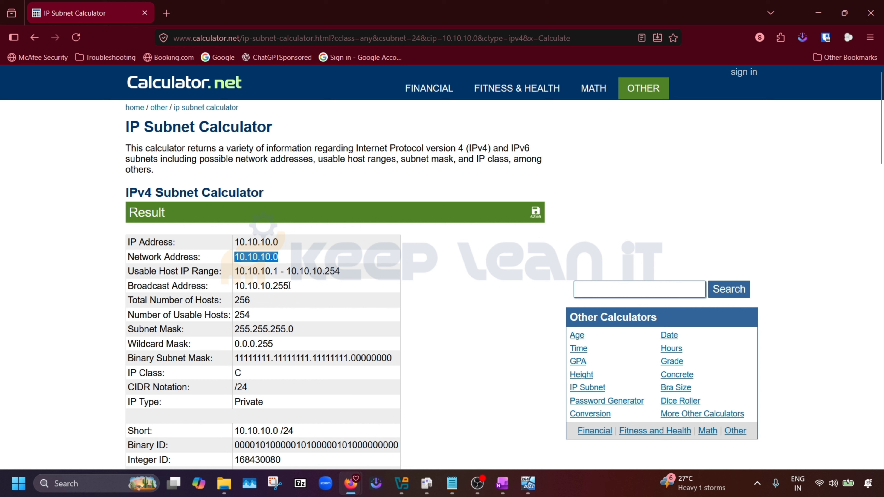
pyautogui.moveTo(289, 286); pyautogui.dragTo(233, 286)
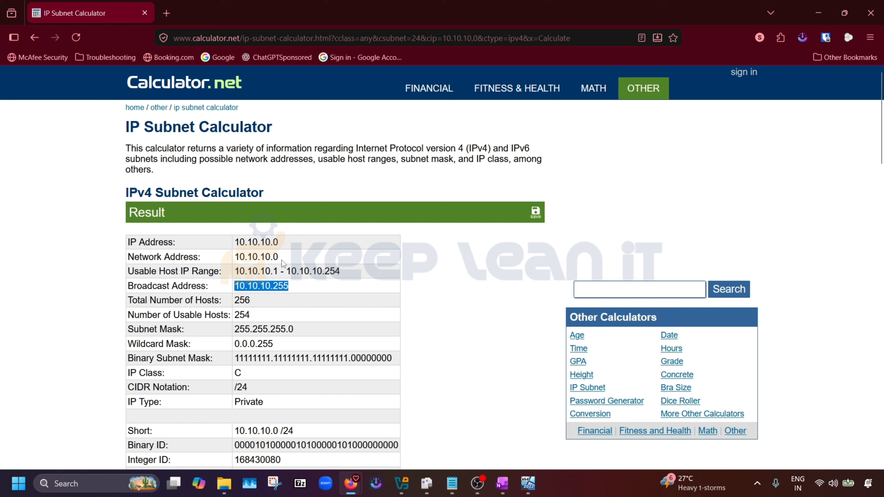
pyautogui.moveTo(279, 257); pyautogui.dragTo(233, 259)
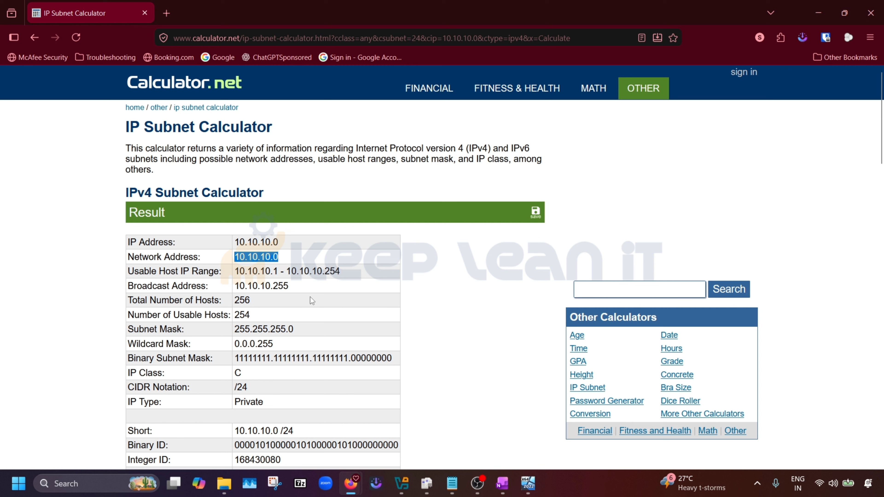
pyautogui.moveTo(291, 286); pyautogui.dragTo(234, 285)
pyautogui.click(356, 279)
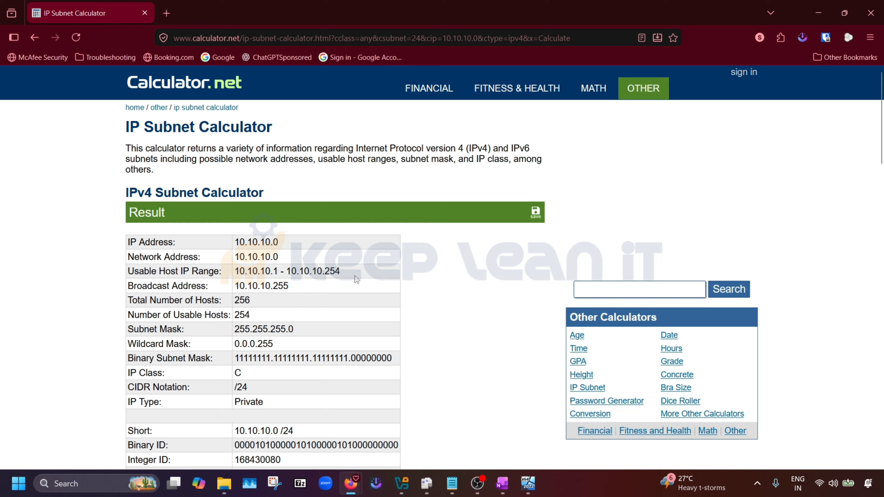
pyautogui.moveTo(350, 271); pyautogui.dragTo(235, 271)
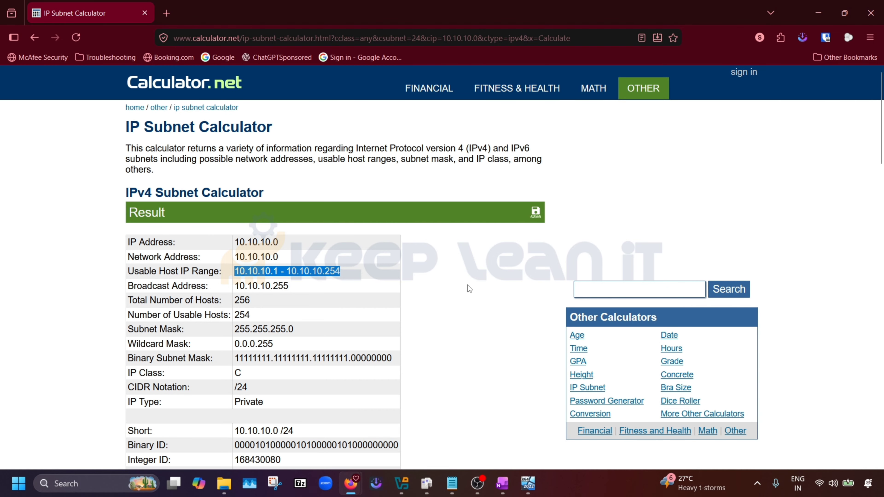
pyautogui.scroll(-5, 468, 285)
pyautogui.scroll(3, 387, 278)
pyautogui.scroll(-5, 354, 292)
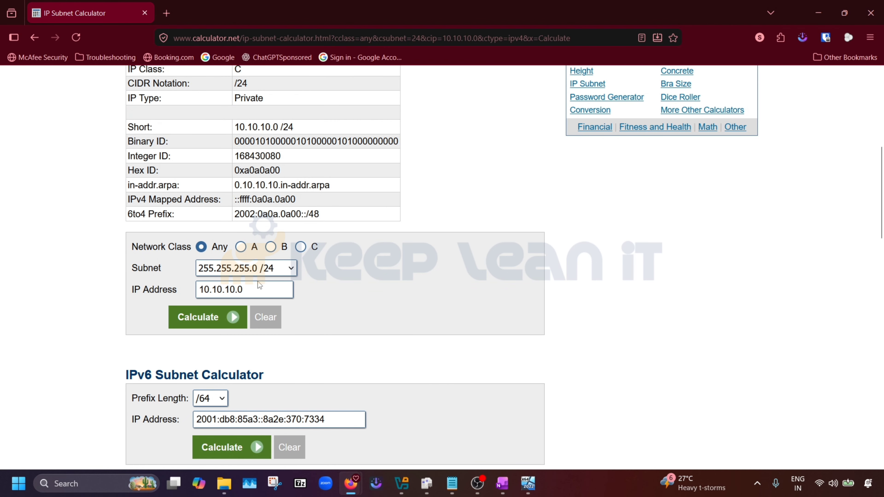
pyautogui.click(292, 268)
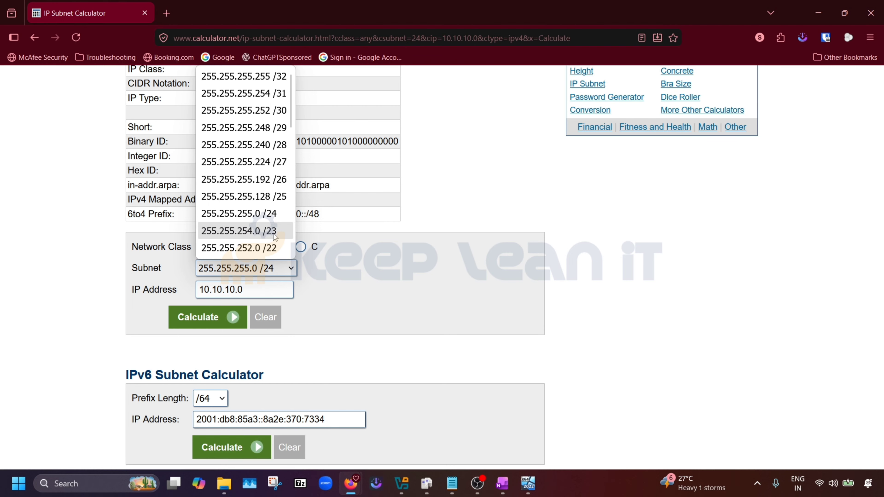
pyautogui.click(509, 253)
pyautogui.scroll(6, 465, 259)
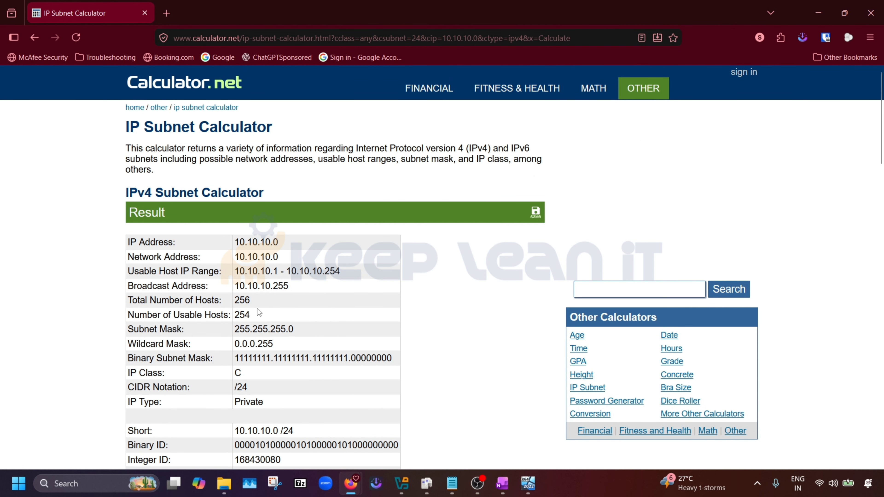
pyautogui.doubleClick(253, 315)
pyautogui.scroll(-8, 453, 297)
# Recalculate with the 255.255.254.0 /23 mask and note its 510 usable hosts and host range.
pyautogui.click(291, 209)
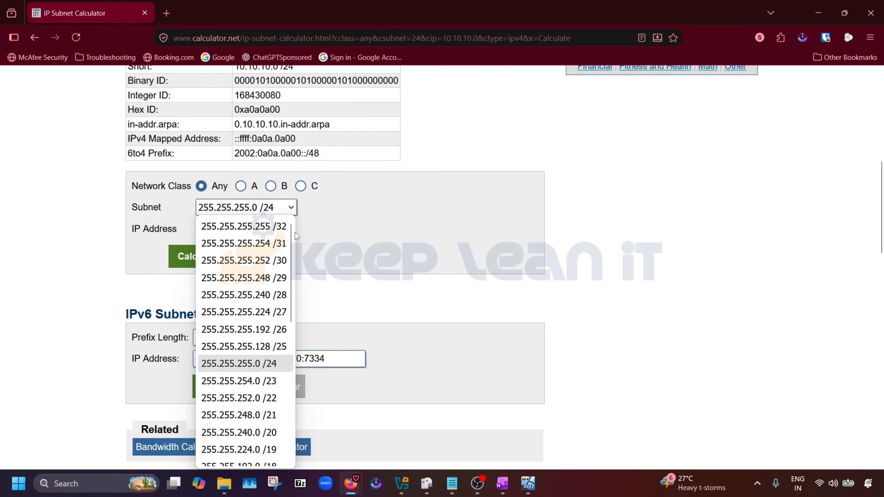
pyautogui.click(270, 387)
pyautogui.click(211, 256)
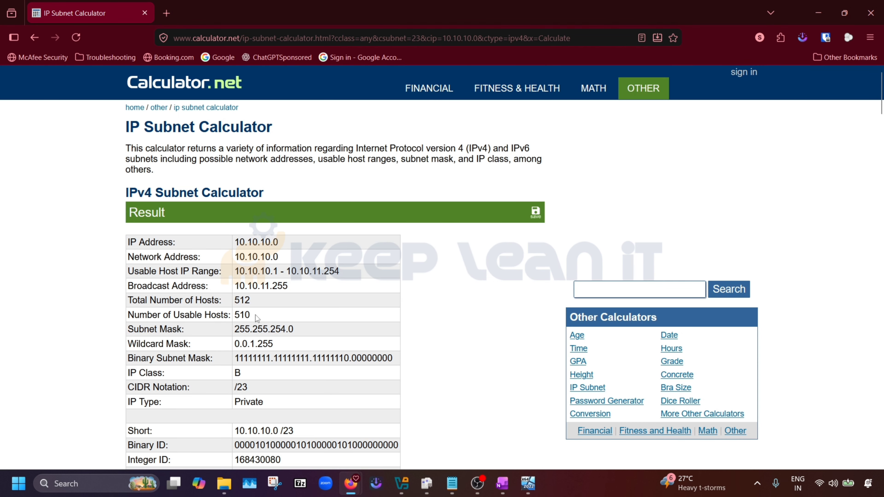
pyautogui.moveTo(256, 315); pyautogui.dragTo(233, 317)
pyautogui.moveTo(278, 271); pyautogui.dragTo(324, 271)
pyautogui.click(343, 278)
# Scroll through the /23 results table, then return to the OneNote notes.
pyautogui.scroll(-6, 320, 305)
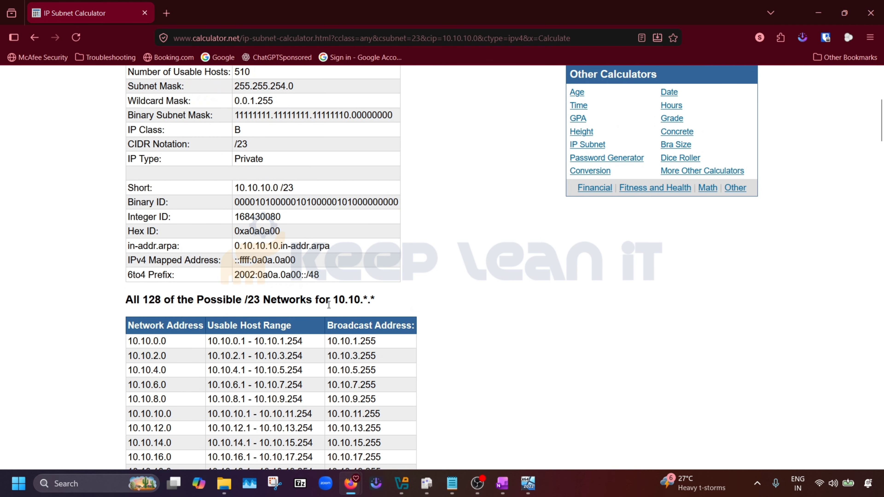
pyautogui.scroll(-5, 328, 305)
pyautogui.scroll(-7, 342, 275)
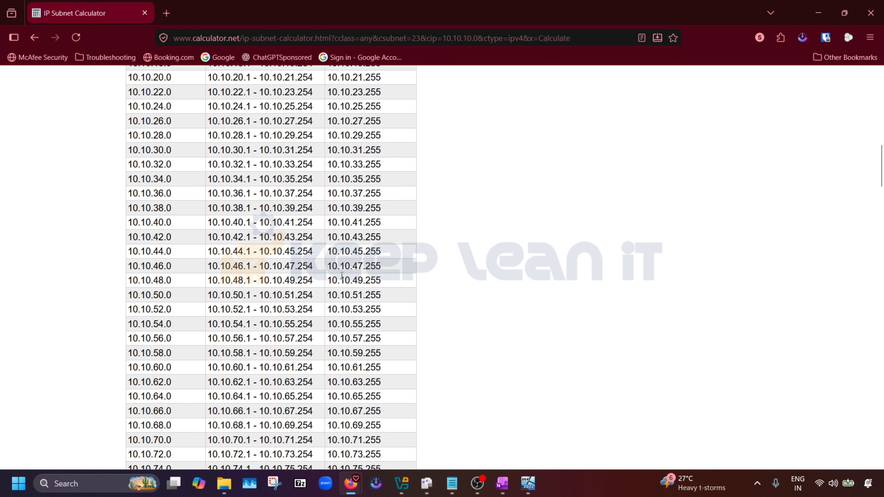
pyautogui.hotkey('alt', 'Tab')
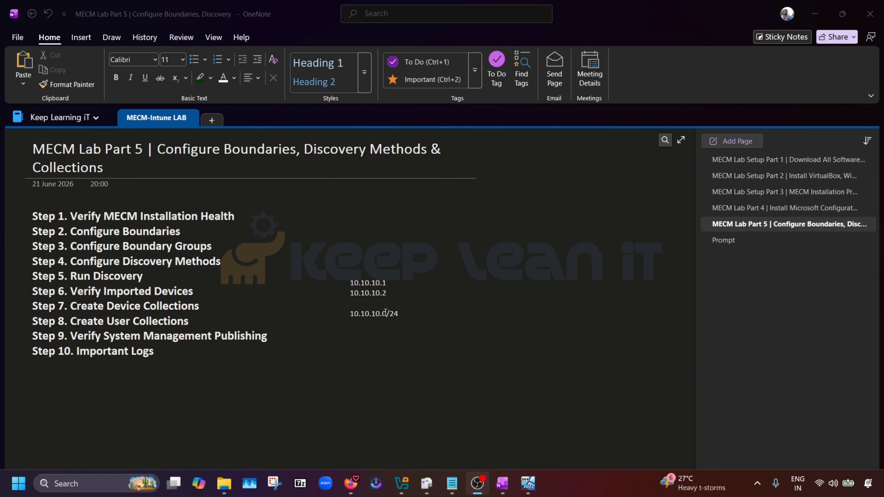
pyautogui.moveTo(387, 314); pyautogui.dragTo(349, 314)
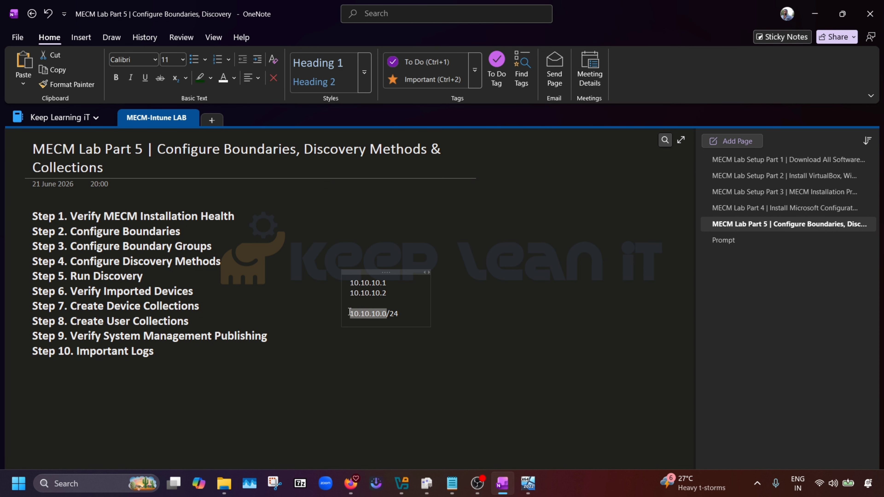
pyautogui.moveTo(402, 314); pyautogui.dragTo(347, 315)
pyautogui.click(416, 322)
pyautogui.click(416, 318)
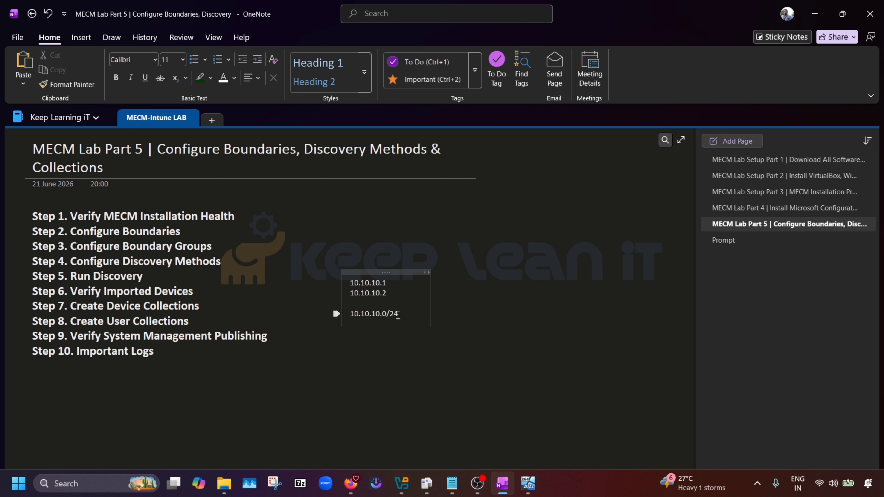
pyautogui.moveTo(399, 315); pyautogui.dragTo(388, 313)
# On DC01, launch Active Directory Sites and Services maximized and view the empty Subnets container.
pyautogui.moveTo(528, 482)
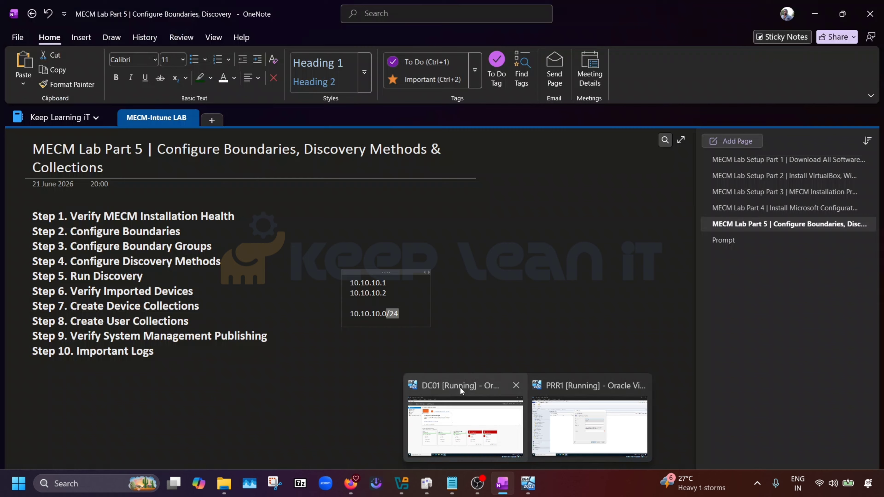
pyautogui.click(459, 387)
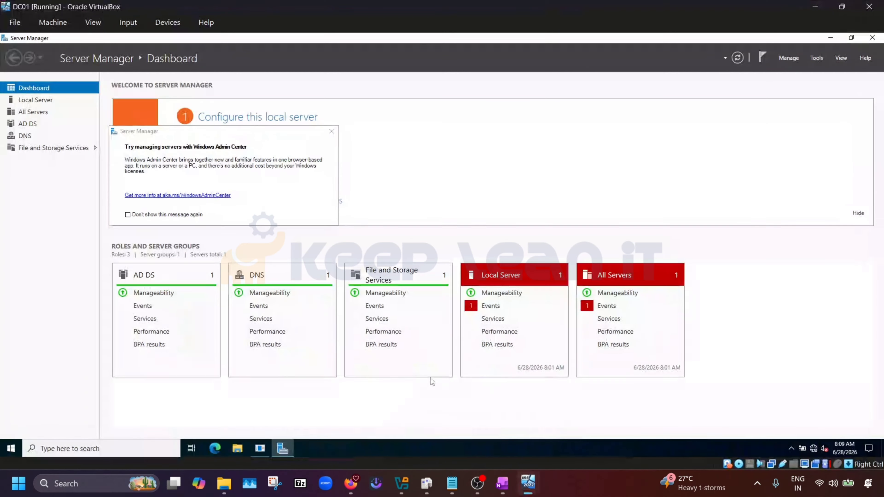
pyautogui.click(10, 448)
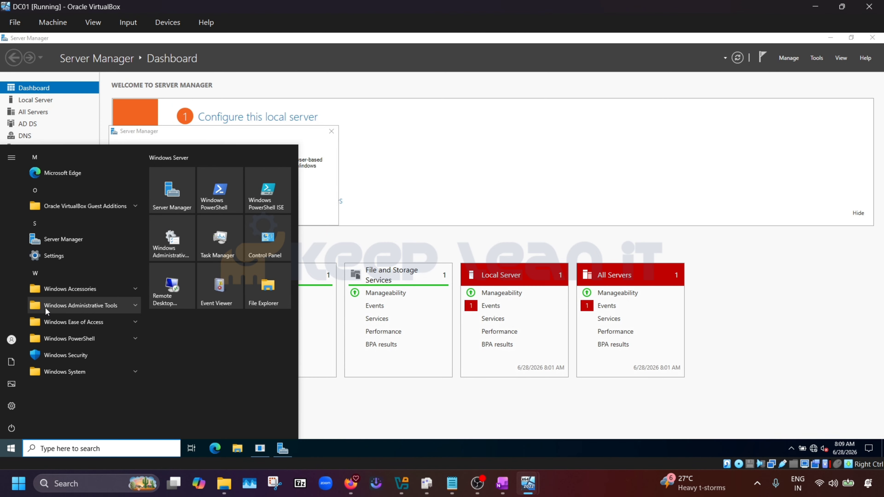
pyautogui.click(118, 304)
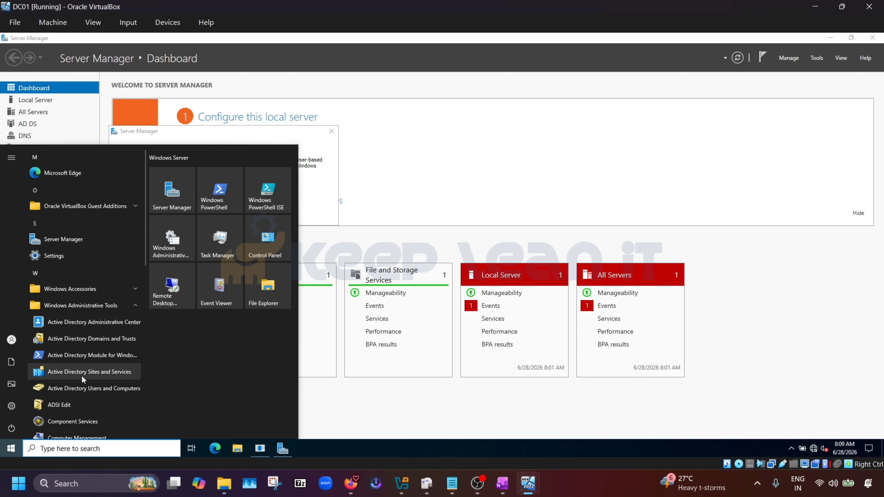
pyautogui.click(101, 371)
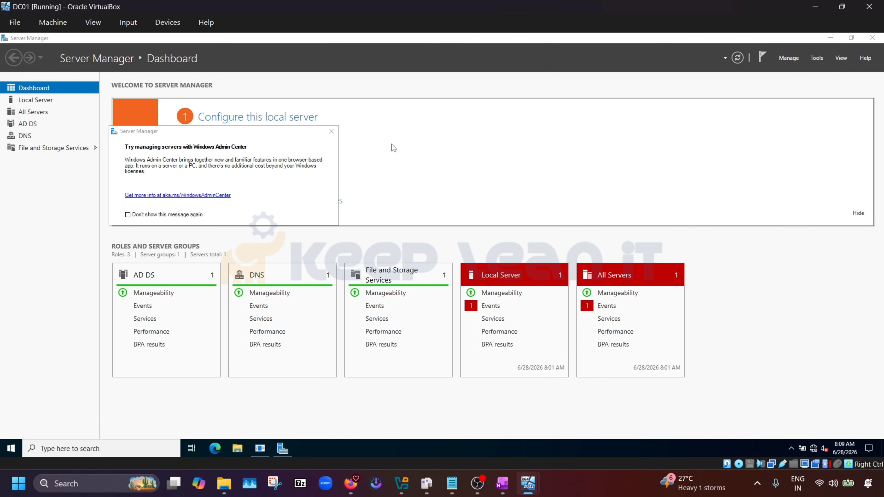
pyautogui.click(378, 100)
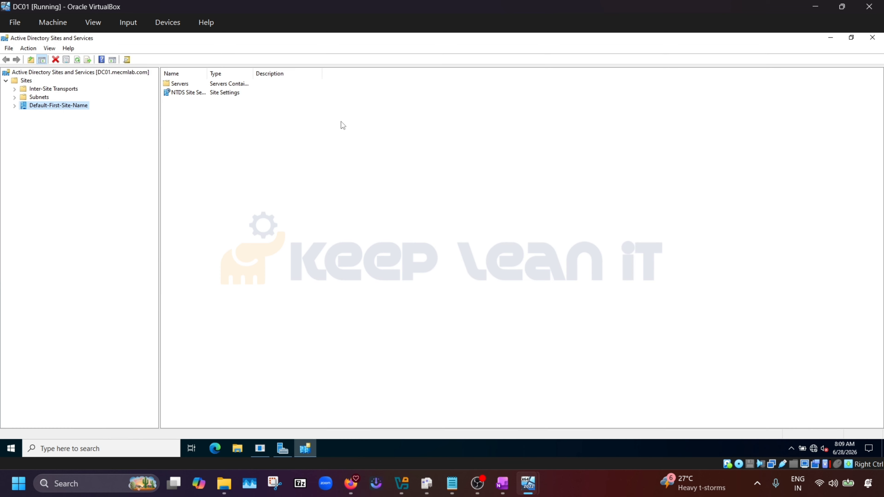
pyautogui.click(38, 89)
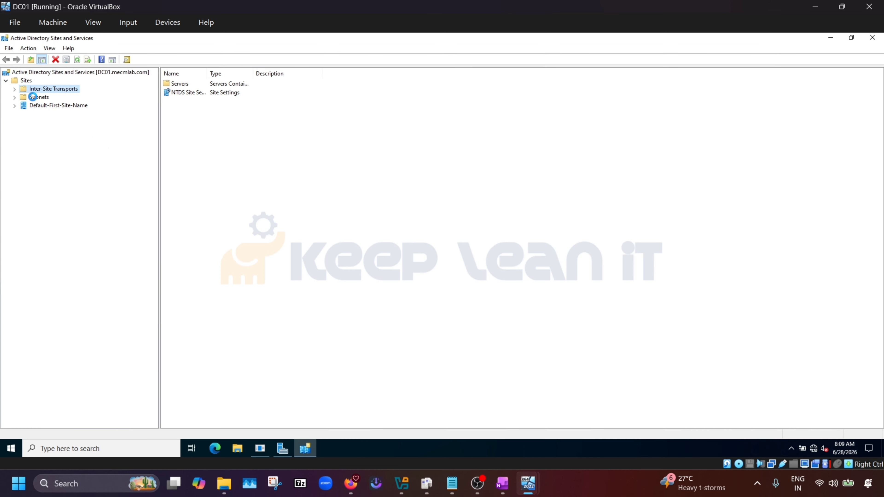
pyautogui.click(35, 97)
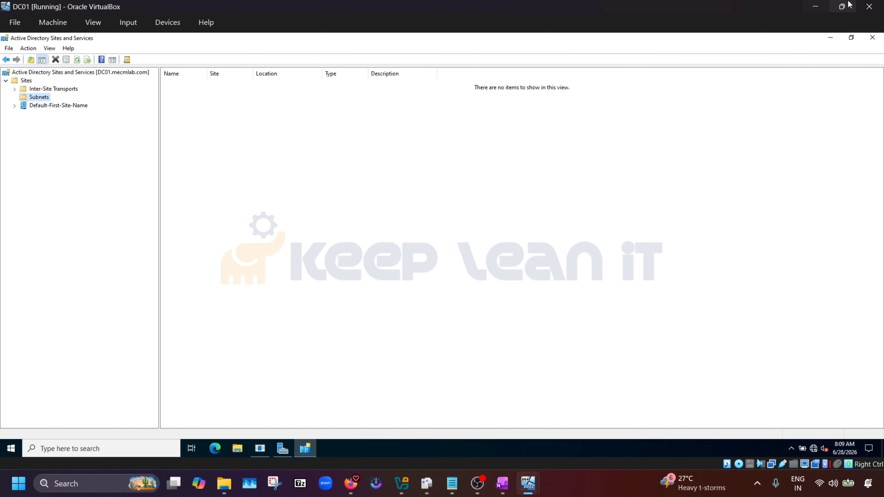
pyautogui.click(814, 7)
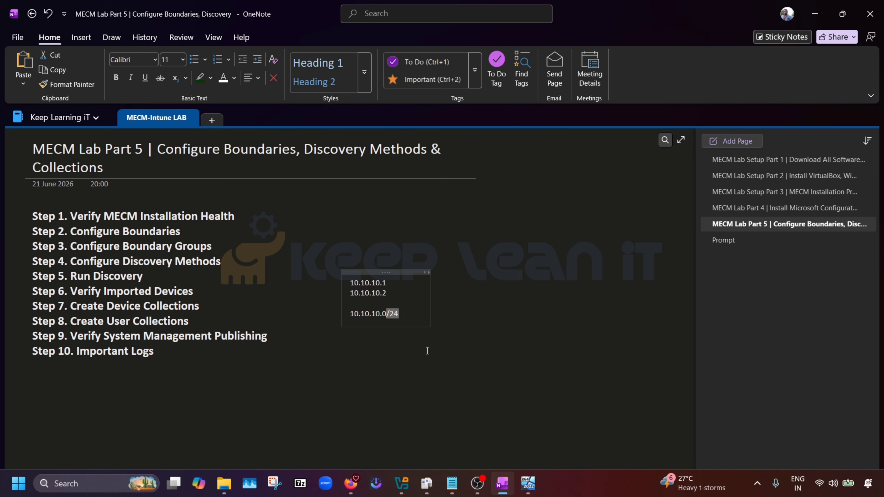
# Enter 10.10.10.1 as the network address in the Create Boundary dialog.
pyautogui.click(394, 367)
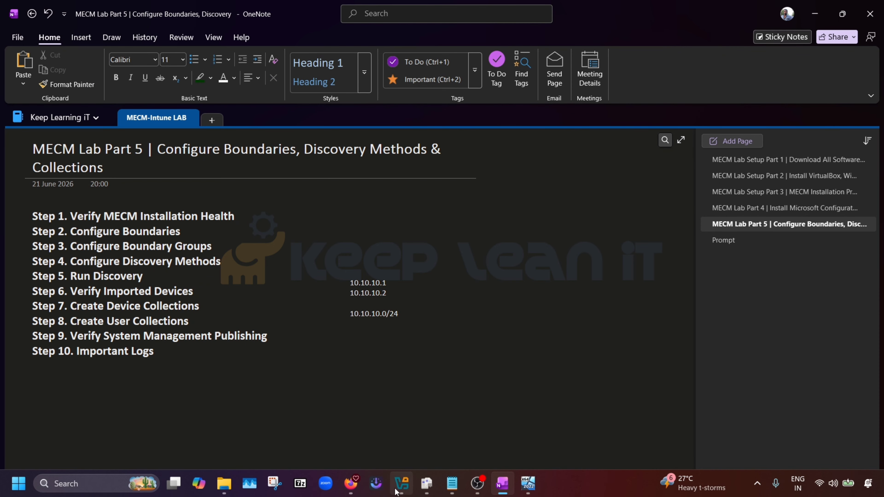
pyautogui.click(402, 485)
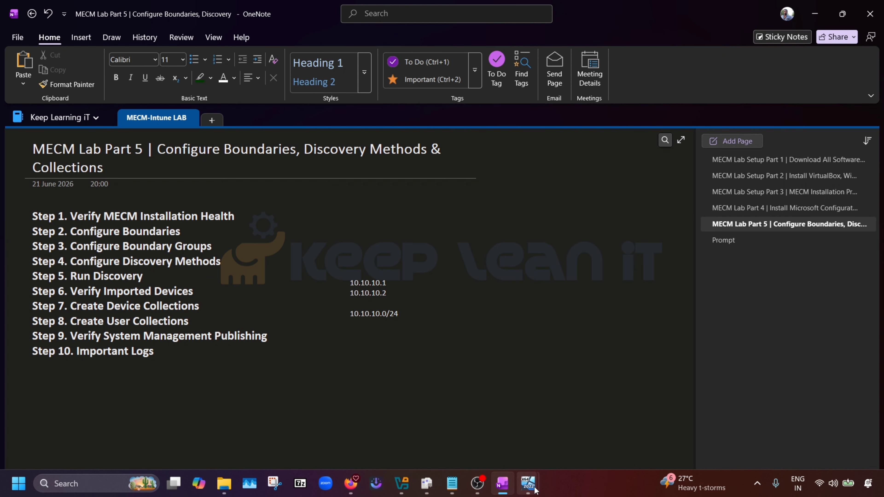
pyautogui.click(578, 428)
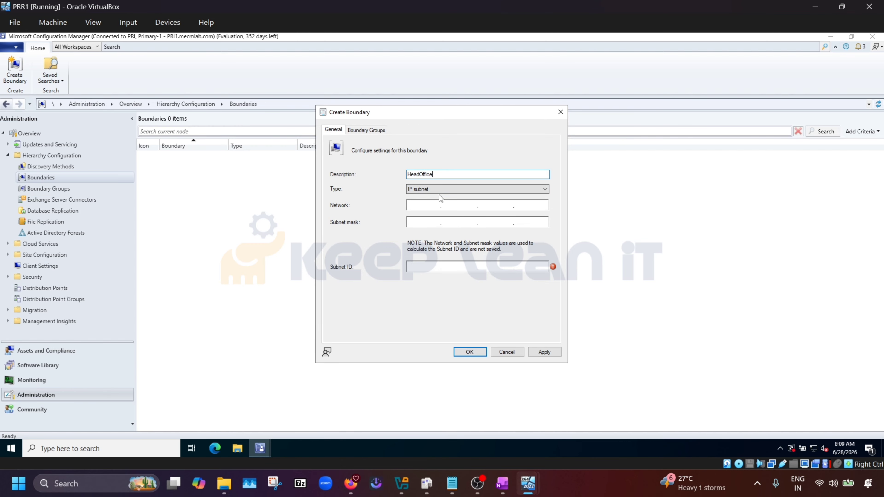
pyautogui.click(422, 205)
pyautogui.write('10.10.10.1')
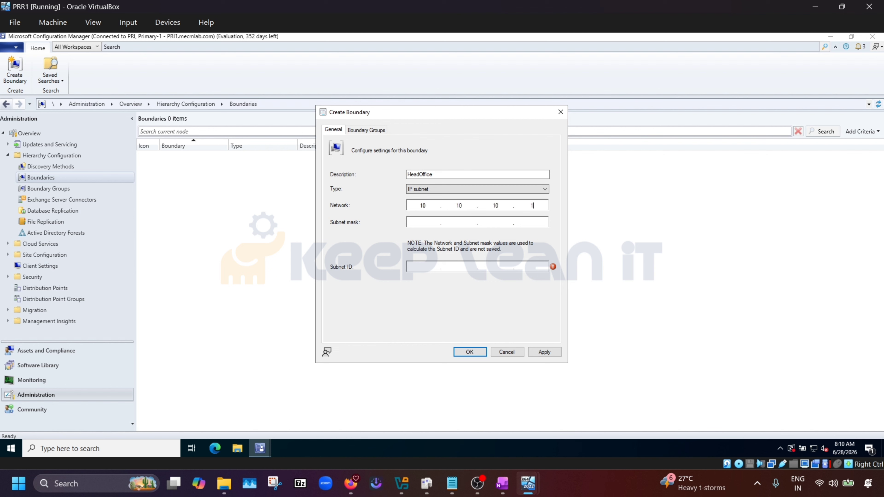
pyautogui.click(420, 221)
# Recalculate 10.10.10.0 with the /24 subnet and select the resulting 255.255.255.0 mask.
pyautogui.moveTo(359, 482)
pyautogui.click(393, 439)
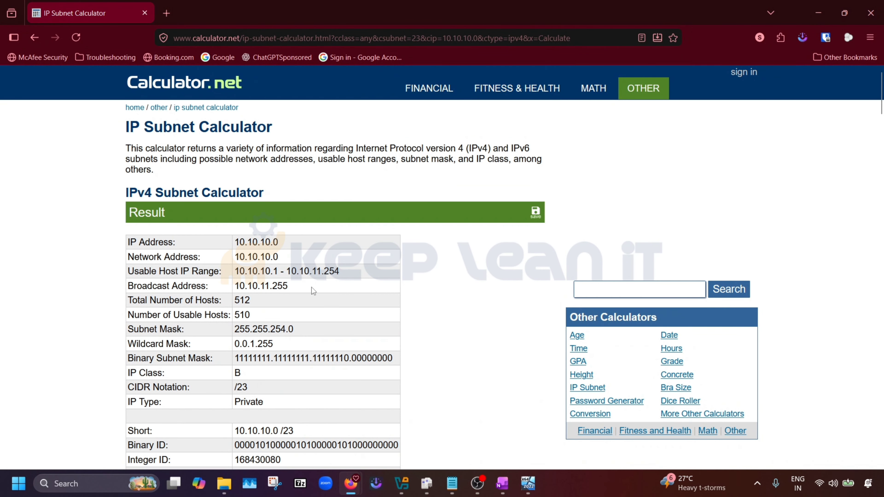
pyautogui.scroll(-20, 311, 288)
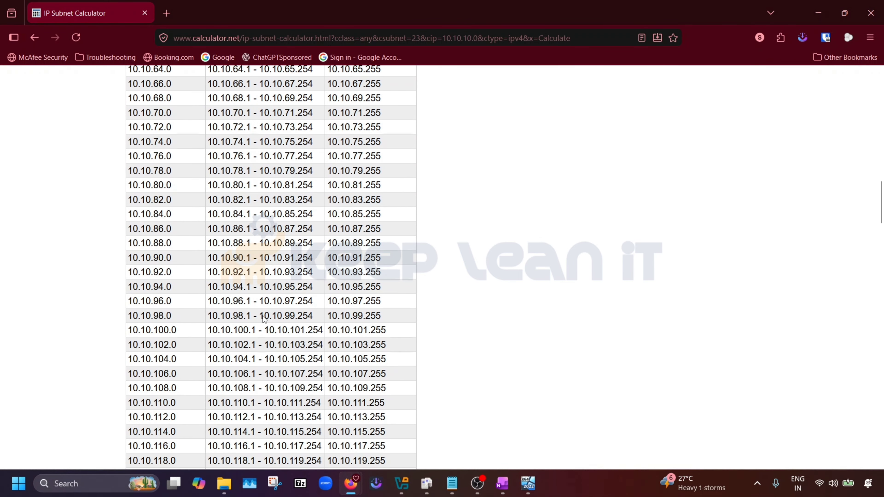
pyautogui.scroll(-20, 264, 319)
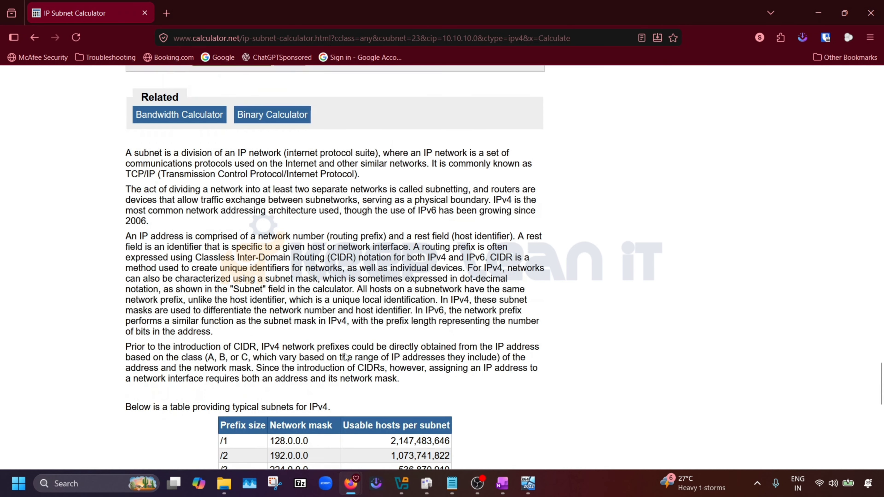
pyautogui.scroll(5, 346, 356)
pyautogui.click(292, 114)
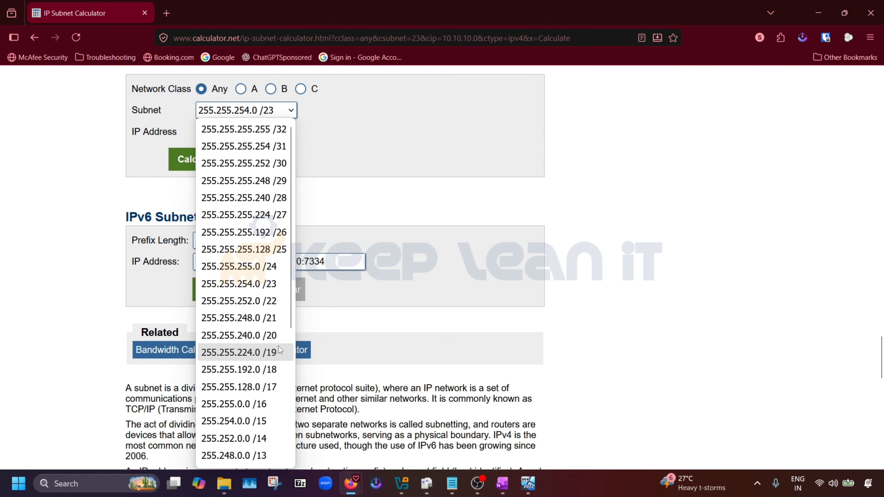
pyautogui.click(244, 267)
pyautogui.click(211, 164)
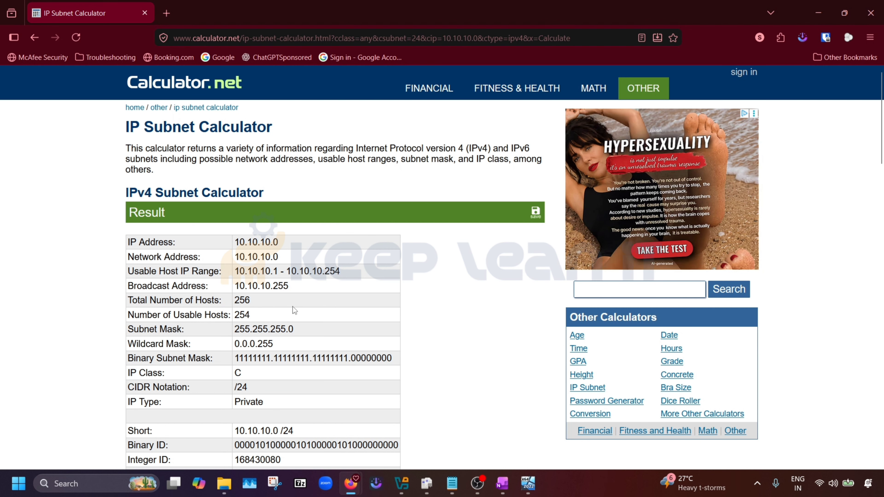
pyautogui.scroll(-2, 292, 306)
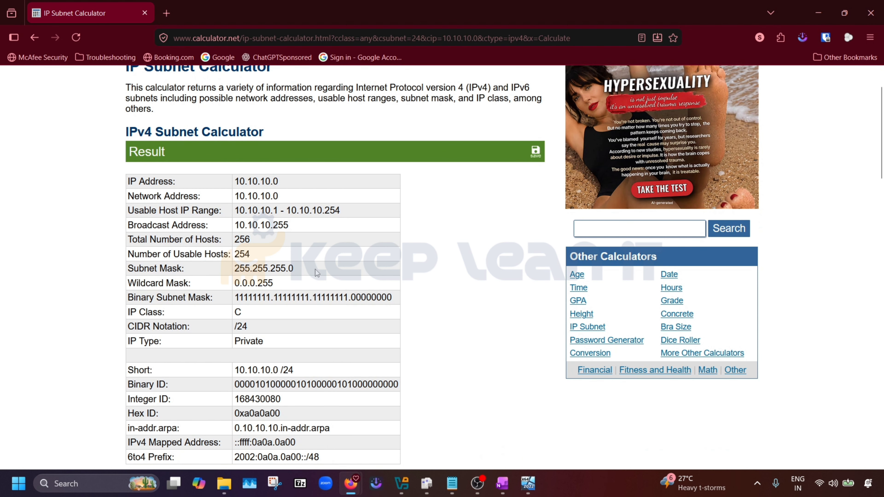
pyautogui.moveTo(315, 269); pyautogui.dragTo(237, 270)
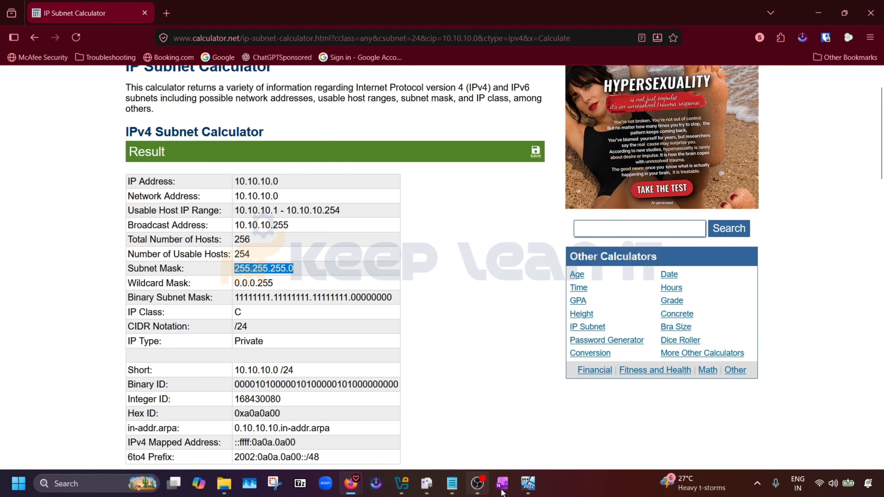
pyautogui.moveTo(534, 489)
pyautogui.click(589, 428)
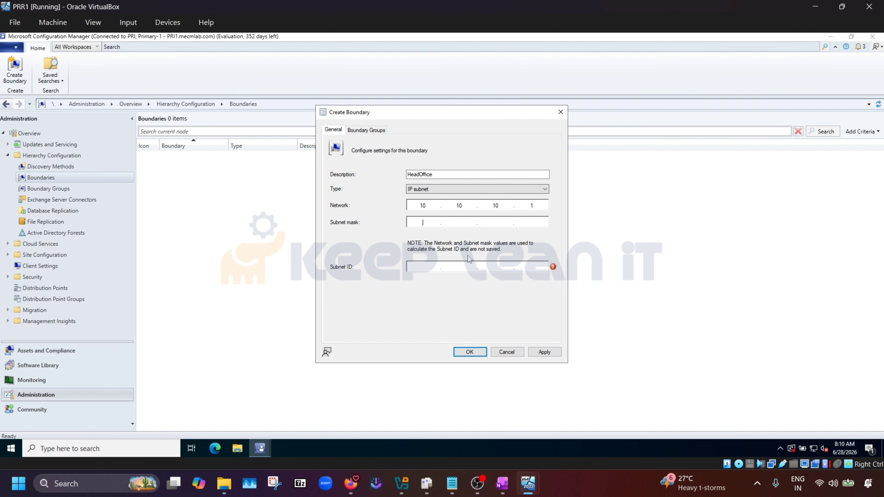
# Enter subnet mask 255.255.255.0 and save the 10.10.10.0 boundary.
pyautogui.write('255.255.255.0')
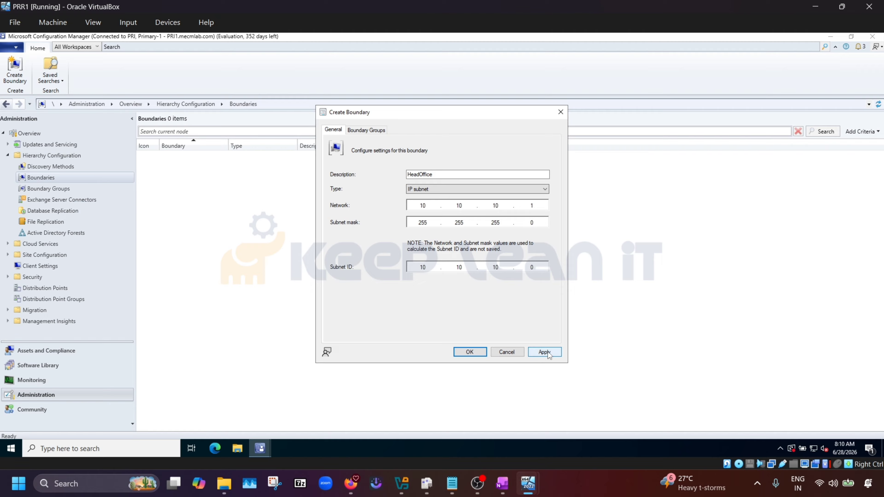
pyautogui.click(374, 132)
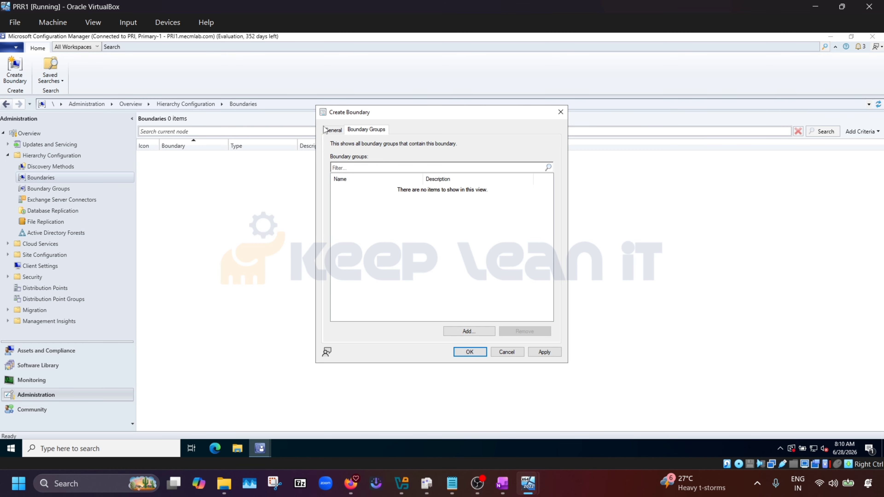
pyautogui.click(334, 130)
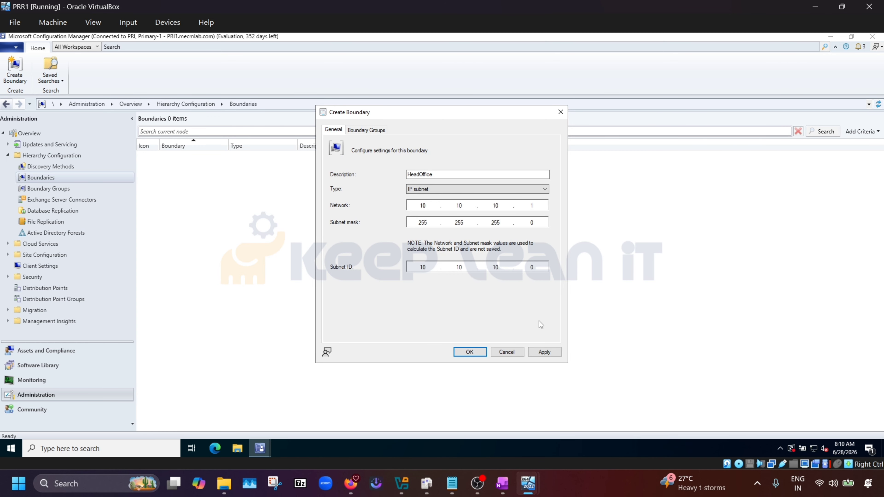
pyautogui.click(545, 353)
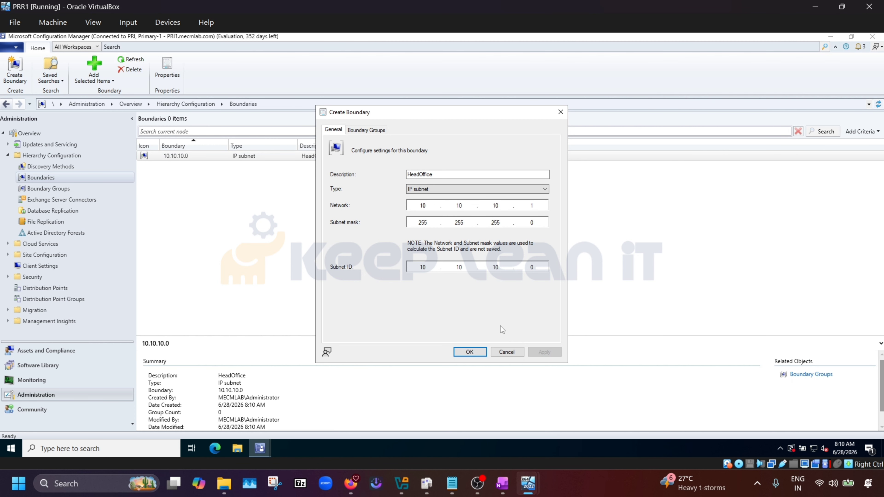
pyautogui.click(470, 352)
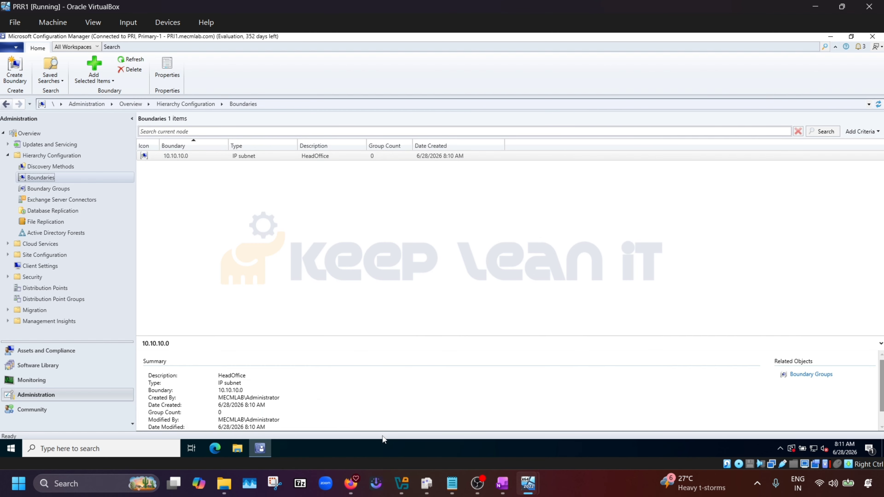
# Select the 255.255.255.0 mask and the usable host range in the subnet calculator.
pyautogui.moveTo(350, 483)
pyautogui.click(452, 421)
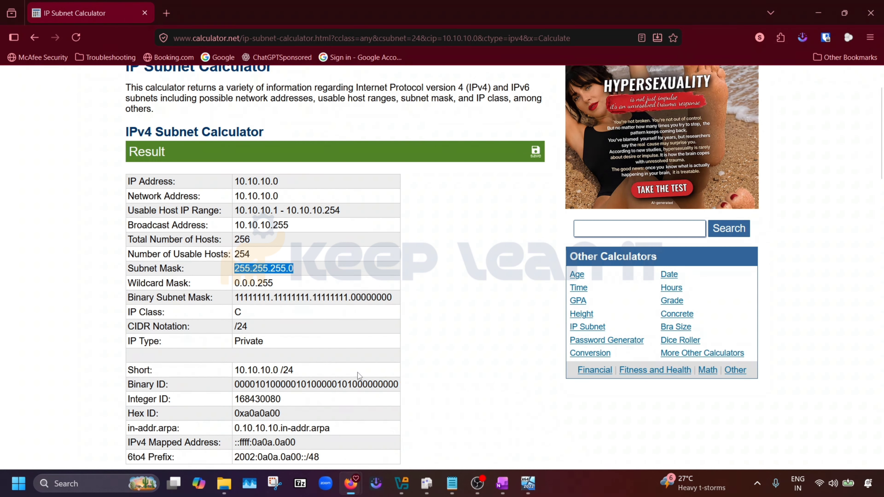
pyautogui.moveTo(298, 271); pyautogui.dragTo(234, 272)
pyautogui.moveTo(351, 211); pyautogui.dragTo(272, 210)
pyautogui.moveTo(272, 210); pyautogui.dragTo(248, 211)
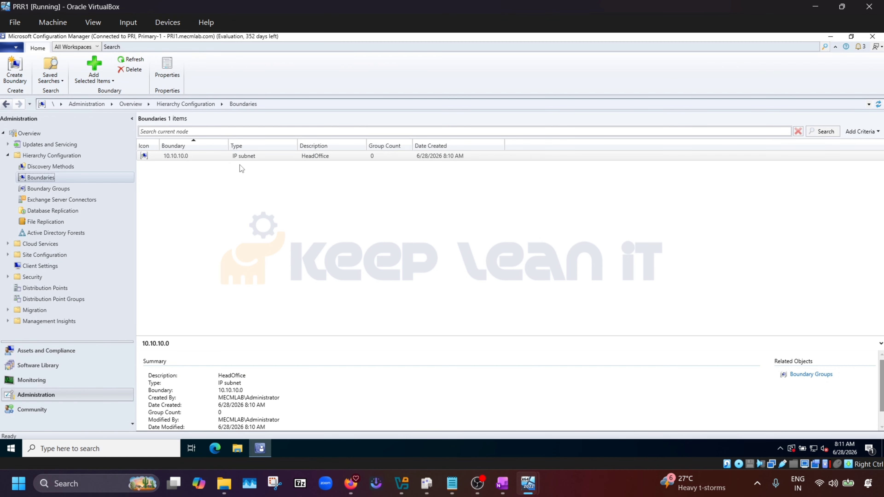
# Review the 10.10.10.0 boundary's Site Systems and Boundary Groups tabs without changes, then begin a new boundary.
pyautogui.click(221, 155)
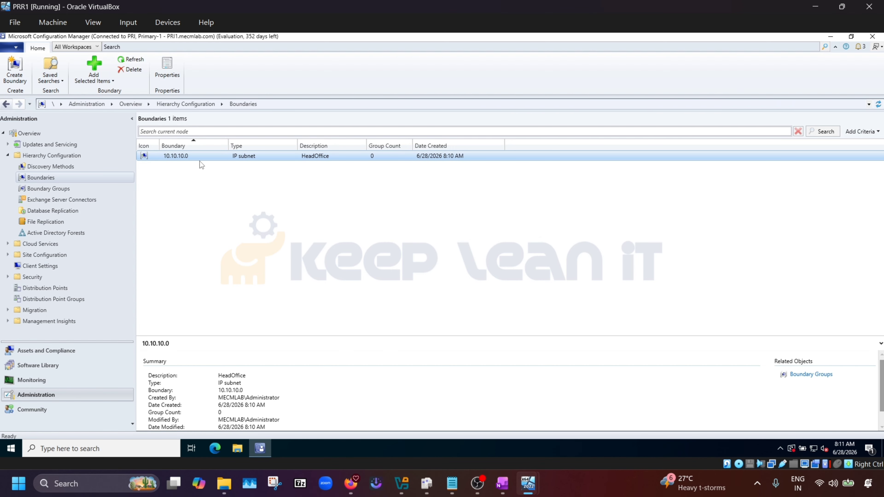
pyautogui.click(168, 68)
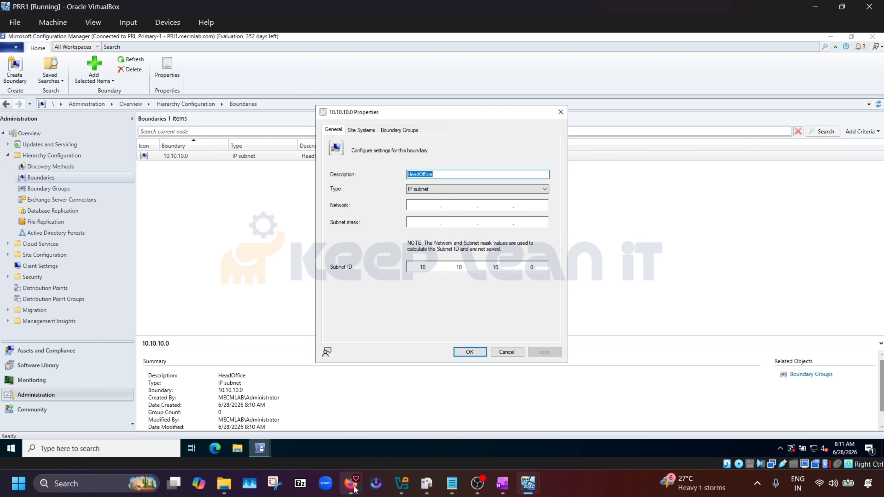
pyautogui.moveTo(351, 483)
pyautogui.click(400, 435)
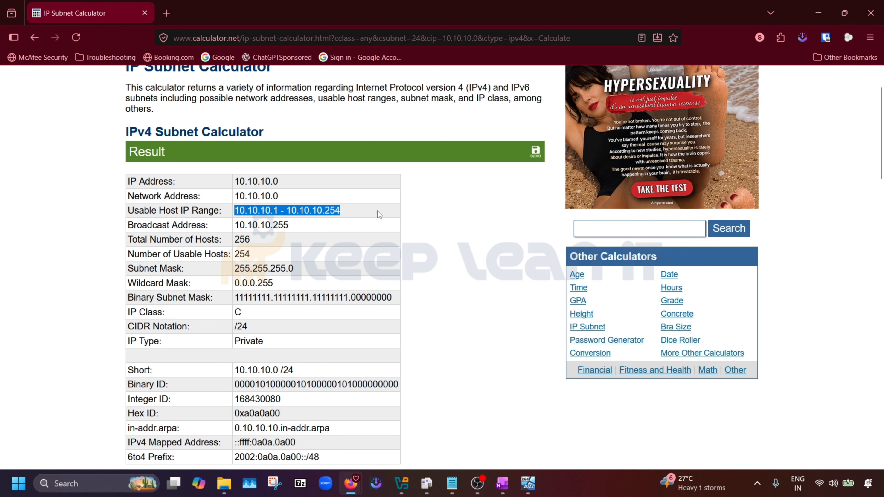
pyautogui.click(825, 3)
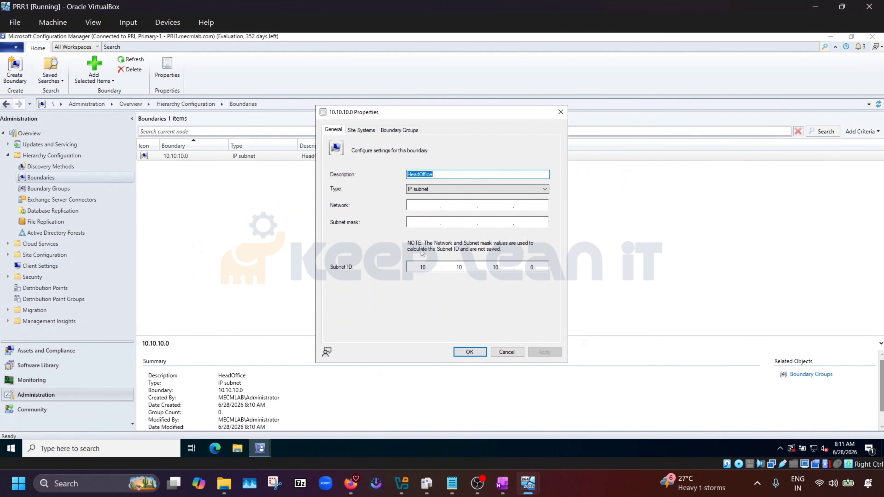
pyautogui.click(363, 130)
pyautogui.click(395, 133)
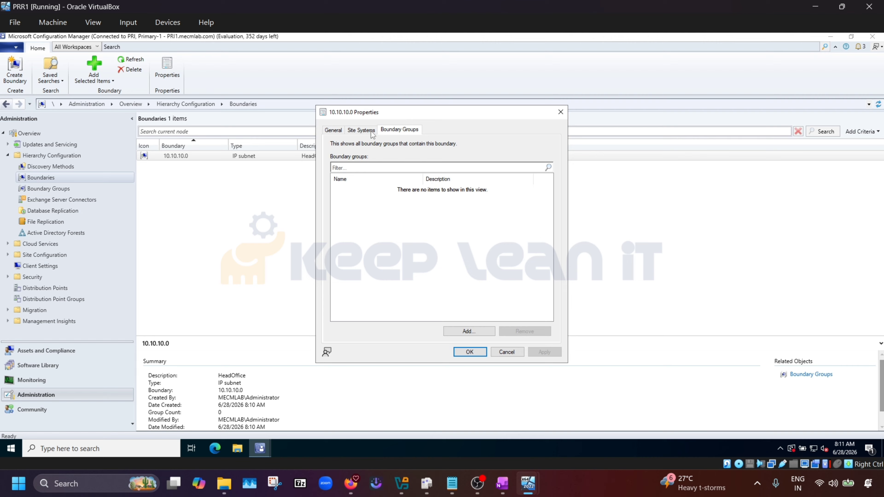
pyautogui.click(338, 131)
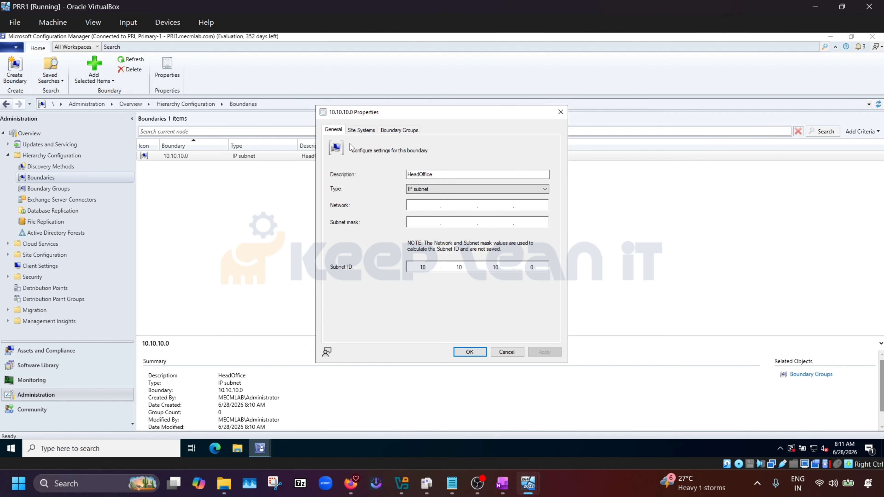
pyautogui.click(508, 352)
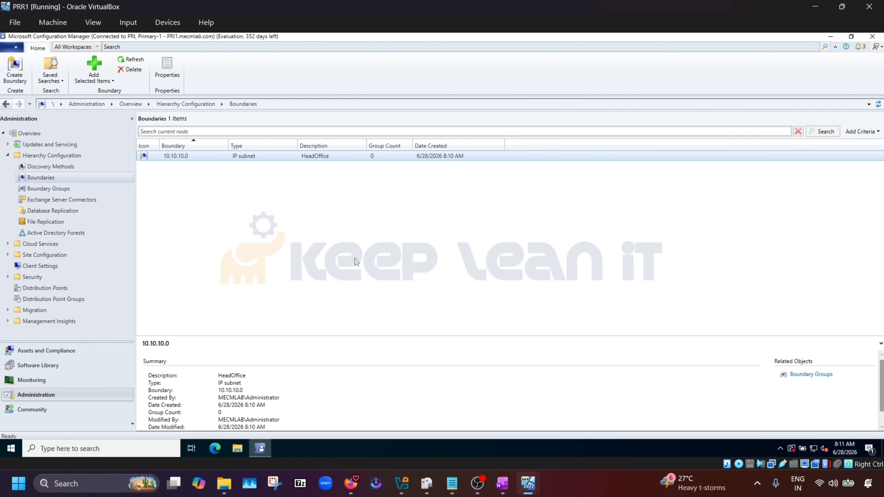
pyautogui.rightClick(176, 202)
pyautogui.click(204, 211)
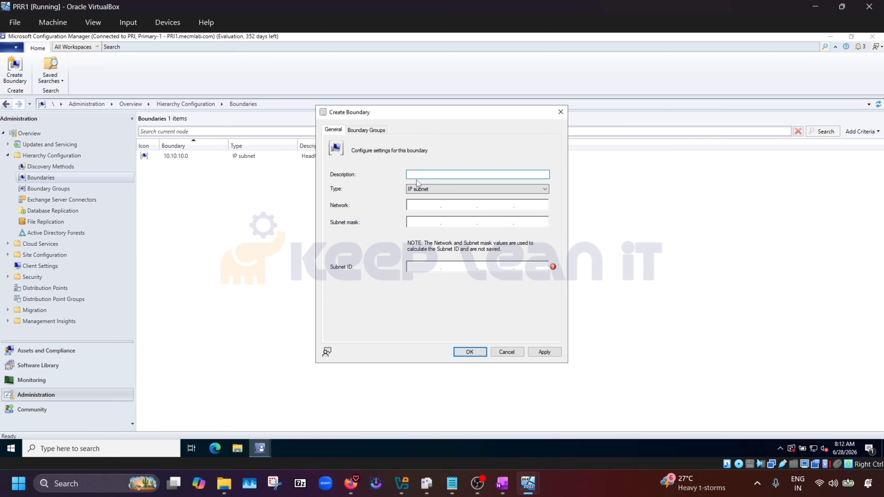
# Name the new boundary HeadOffice-IPRange and set its type to IP address range.
pyautogui.write('HeadOffice-IPRange')
pyautogui.click(499, 188)
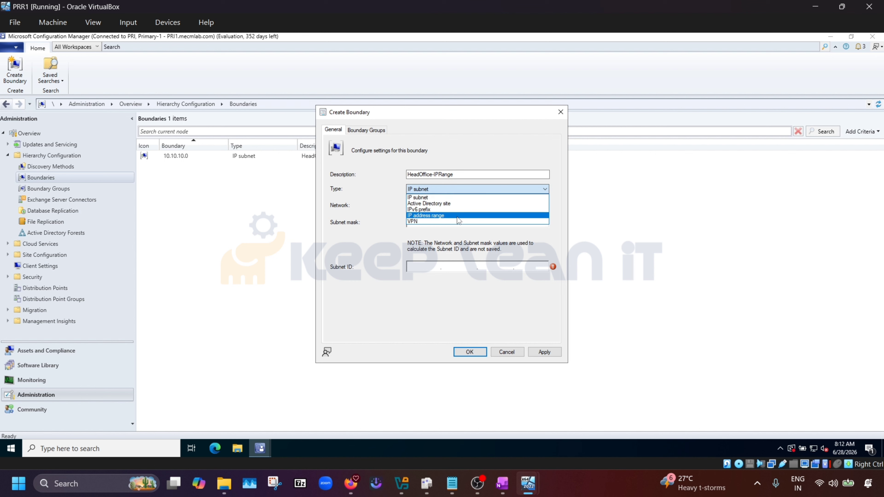
pyautogui.click(449, 216)
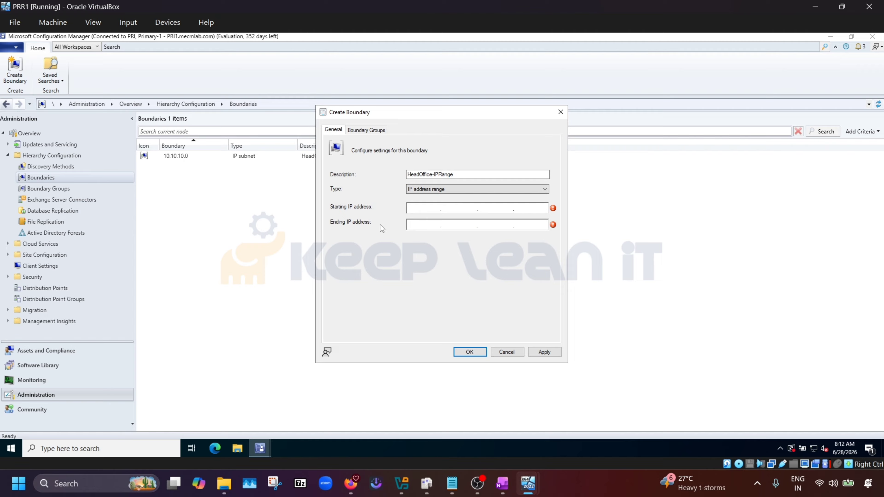
# Enter the range 10.10.10.1 to 10.10.10.254 and save the boundary.
pyautogui.moveTo(351, 483)
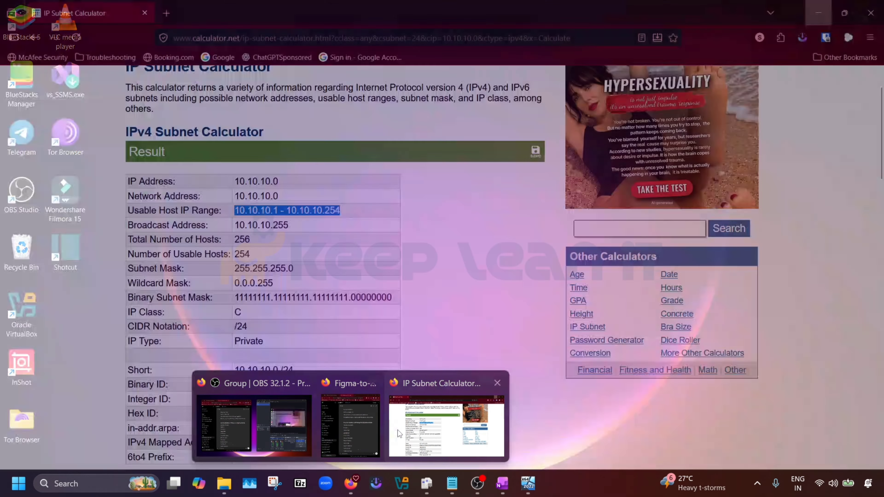
pyautogui.click(398, 430)
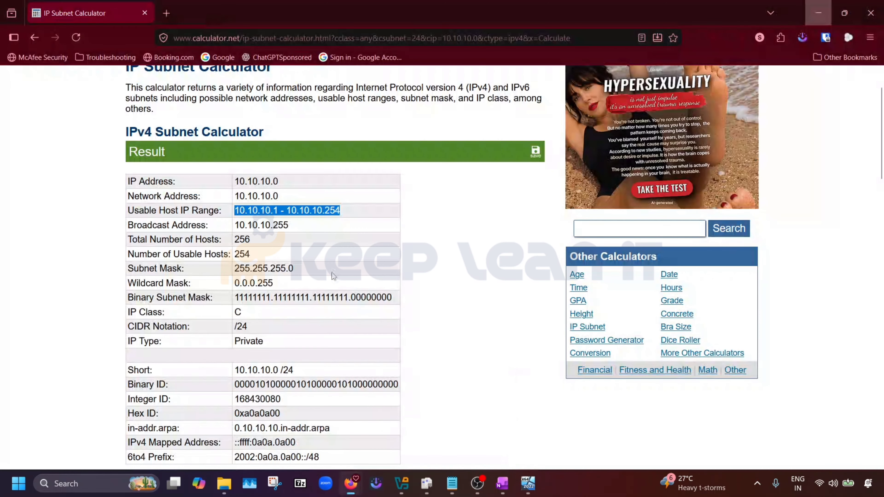
pyautogui.click(315, 237)
pyautogui.moveTo(280, 210); pyautogui.dragTo(234, 210)
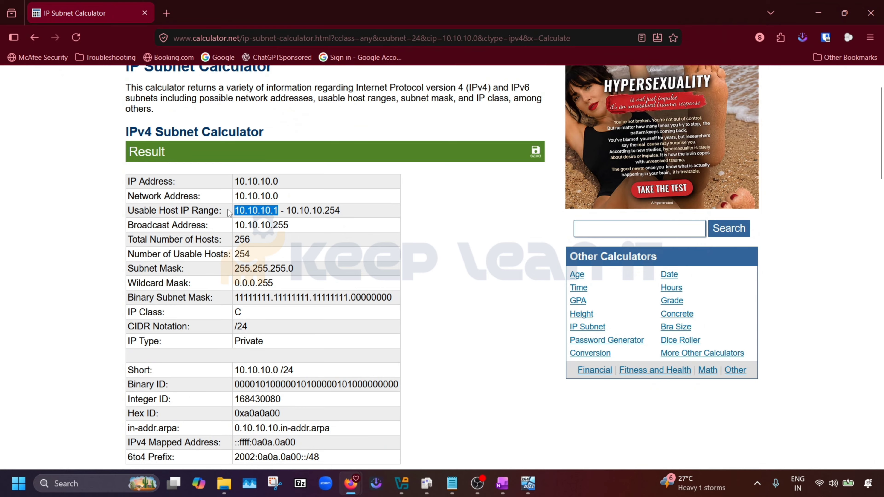
pyautogui.hotkey('alt', 'Tab')
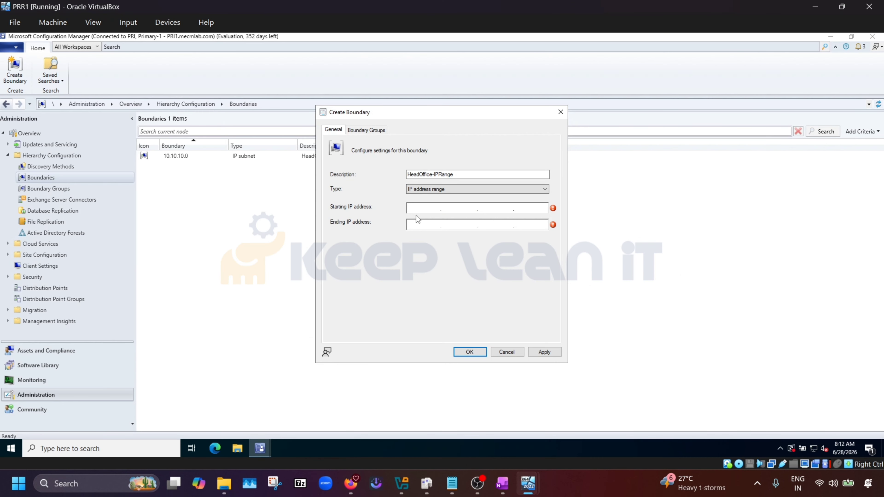
pyautogui.write('10')
pyautogui.write('10.10.')
pyautogui.write('1')
pyautogui.write('10.10.10')
pyautogui.write('.254')
pyautogui.click(380, 132)
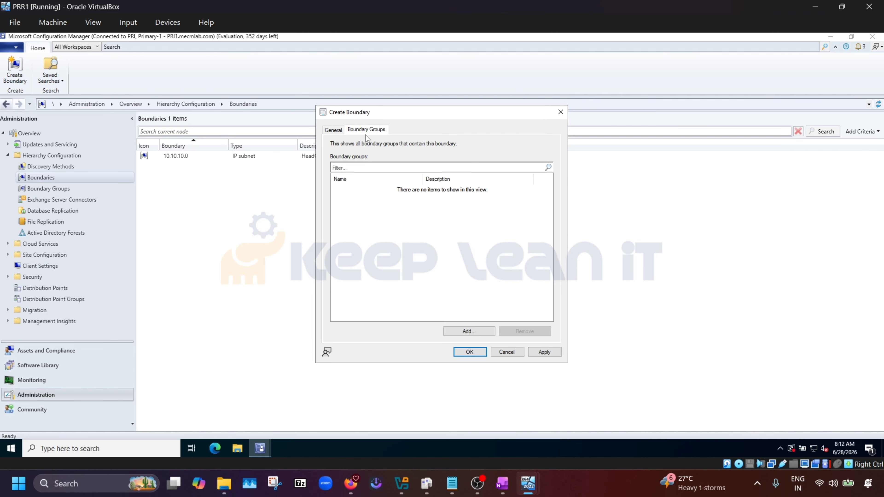
pyautogui.click(333, 131)
pyautogui.click(549, 355)
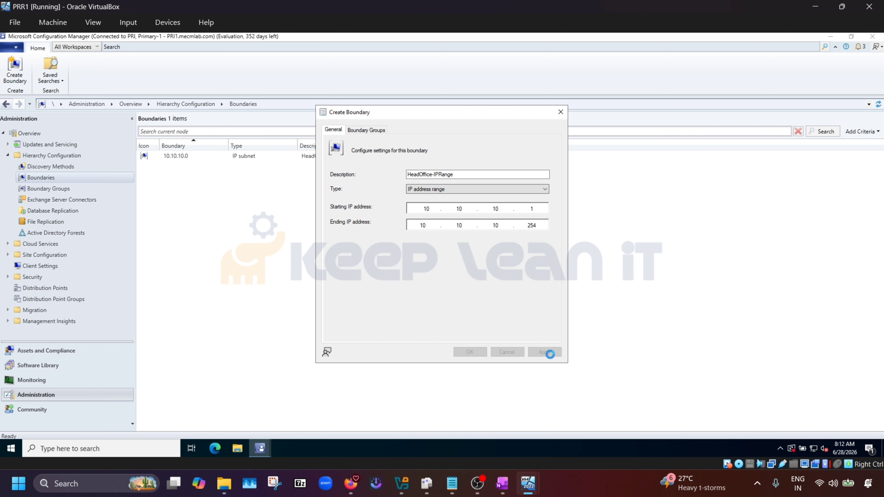
pyautogui.click(470, 352)
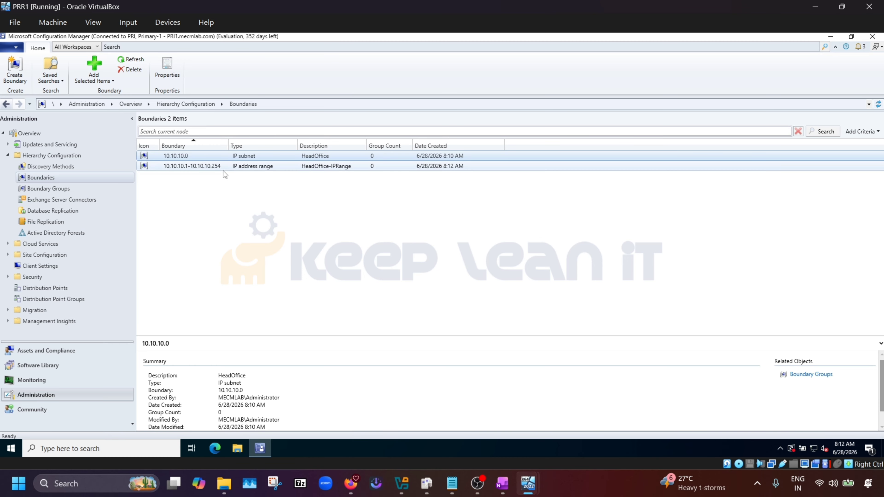
# Compare the 10.10.10.1-10.10.10.254 range and 10.10.10.0 subnet boundaries, then show Boundary Groups.
pyautogui.click(205, 165)
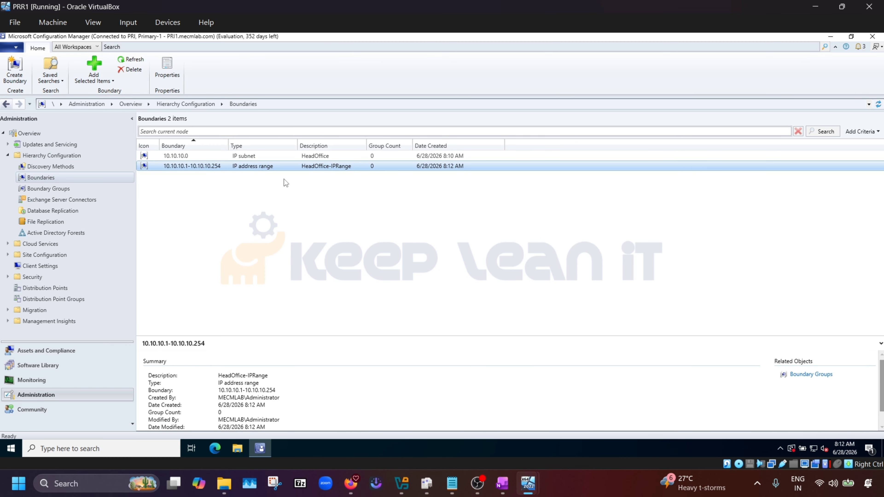
pyautogui.click(181, 156)
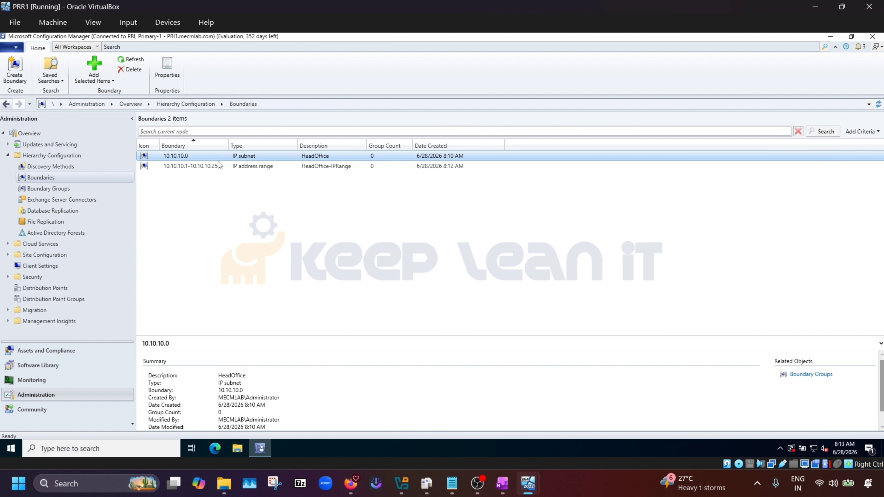
pyautogui.click(224, 167)
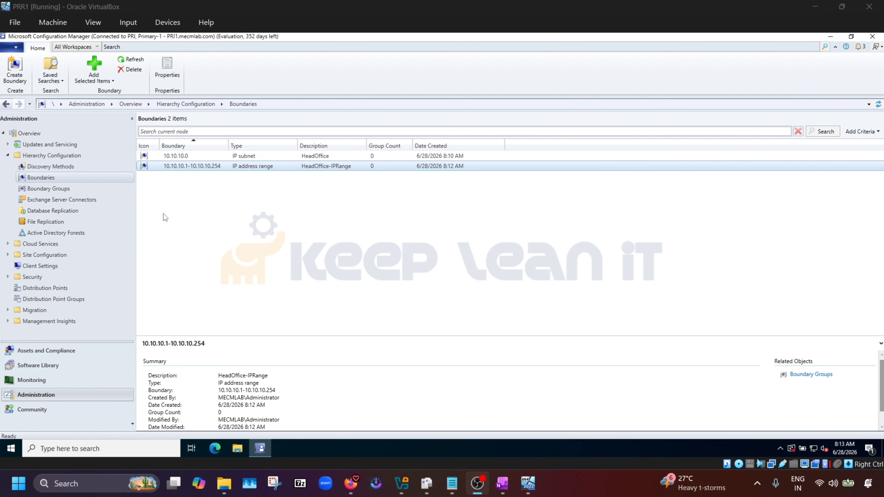
pyautogui.click(61, 187)
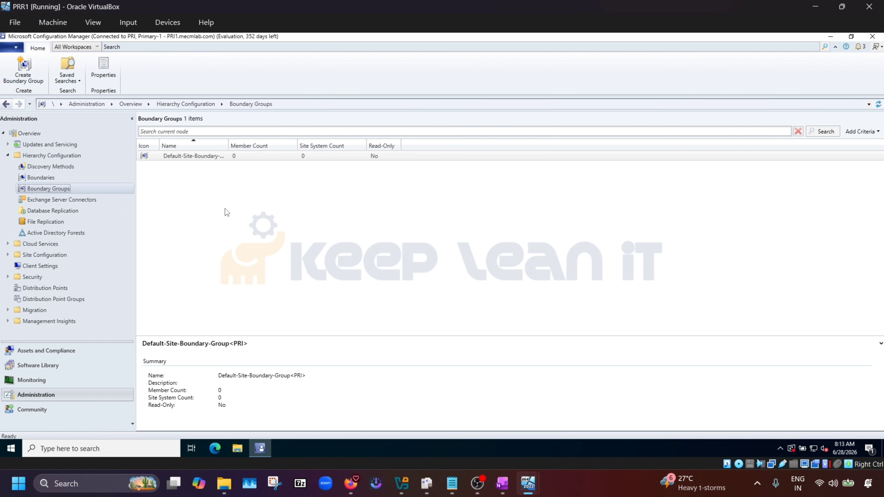
# Widen the Name column and start a new boundary group named HeadOffice.
pyautogui.doubleClick(229, 146)
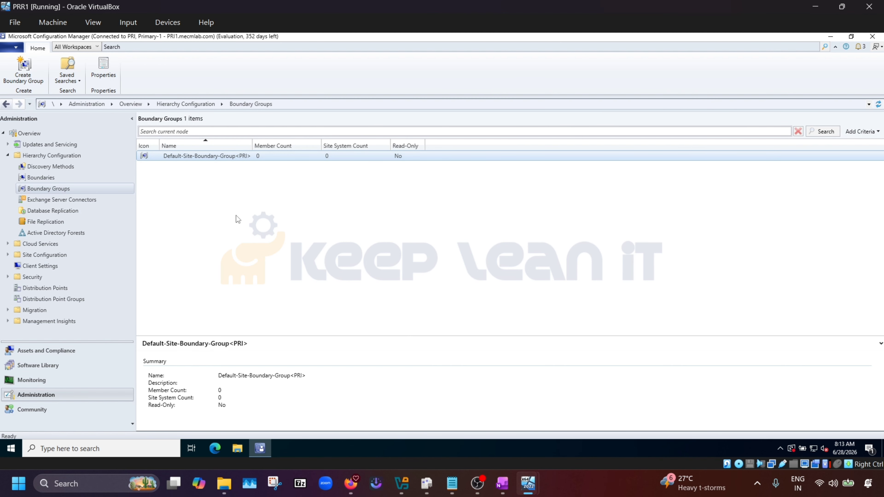
pyautogui.click(218, 200)
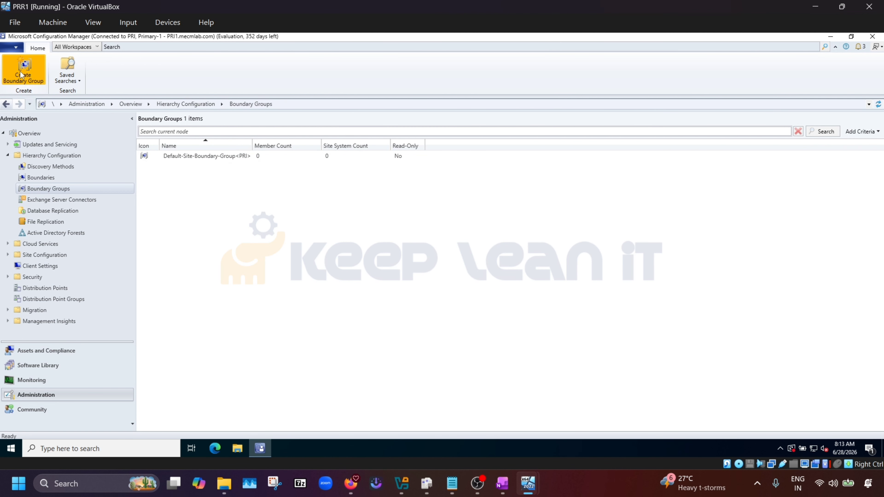
pyautogui.click(34, 76)
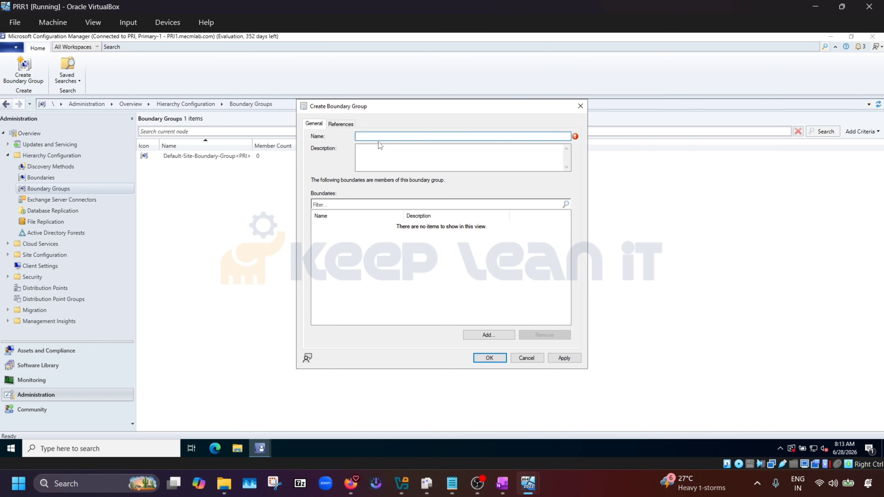
pyautogui.write('HeadOffice')
pyautogui.click(356, 227)
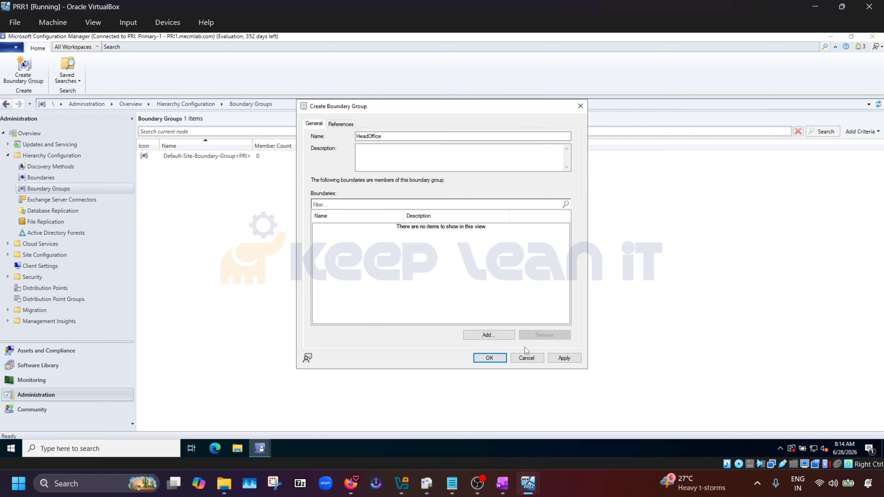
# Add the 10.10.10.1-10.10.10.254 range boundary as the group's member.
pyautogui.click(494, 334)
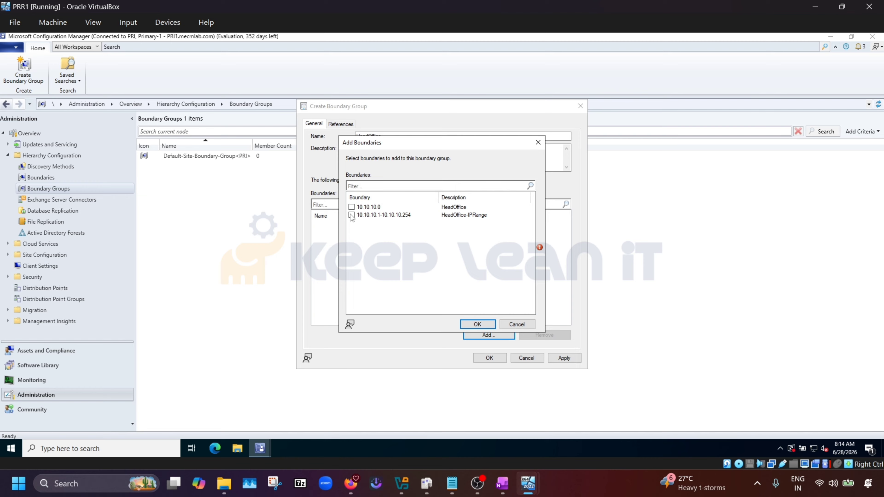
pyautogui.click(351, 214)
pyautogui.click(470, 324)
pyautogui.click(340, 123)
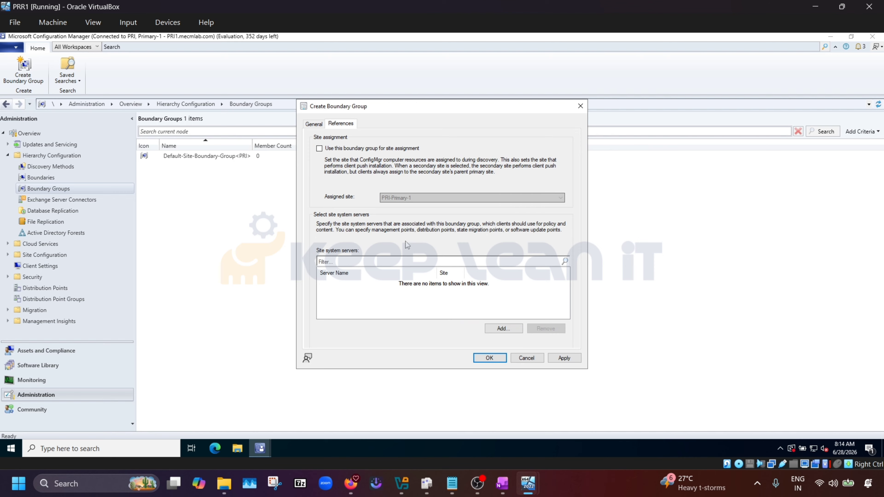
# Enable 'Use this boundary group for site assignment' for HeadOffice.
pyautogui.click(319, 149)
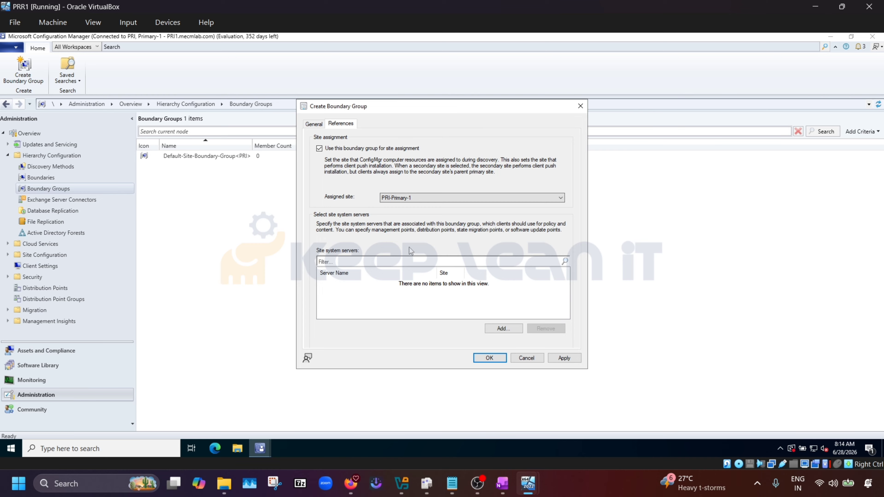
pyautogui.click(313, 124)
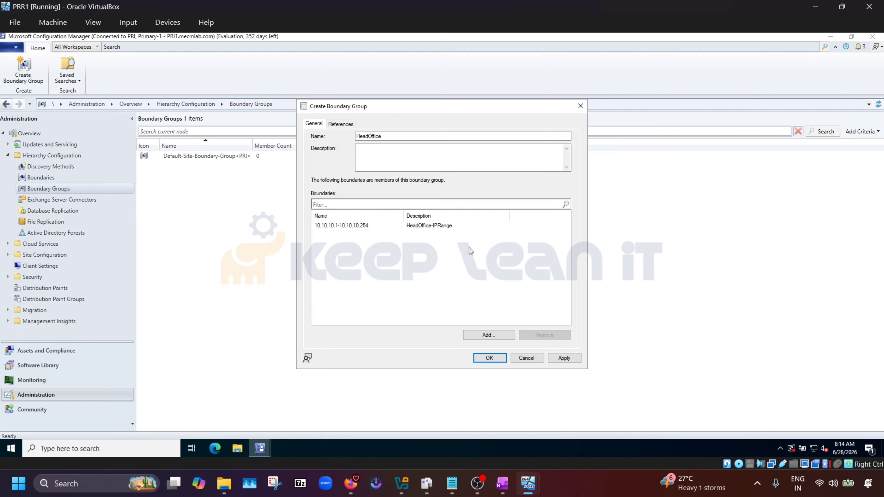
pyautogui.click(344, 124)
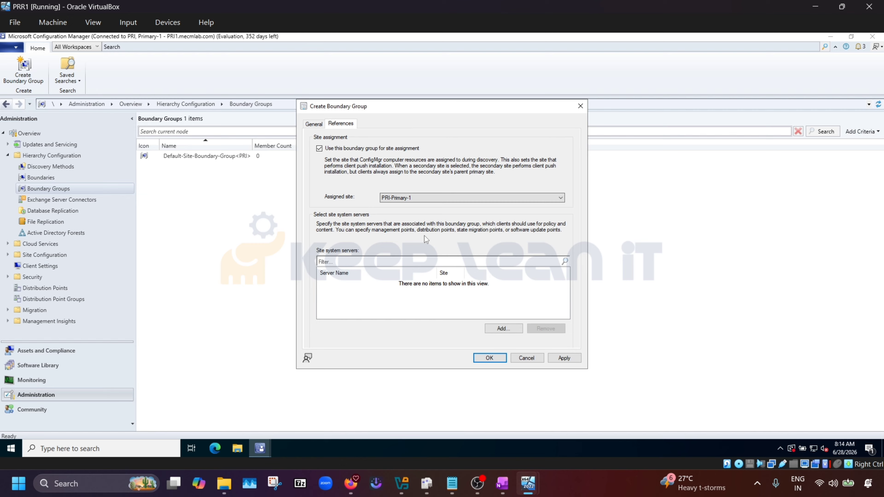
pyautogui.click(316, 125)
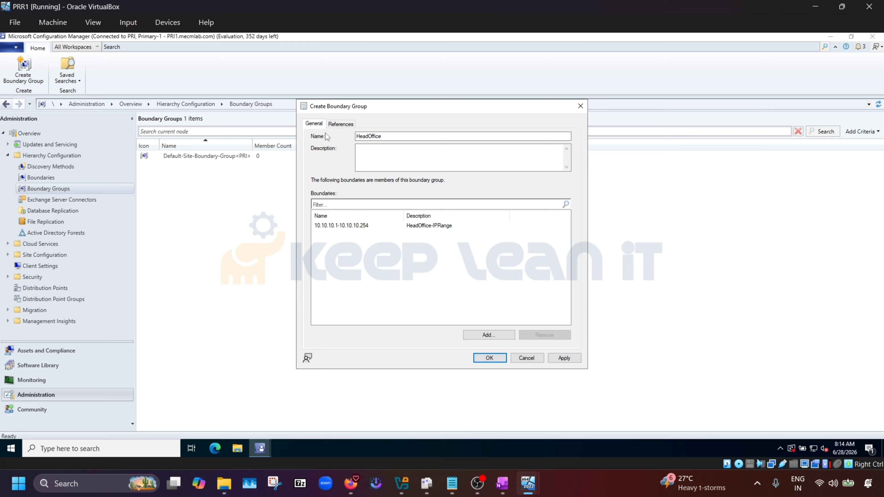
pyautogui.click(343, 128)
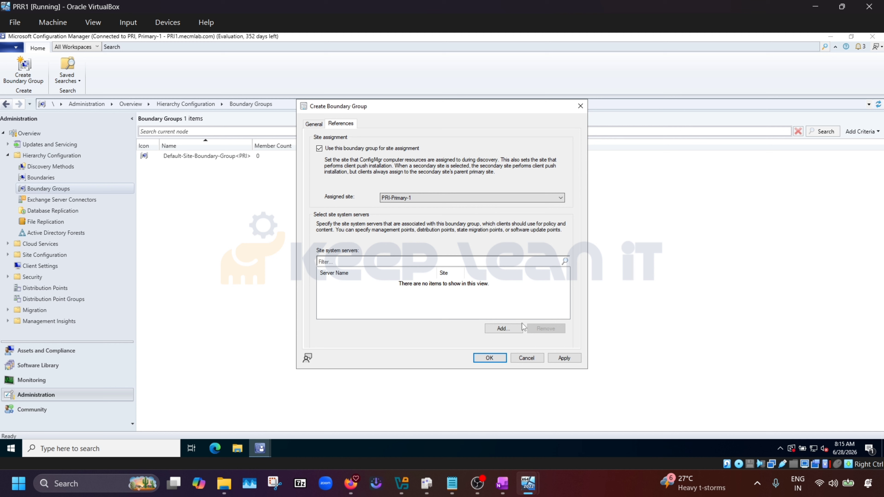
# Add PRI1.mecmlab.com as the group's site system server and save the HeadOffice group.
pyautogui.click(503, 329)
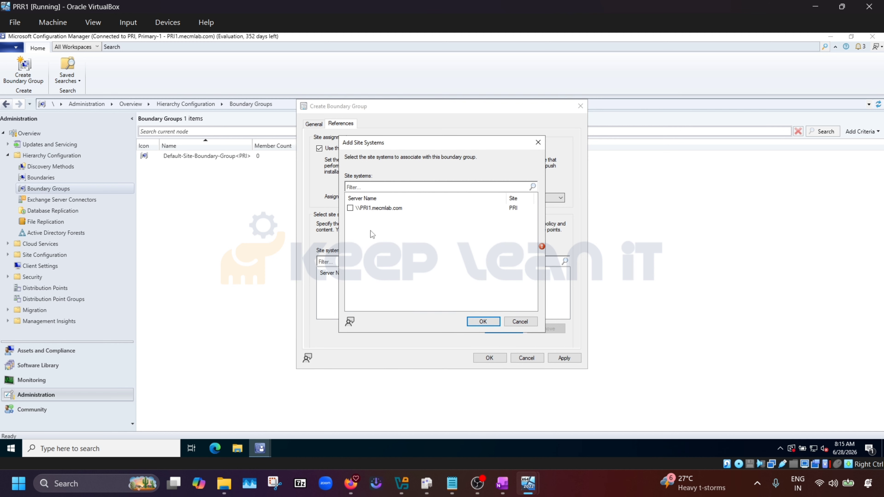
pyautogui.click(350, 208)
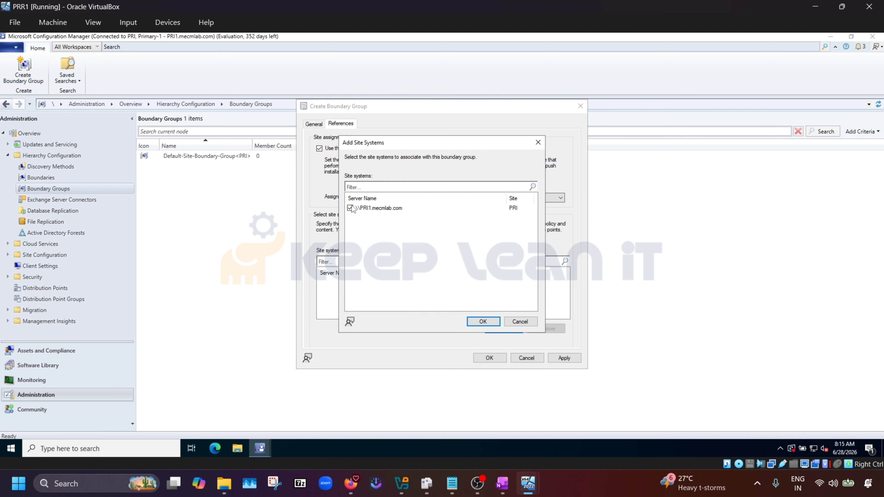
pyautogui.click(482, 322)
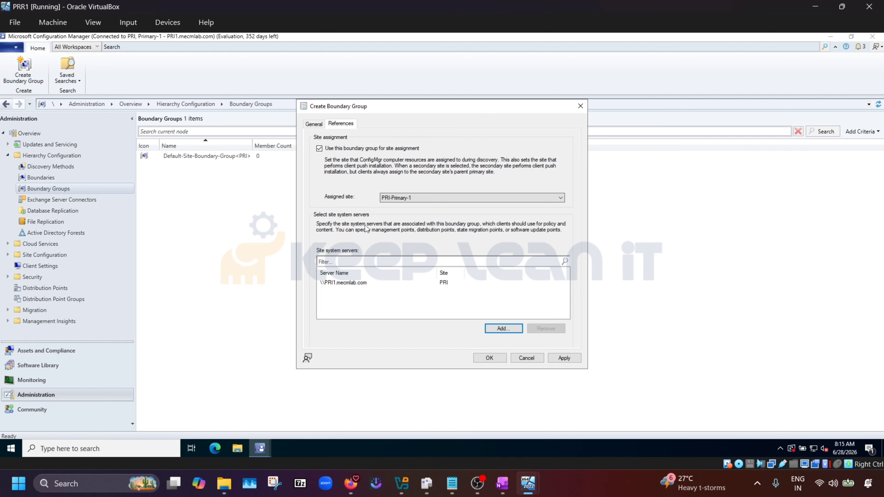
pyautogui.click(566, 359)
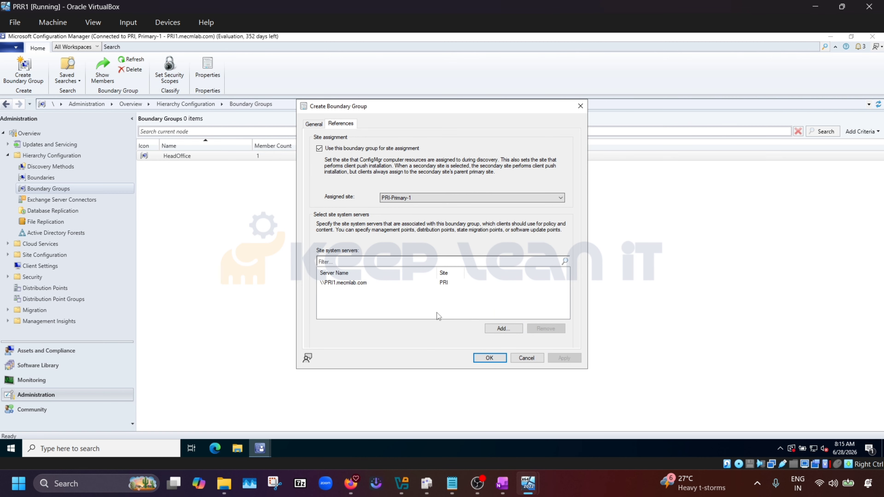
pyautogui.click(489, 359)
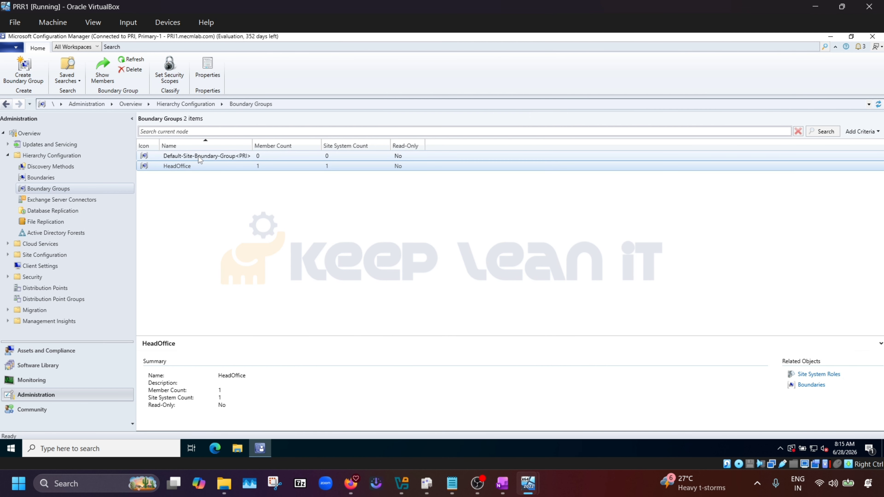
pyautogui.click(199, 156)
# Check the boundaries' group count, then browse to the Assets and Compliance Devices view.
pyautogui.click(191, 165)
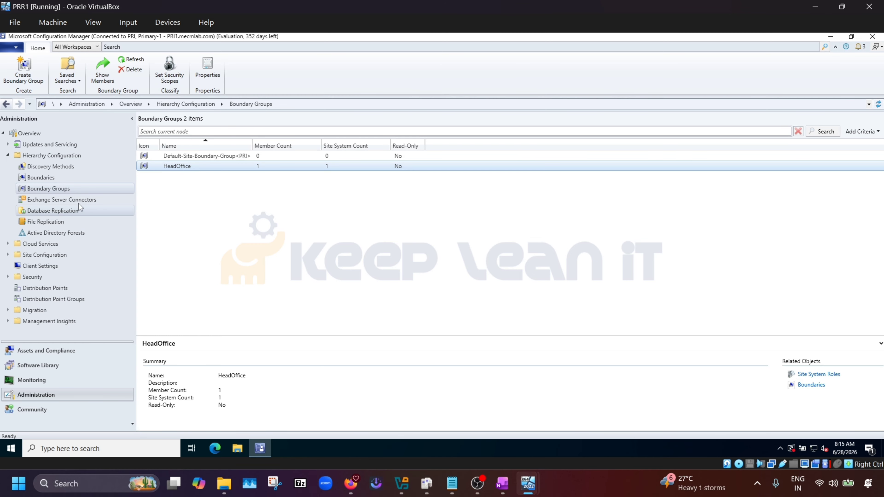
pyautogui.click(49, 177)
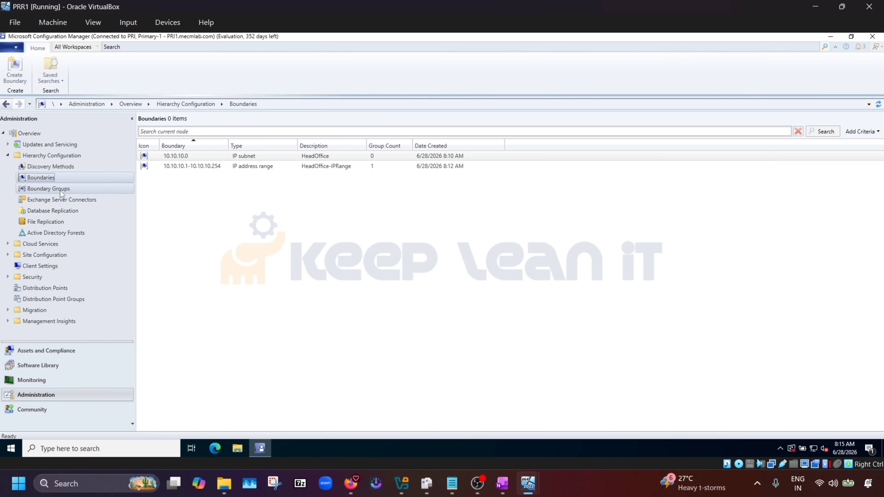
pyautogui.click(60, 189)
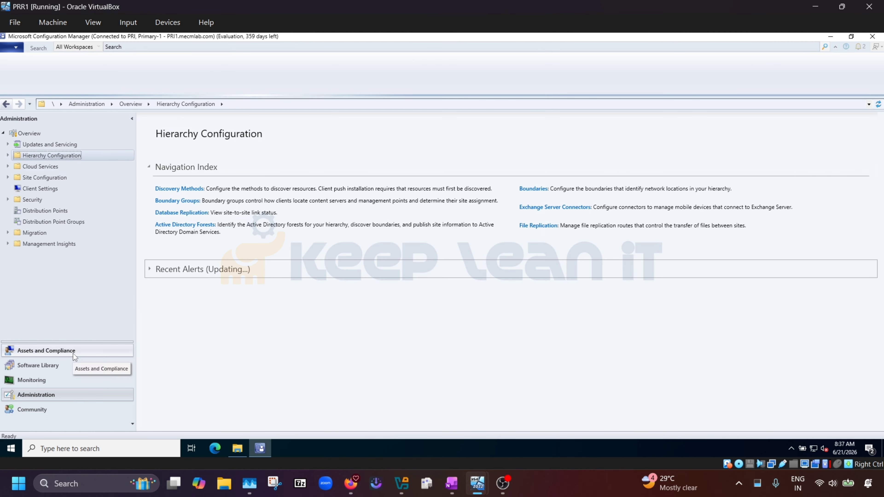
pyautogui.click(73, 351)
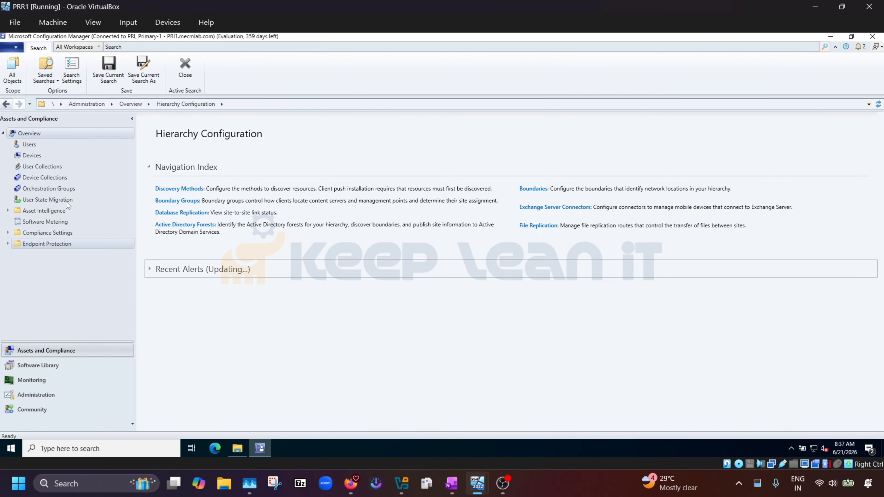
pyautogui.click(38, 158)
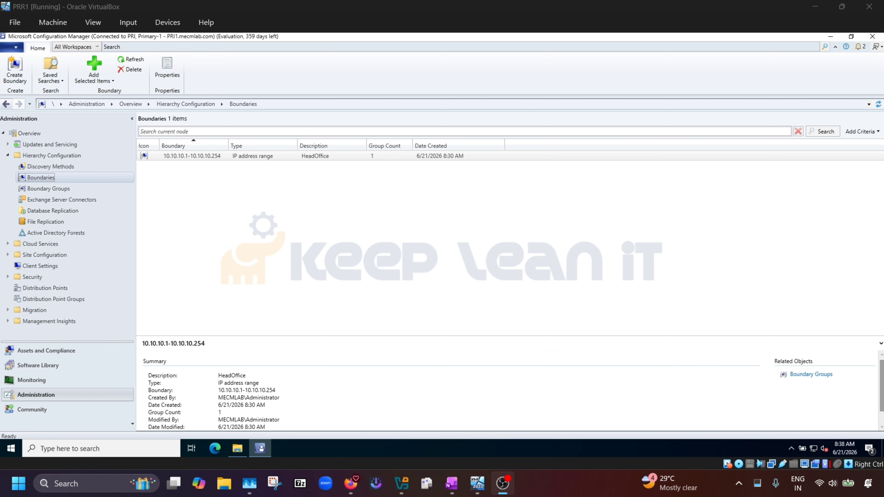
# Browse Devices and User Collections, then return to the Administration workspace's Boundaries list.
pyautogui.click(54, 354)
pyautogui.click(31, 155)
pyautogui.click(43, 169)
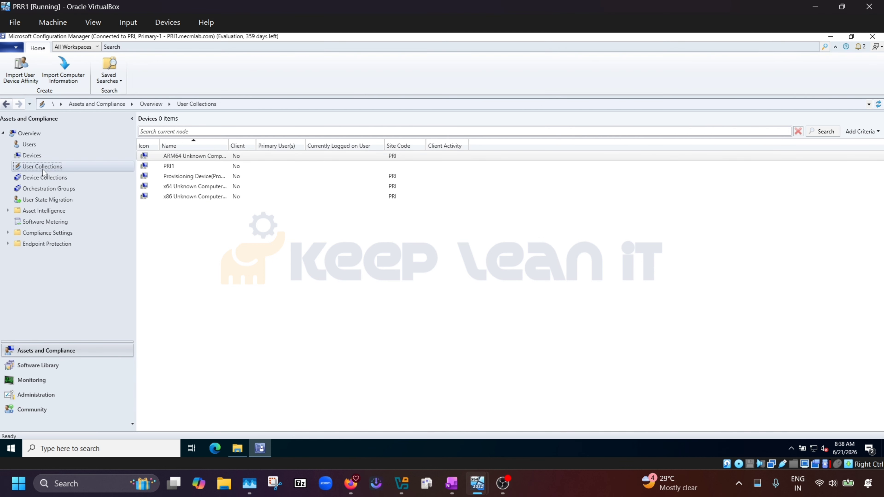
pyautogui.click(32, 156)
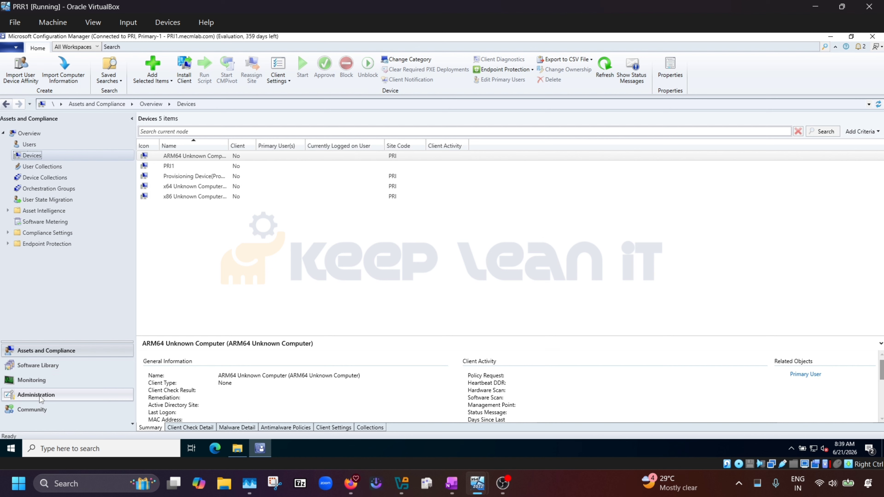
pyautogui.click(50, 396)
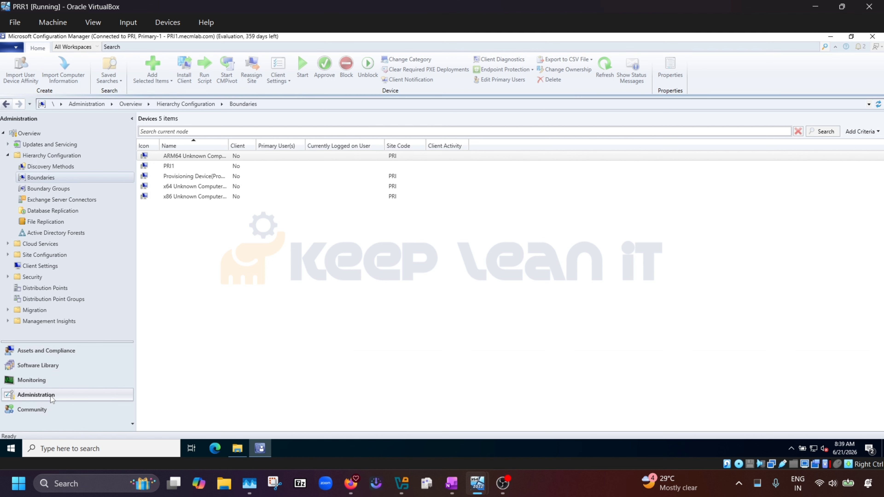
# Browse the six discovery methods, then open Active Directory Forest Discovery's properties.
pyautogui.click(48, 167)
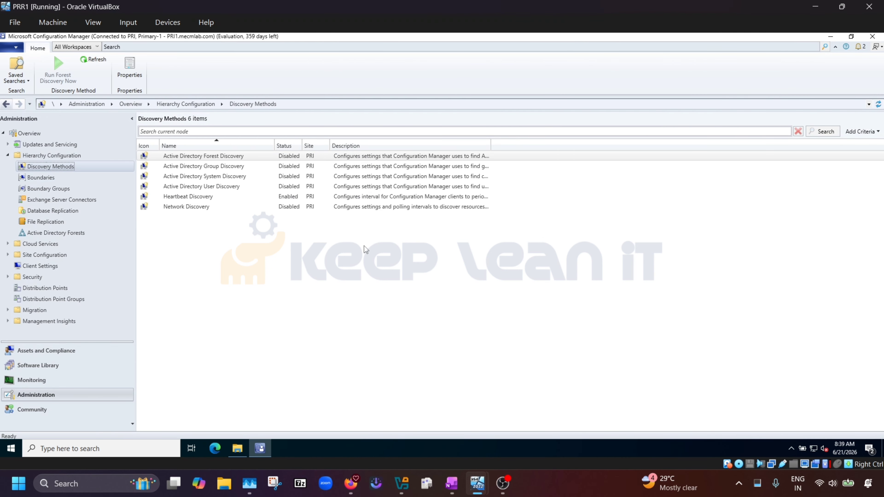
pyautogui.click(286, 197)
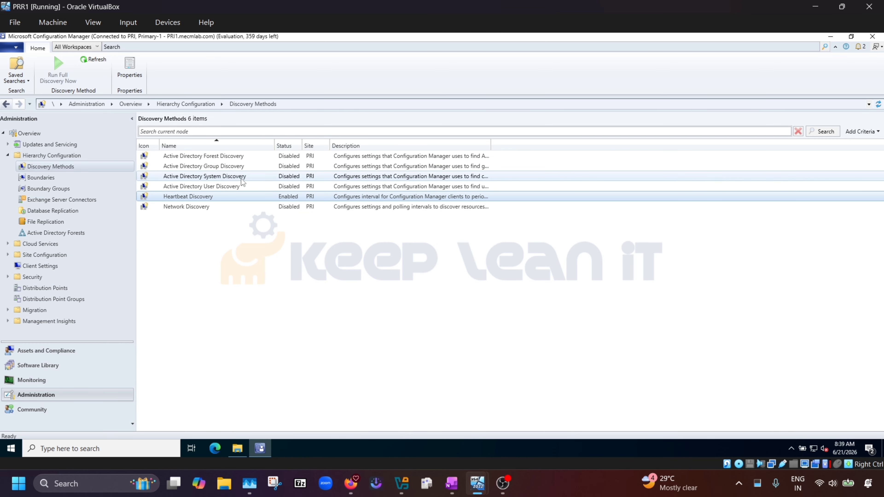
pyautogui.click(226, 176)
pyautogui.click(211, 195)
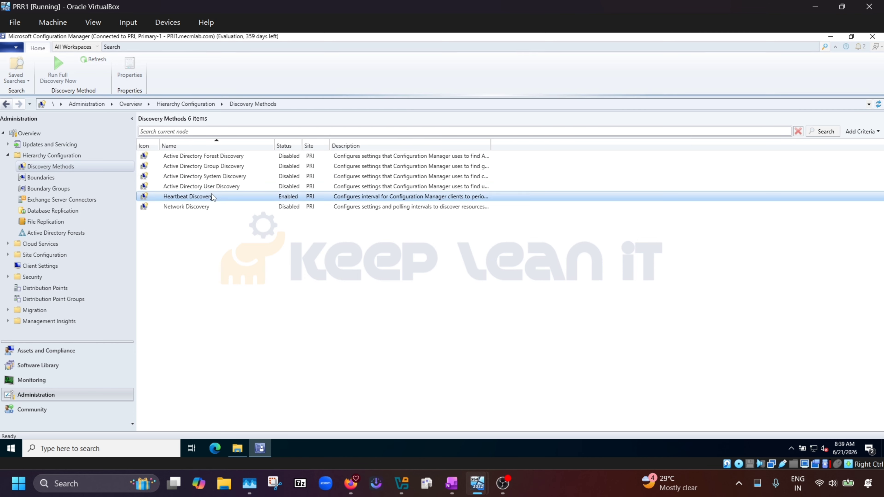
pyautogui.click(190, 207)
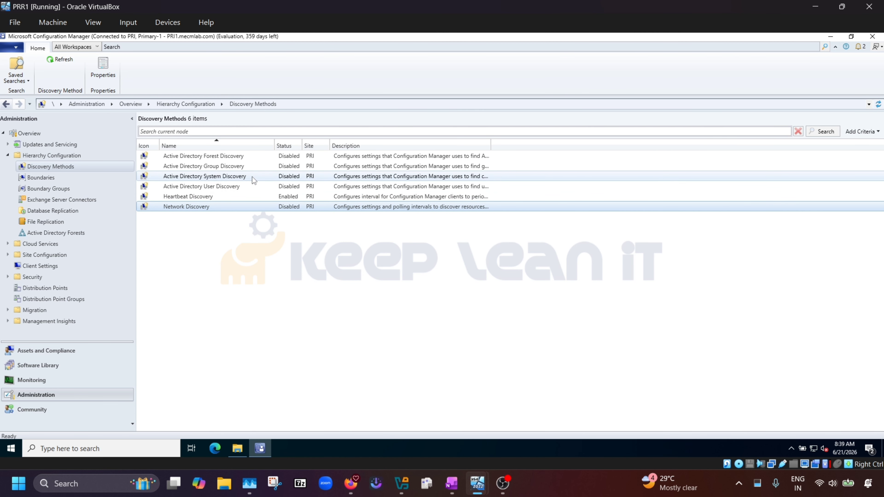
pyautogui.click(215, 158)
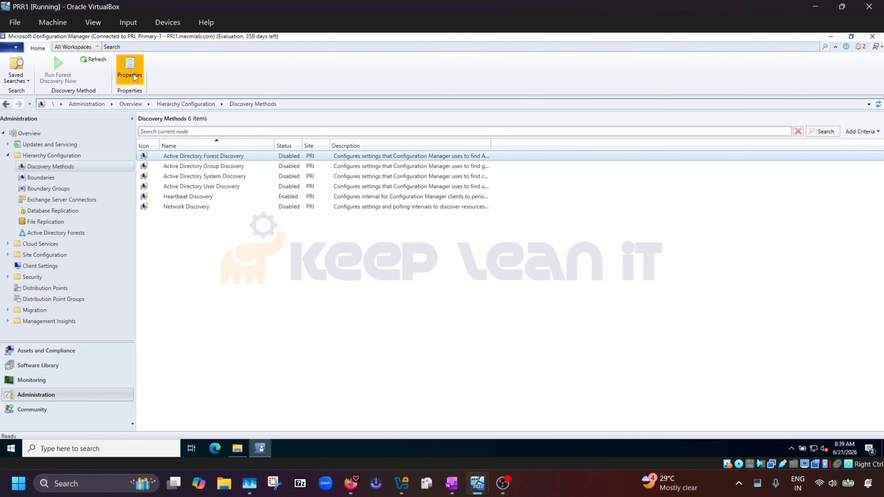
pyautogui.click(132, 72)
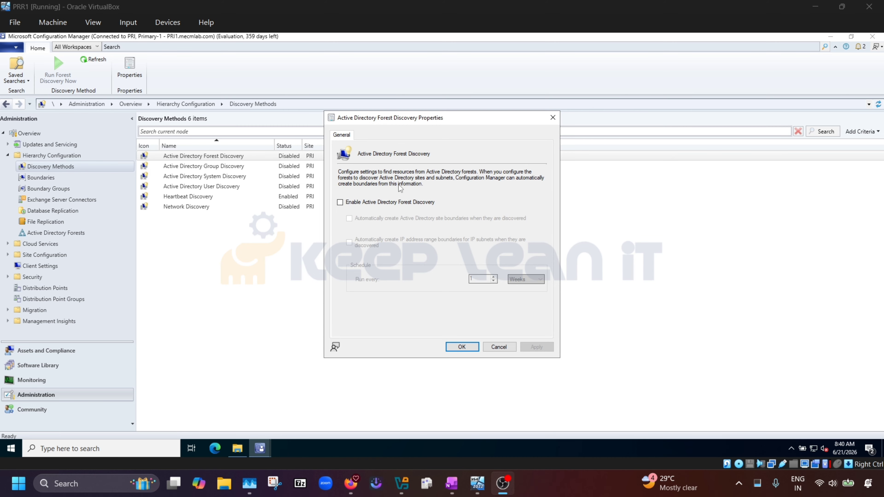
# Unlock the DC01 virtual machine with Ctrl-Alt-Del and sign in with the account password.
pyautogui.moveTo(477, 483)
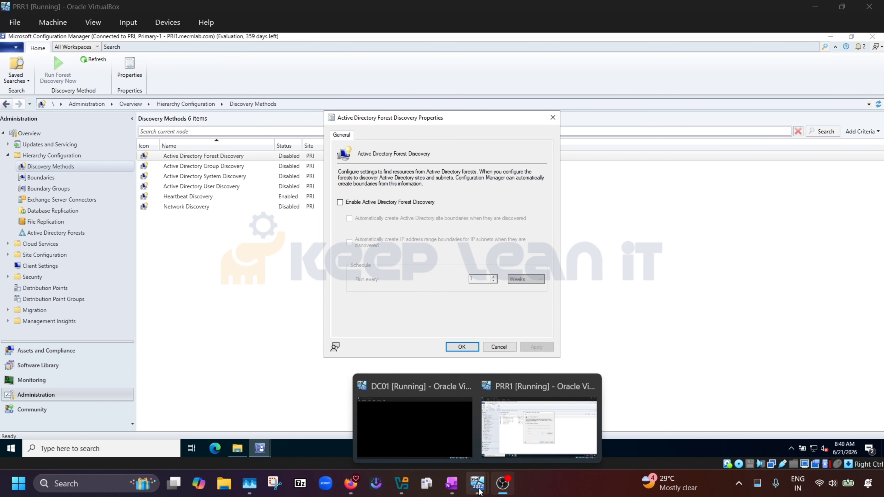
pyautogui.click(417, 407)
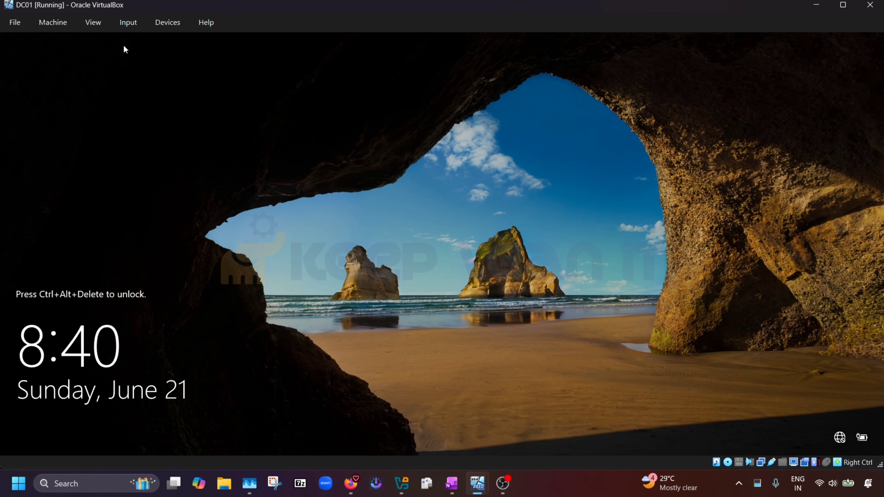
pyautogui.click(130, 28)
pyautogui.moveTo(142, 41)
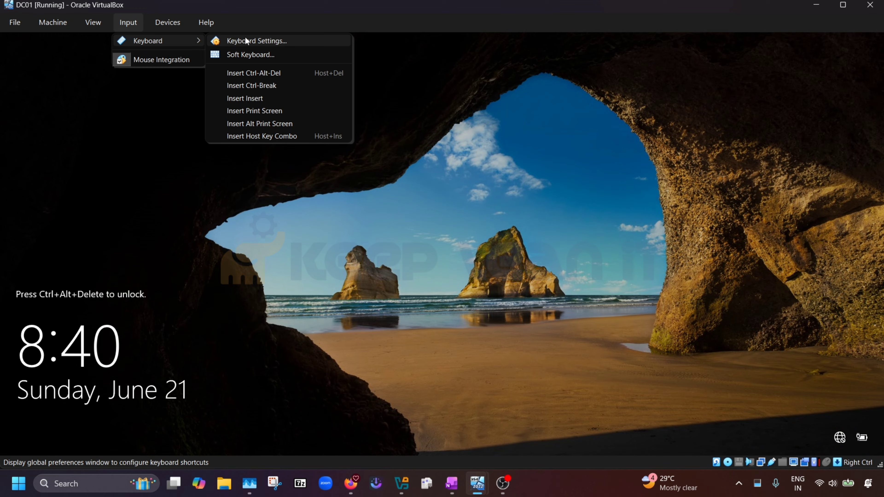
pyautogui.click(256, 72)
pyautogui.write('****')
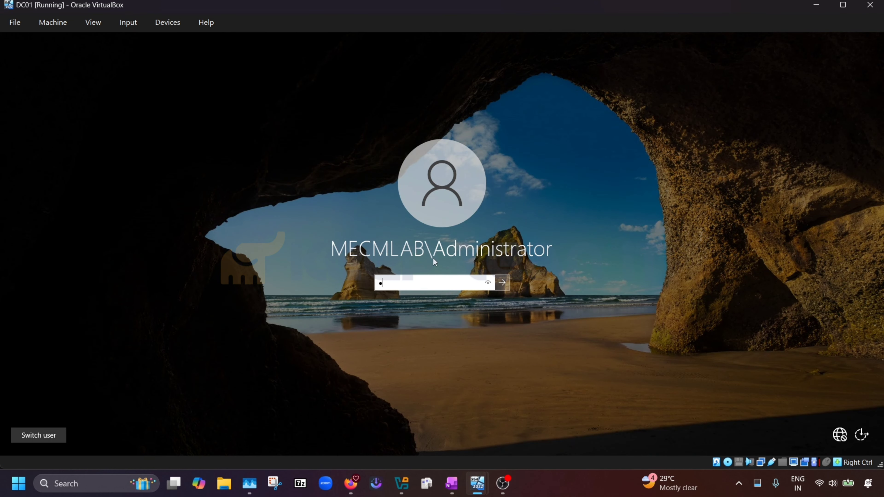
pyautogui.press('BackSpace')
pyautogui.press('BackSpace')
pyautogui.press('BackSpace')
pyautogui.press('BackSpace')
pyautogui.write('*********')
pyautogui.press('Return')
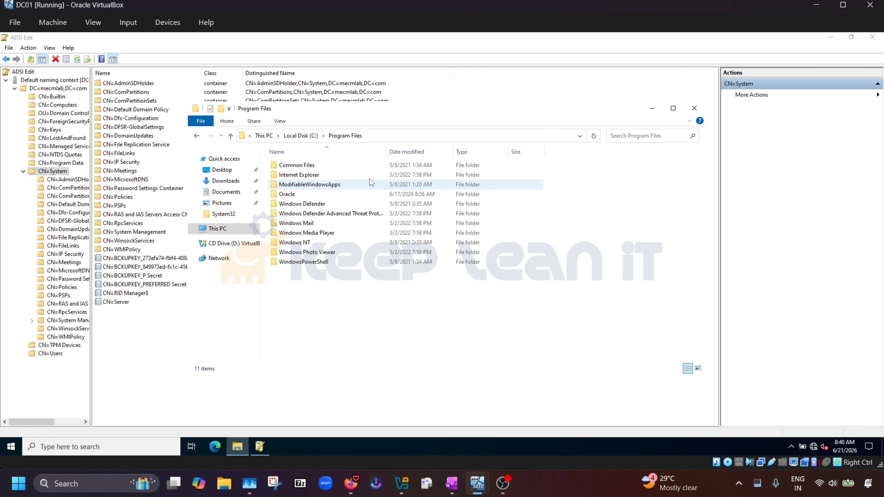
# In Active Directory Sites and Services, confirm no subnets exist beside Default-First-Site-Name.
pyautogui.click(10, 453)
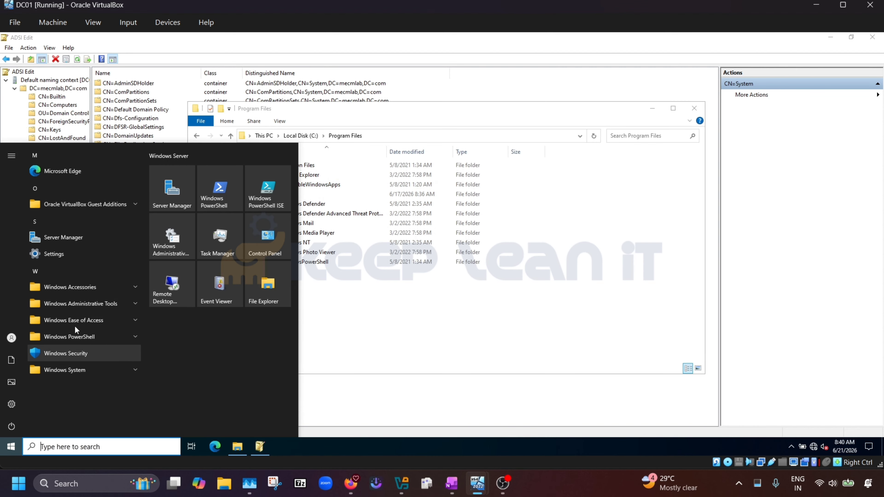
pyautogui.click(87, 304)
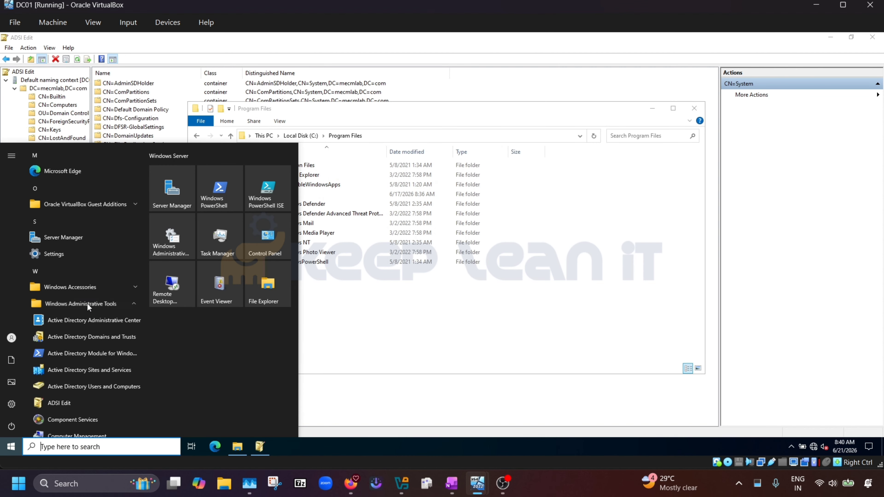
pyautogui.click(72, 370)
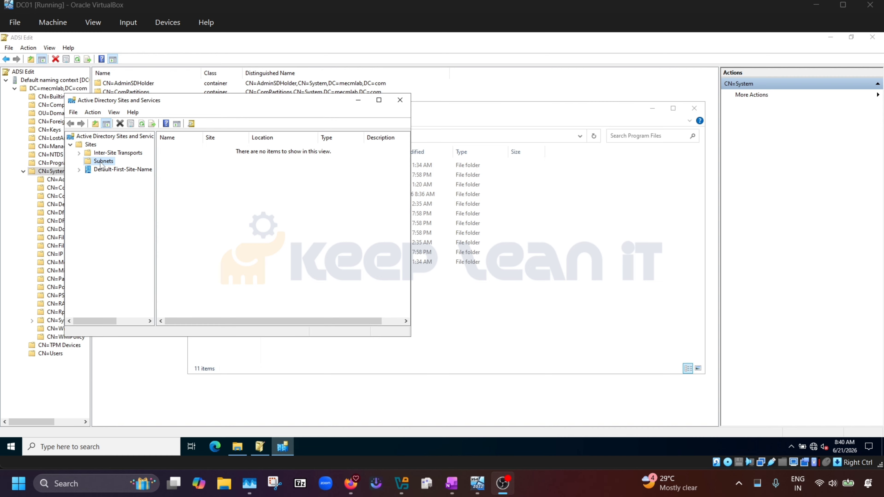
pyautogui.click(121, 170)
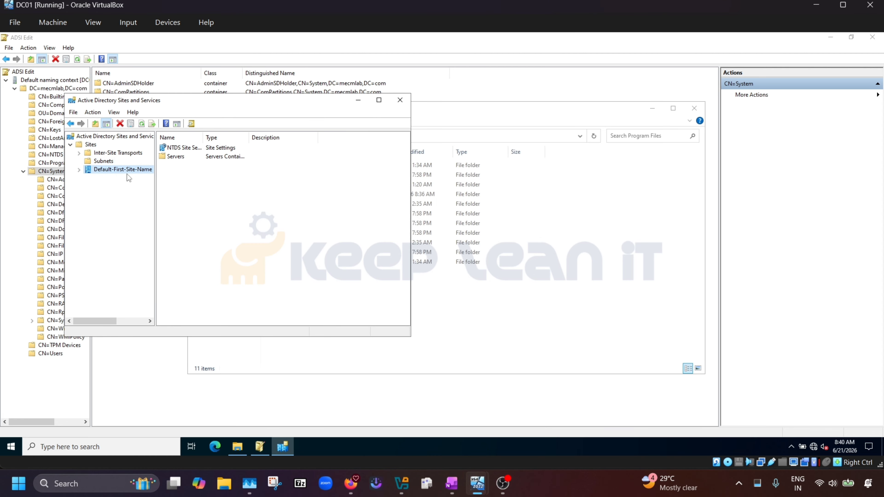
pyautogui.moveTo(155, 188); pyautogui.dragTo(224, 188)
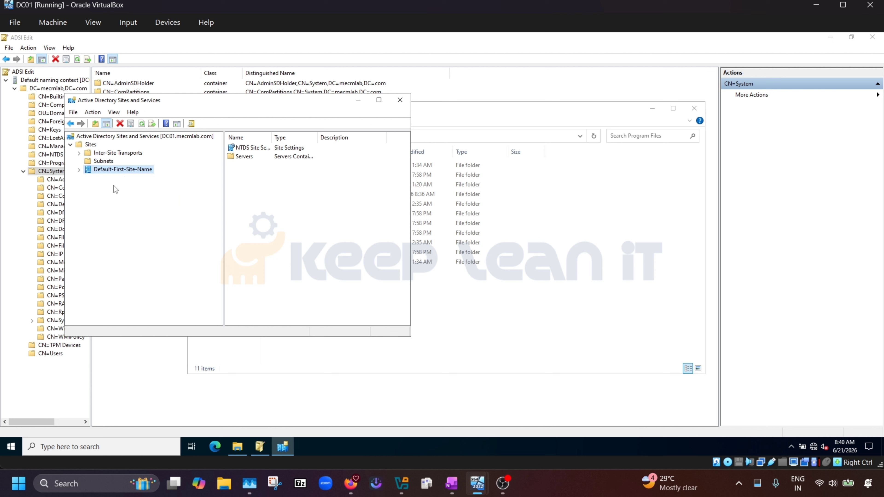
pyautogui.click(105, 161)
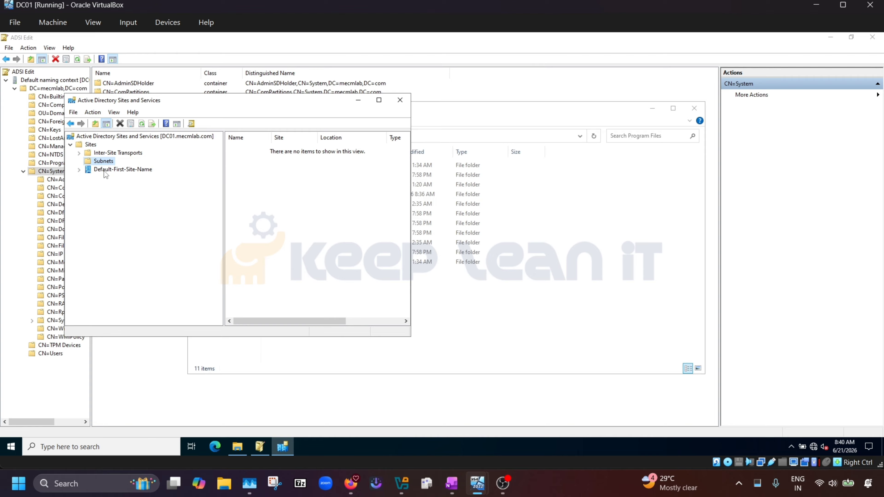
pyautogui.click(122, 168)
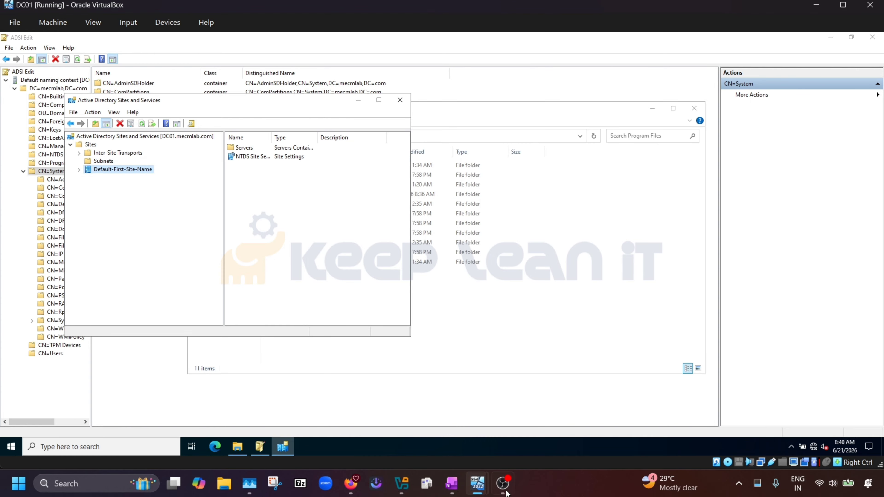
pyautogui.moveTo(487, 484)
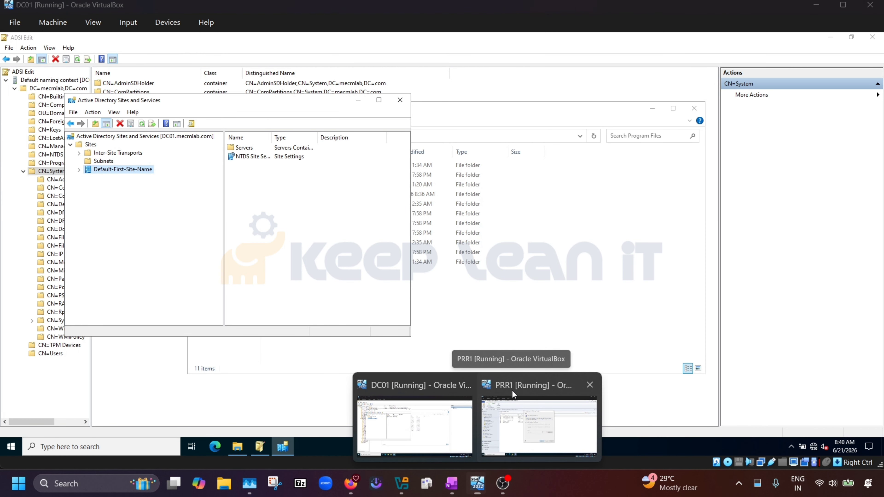
pyautogui.click(511, 390)
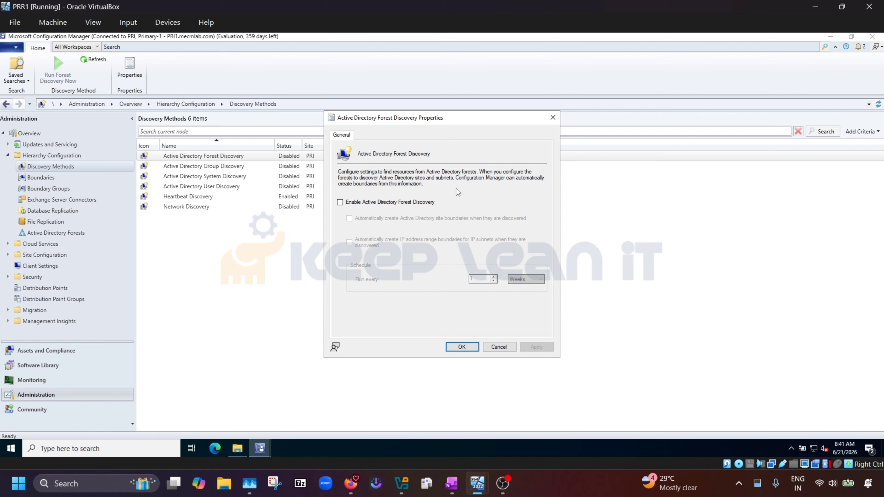
# Enable Active Directory Forest Discovery, keep Run every 1 Weeks, and apply.
pyautogui.click(340, 203)
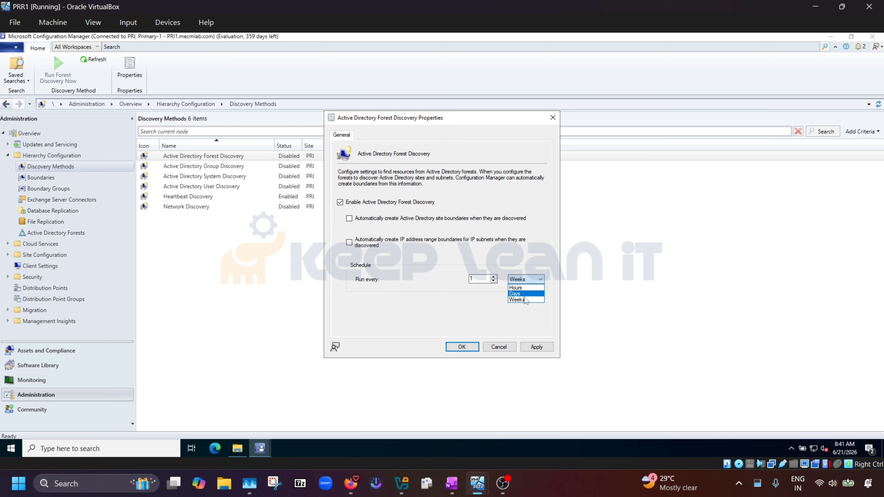
pyautogui.click(452, 304)
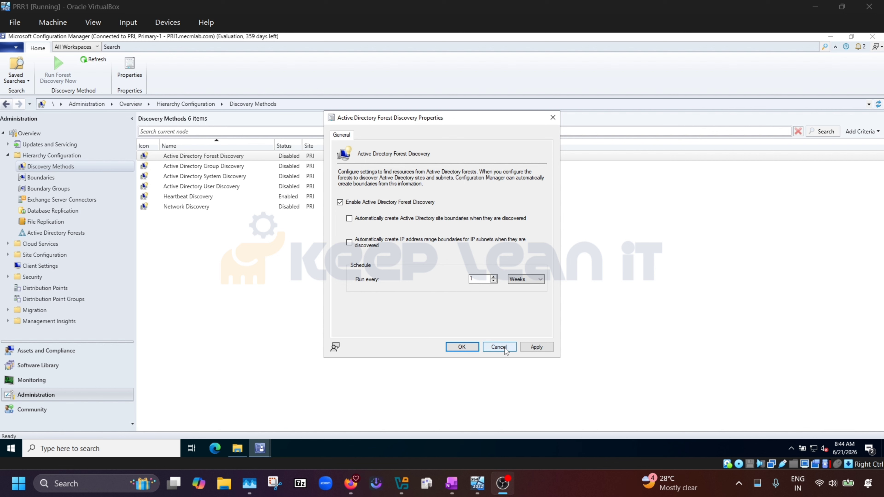
pyautogui.click(534, 348)
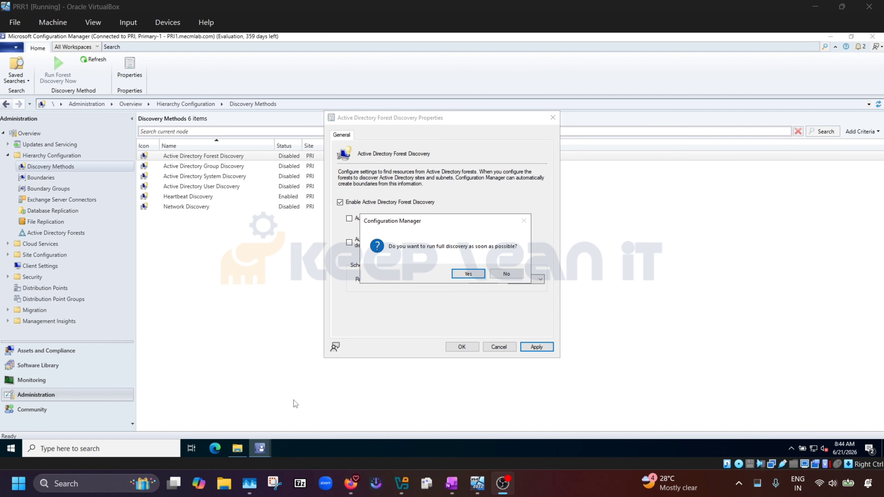
# Open C:\Program Files\Microsoft Configuration Manager\Logs in File Explorer and move it aside.
pyautogui.click(237, 448)
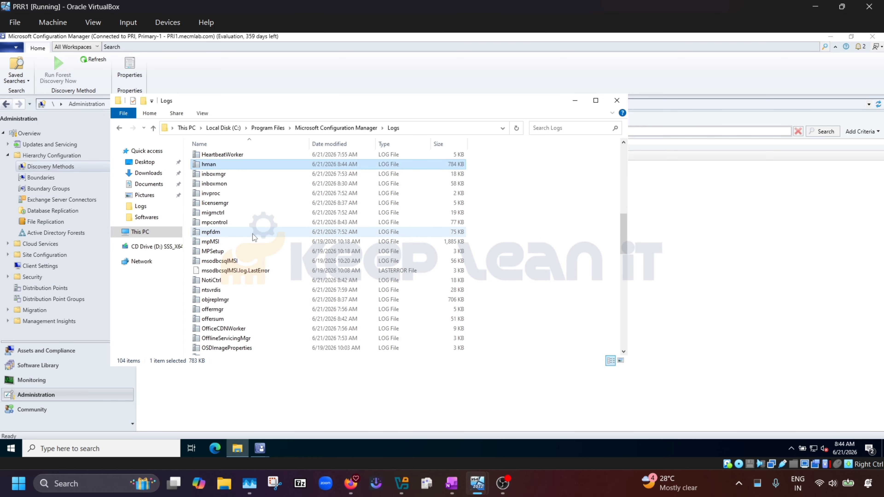
pyautogui.scroll(13, 252, 233)
pyautogui.click(140, 232)
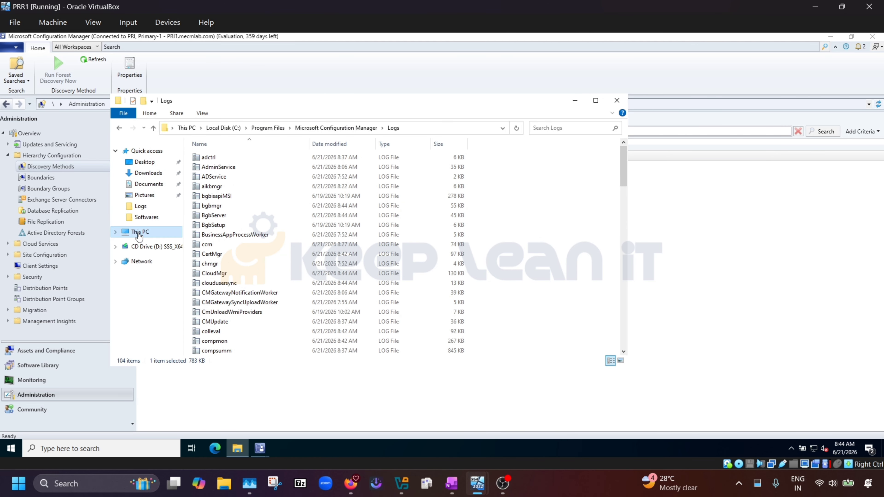
pyautogui.doubleClick(259, 263)
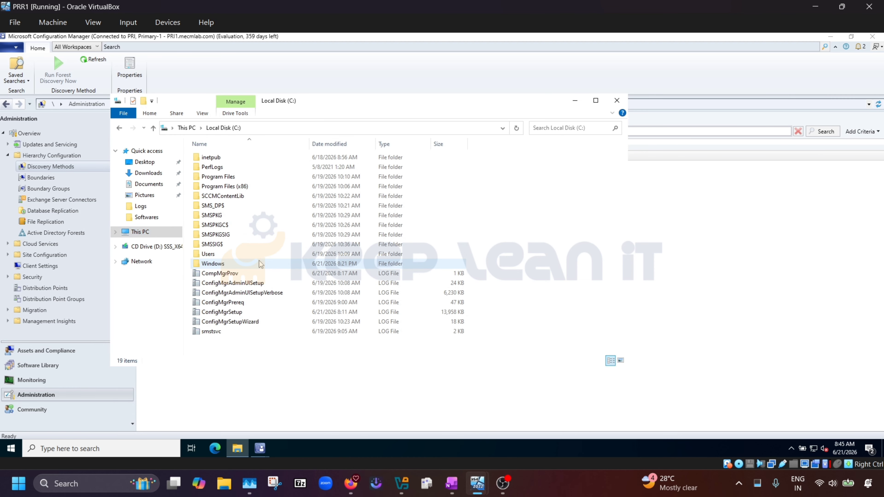
pyautogui.doubleClick(233, 177)
pyautogui.doubleClick(273, 177)
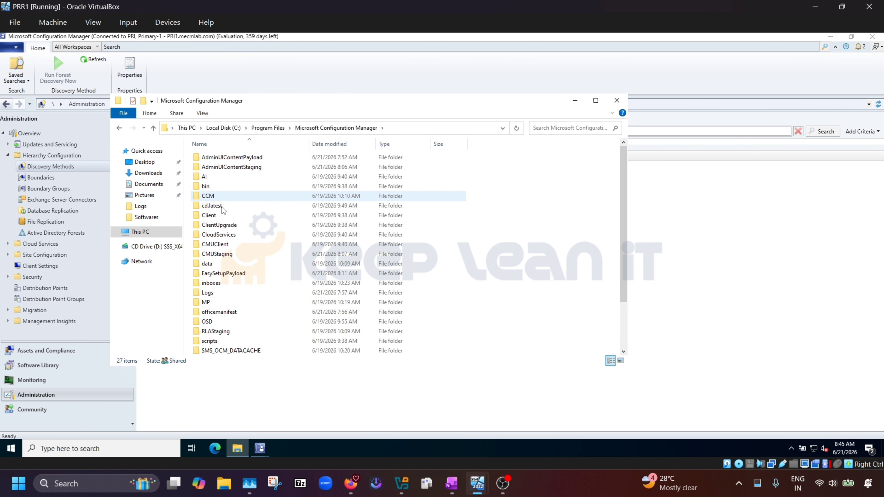
pyautogui.doubleClick(214, 292)
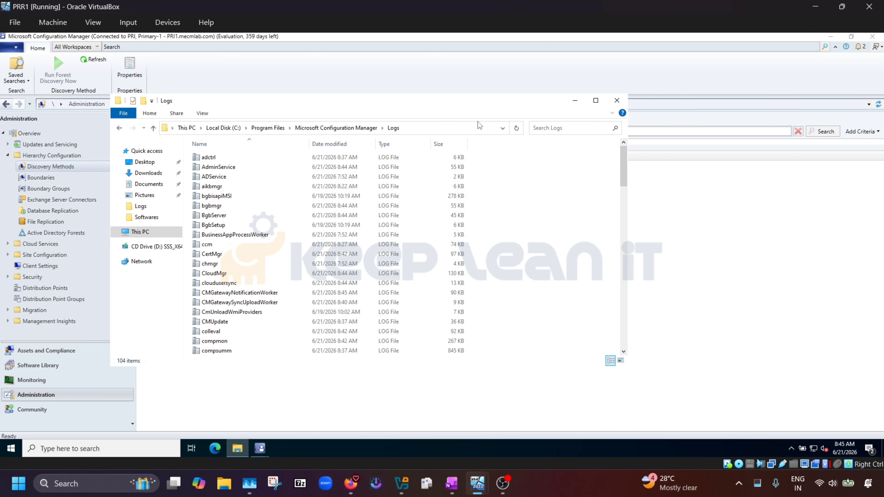
pyautogui.moveTo(313, 99); pyautogui.dragTo(609, 90)
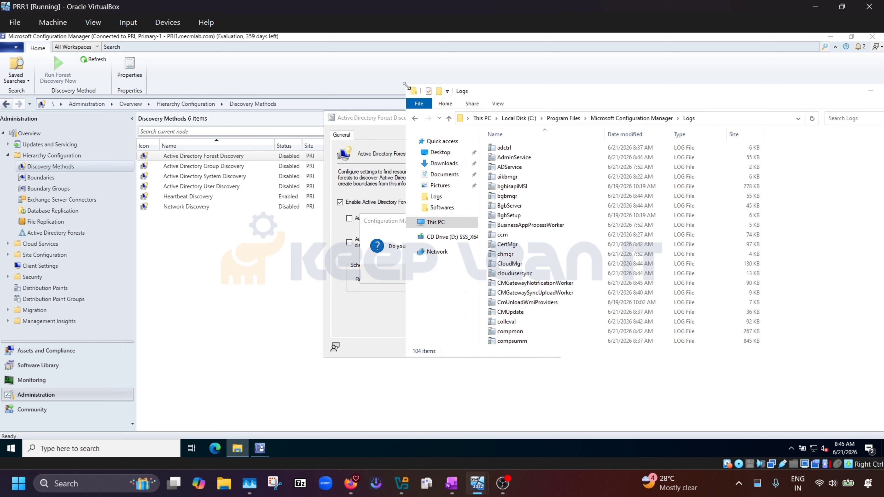
pyautogui.moveTo(410, 91); pyautogui.dragTo(540, 97)
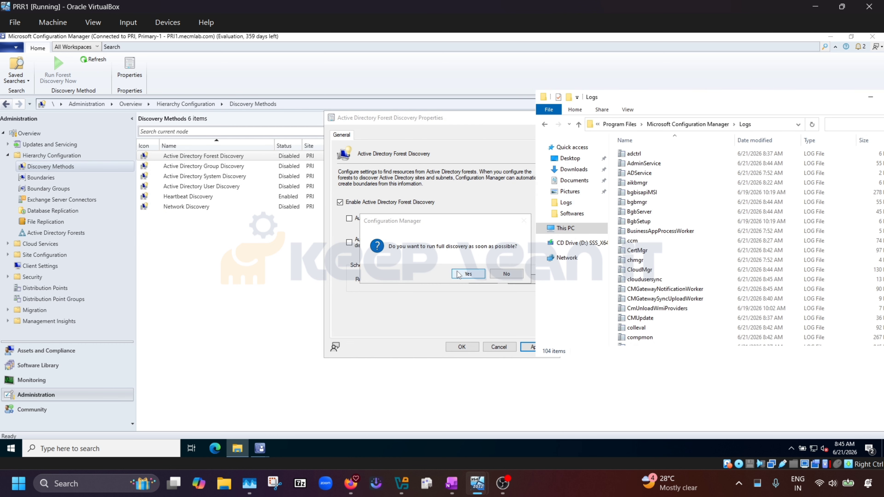
# Confirm running full forest discovery now, close the properties, and refresh the Logs folder.
pyautogui.click(461, 277)
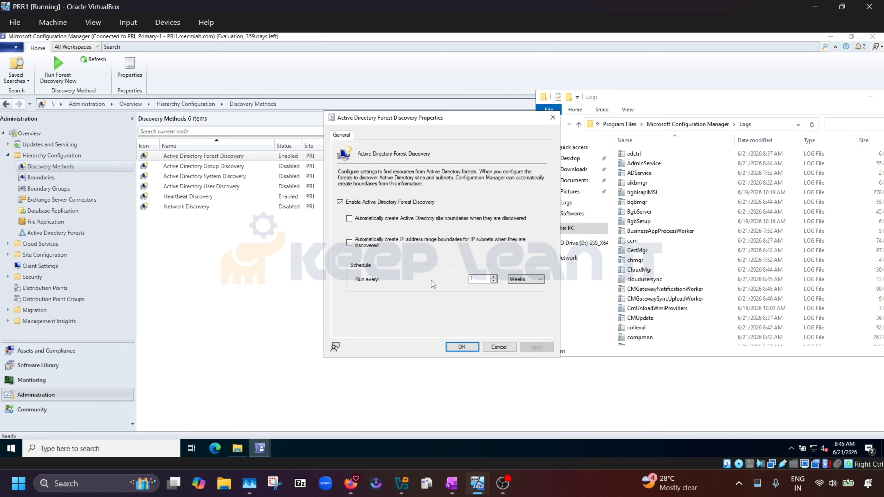
pyautogui.click(462, 347)
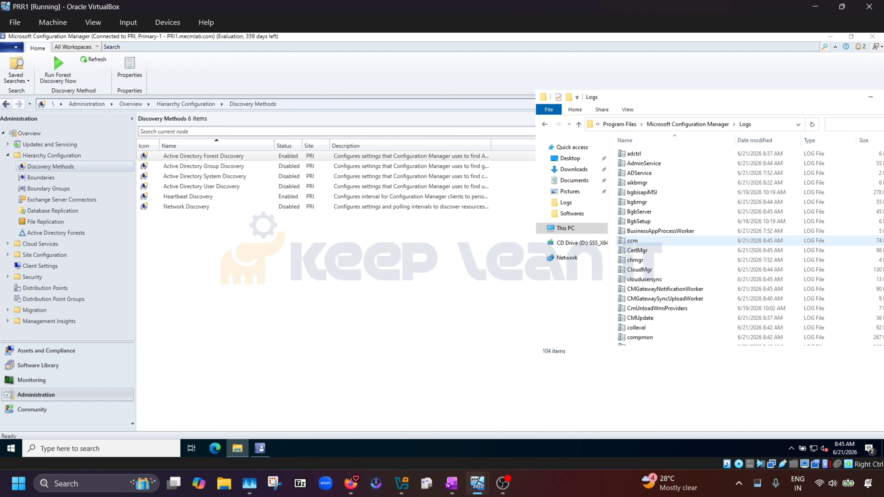
pyautogui.click(812, 126)
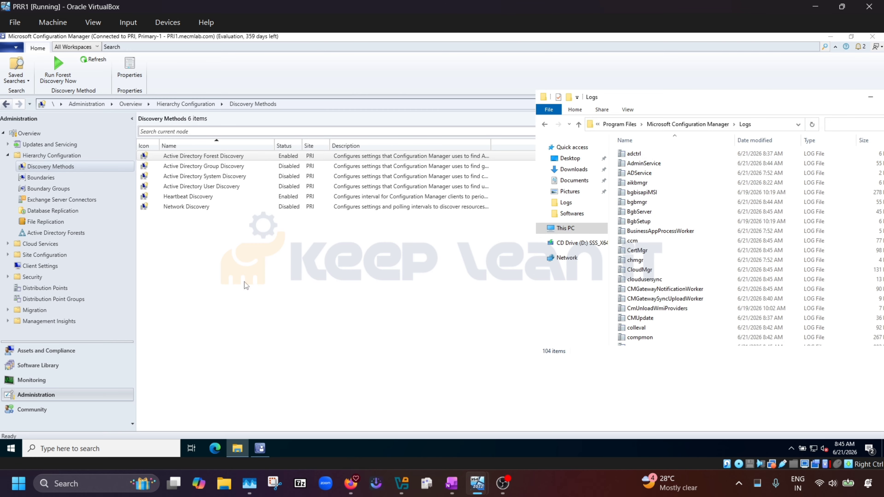
# Open Active Directory Group Discovery's properties and tick Enable.
pyautogui.click(243, 214)
pyautogui.click(229, 169)
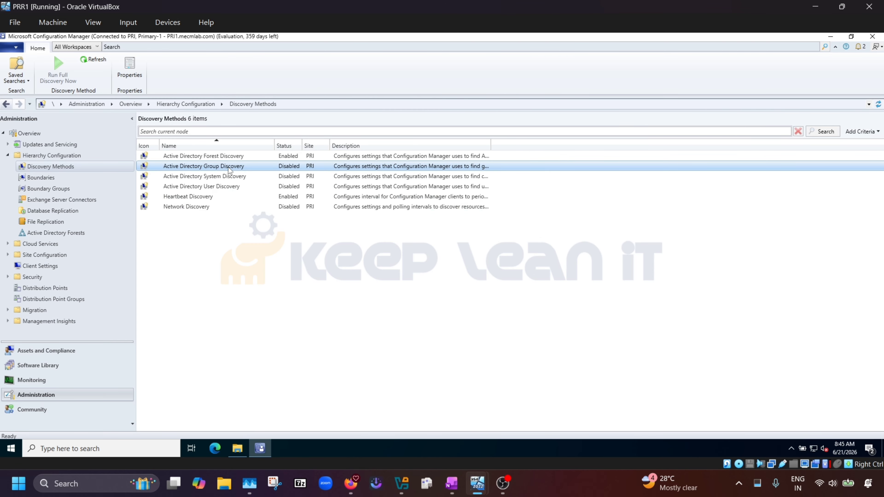
pyautogui.rightClick(200, 171)
pyautogui.click(230, 199)
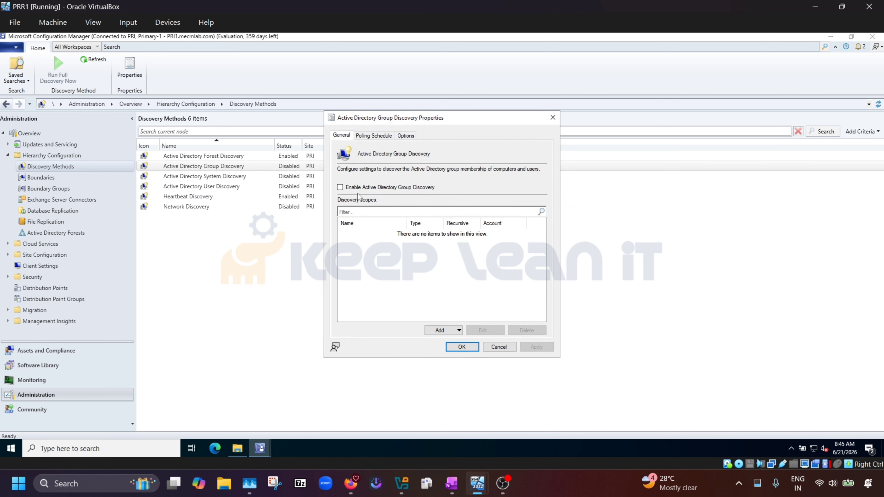
pyautogui.click(340, 188)
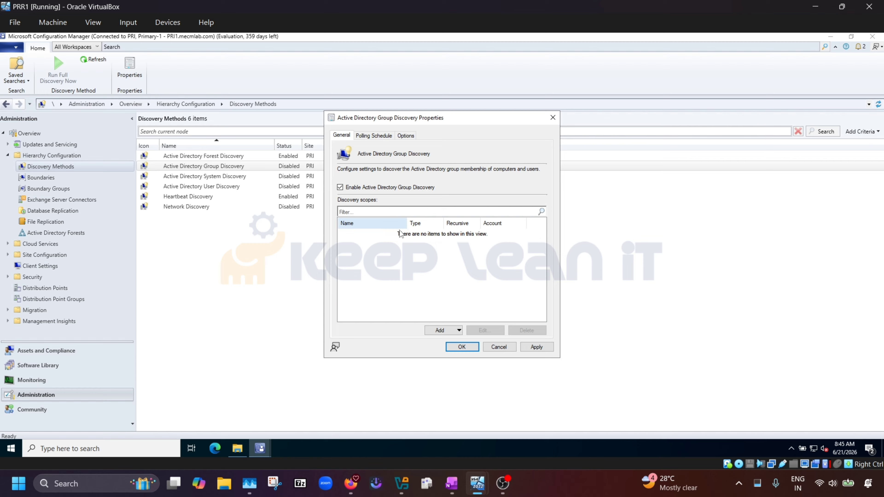
# Review the 7-day polling and 5-minute delta schedule and Options tab, then apply and close.
pyautogui.click(437, 331)
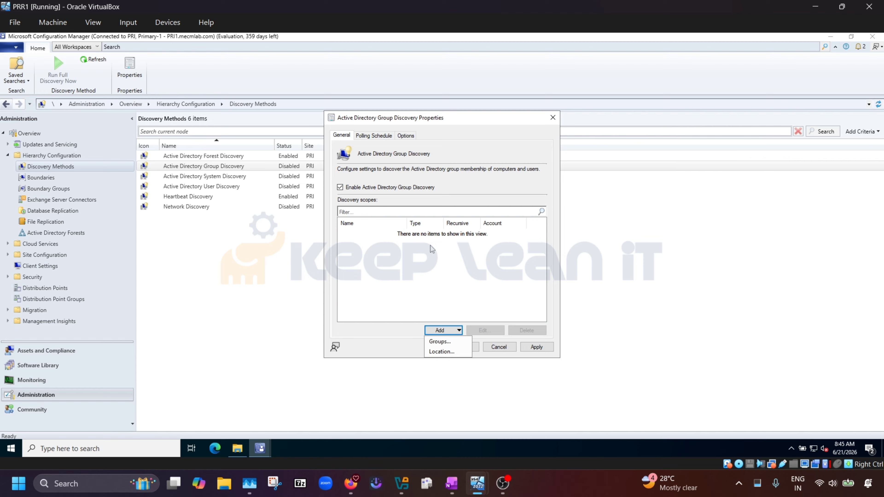
pyautogui.click(441, 352)
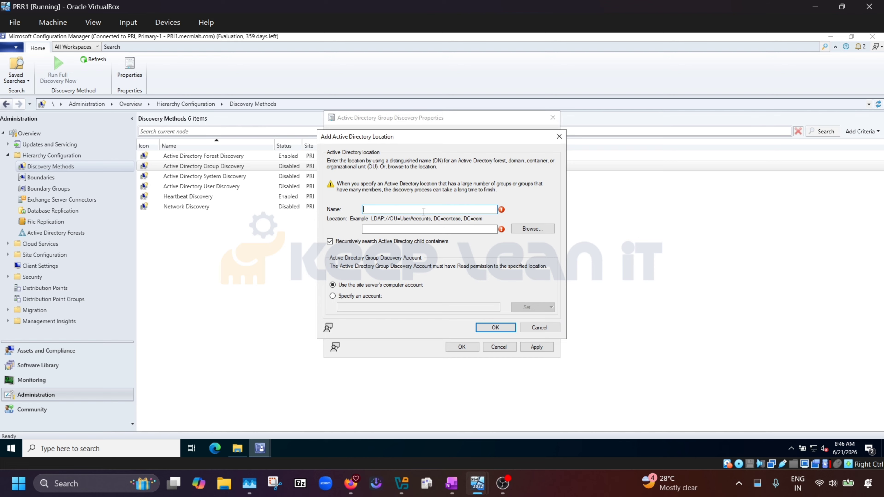
pyautogui.click(544, 327)
pyautogui.click(385, 136)
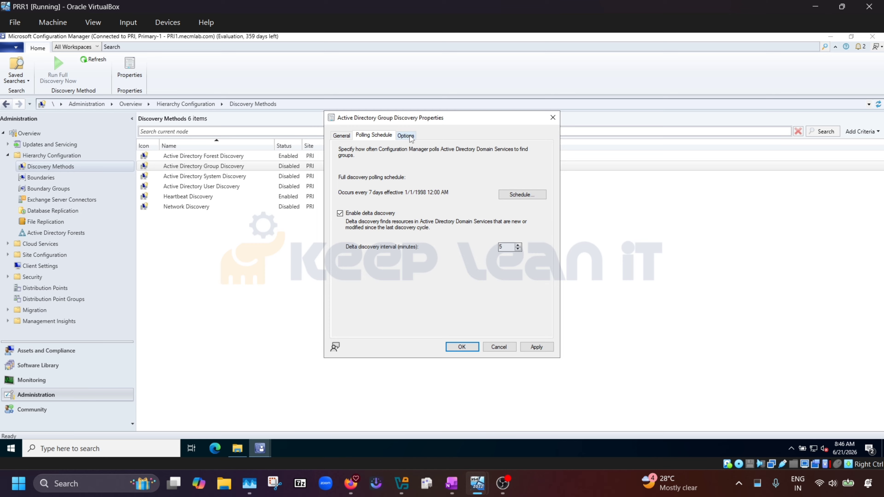
pyautogui.click(406, 136)
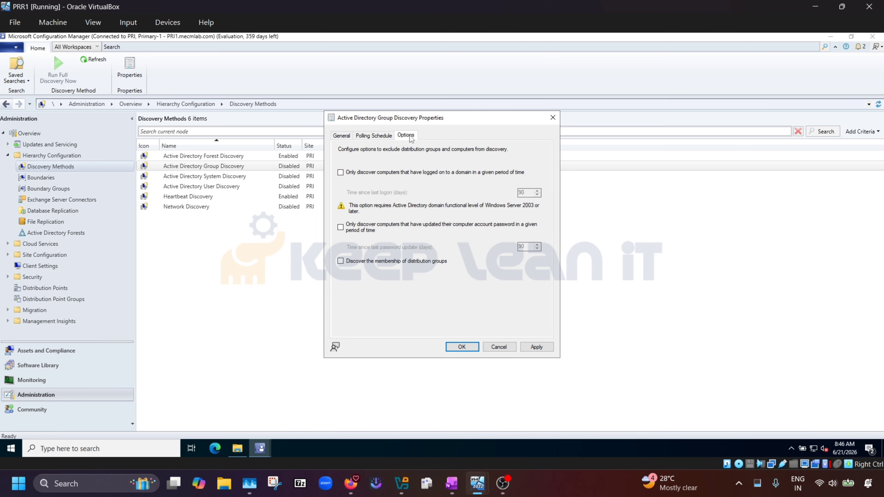
pyautogui.click(379, 135)
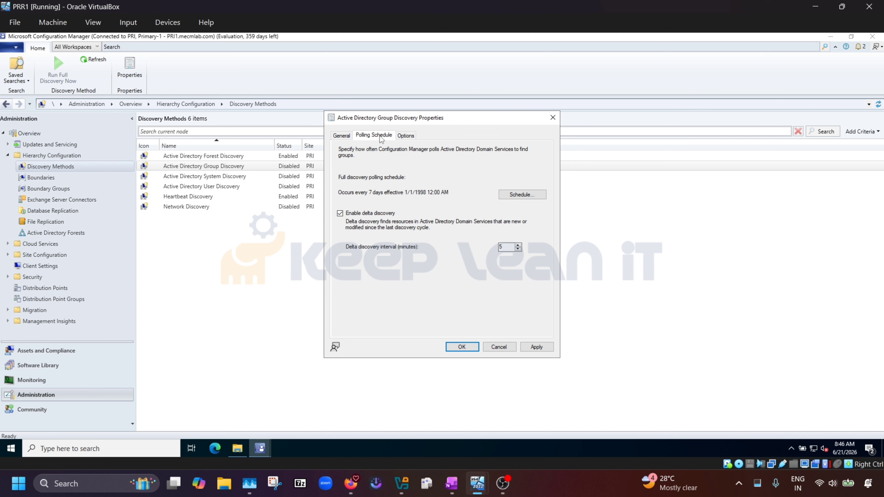
pyautogui.click(536, 346)
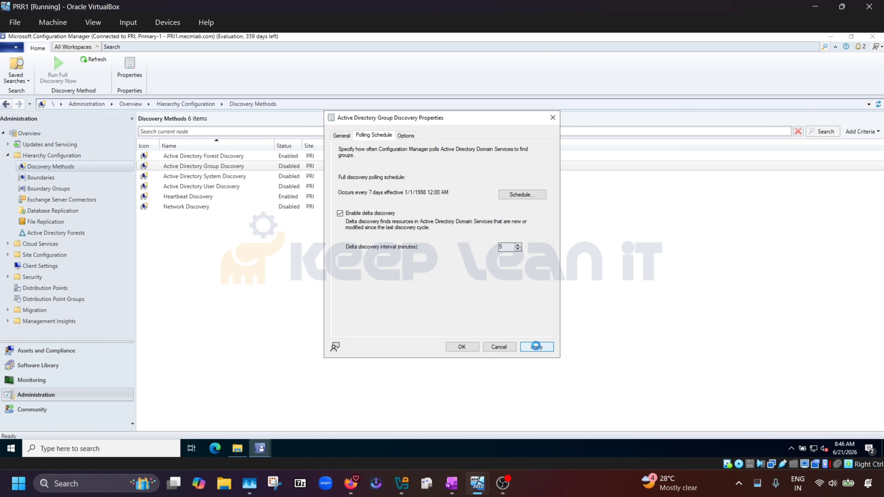
pyautogui.click(462, 347)
pyautogui.click(239, 179)
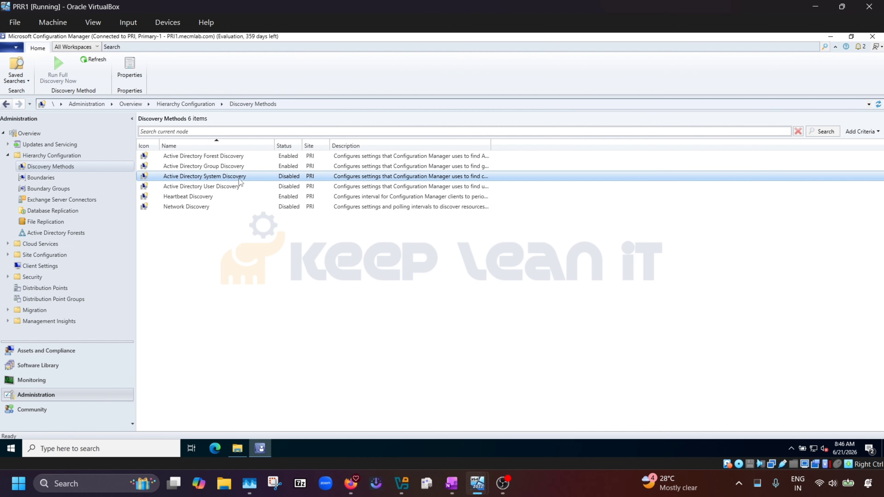
# Enable Active Directory System Discovery and review default attributes like objectGUID and dNSHostName.
pyautogui.rightClick(239, 178)
pyautogui.click(278, 209)
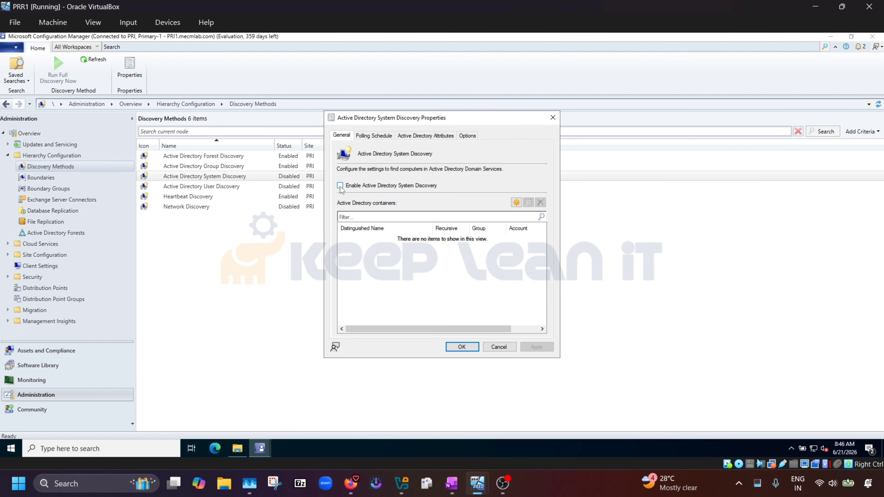
pyautogui.click(340, 186)
pyautogui.click(378, 138)
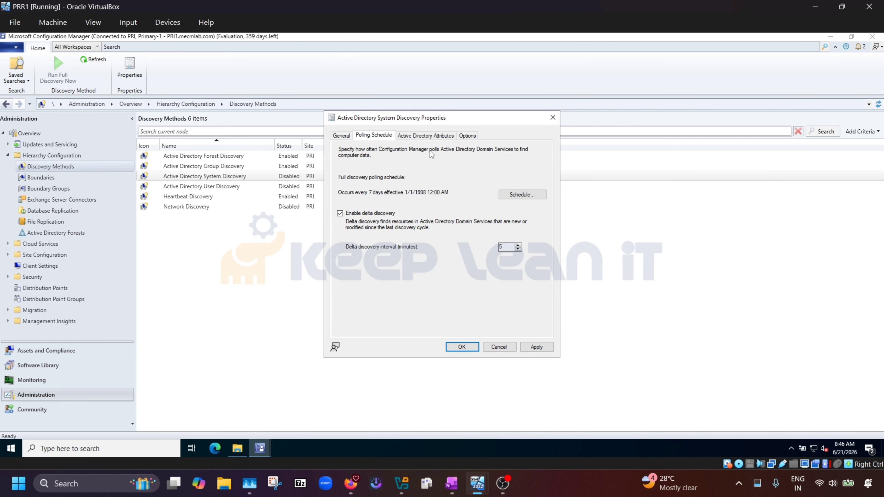
pyautogui.click(431, 136)
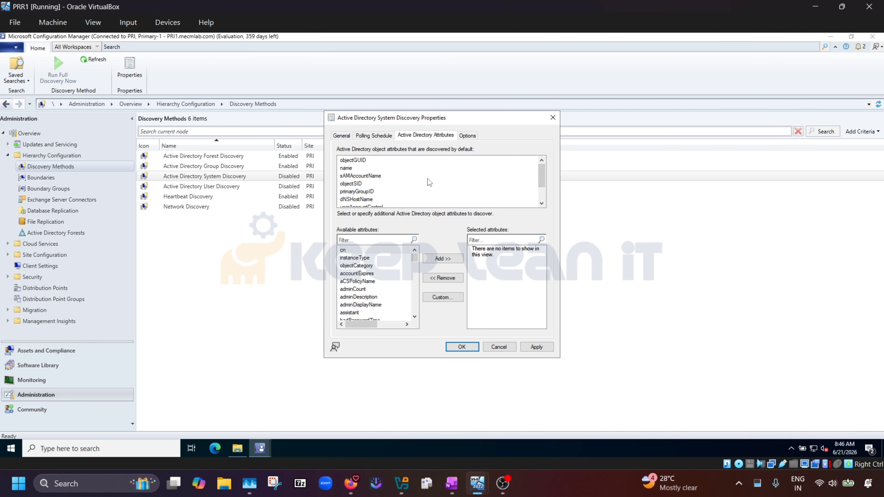
pyautogui.click(341, 136)
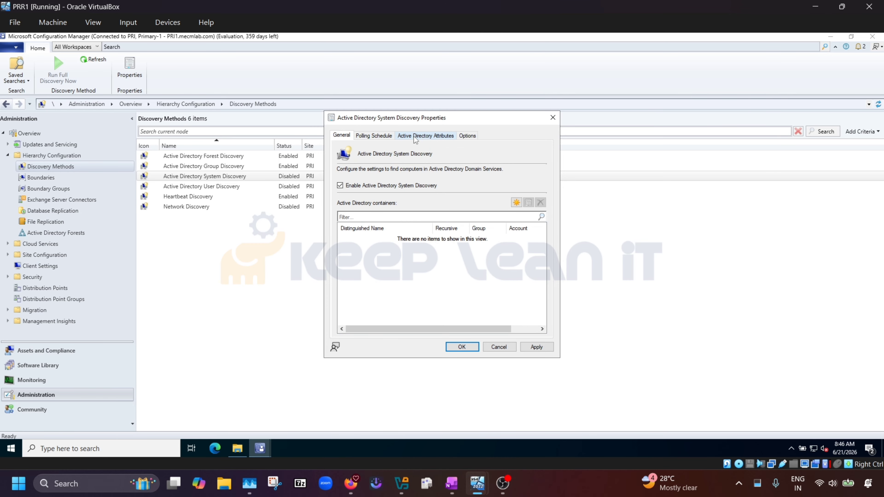
pyautogui.click(417, 136)
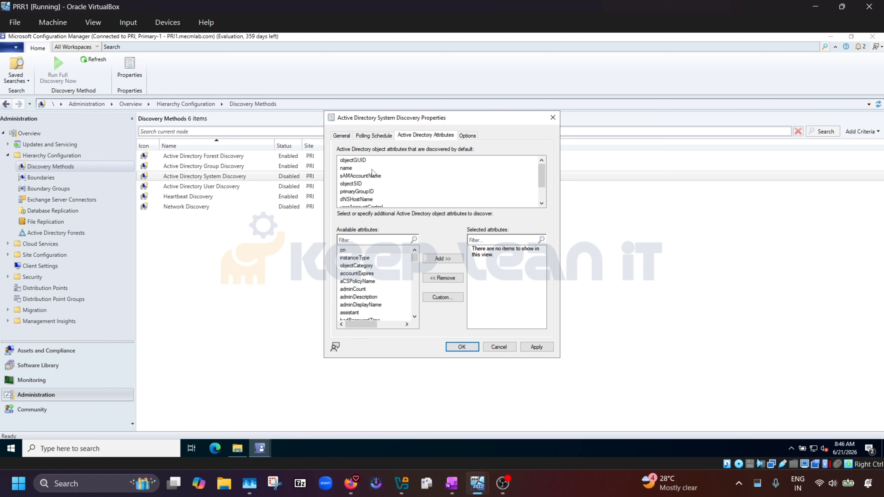
pyautogui.click(363, 161)
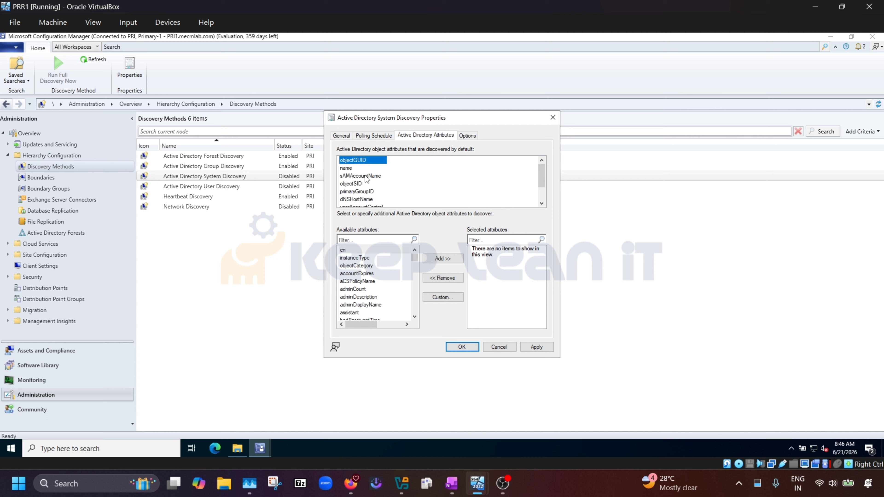
pyautogui.scroll(-1, 366, 177)
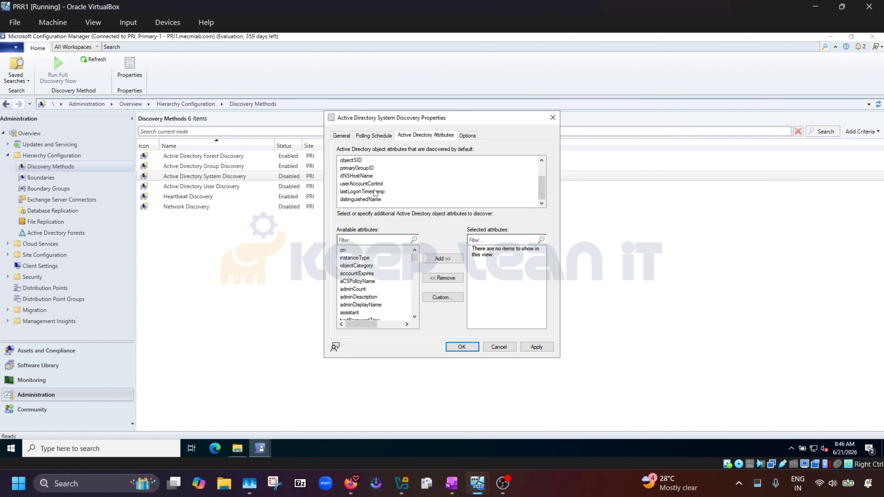
# On DC01, close Sites and Services and launch Active Directory Users and Computers.
pyautogui.moveTo(483, 490)
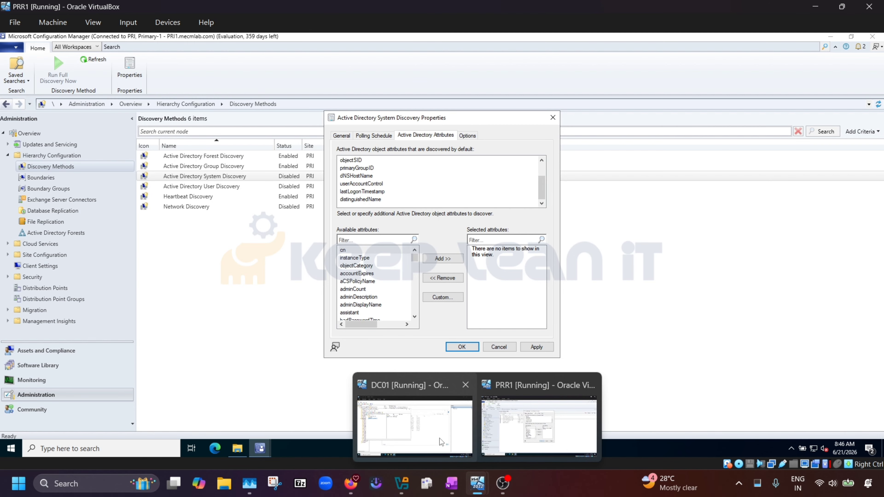
pyautogui.click(435, 437)
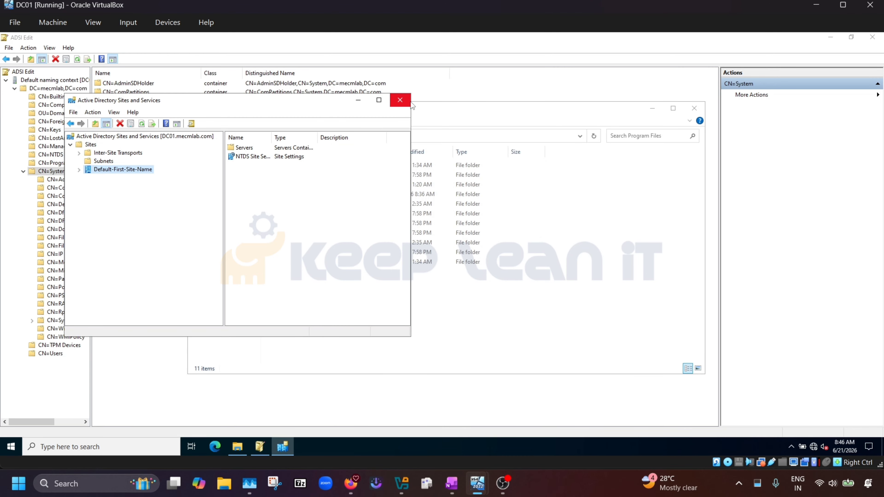
pyautogui.click(401, 100)
pyautogui.click(11, 448)
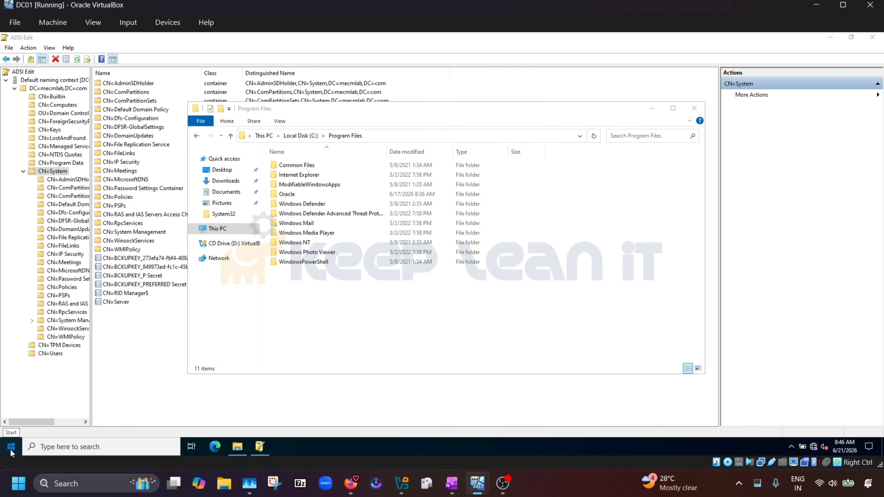
pyautogui.click(98, 306)
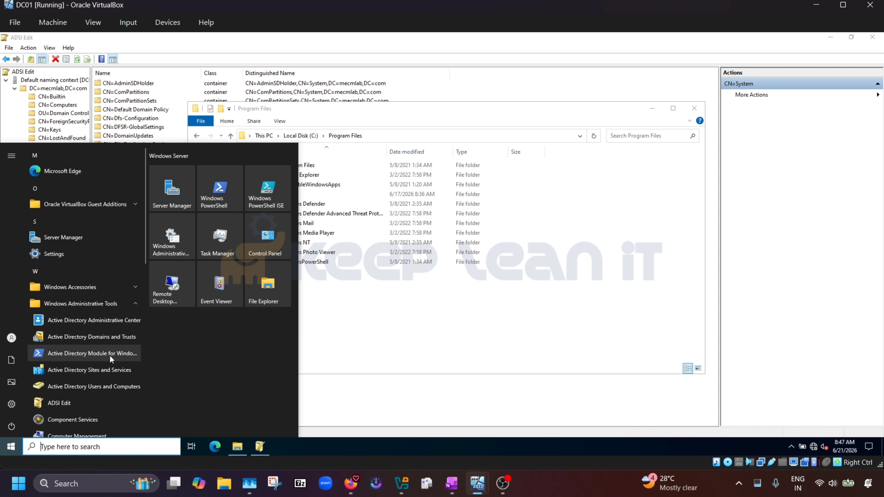
pyautogui.click(94, 389)
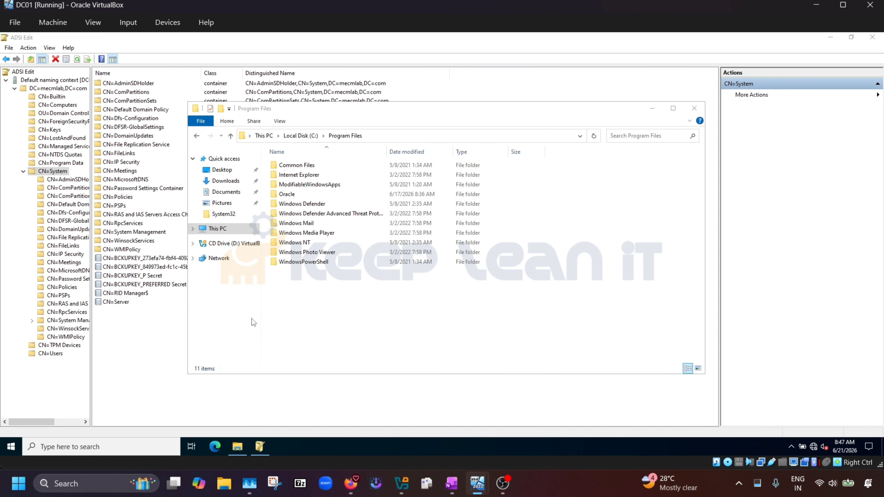
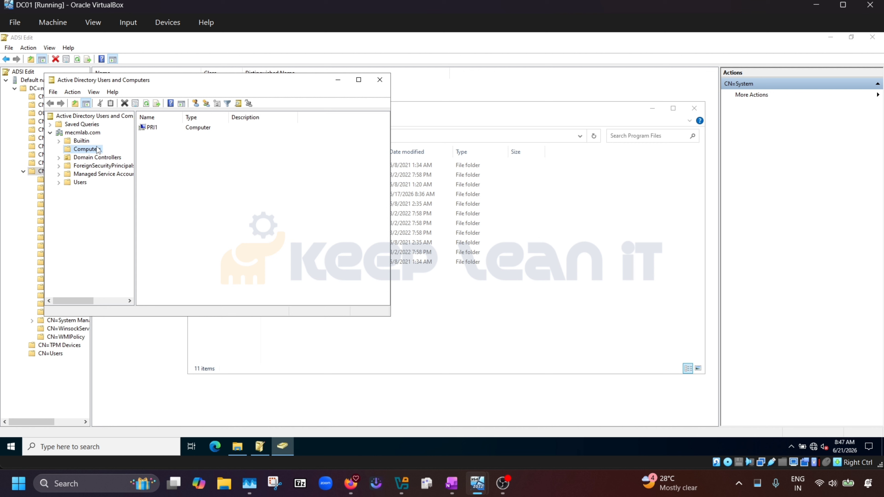
# Review PRI1's computer properties tabs in Active Directory Users and Computers, closing without saving.
pyautogui.click(152, 127)
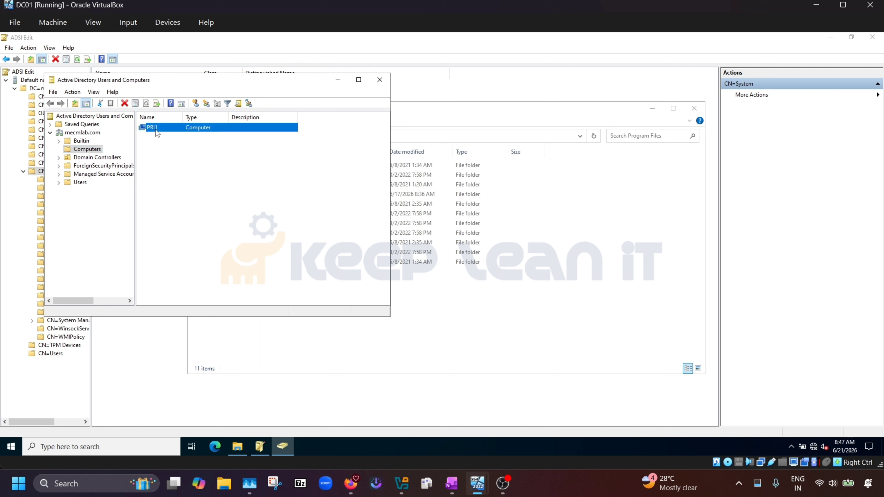
pyautogui.rightClick(156, 127)
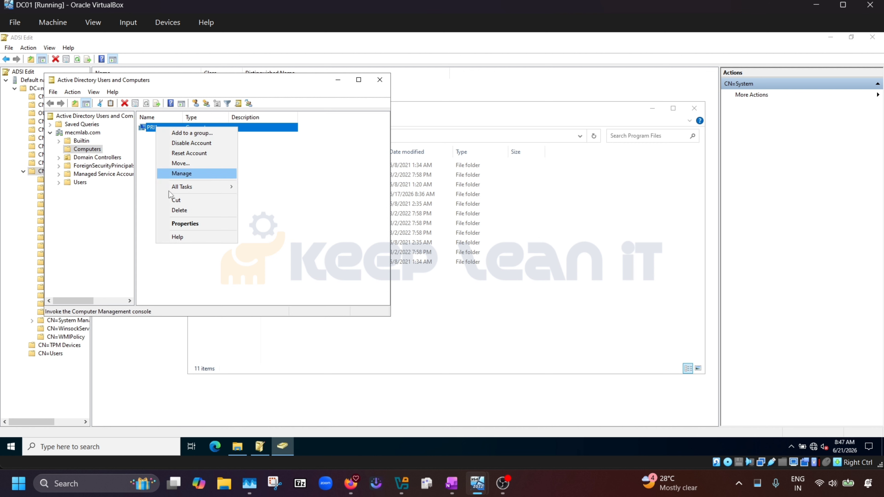
pyautogui.click(187, 225)
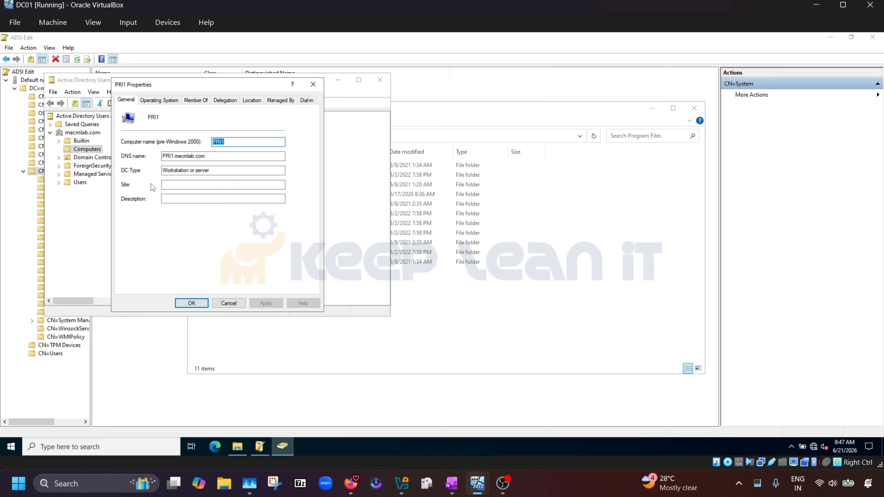
pyautogui.click(159, 100)
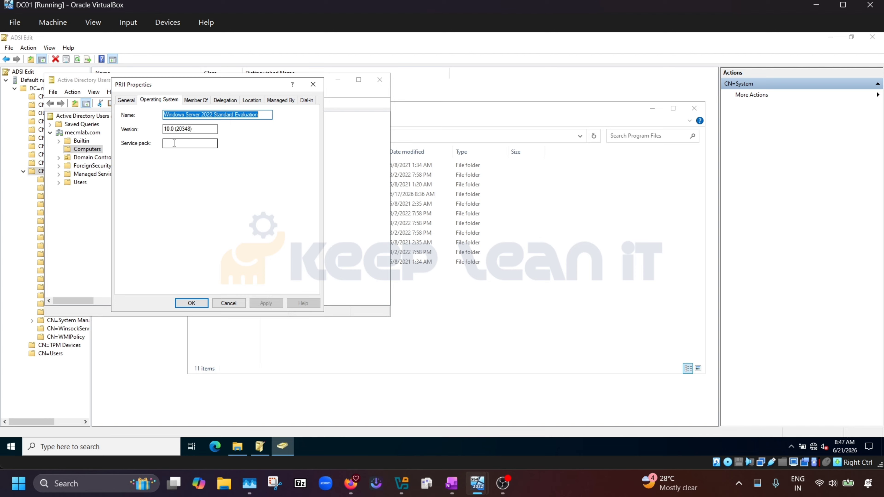
pyautogui.click(194, 101)
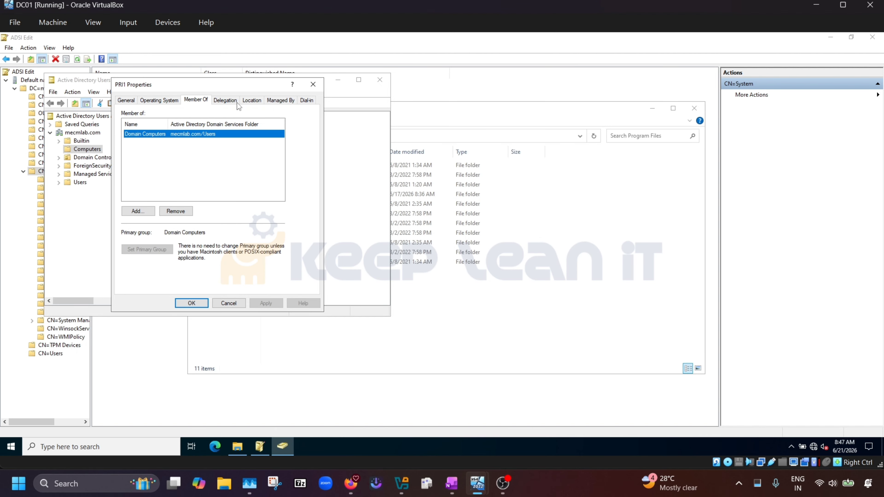
pyautogui.click(220, 104)
pyautogui.click(253, 105)
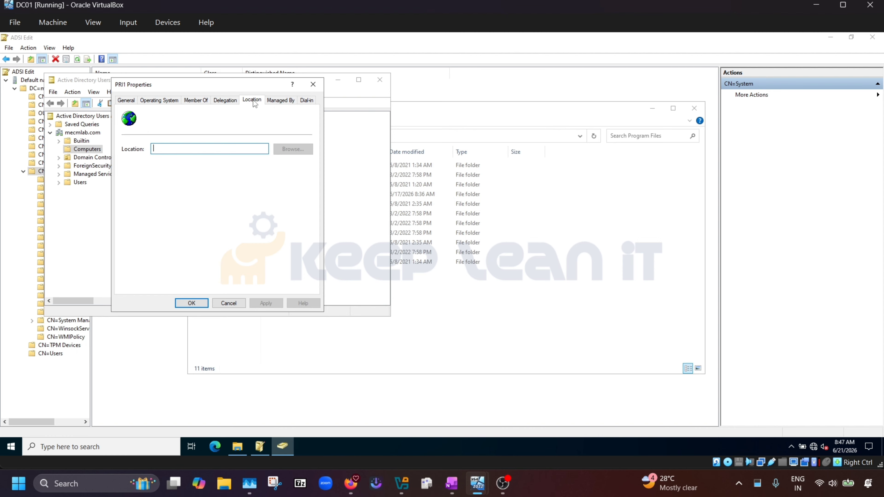
pyautogui.click(275, 101)
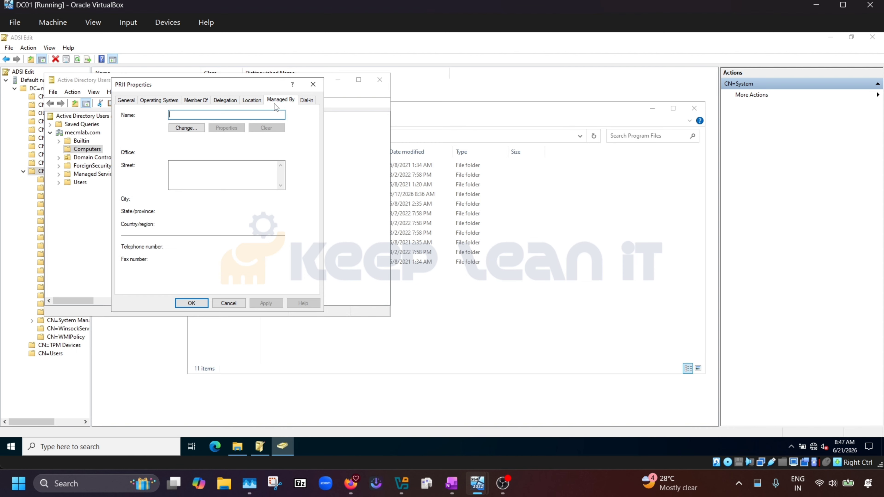
pyautogui.click(307, 101)
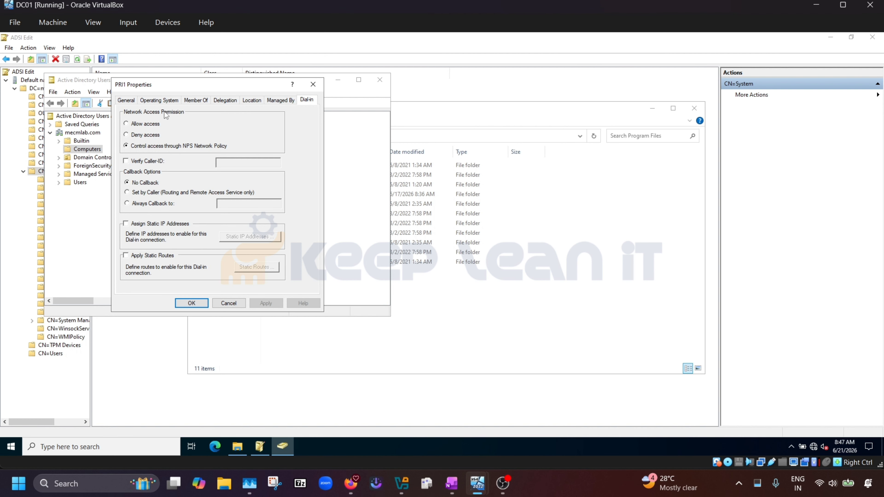
pyautogui.click(125, 100)
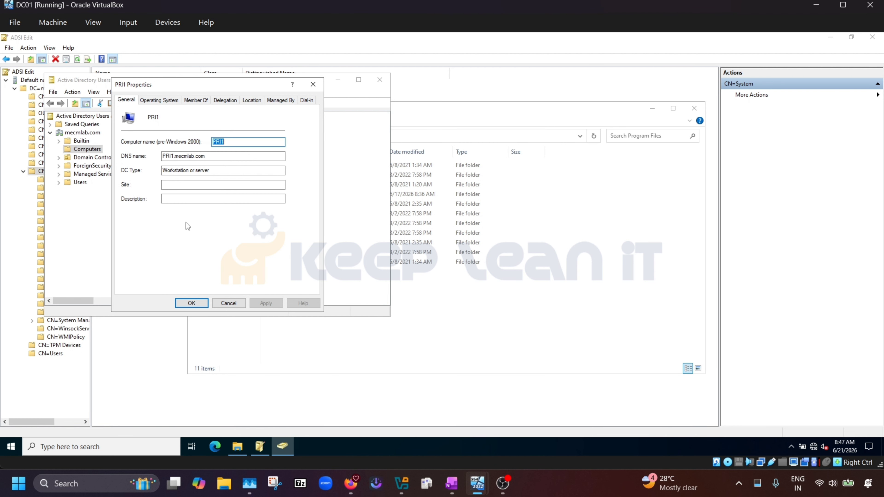
pyautogui.click(176, 200)
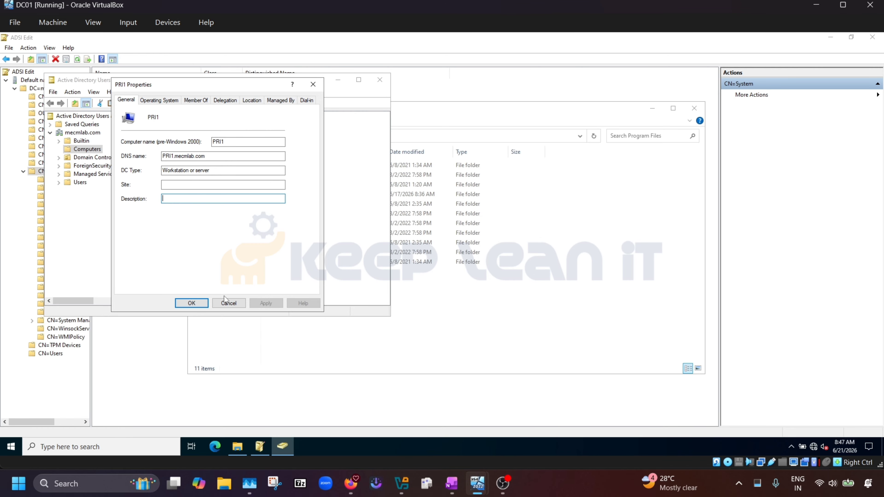
pyautogui.click(229, 303)
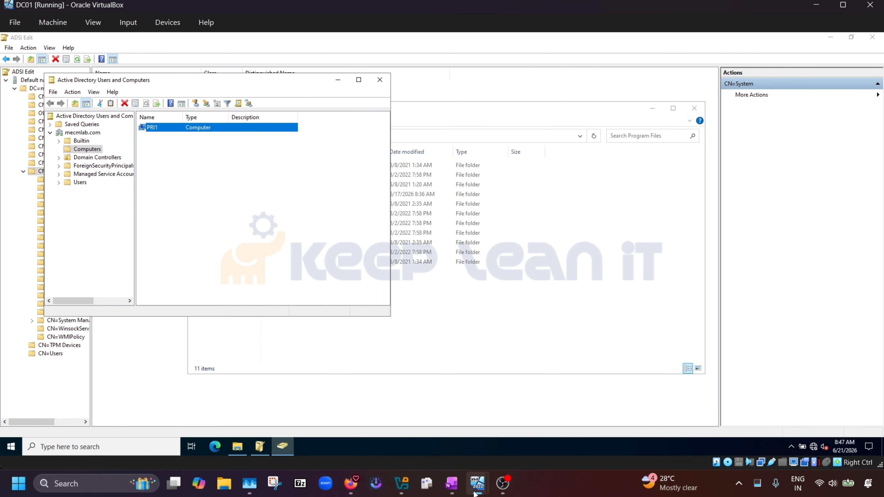
# Back on PRR1, scroll through System Discovery attribute lists such as objectSID and dNSHostName.
pyautogui.moveTo(477, 484)
pyautogui.click(503, 435)
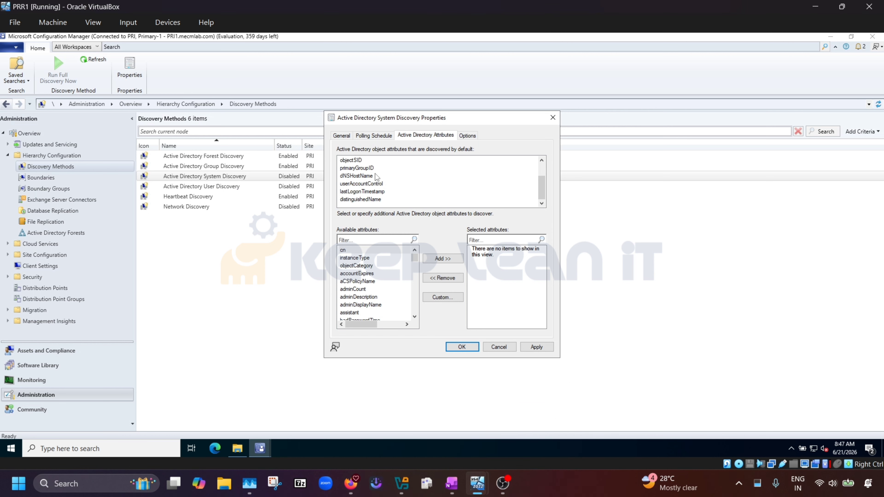
pyautogui.scroll(1, 370, 188)
pyautogui.scroll(-1, 371, 187)
pyautogui.click(367, 282)
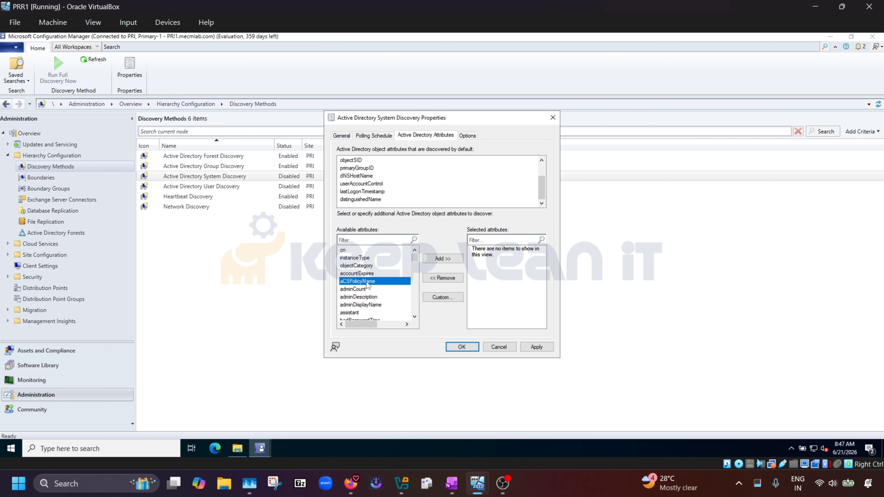
pyautogui.scroll(-3, 366, 283)
pyautogui.scroll(-12, 366, 282)
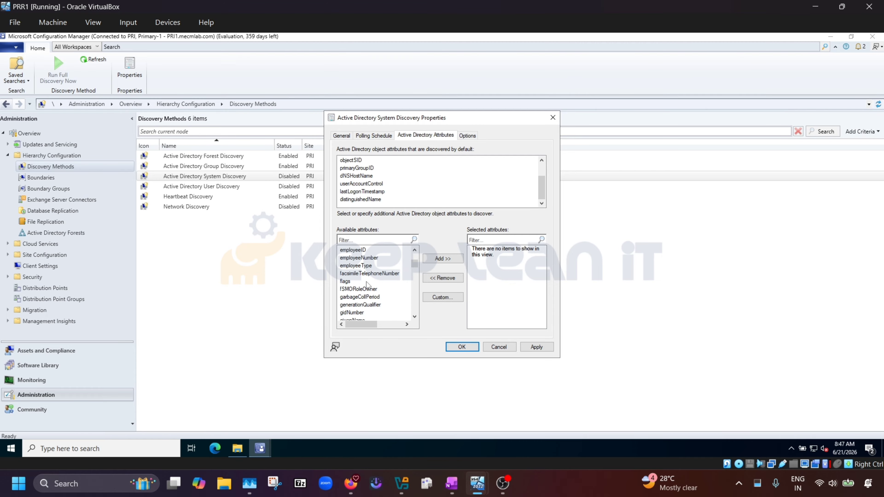
pyautogui.scroll(-15, 360, 282)
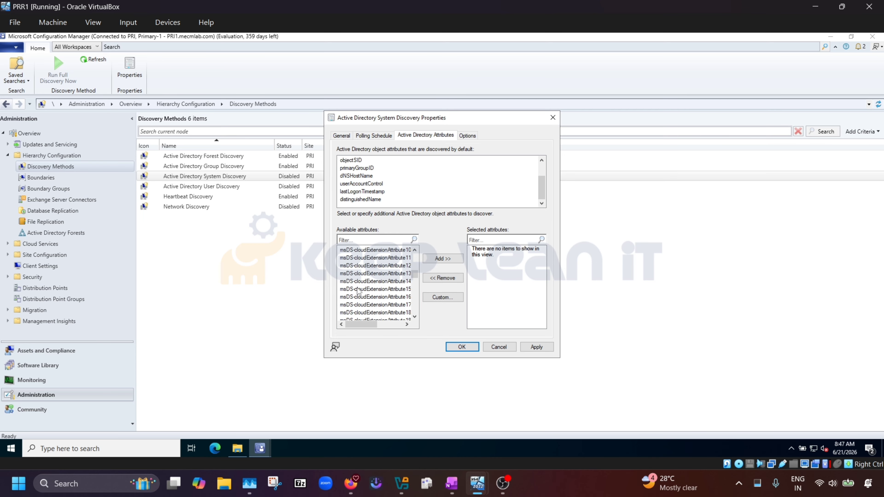
pyautogui.scroll(-15, 358, 291)
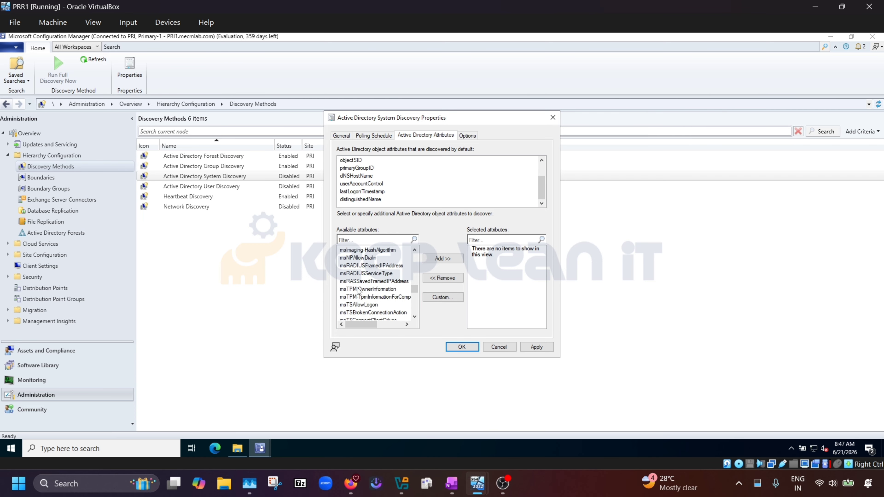
pyautogui.scroll(-15, 358, 291)
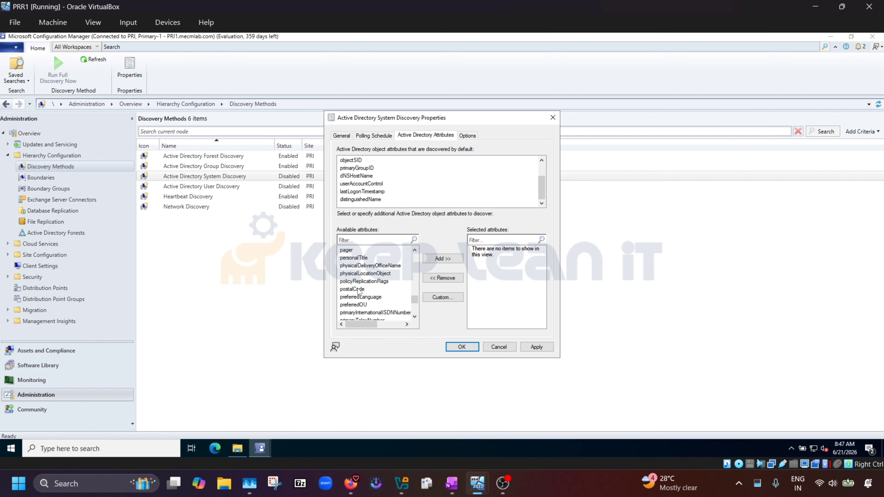
pyautogui.scroll(-10, 378, 300)
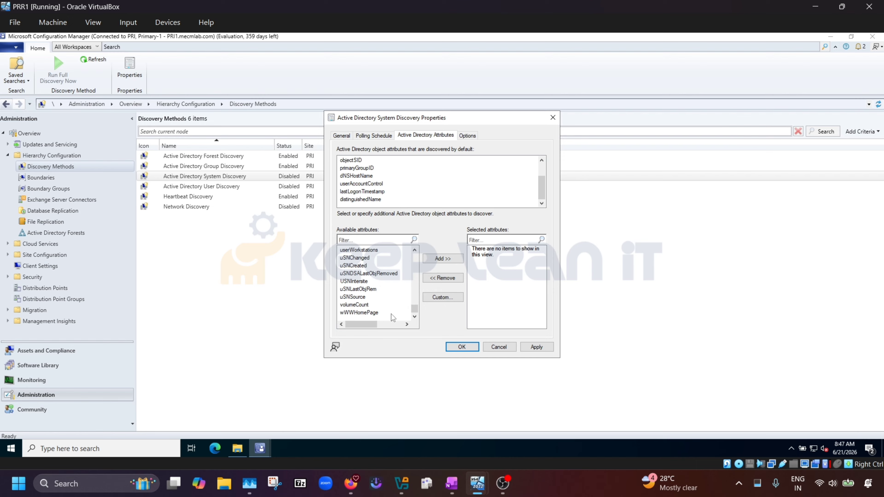
pyautogui.scroll(4, 415, 313)
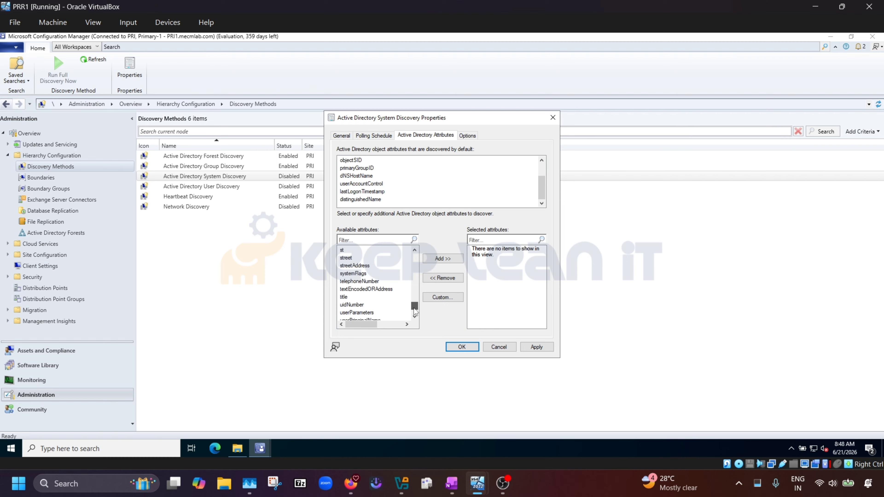
pyautogui.moveTo(414, 311); pyautogui.dragTo(416, 268)
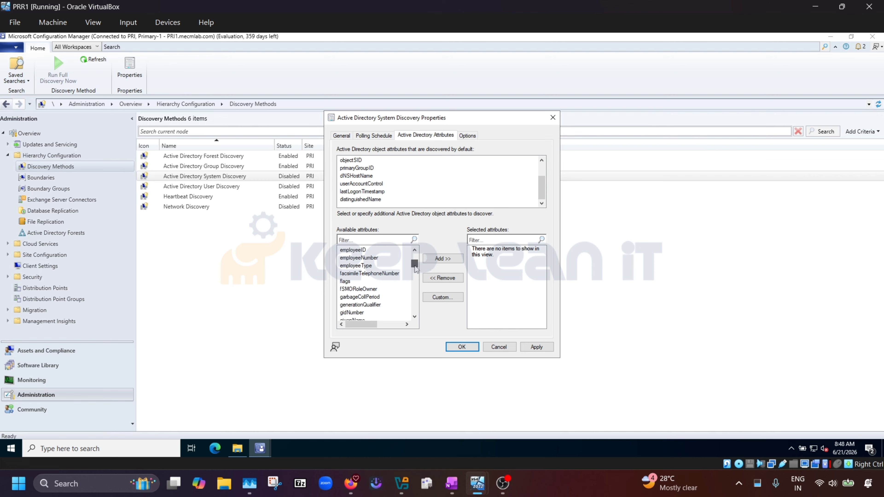
pyautogui.scroll(-5, 352, 287)
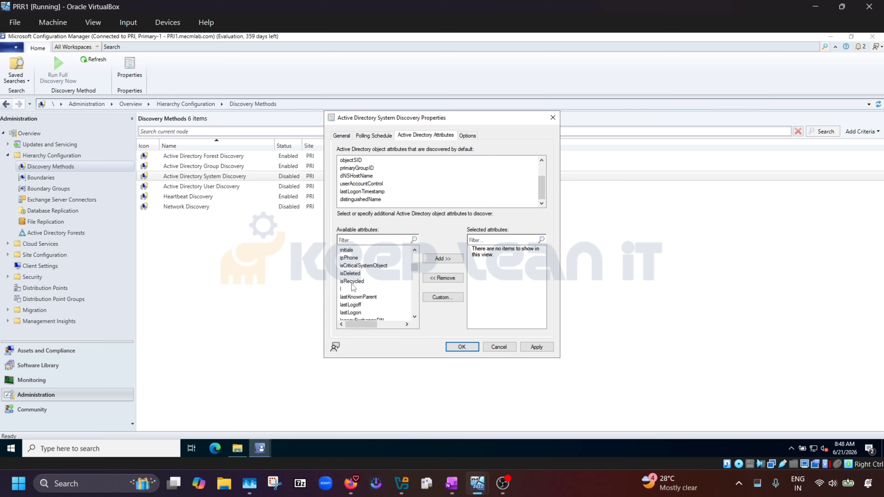
pyautogui.scroll(-4, 352, 287)
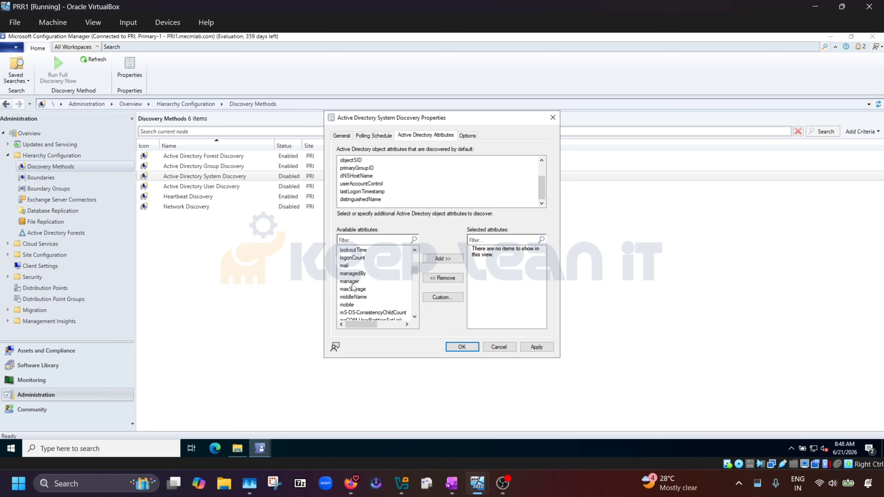
pyautogui.scroll(-5, 352, 288)
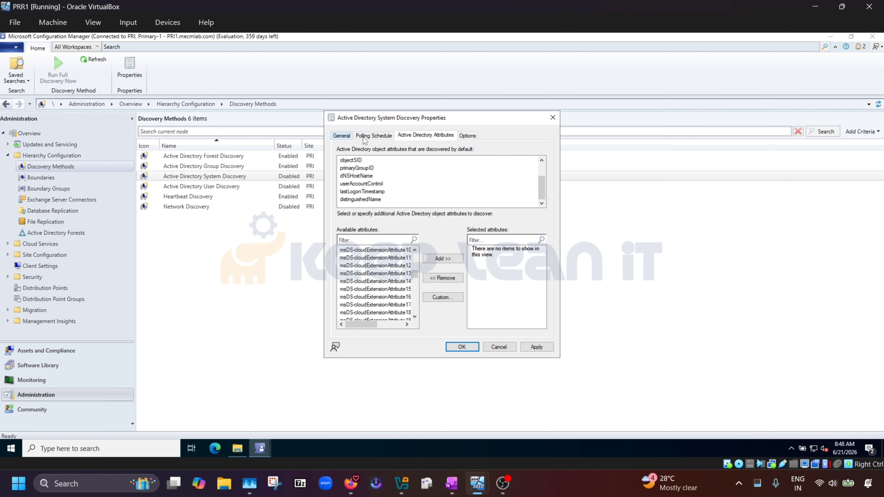
# Try, then clear, the 90-day logon and password-update exclusions on the Options tab; apply and OK.
pyautogui.click(468, 136)
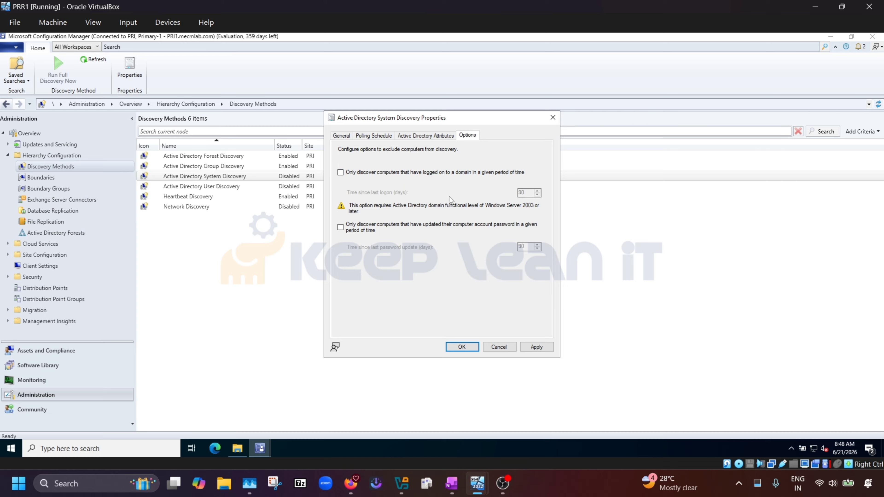
pyautogui.click(340, 173)
pyautogui.moveTo(529, 192); pyautogui.dragTo(513, 192)
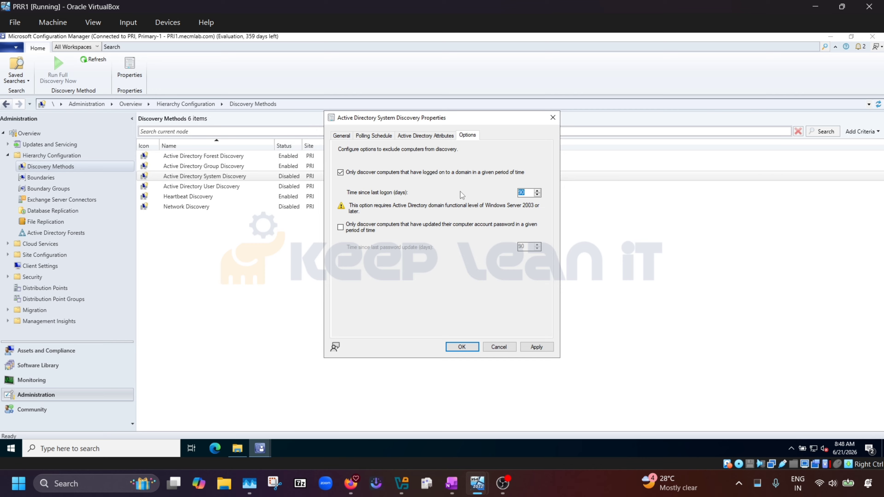
pyautogui.click(341, 173)
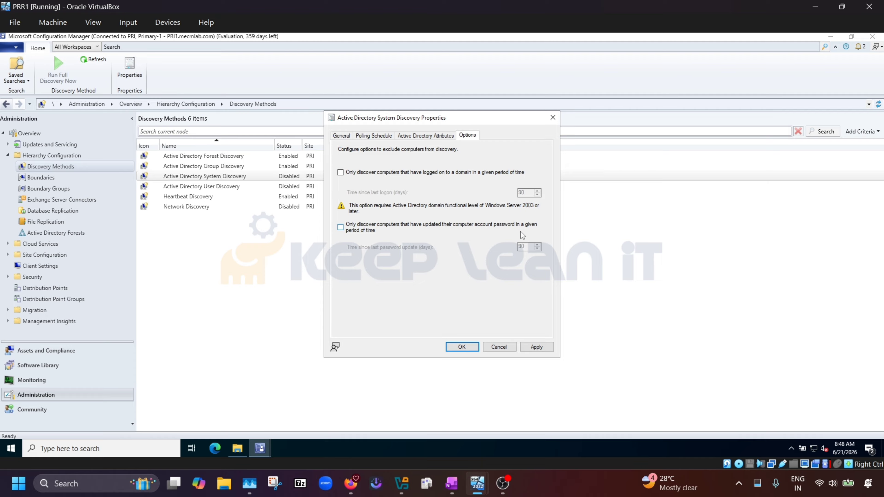
pyautogui.click(341, 228)
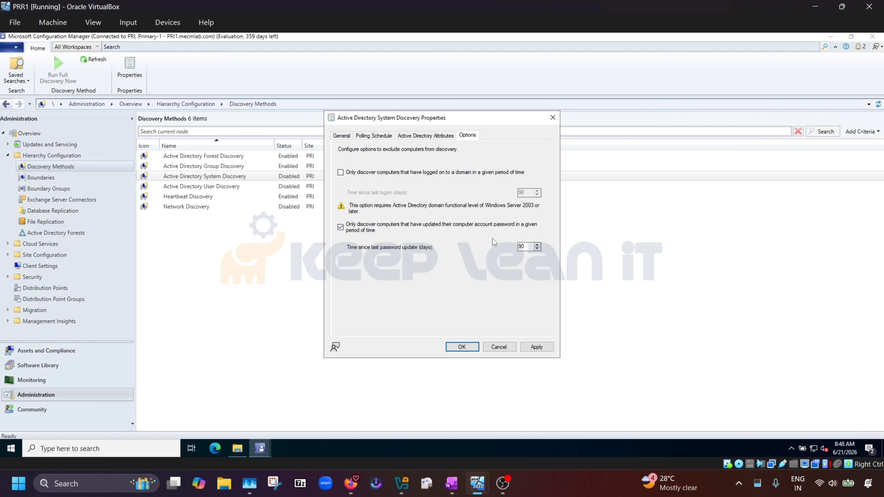
pyautogui.click(339, 226)
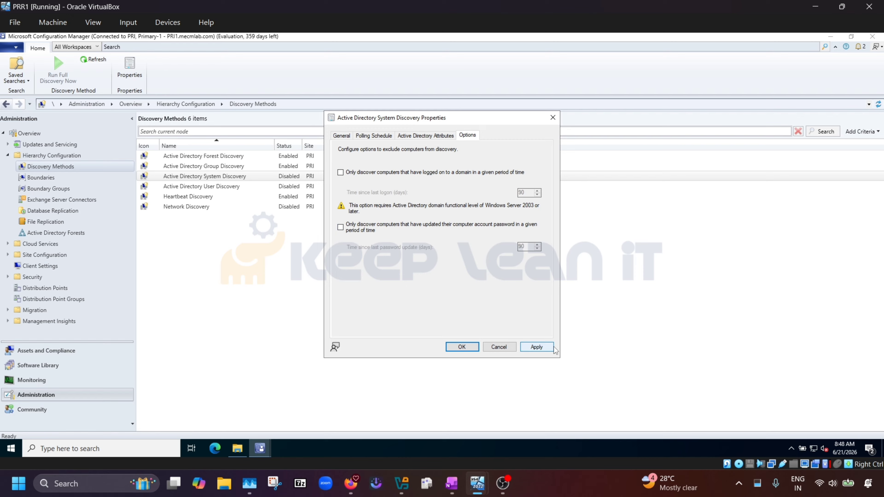
pyautogui.click(536, 347)
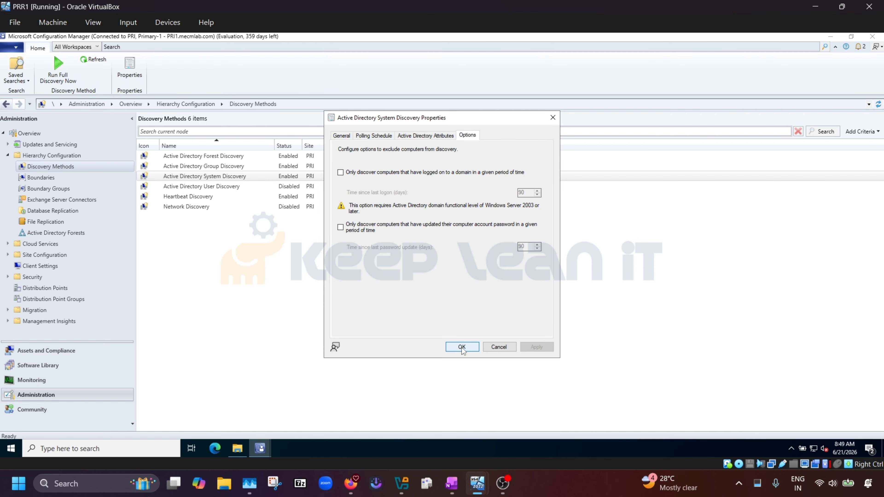
pyautogui.click(467, 345)
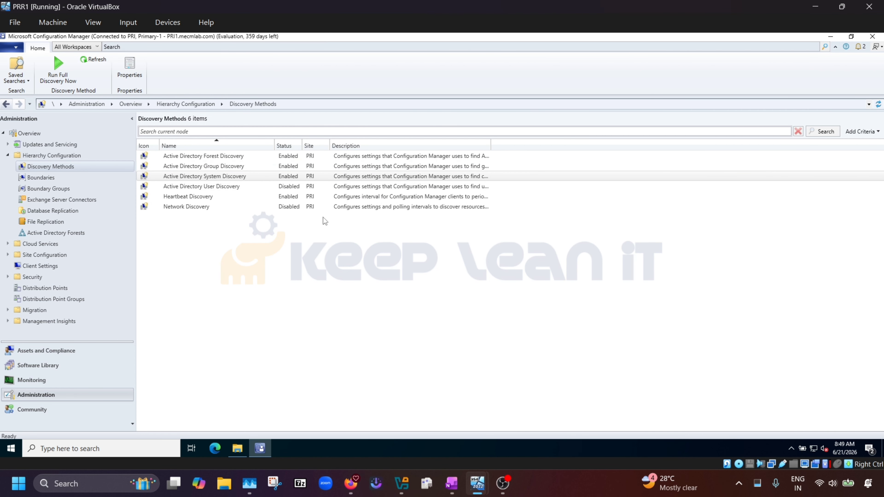
# Open Active Directory User Discovery properties and check the container dialog and polling schedule.
pyautogui.click(233, 189)
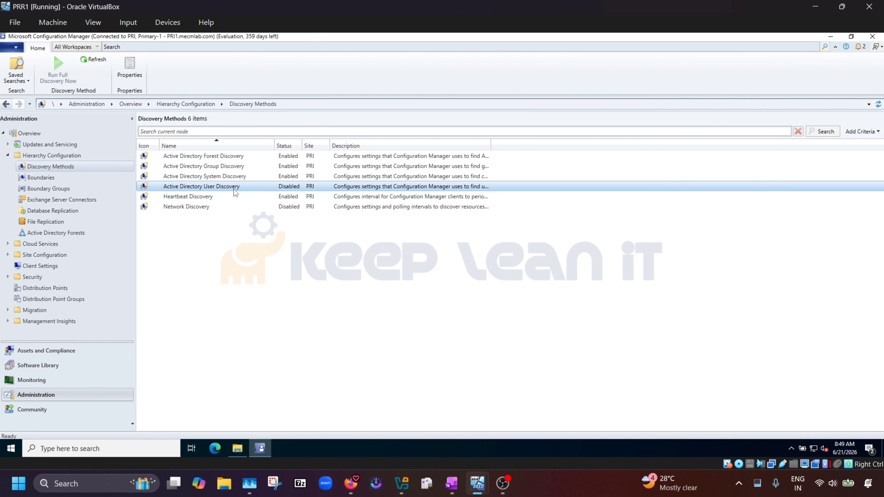
pyautogui.rightClick(265, 190)
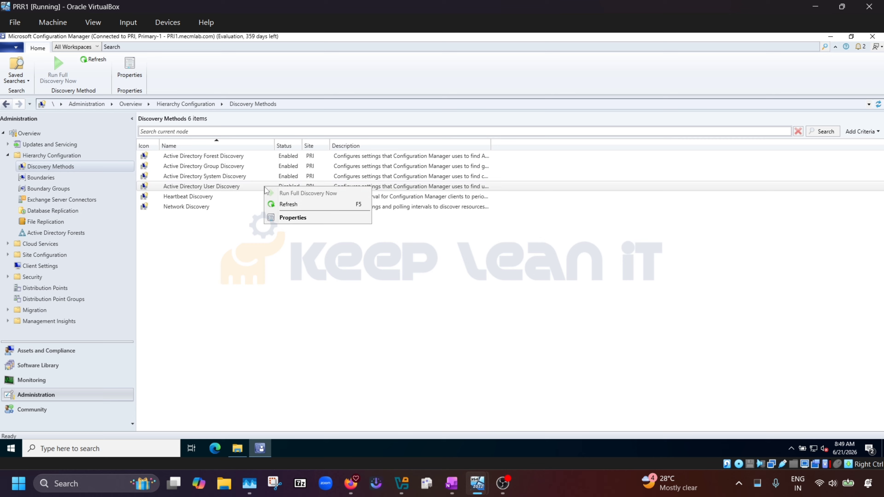
pyautogui.click(300, 218)
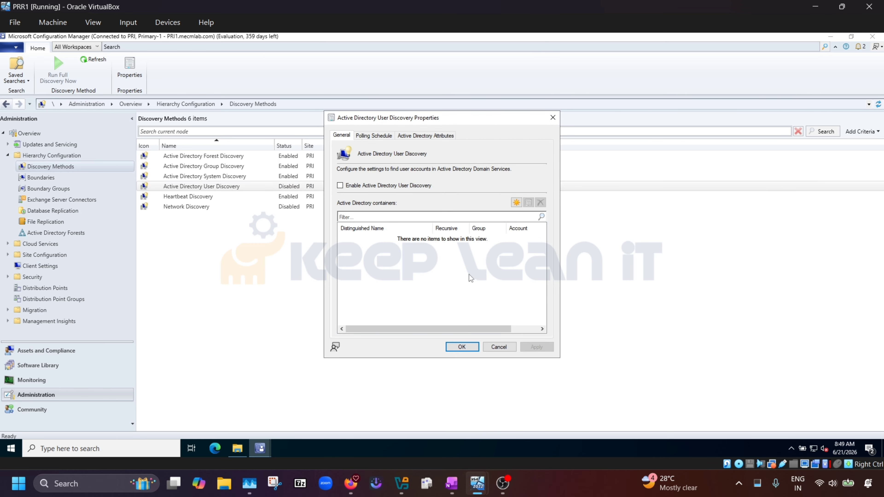
pyautogui.click(516, 204)
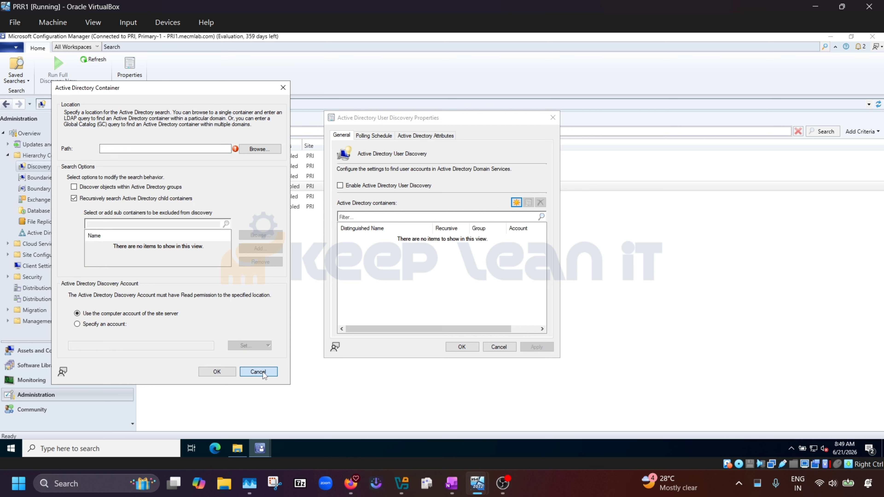
pyautogui.click(263, 371)
pyautogui.click(376, 136)
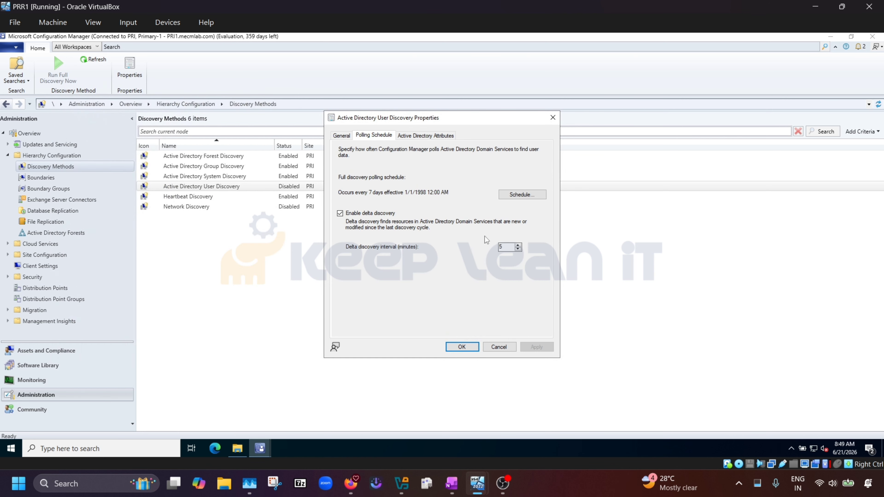
# Browse User Discovery attributes like instanceType, employeeNumber and homeDrive, then go to DC01.
pyautogui.click(430, 137)
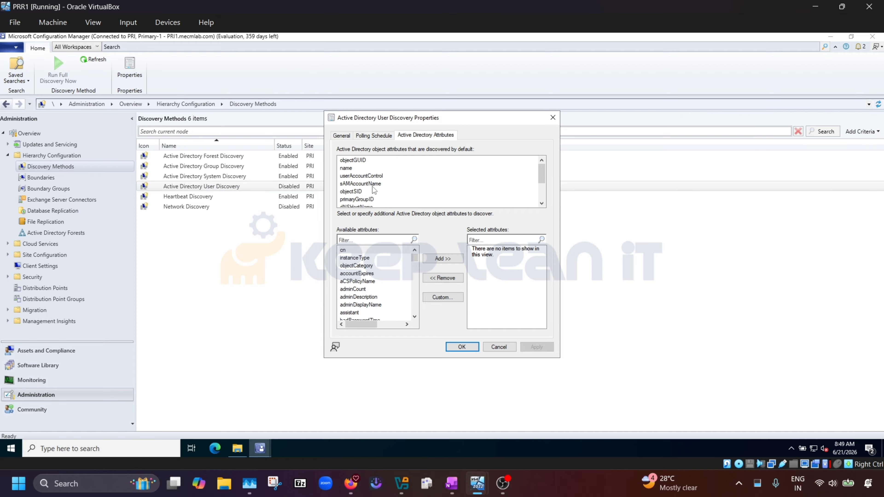
pyautogui.scroll(-2, 370, 188)
pyautogui.click(355, 258)
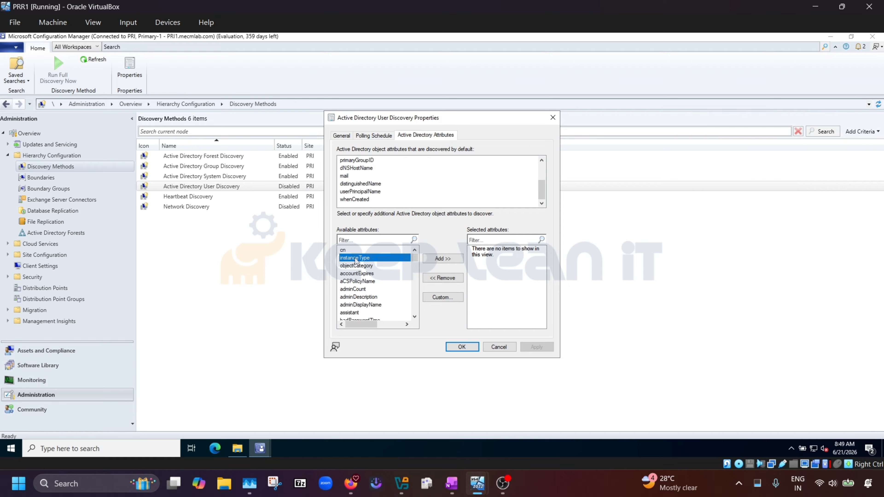
pyautogui.scroll(-3, 358, 273)
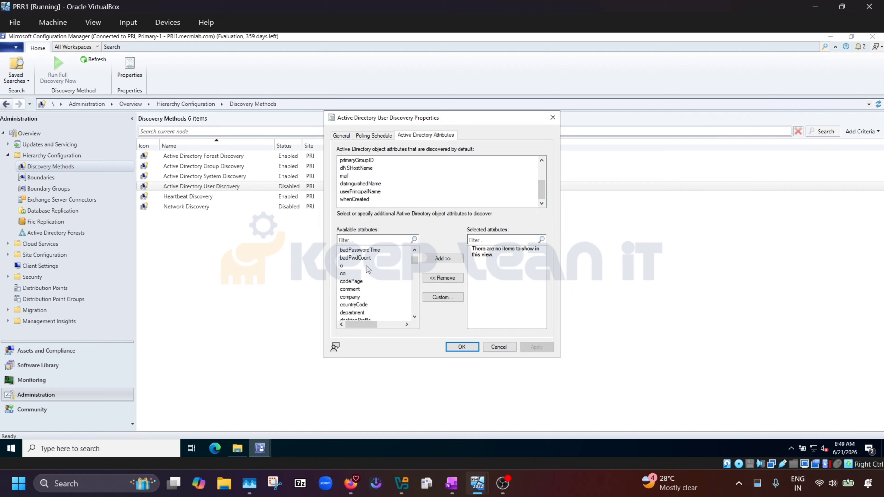
pyautogui.scroll(-3, 363, 275)
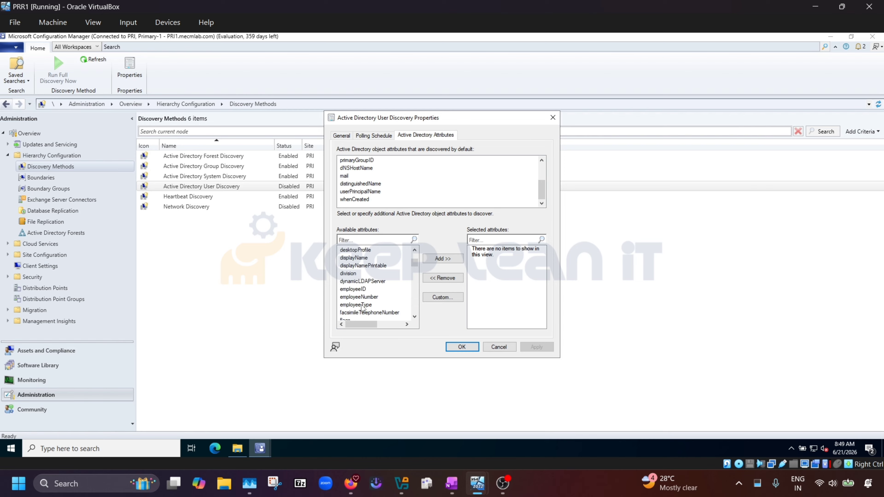
pyautogui.click(365, 298)
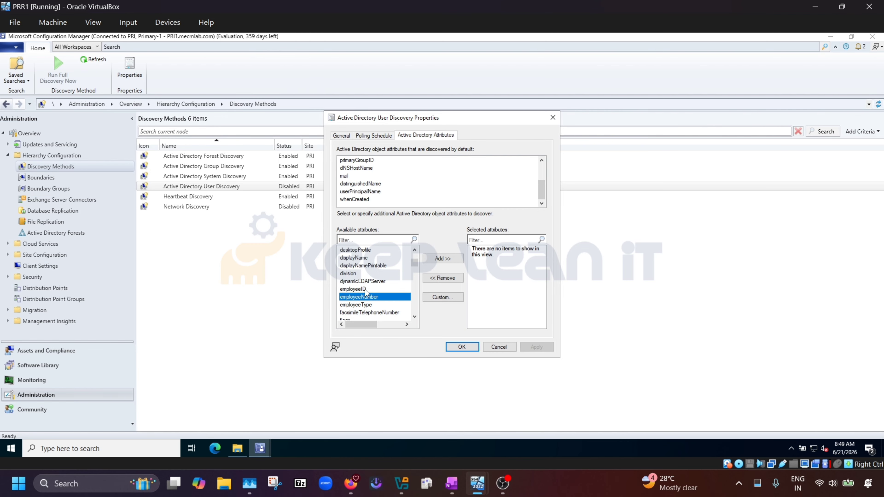
pyautogui.scroll(-3, 376, 280)
pyautogui.scroll(-1, 372, 285)
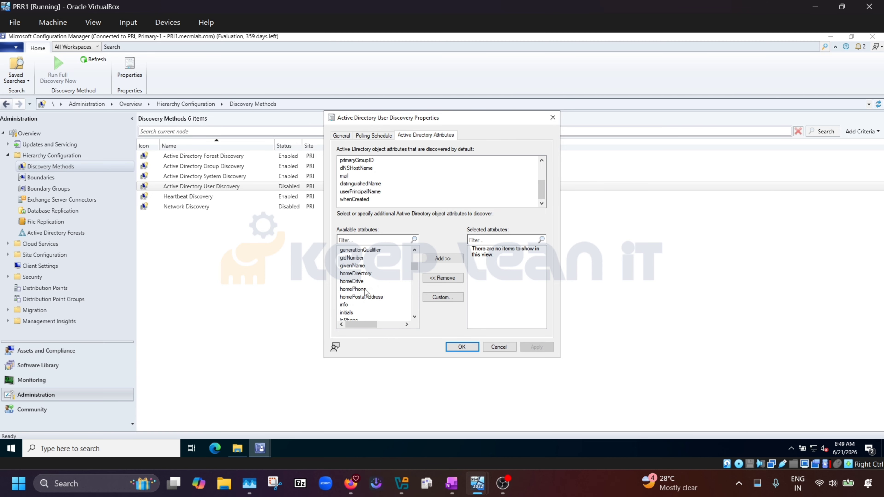
pyautogui.click(361, 281)
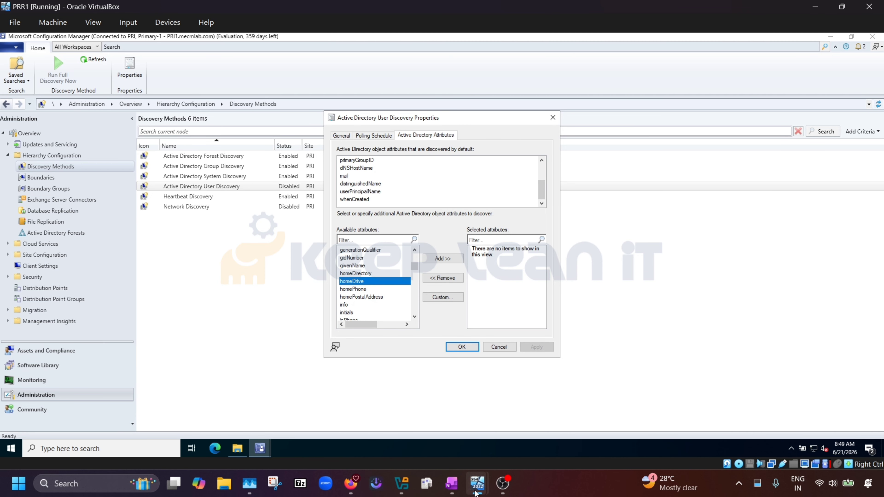
pyautogui.moveTo(476, 493)
pyautogui.click(432, 428)
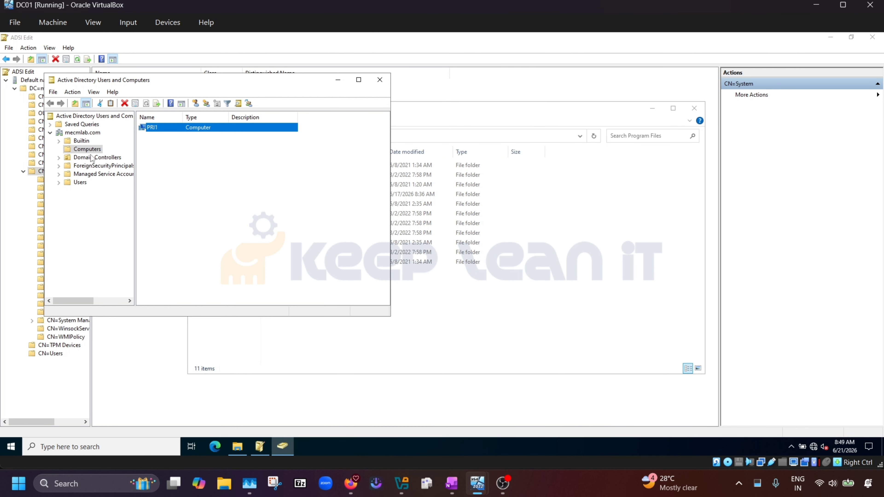
# Show the Users container in a maximized console with the Name column widened.
pyautogui.click(81, 183)
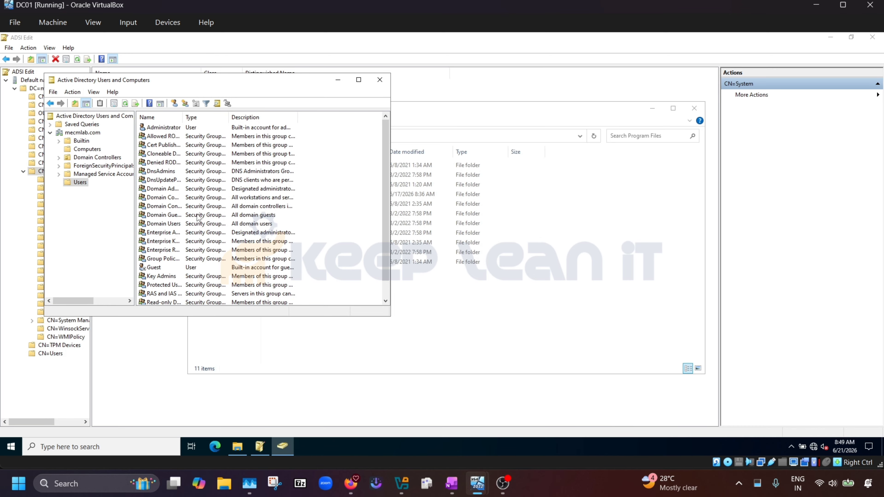
pyautogui.click(358, 80)
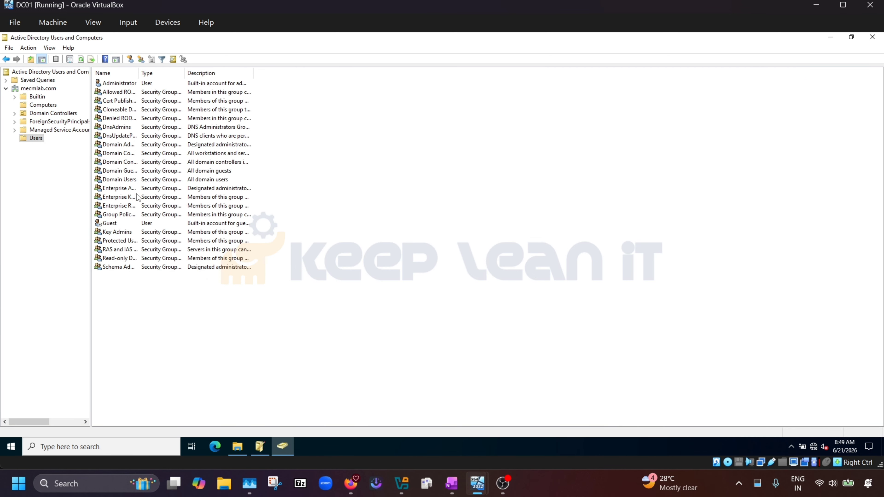
pyautogui.doubleClick(139, 72)
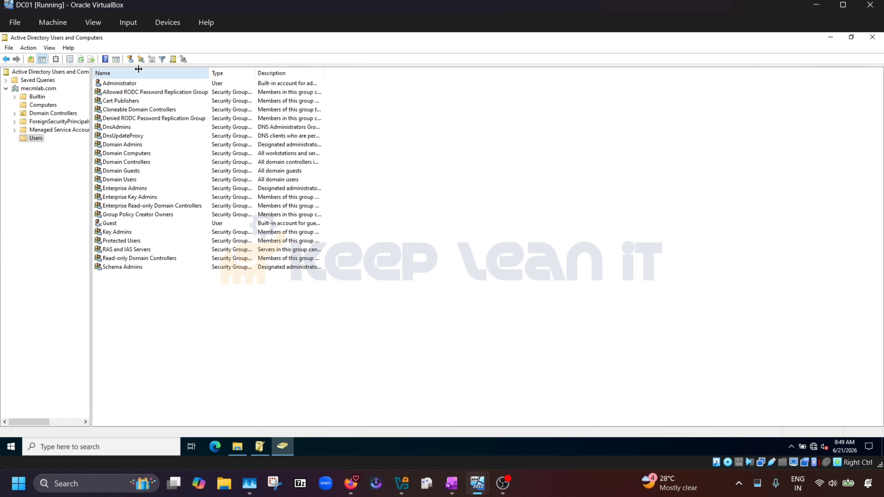
# Review the Administrator account's properties tabs, from Address to Organization, then close them.
pyautogui.click(125, 85)
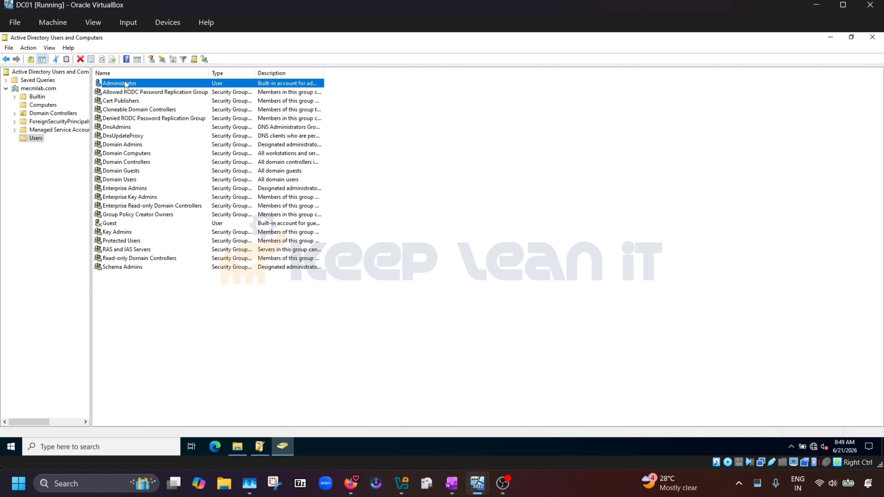
pyautogui.rightClick(125, 84)
pyautogui.click(150, 209)
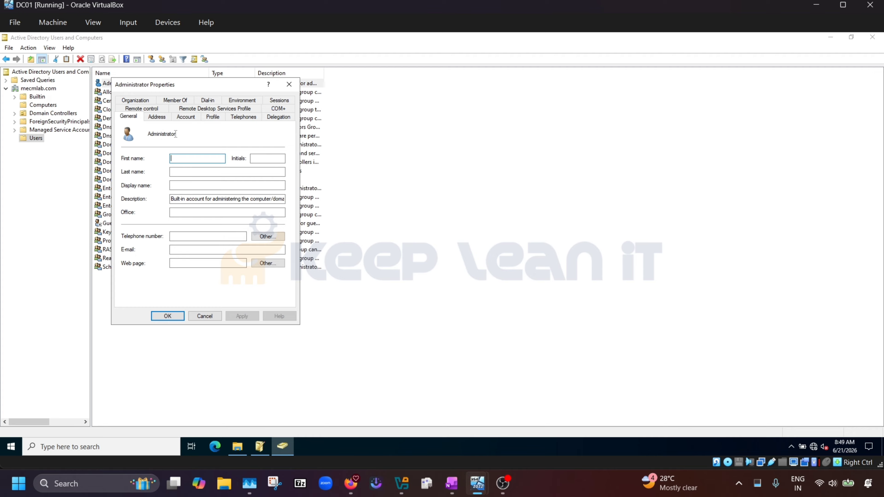
pyautogui.moveTo(175, 134); pyautogui.dragTo(147, 135)
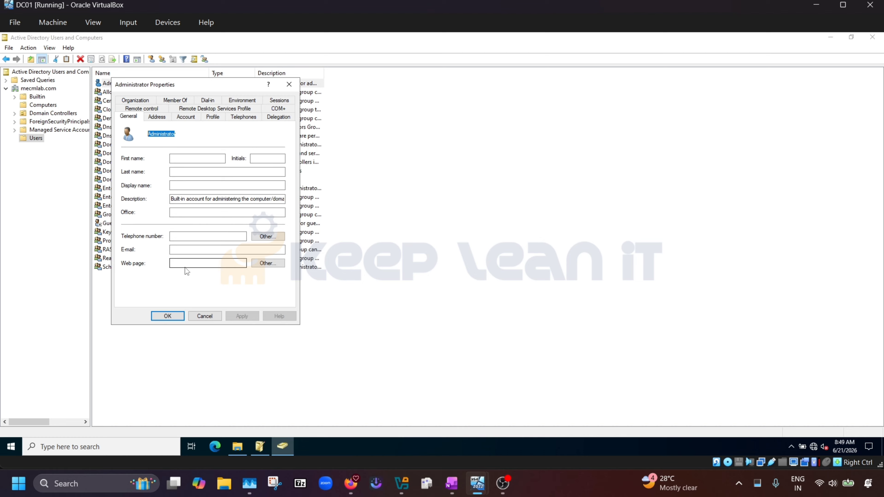
pyautogui.click(156, 117)
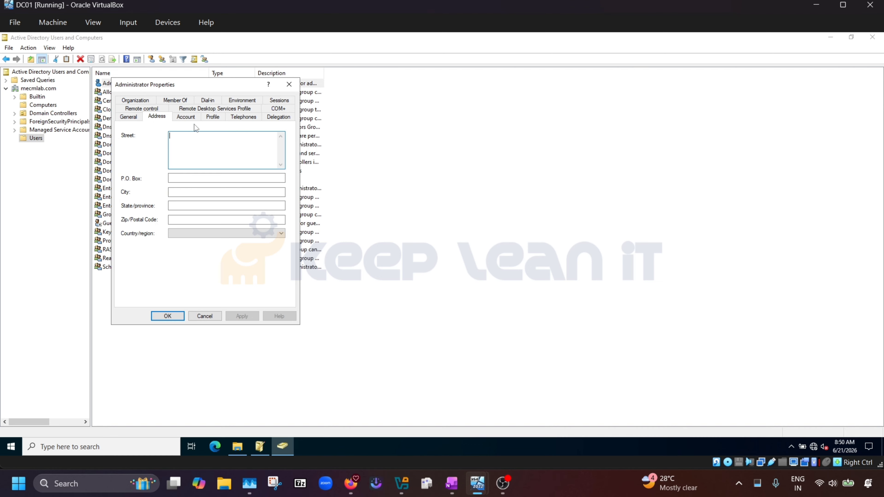
pyautogui.click(186, 116)
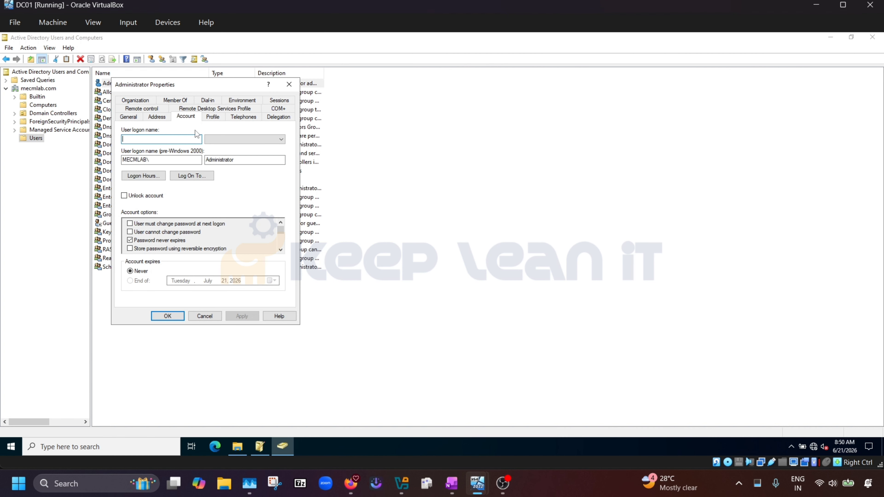
pyautogui.click(212, 119)
pyautogui.click(243, 117)
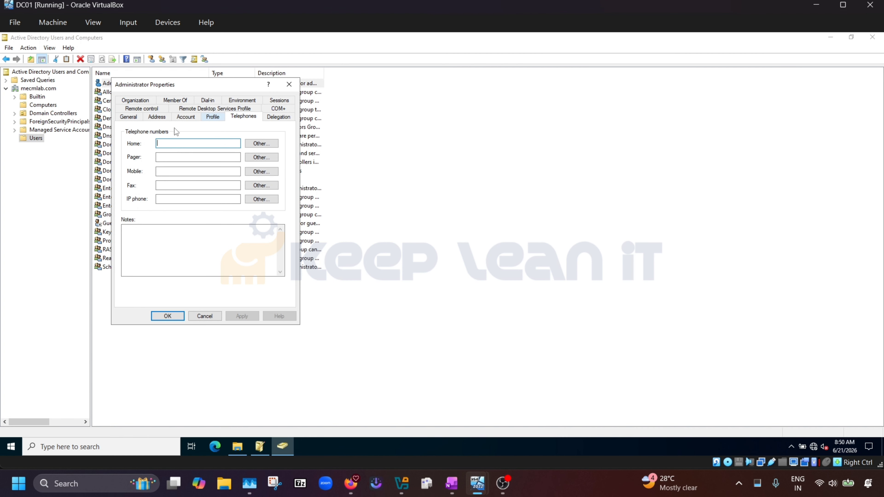
pyautogui.click(277, 117)
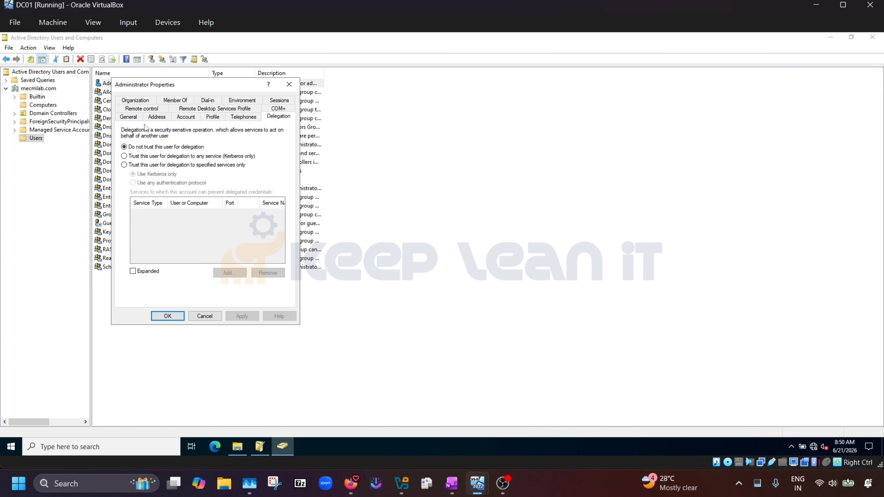
pyautogui.click(140, 108)
pyautogui.click(134, 100)
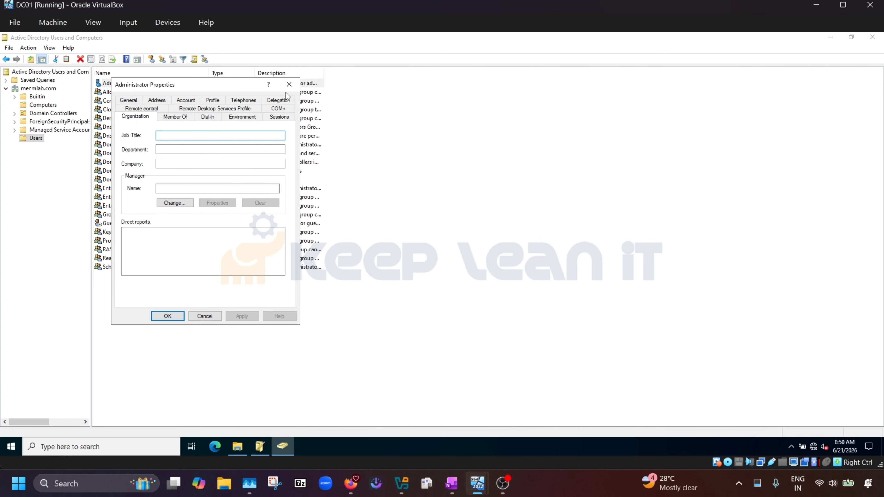
pyautogui.click(289, 84)
# Back on PRR1, add isRecycled to the User Discovery selected attributes.
pyautogui.moveTo(490, 482)
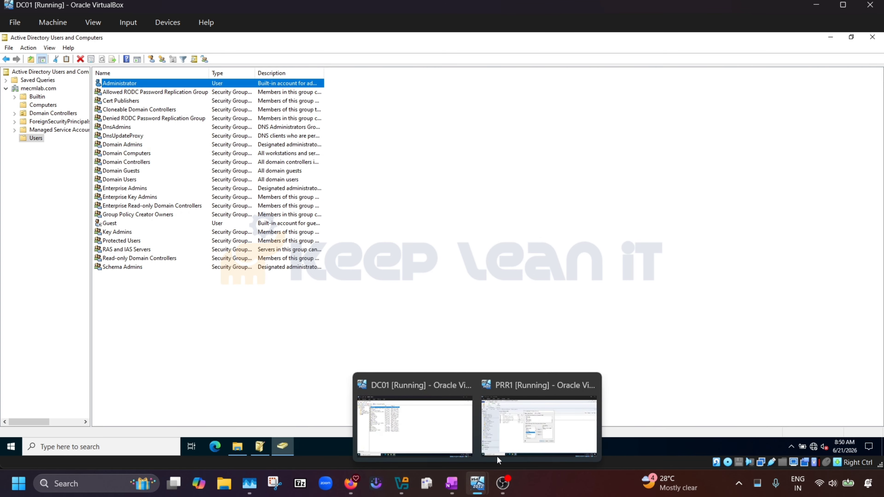
pyautogui.click(499, 431)
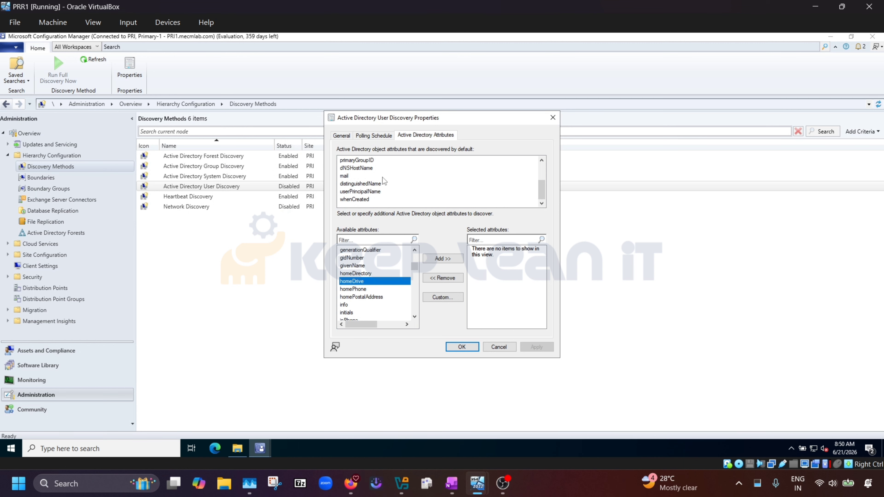
pyautogui.scroll(2, 382, 177)
pyautogui.scroll(-2, 383, 177)
pyautogui.scroll(-2, 359, 266)
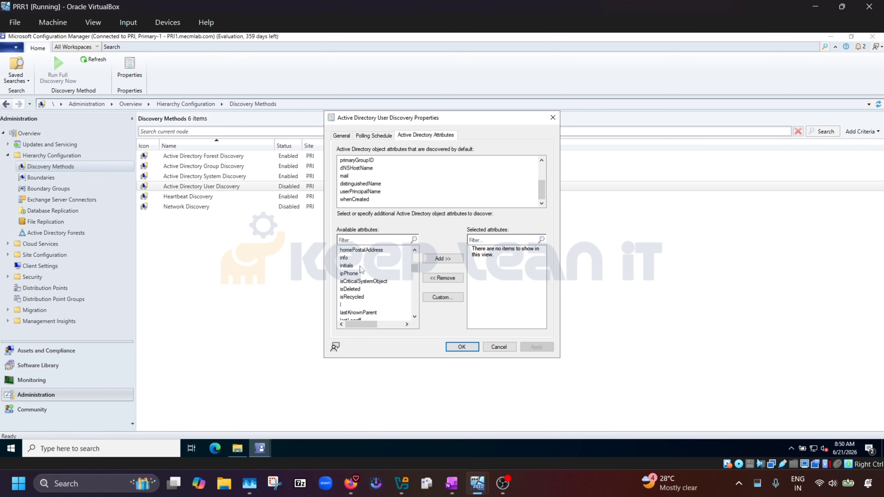
pyautogui.scroll(-2, 360, 267)
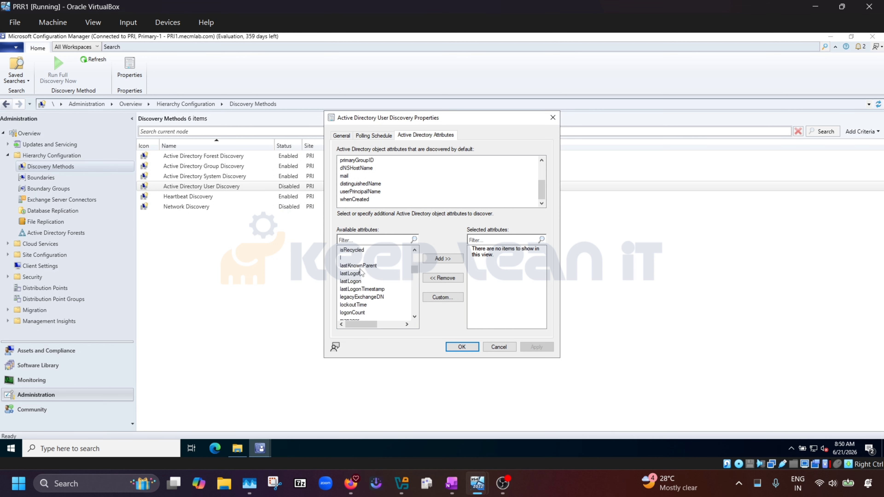
pyautogui.scroll(2, 360, 269)
pyautogui.click(364, 274)
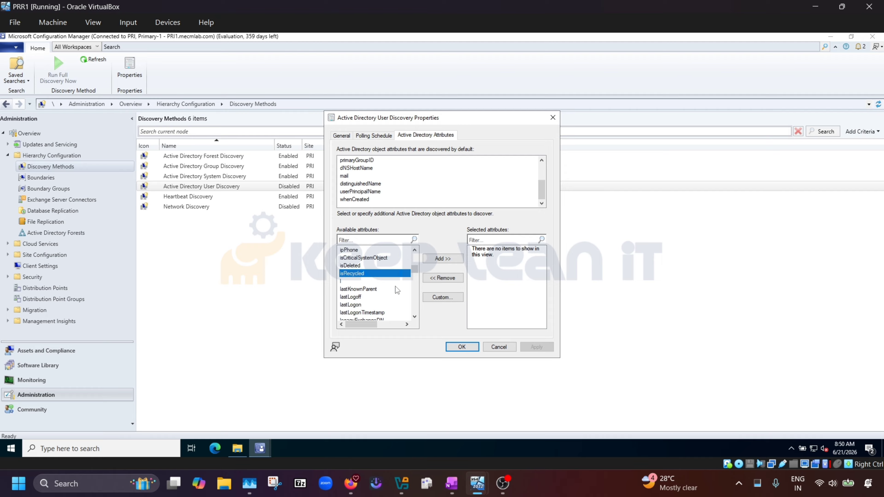
pyautogui.click(444, 259)
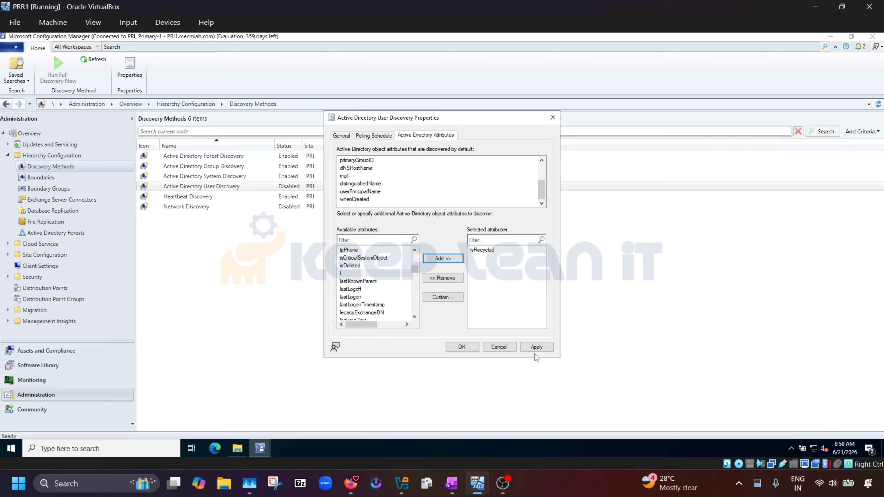
# Apply, confirm isRecycled is among the selected attributes, and close with OK.
pyautogui.click(541, 348)
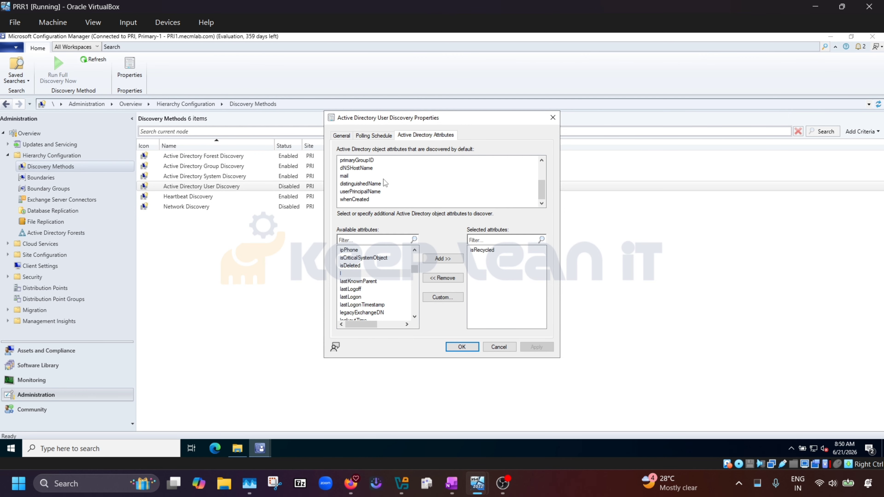
pyautogui.scroll(2, 378, 187)
pyautogui.scroll(-2, 372, 189)
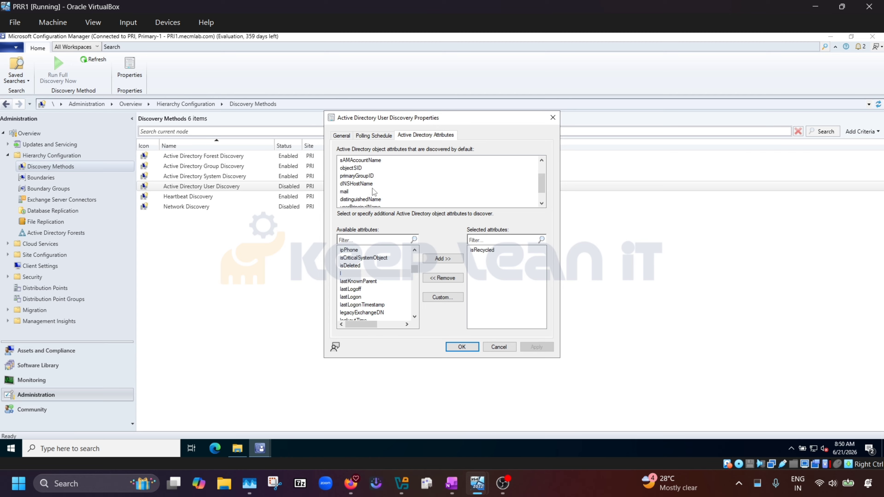
pyautogui.scroll(2, 371, 199)
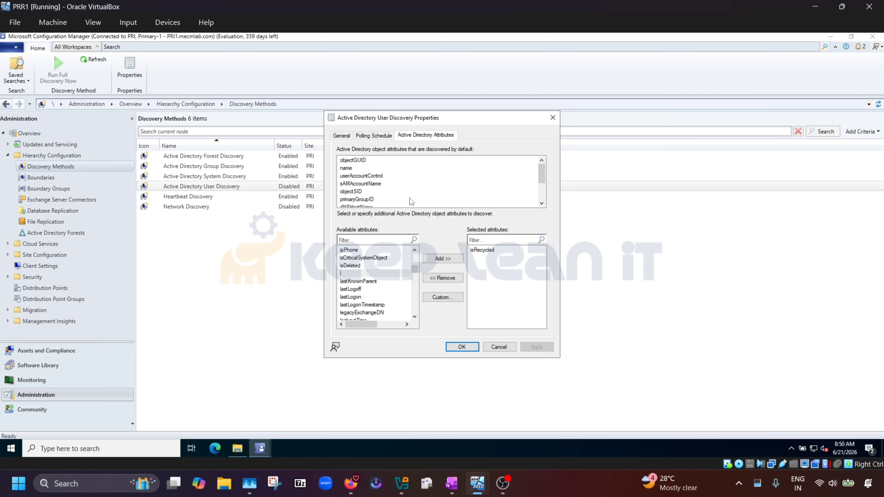
pyautogui.click(489, 251)
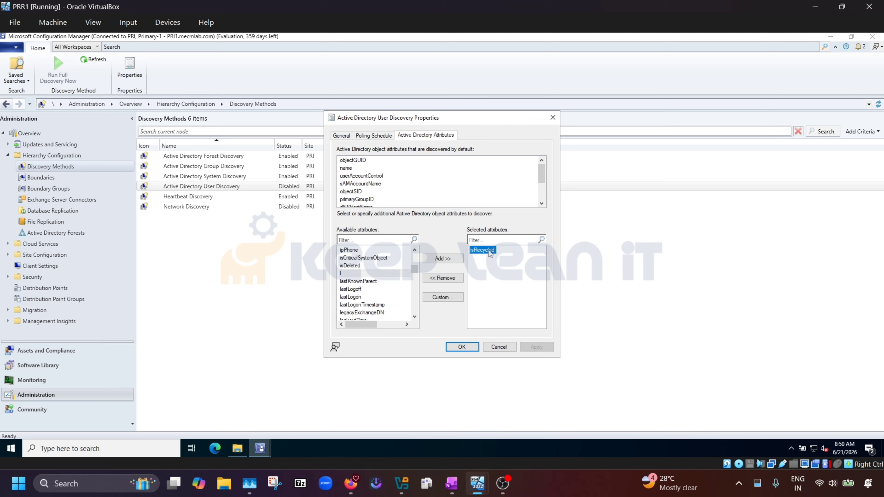
pyautogui.click(461, 346)
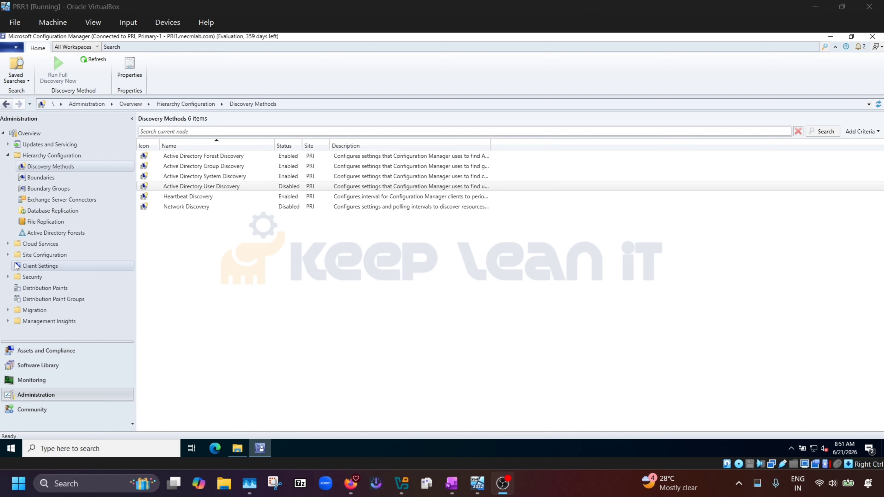
# Tick Enable Active Directory User Discovery in its properties, then Apply and OK.
pyautogui.click(194, 207)
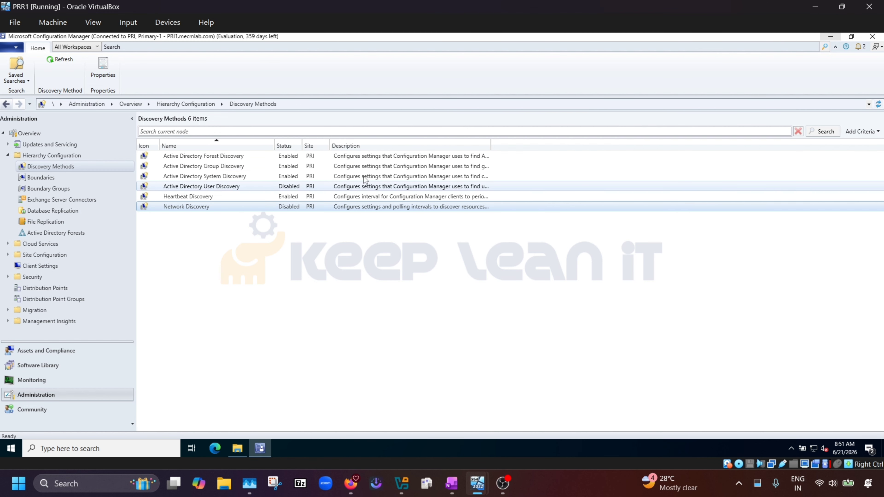
pyautogui.click(268, 188)
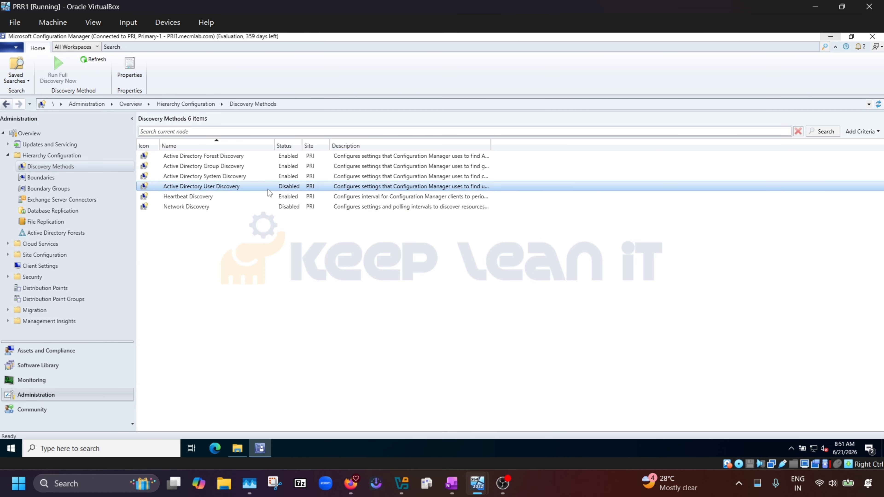
pyautogui.doubleClick(253, 188)
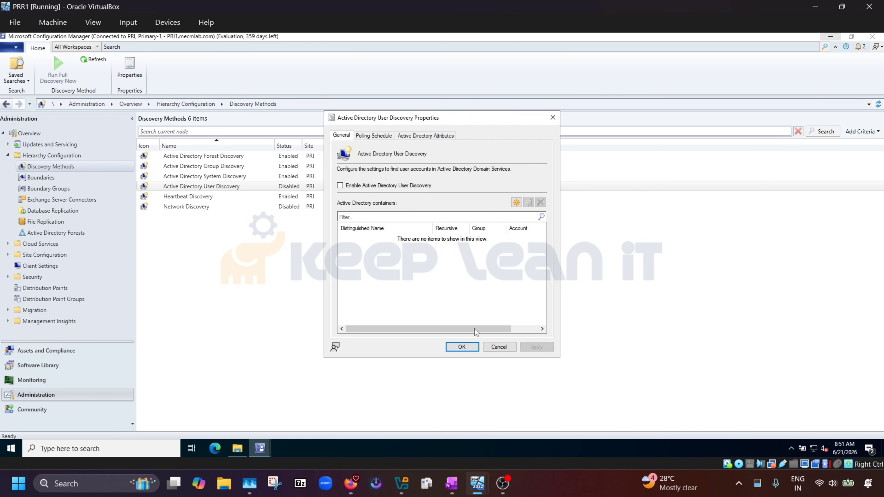
pyautogui.click(340, 186)
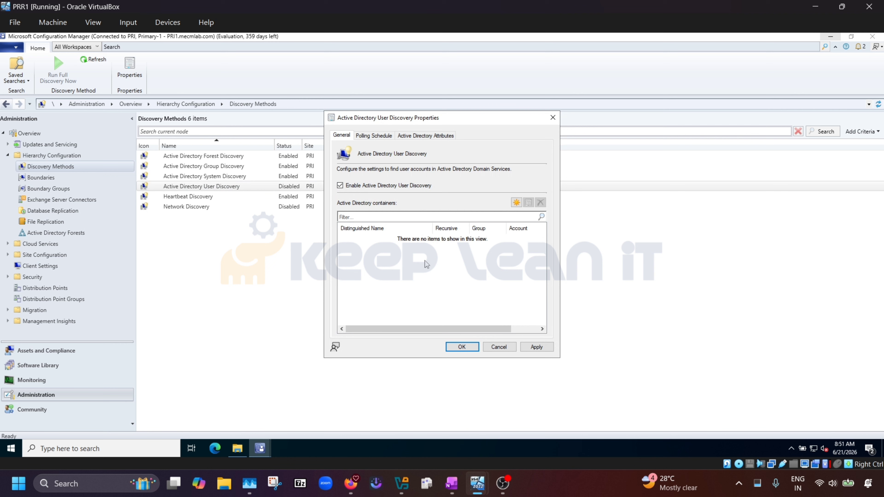
pyautogui.click(536, 347)
pyautogui.click(466, 346)
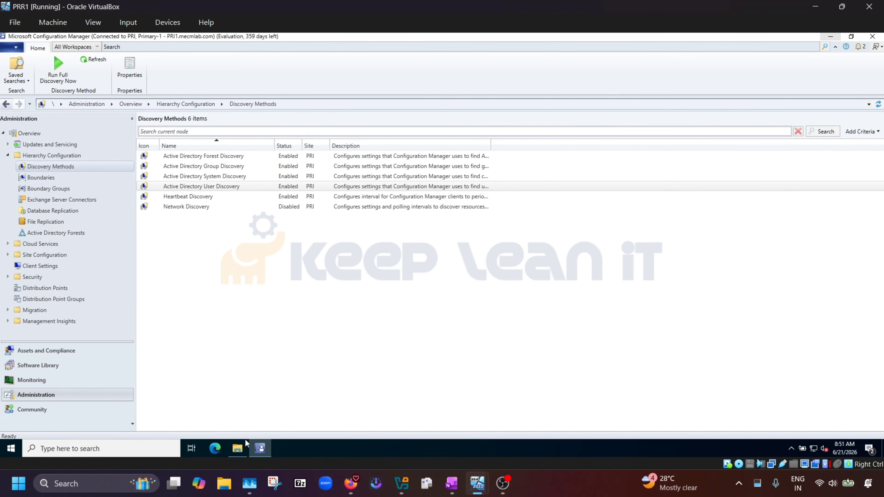
# Read ADForestDisc.log in CMTrace from the Logs folder, close it, and refresh the folder.
pyautogui.click(238, 447)
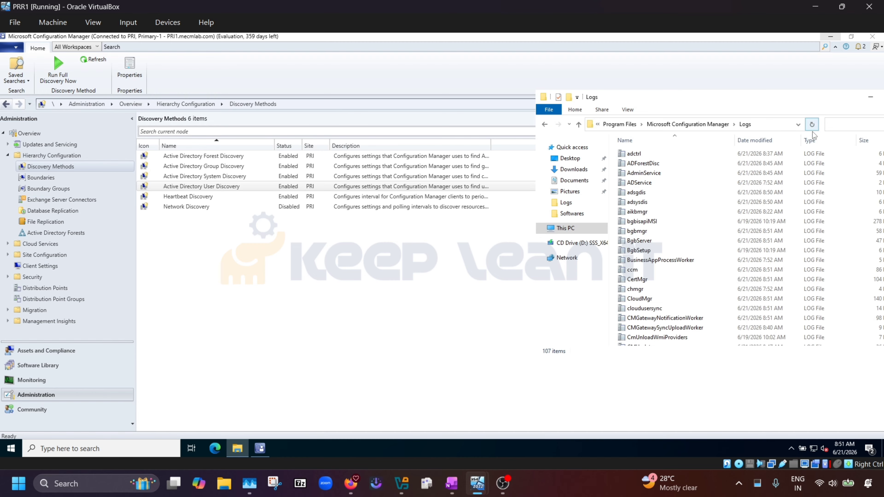
pyautogui.click(213, 159)
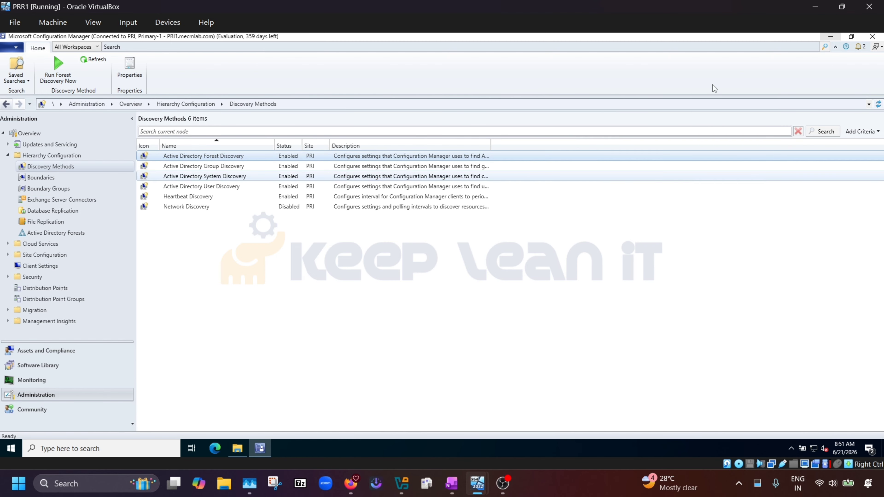
pyautogui.click(237, 448)
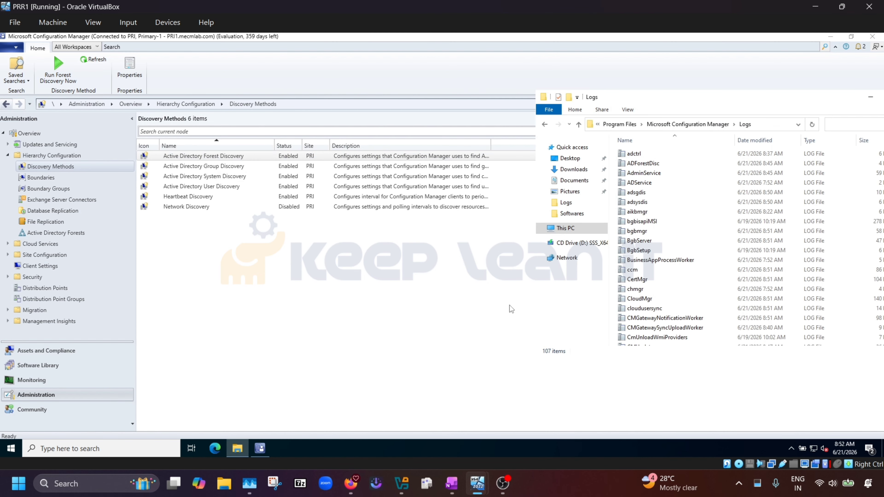
pyautogui.click(691, 163)
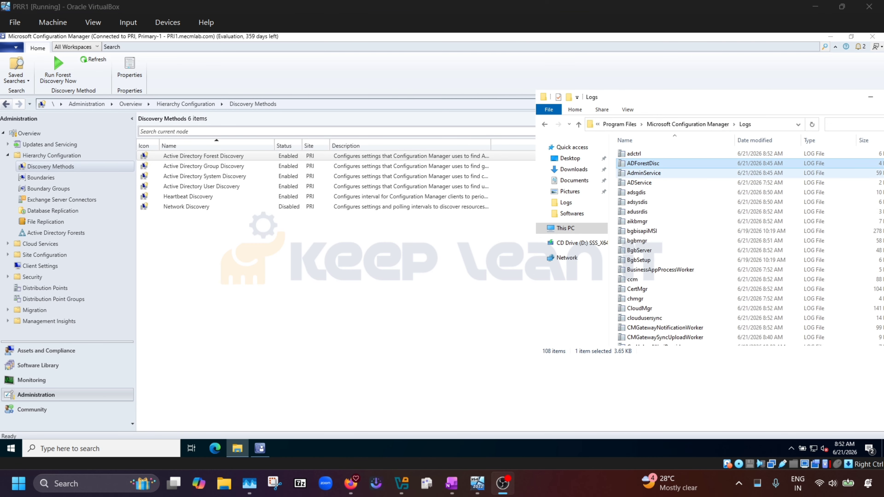
pyautogui.doubleClick(662, 165)
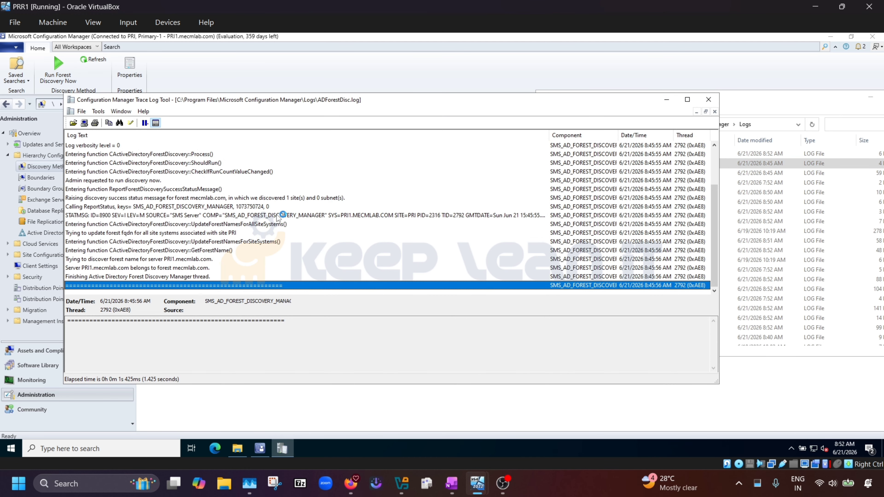
pyautogui.scroll(2, 187, 192)
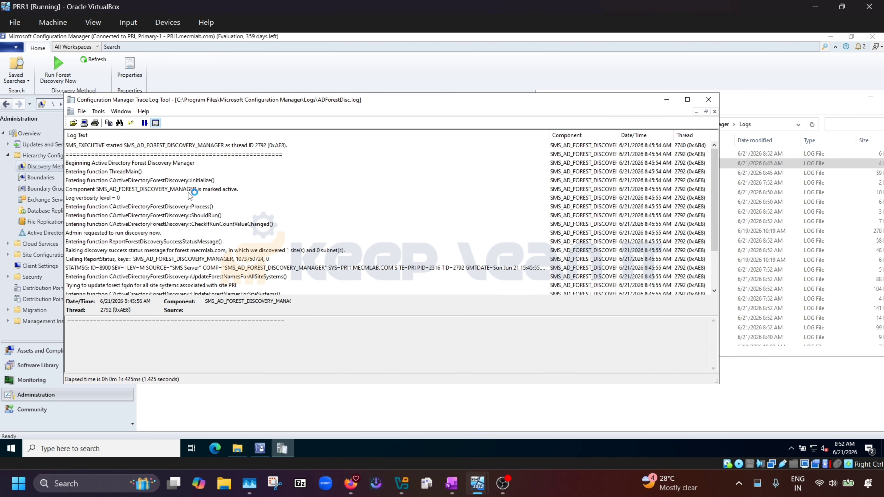
pyautogui.scroll(-2, 187, 192)
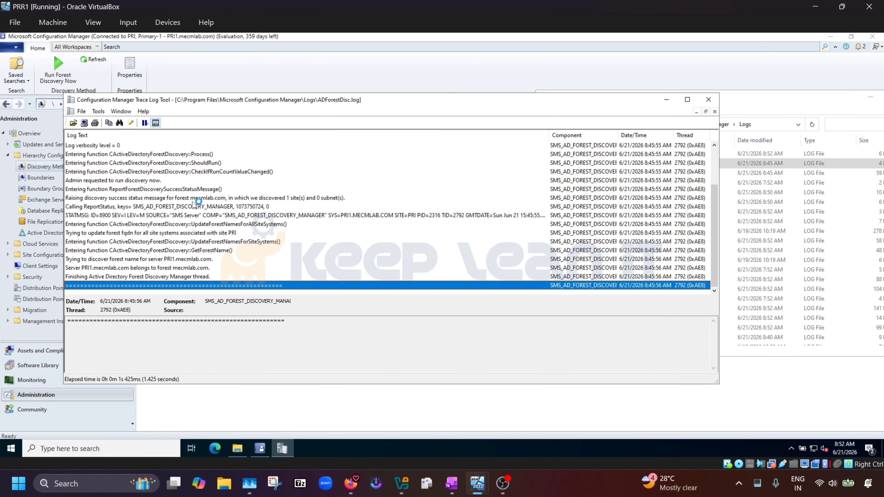
pyautogui.click(708, 100)
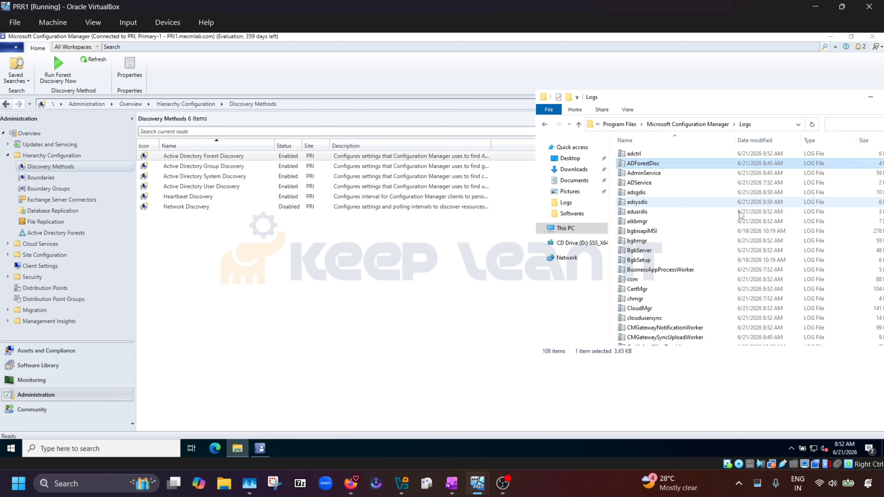
pyautogui.click(811, 124)
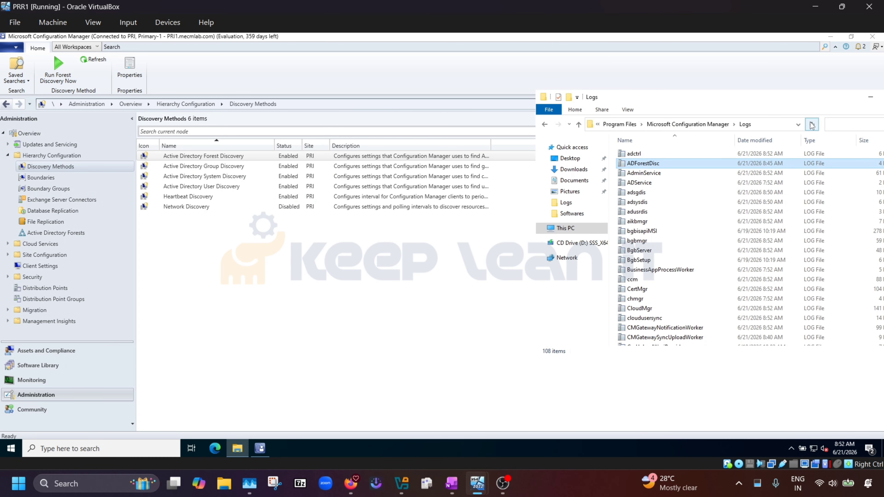
pyautogui.click(810, 122)
pyautogui.click(810, 122)
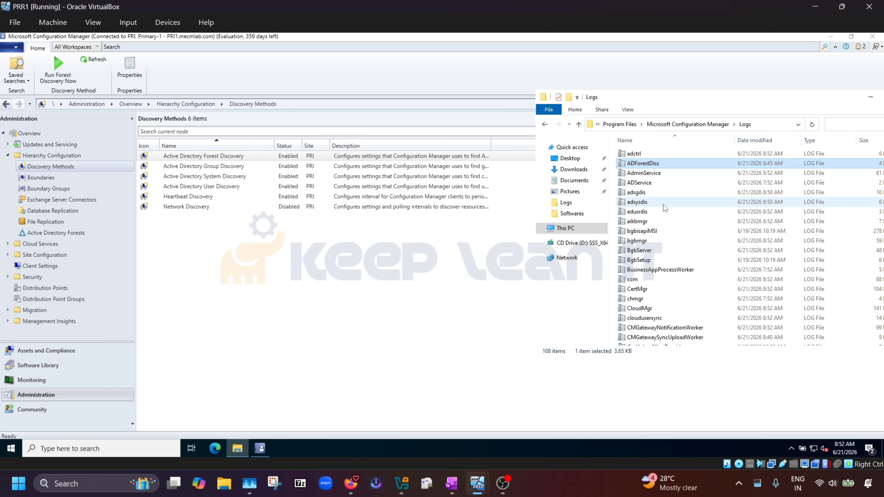
# Open adsgdis.log in CMTrace and inspect the SMS_EXECUTIVE started entry and agent name.
pyautogui.click(233, 167)
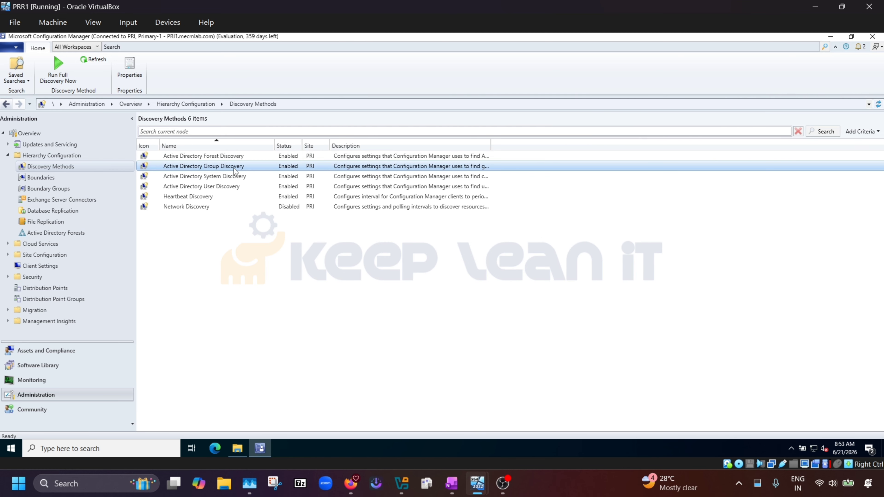
pyautogui.click(238, 448)
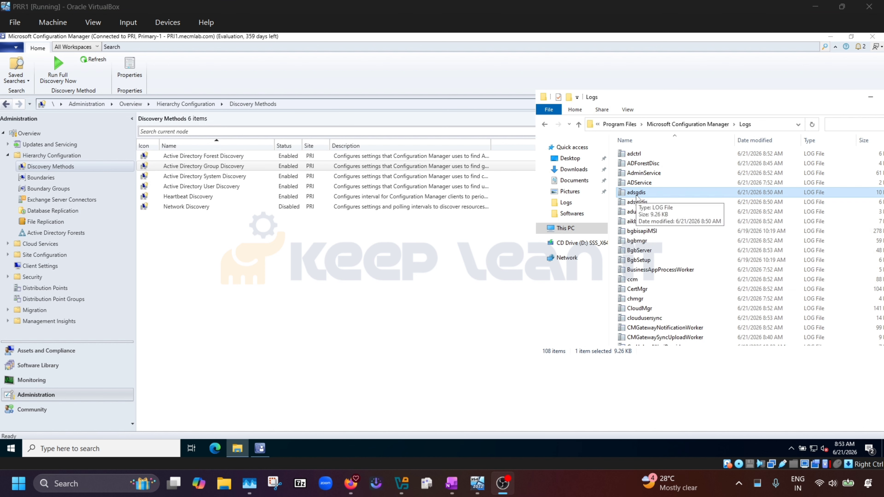
pyautogui.doubleClick(658, 192)
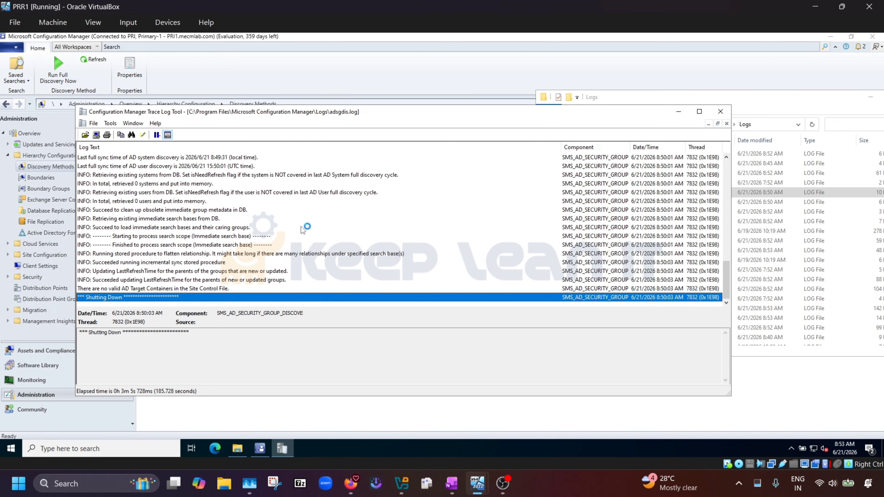
pyautogui.scroll(10, 286, 236)
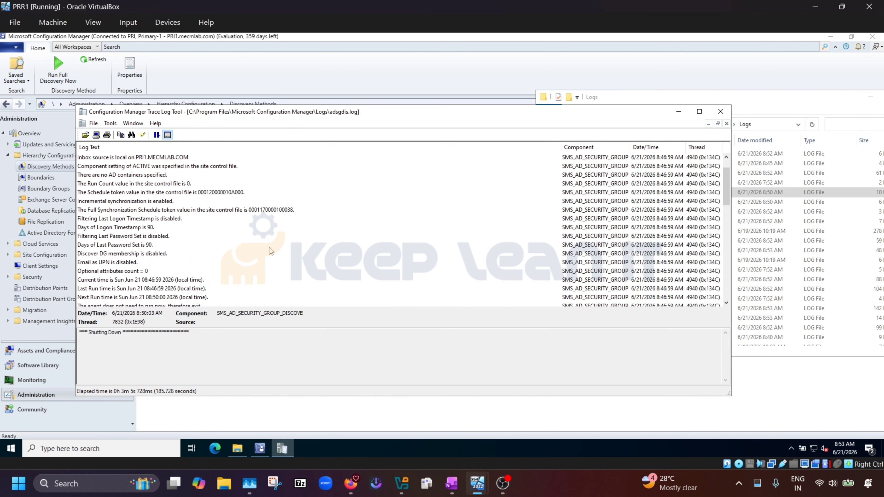
pyautogui.scroll(-3, 271, 251)
pyautogui.click(196, 245)
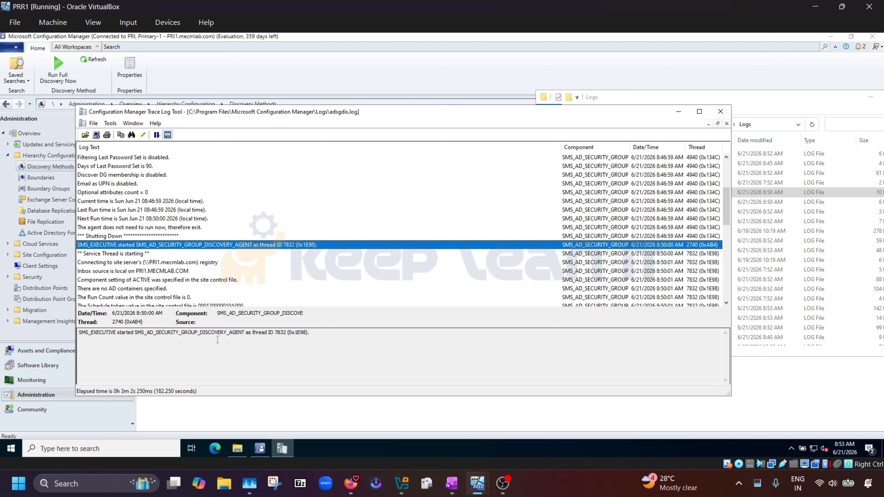
pyautogui.moveTo(242, 332); pyautogui.dragTo(149, 334)
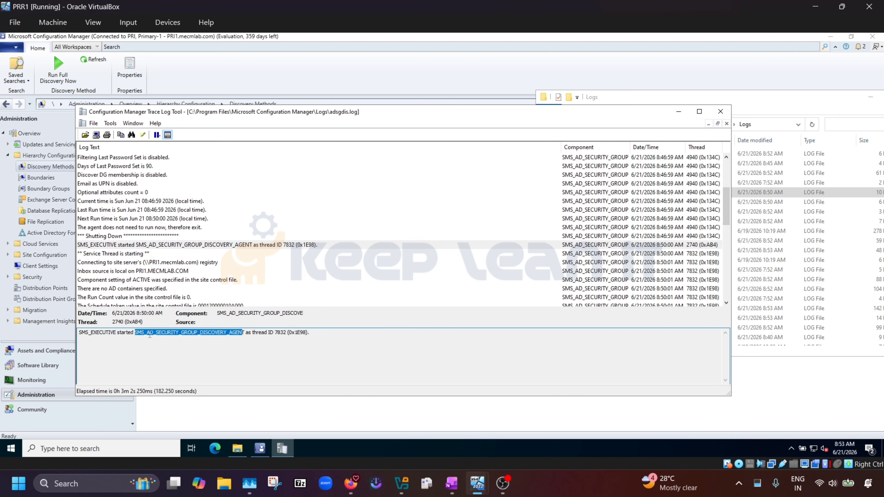
# Close adsgdis, then open adsysdis.log and inspect its system discovery agent start entry.
pyautogui.click(720, 112)
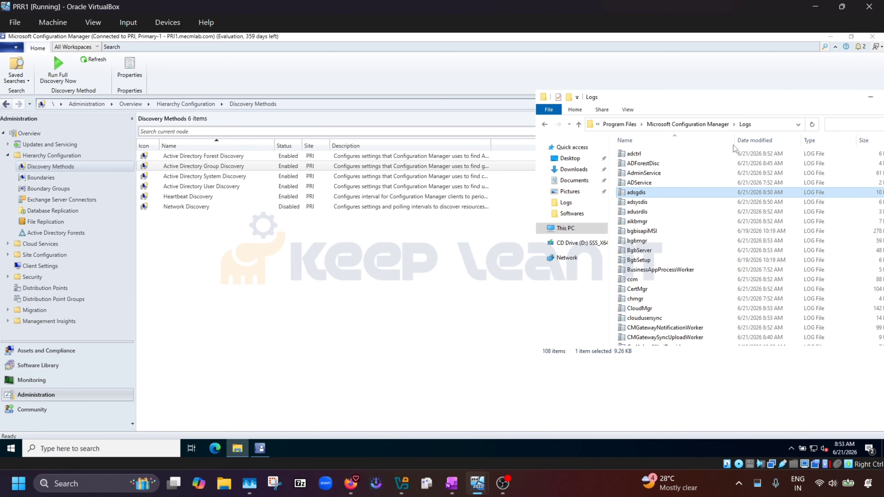
pyautogui.click(649, 203)
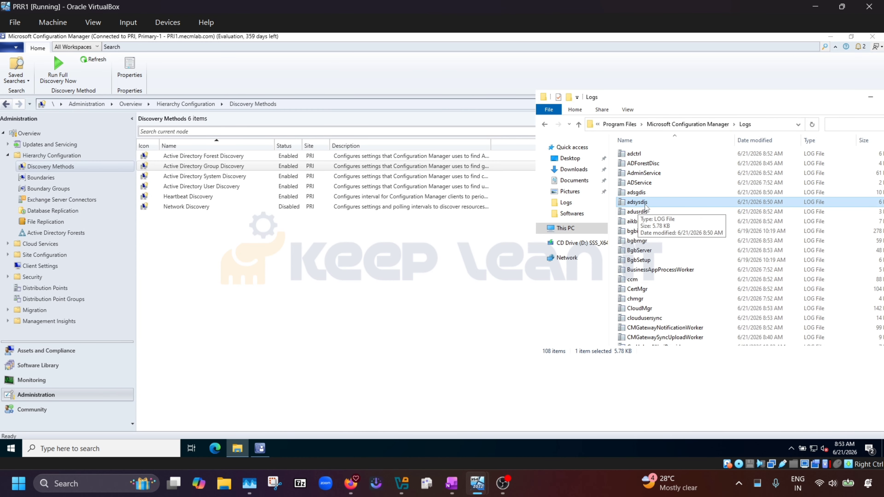
pyautogui.doubleClick(649, 203)
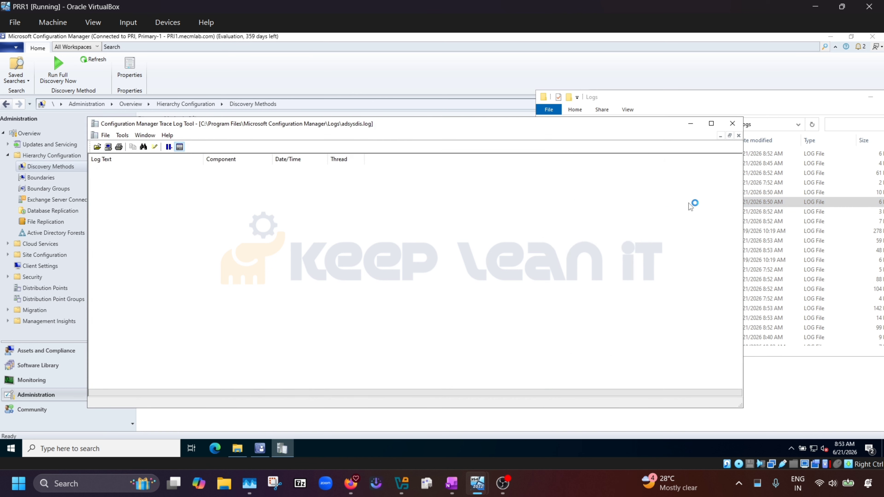
pyautogui.click(176, 187)
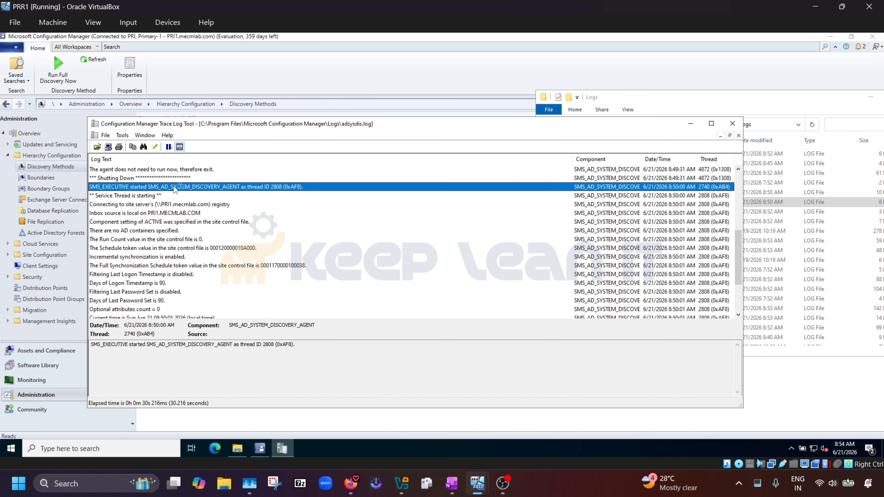
pyautogui.moveTo(232, 344); pyautogui.dragTo(147, 344)
pyautogui.scroll(-3, 271, 223)
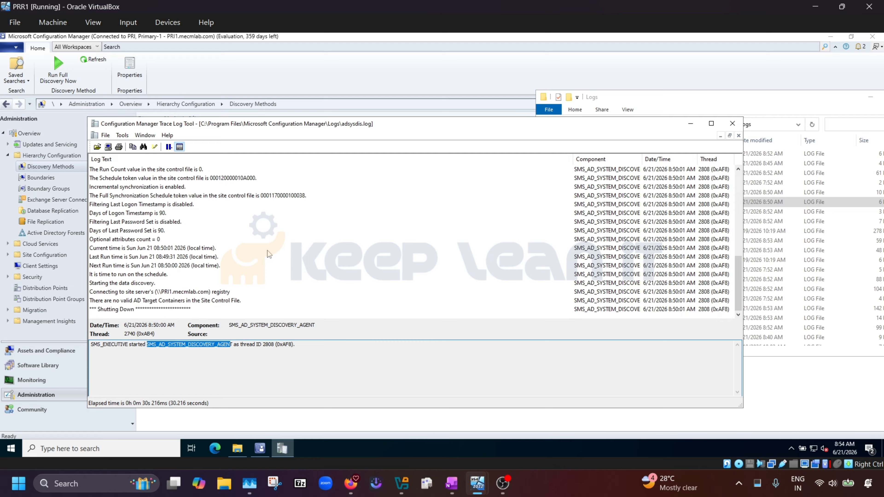
pyautogui.scroll(2, 267, 254)
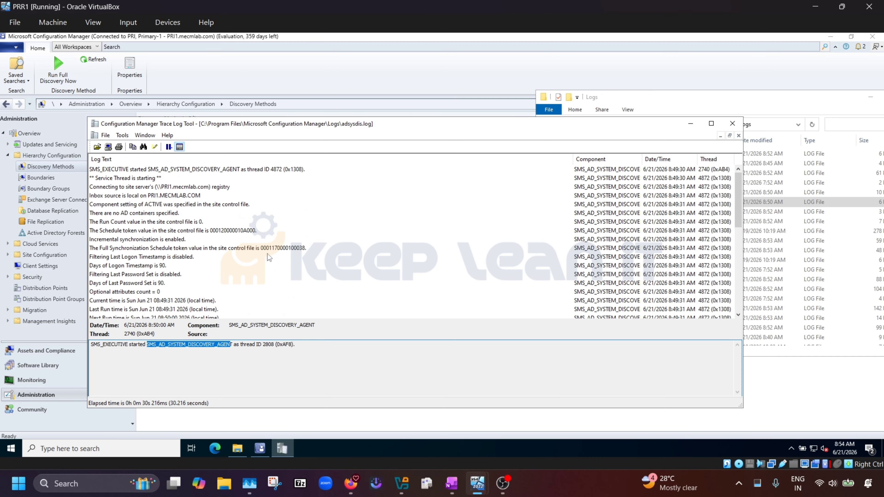
pyautogui.click(732, 124)
# Review adusrdis.log's first entry, then multi-select it with the adsgdis, adsysdis and ADForestDisc logs.
pyautogui.click(648, 211)
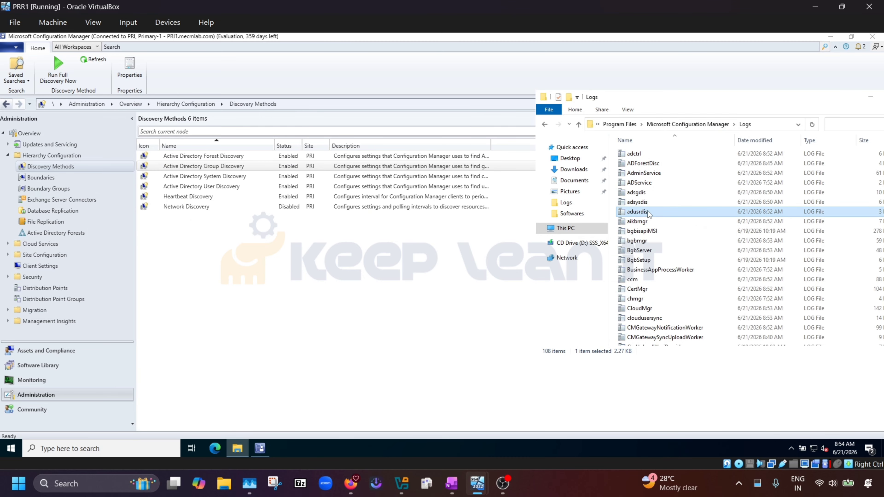
pyautogui.doubleClick(649, 211)
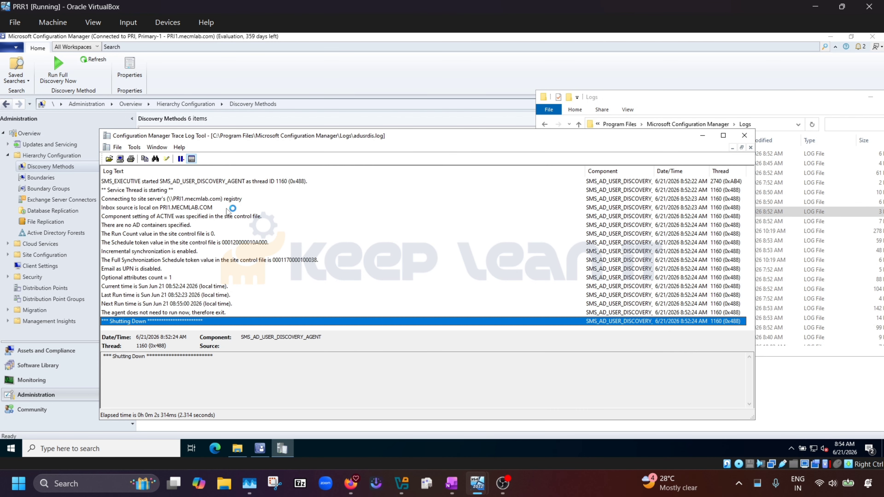
pyautogui.click(244, 182)
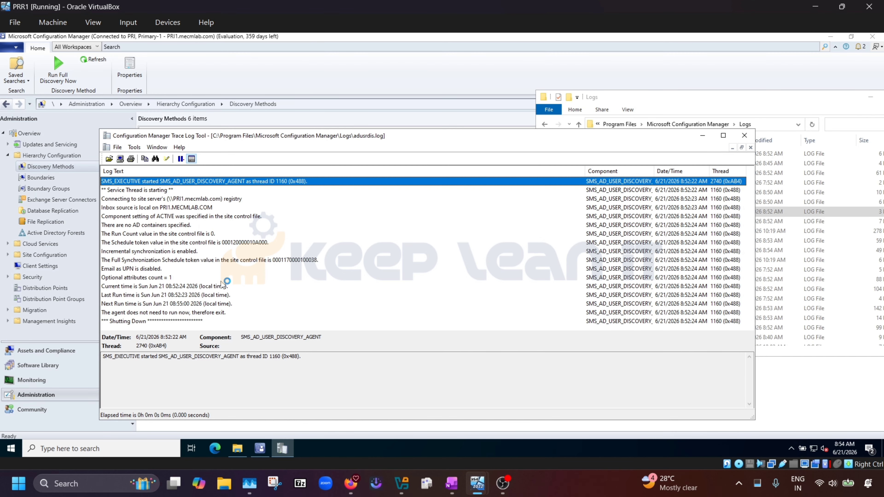
pyautogui.click(744, 135)
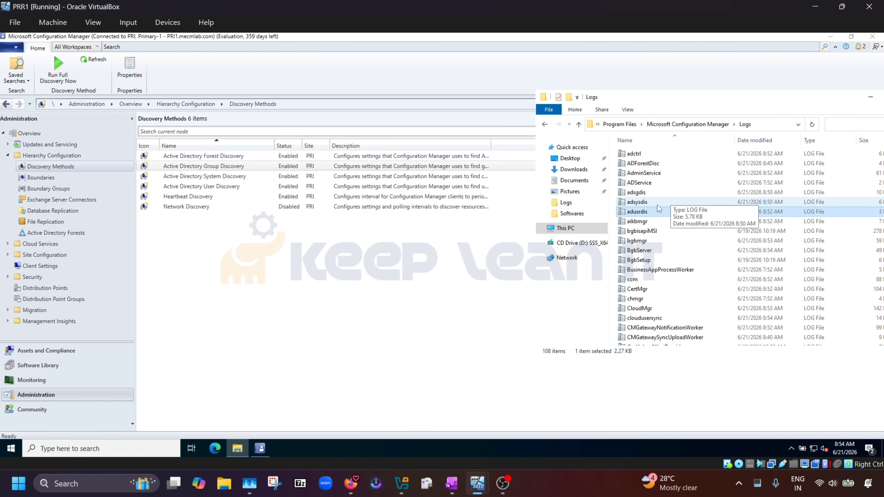
pyautogui.keyDown('ctrl'); pyautogui.click(650, 193); pyautogui.keyUp('ctrl')
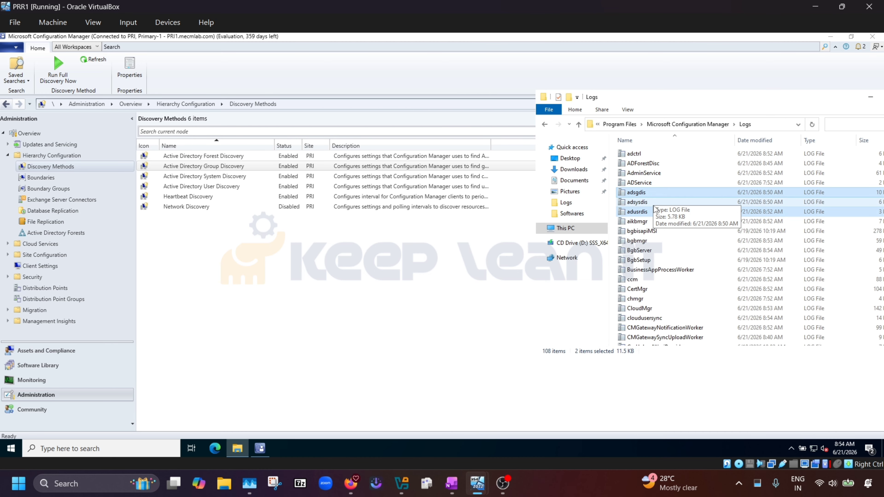
pyautogui.keyDown('ctrl'); pyautogui.click(687, 201); pyautogui.keyUp('ctrl')
# Finish the log selection, peek at Users and Software Library, then return to Administration.
pyautogui.keyDown('ctrl'); pyautogui.click(664, 165); pyautogui.keyUp('ctrl')
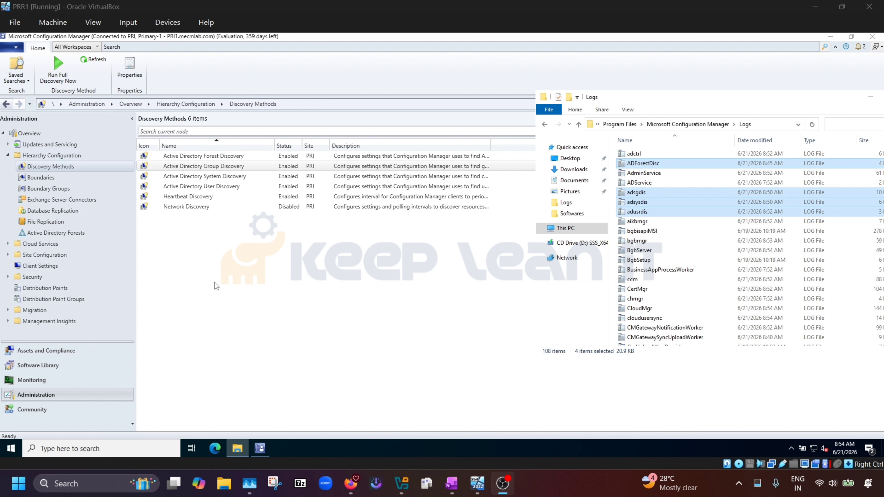
pyautogui.click(50, 351)
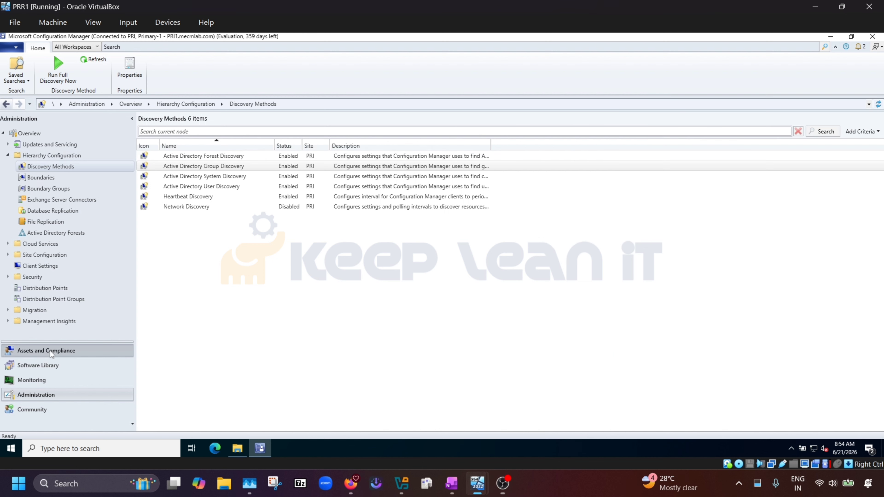
pyautogui.click(32, 149)
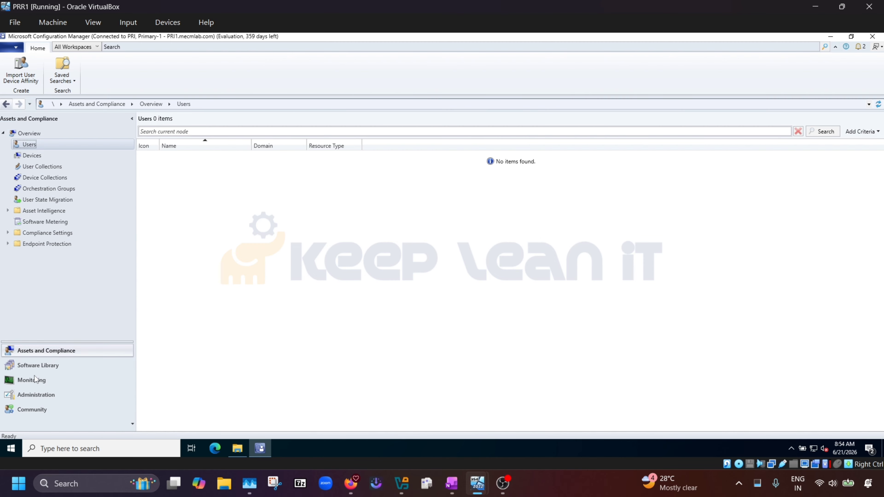
pyautogui.click(49, 368)
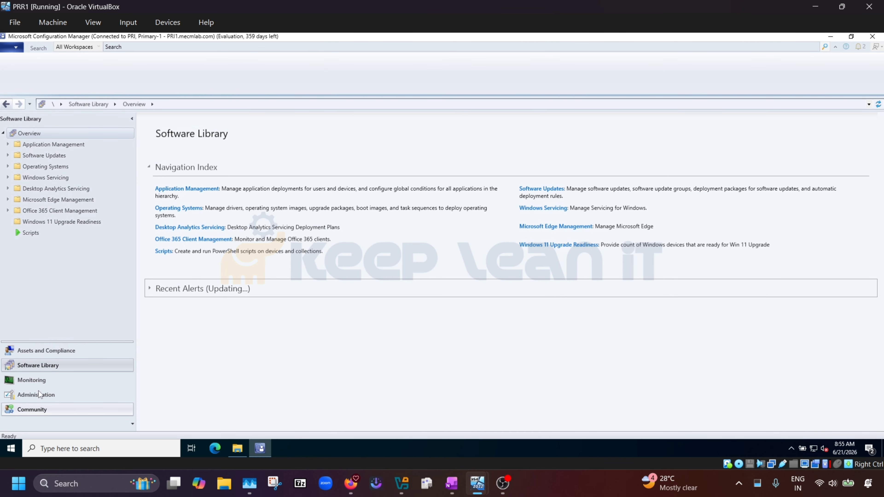
pyautogui.click(39, 396)
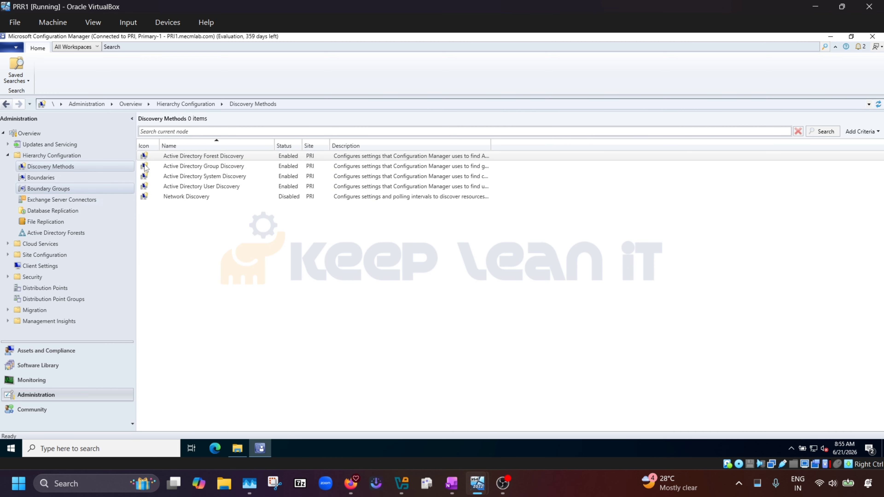
# Run a full Active Directory User Discovery now.
pyautogui.click(226, 187)
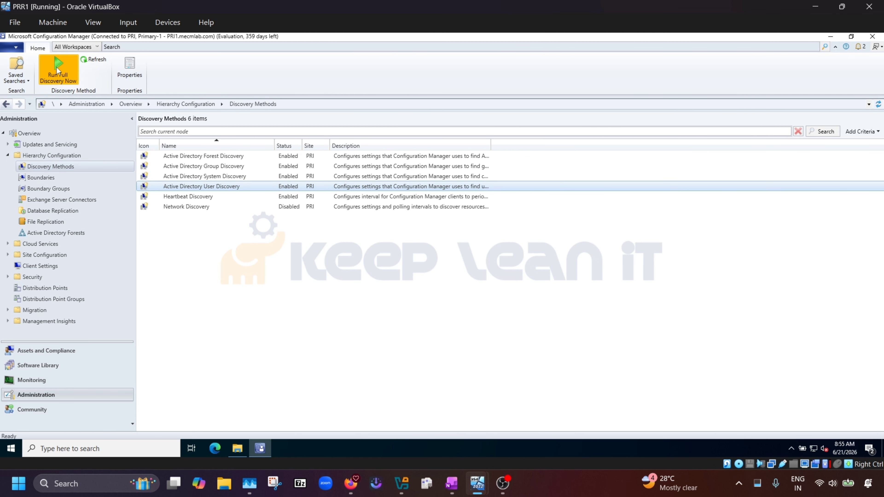
pyautogui.click(49, 72)
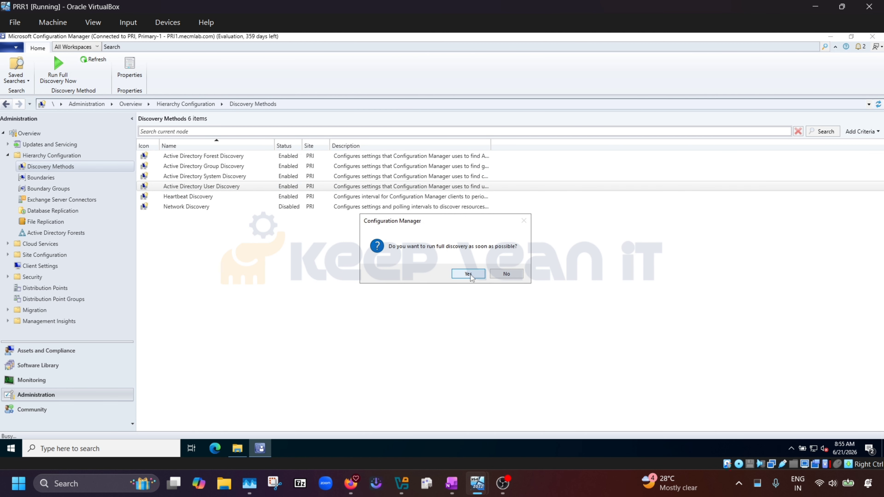
pyautogui.click(468, 274)
# Open adusrdis.log from the Logs folder in CMTrace and review it.
pyautogui.click(238, 448)
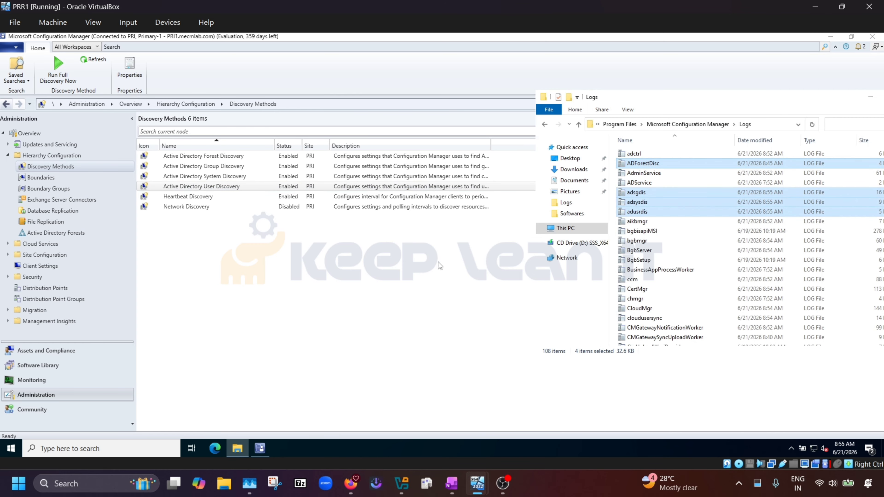
pyautogui.click(648, 211)
pyautogui.doubleClick(647, 211)
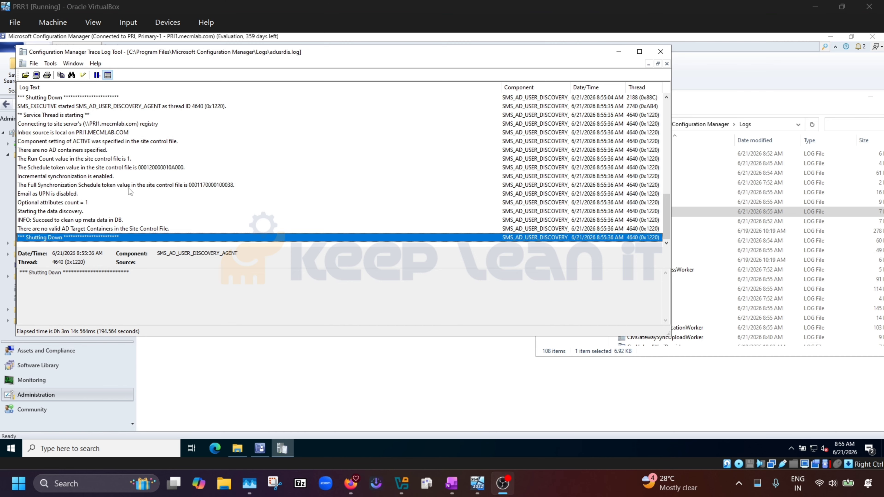
pyautogui.scroll(1, 129, 199)
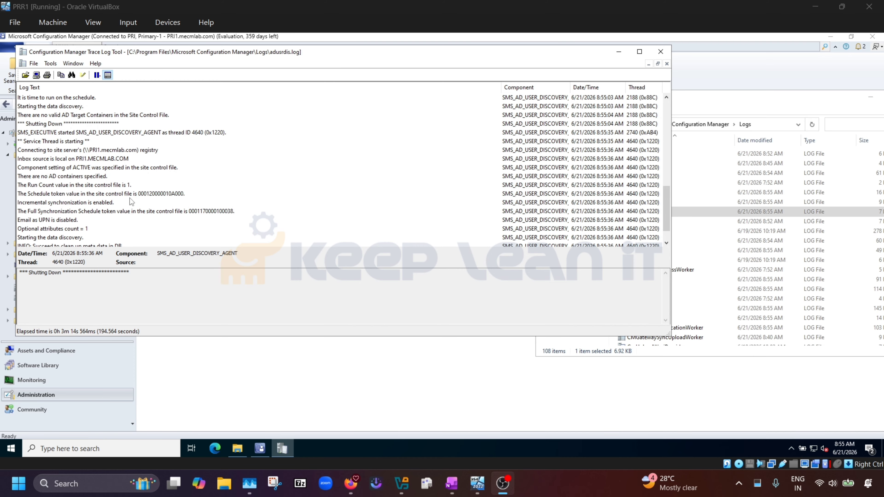
pyautogui.scroll(-1, 131, 195)
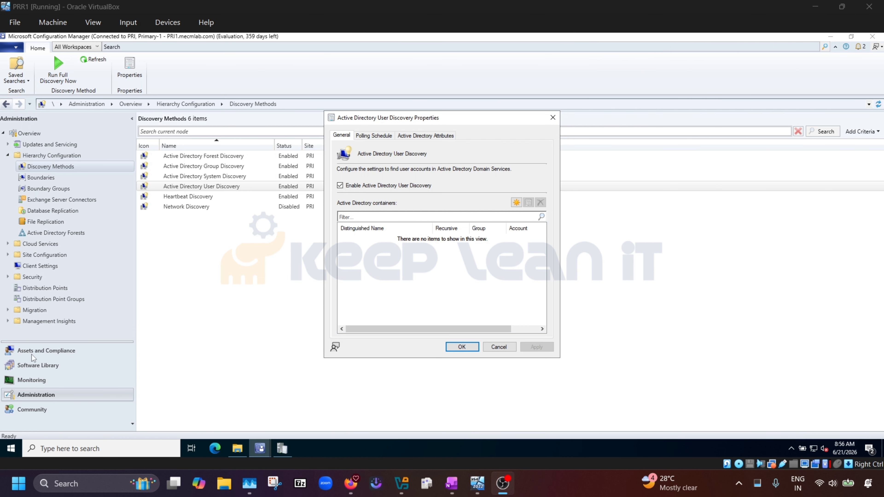
# Add the LDAP://CN=Users,DC=mecmlab,DC=com container to User Discovery and apply the settings.
pyautogui.click(283, 449)
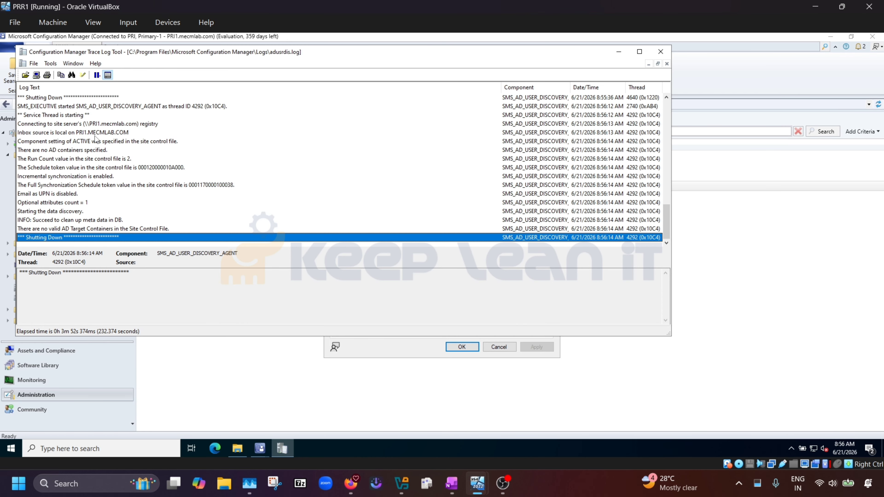
pyautogui.click(373, 347)
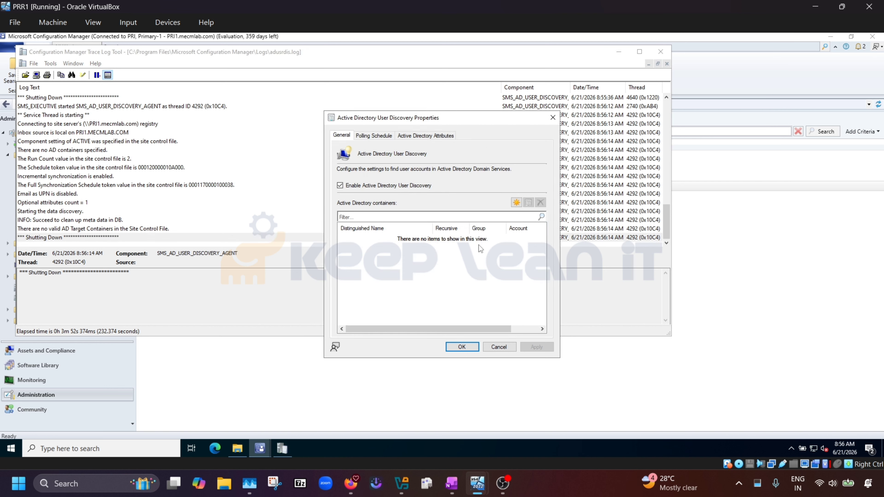
pyautogui.click(516, 204)
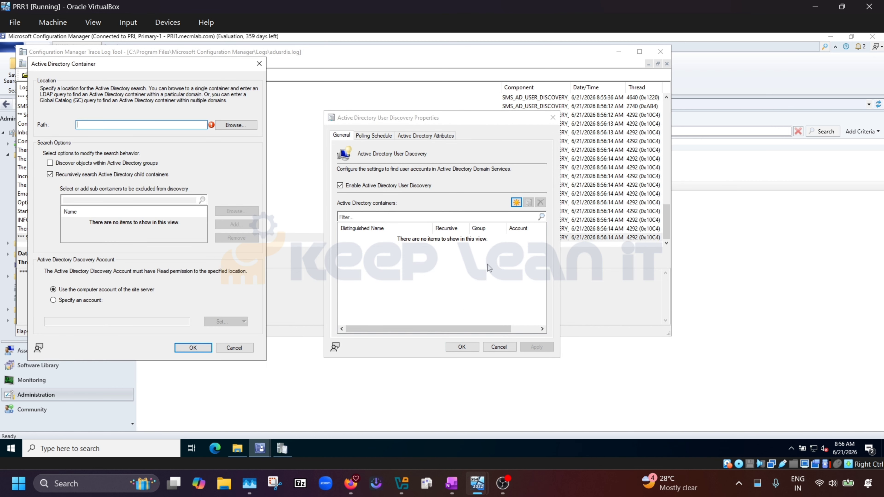
pyautogui.click(235, 124)
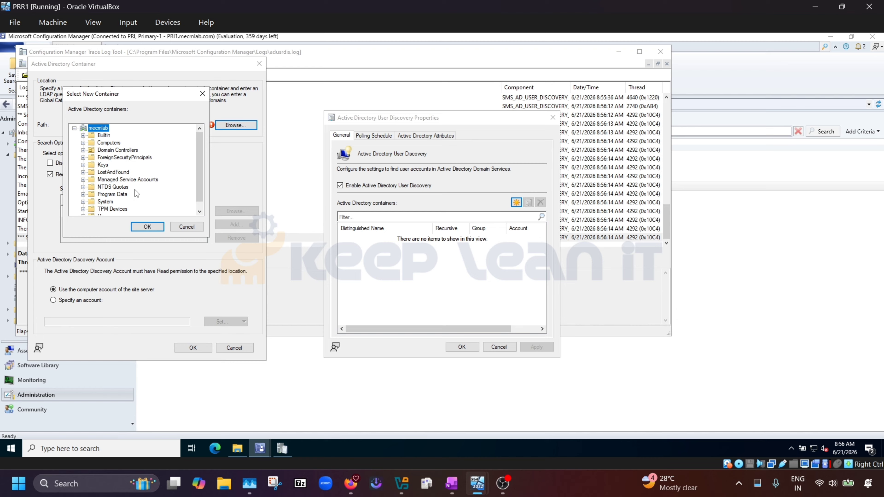
pyautogui.scroll(-1, 132, 194)
pyautogui.click(103, 210)
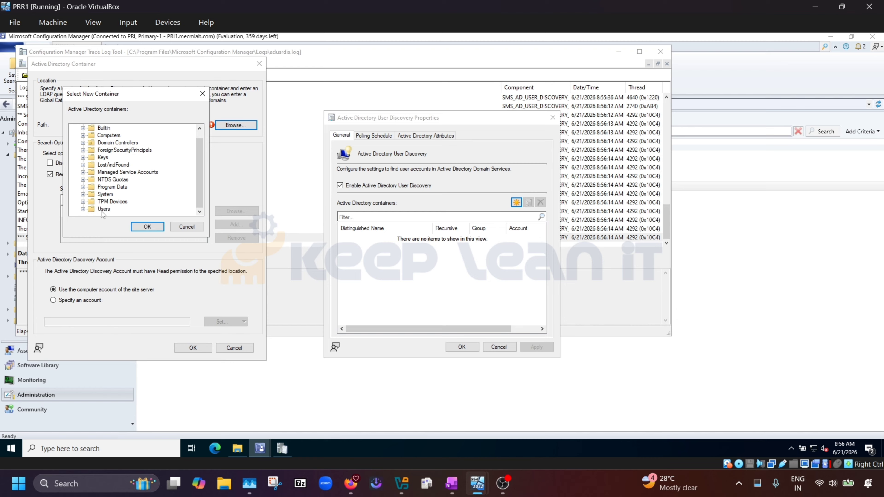
pyautogui.click(147, 227)
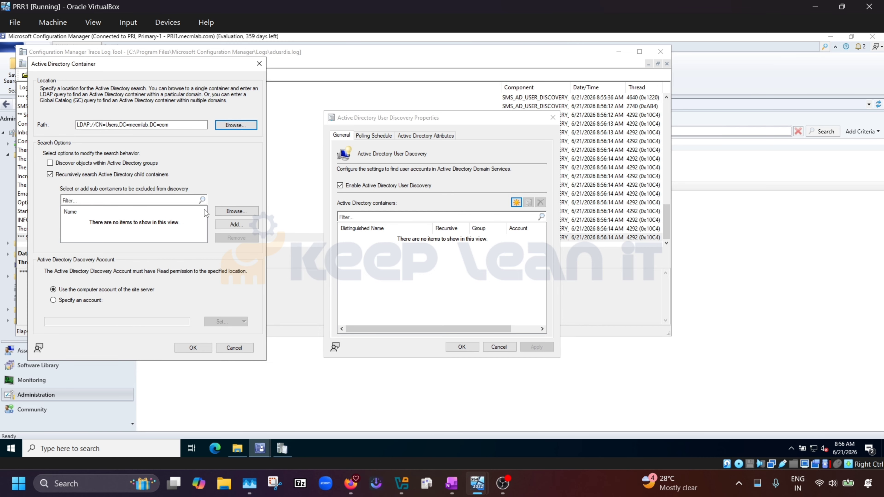
pyautogui.click(202, 348)
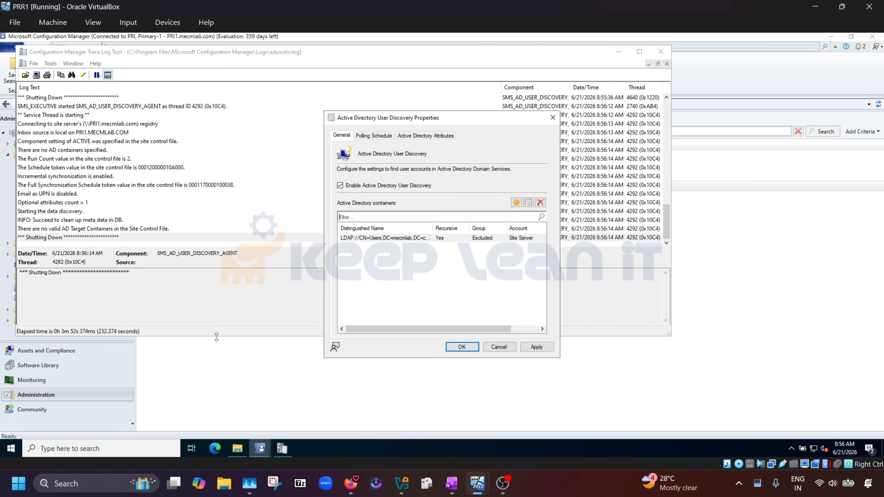
pyautogui.click(545, 348)
pyautogui.click(462, 347)
pyautogui.click(765, 298)
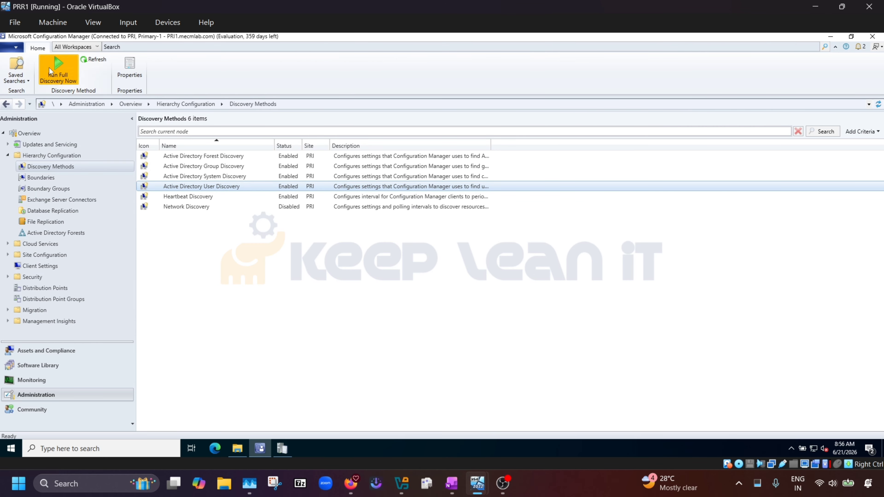
# Rerun full user discovery and bring up adusrdis.log.
pyautogui.click(56, 70)
pyautogui.click(470, 274)
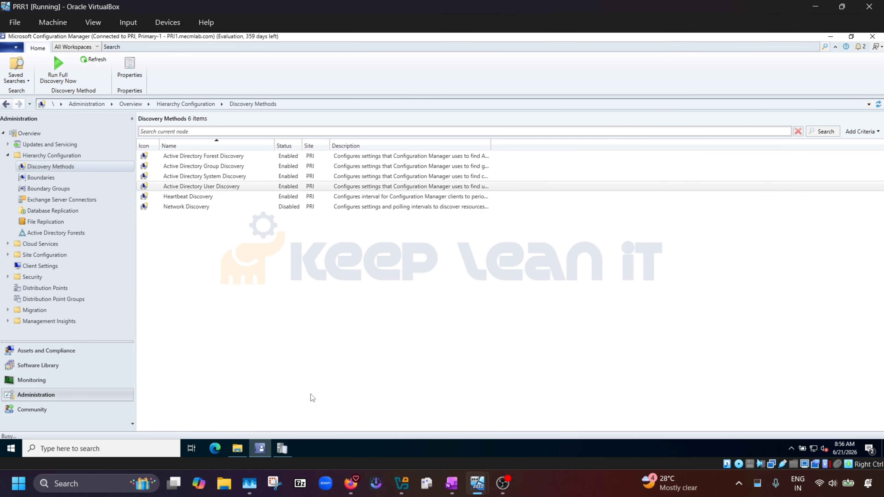
pyautogui.click(282, 448)
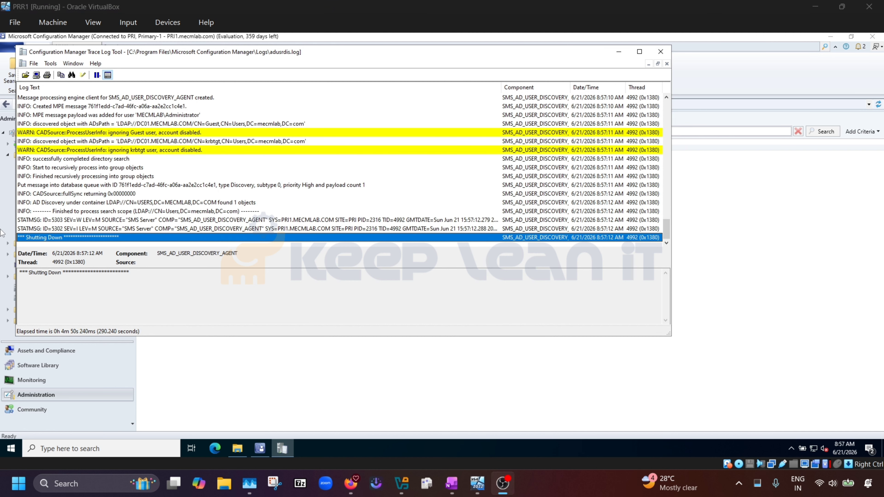
pyautogui.scroll(5, 212, 211)
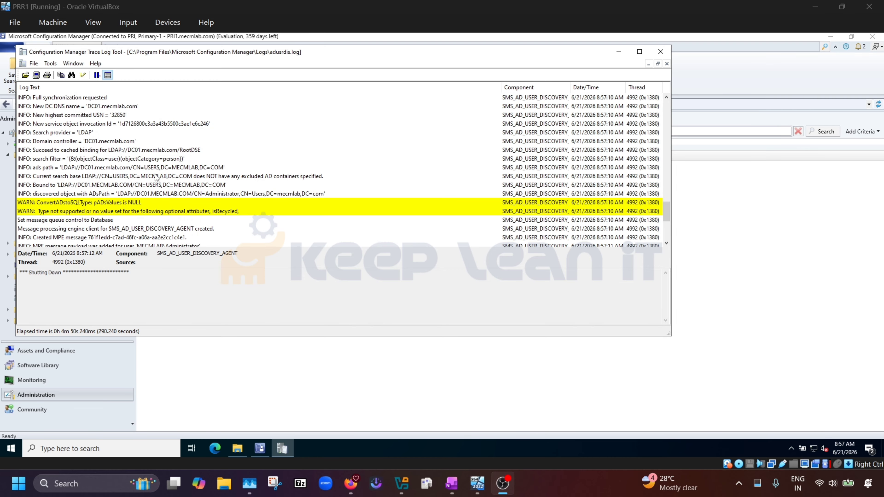
# Check the log's LDAP search path and status messages 5303 and 5302.
pyautogui.click(146, 171)
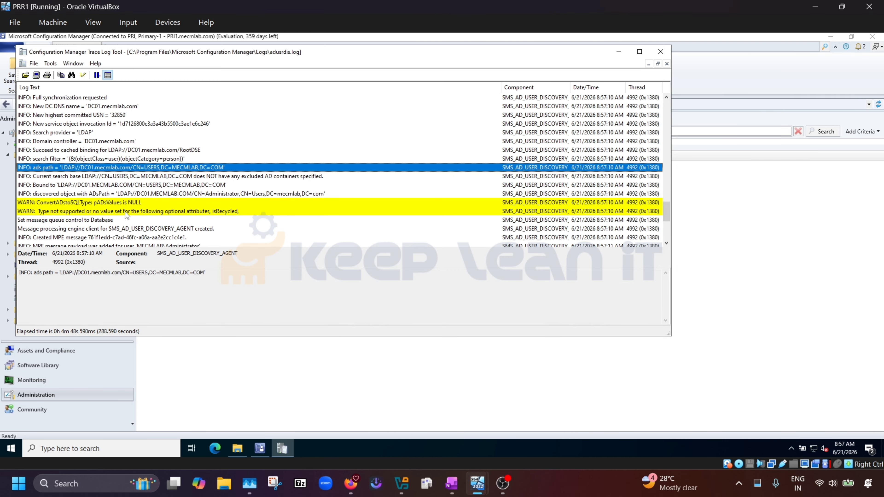
pyautogui.scroll(-1, 125, 214)
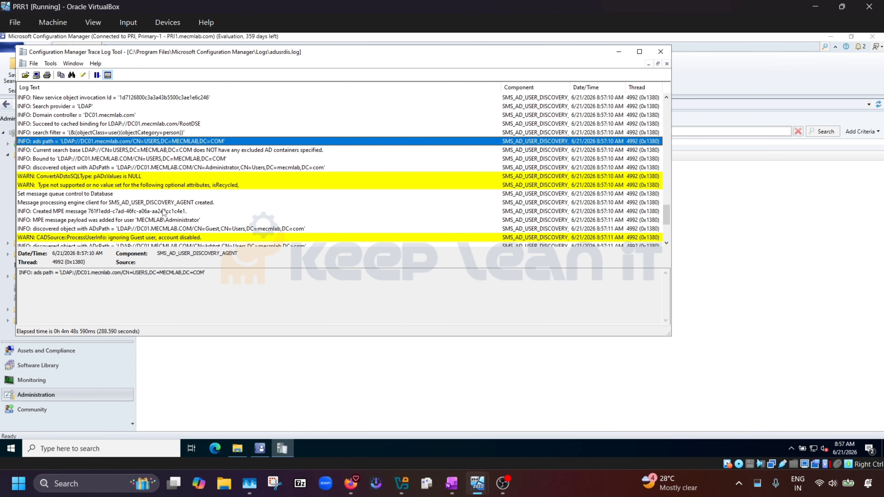
pyautogui.scroll(-4, 164, 213)
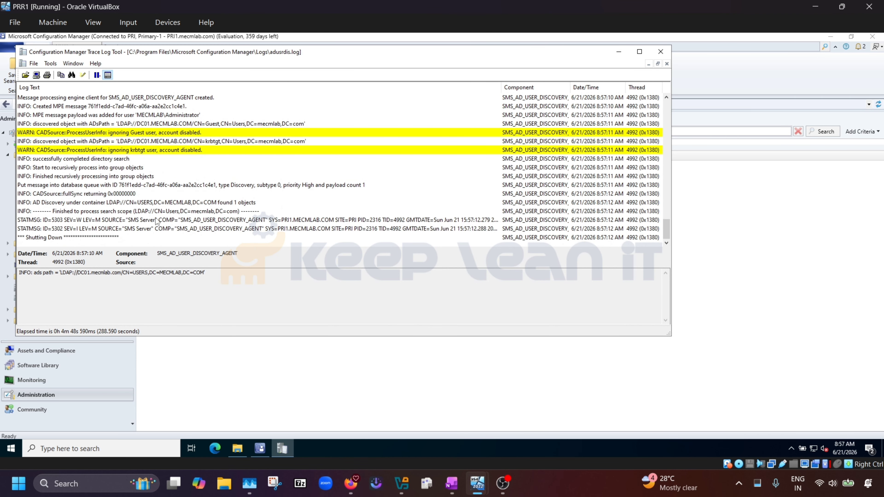
pyautogui.click(215, 220)
pyautogui.click(230, 230)
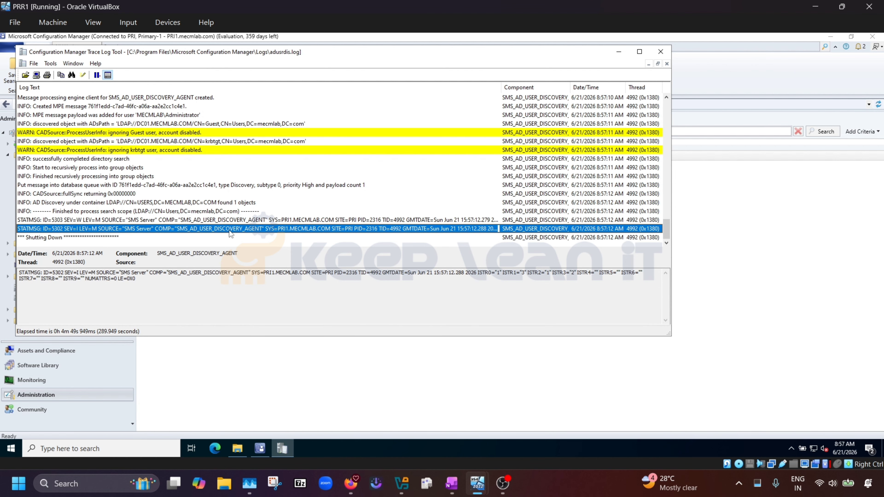
pyautogui.click(53, 393)
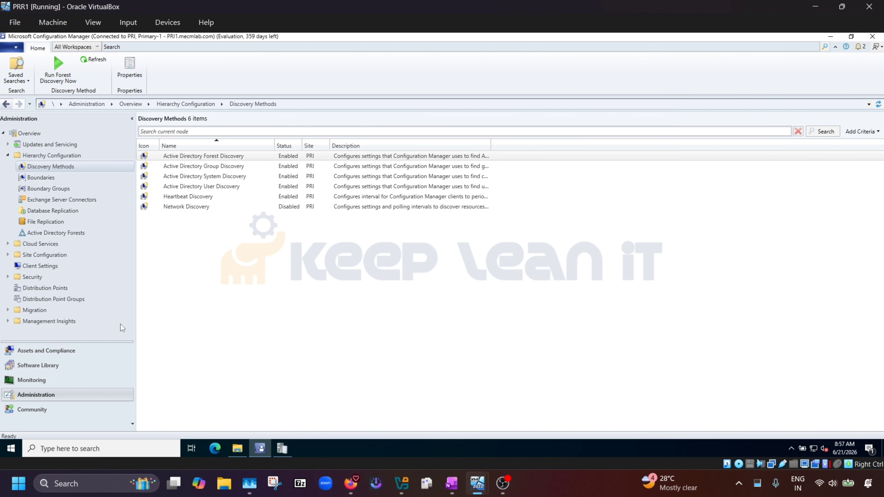
# Show the discovered MECMLAB\Administrator in Users with a widened Name column, then switch to DC01.
pyautogui.click(70, 351)
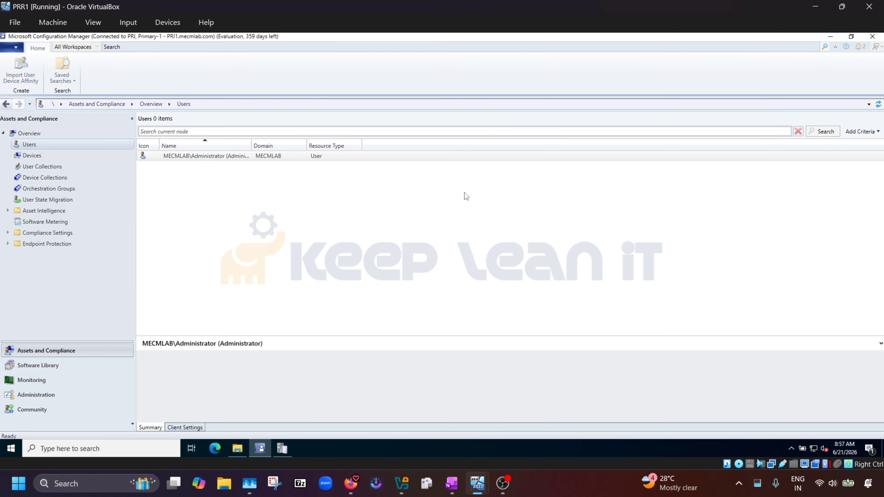
pyautogui.doubleClick(251, 145)
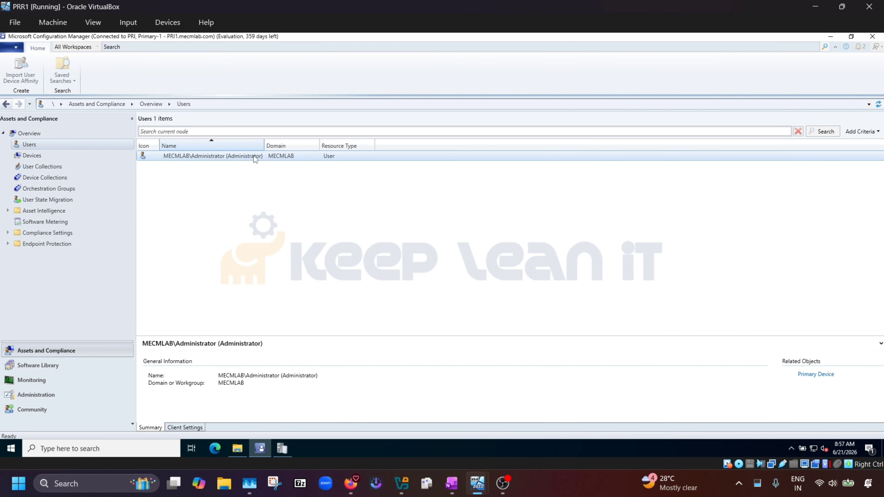
pyautogui.click(200, 157)
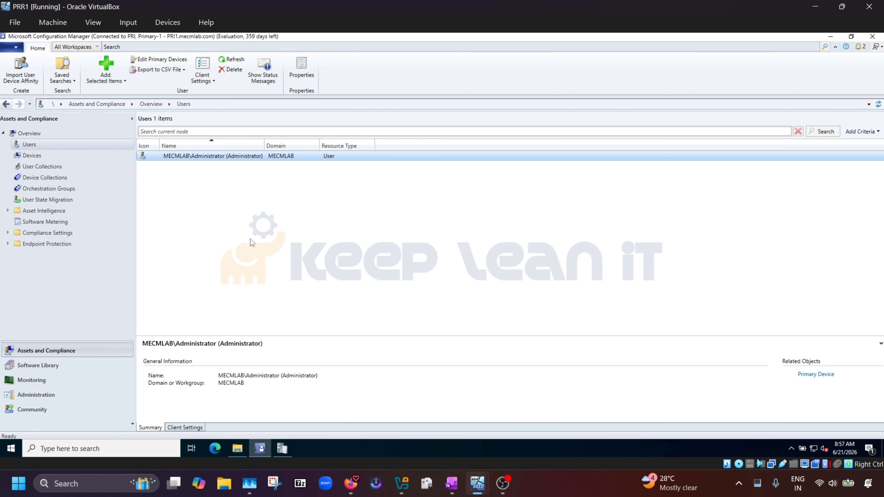
pyautogui.moveTo(477, 482)
pyautogui.click(435, 433)
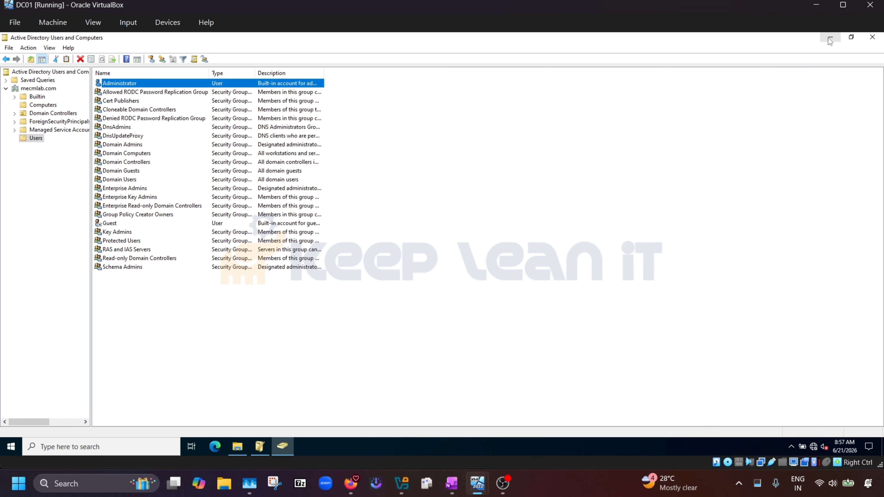
# Minimize the DC01 VirtualBox window to return to the PRI1 console.
pyautogui.click(816, 5)
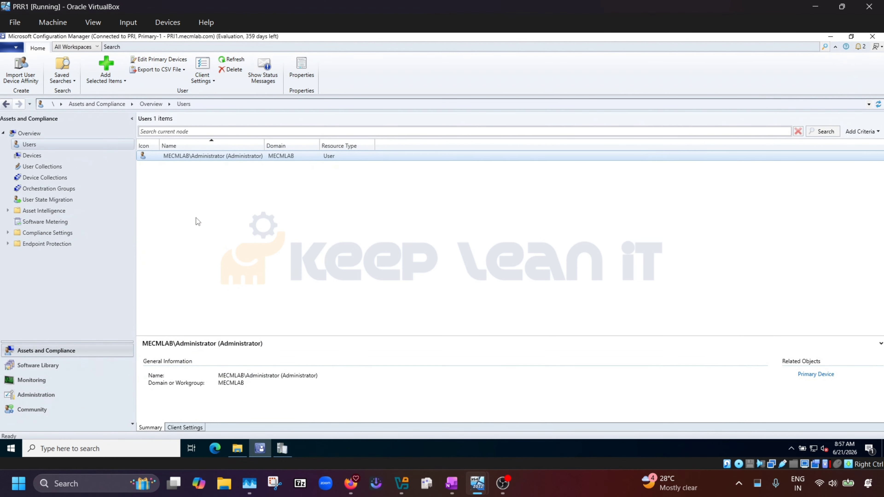
# Add a recursive 'Group Dis' location scope on the mecmlab Users container to AD Group Discovery.
pyautogui.click(40, 394)
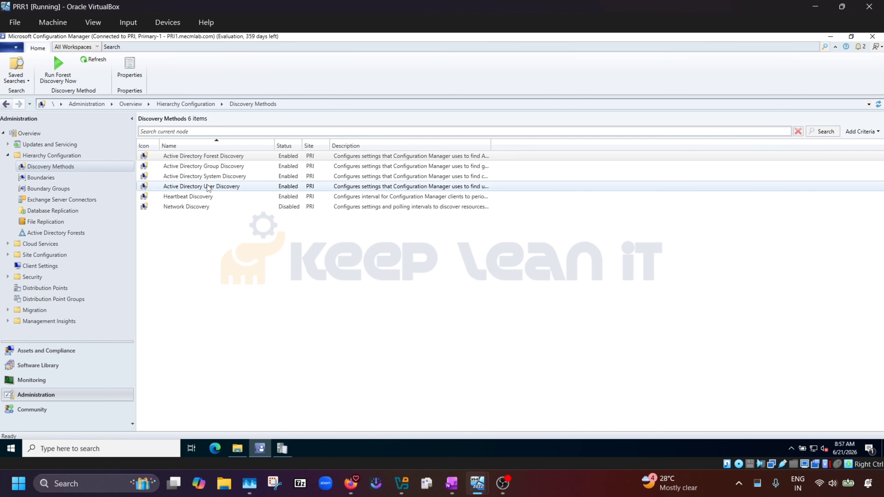
pyautogui.click(233, 169)
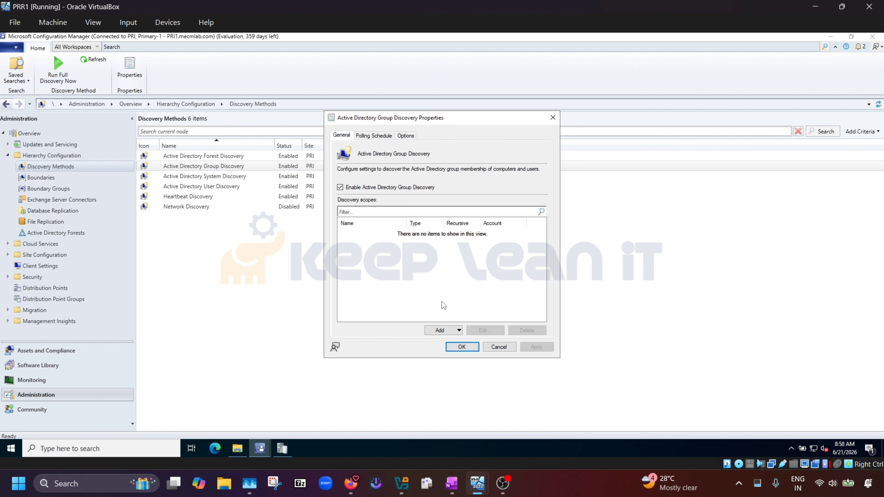
pyautogui.click(440, 330)
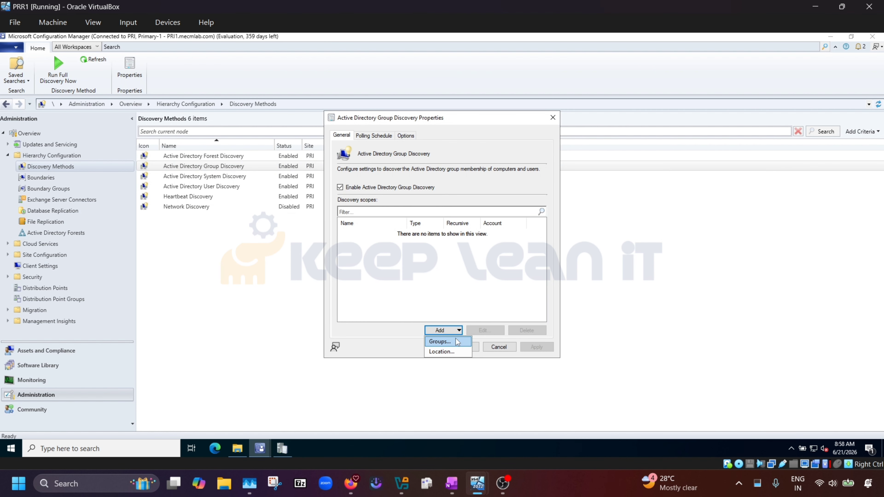
pyautogui.click(443, 352)
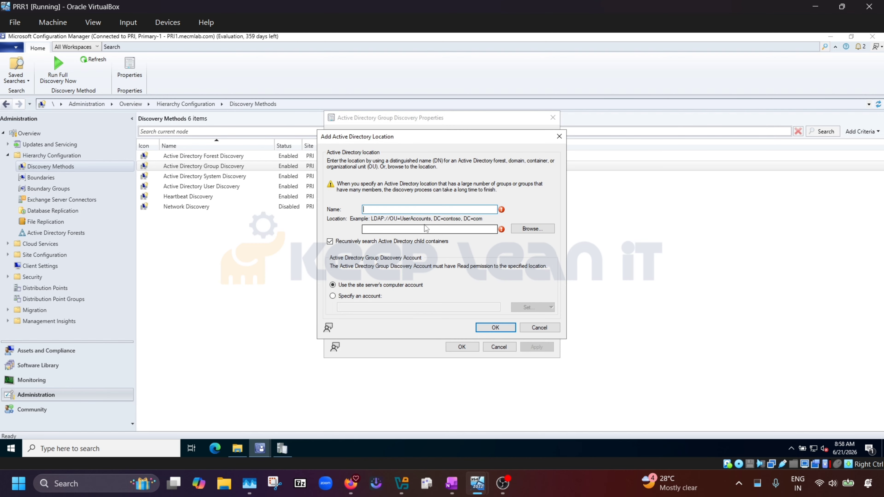
pyautogui.click(527, 230)
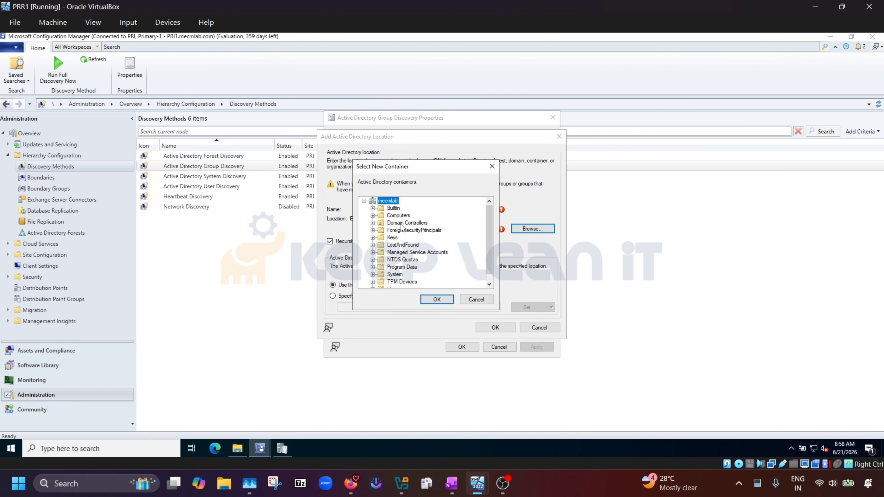
pyautogui.scroll(-1, 405, 265)
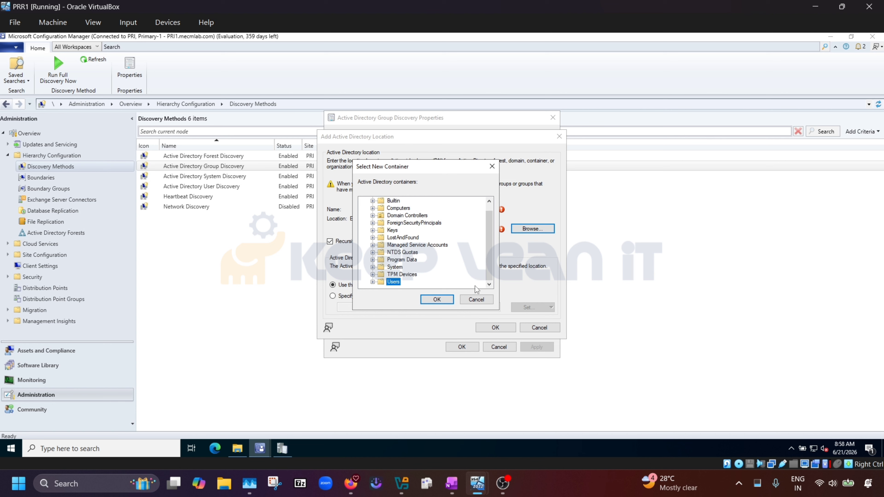
pyautogui.click(435, 300)
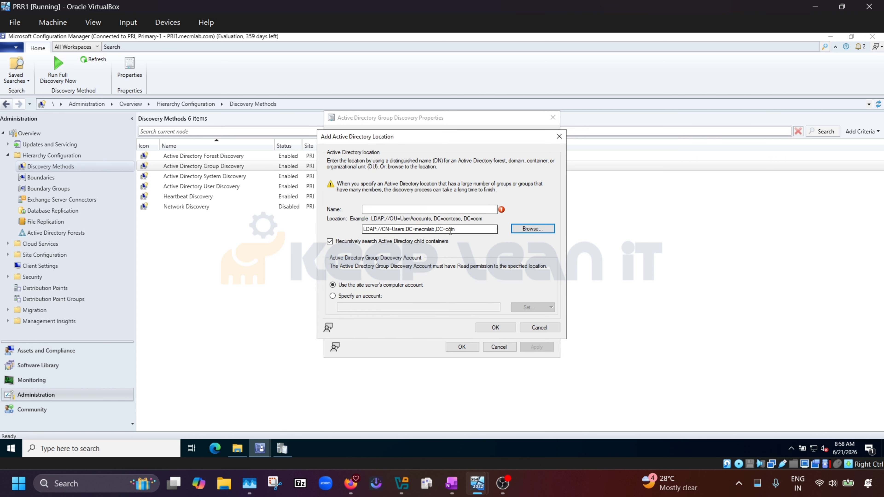
pyautogui.click(425, 210)
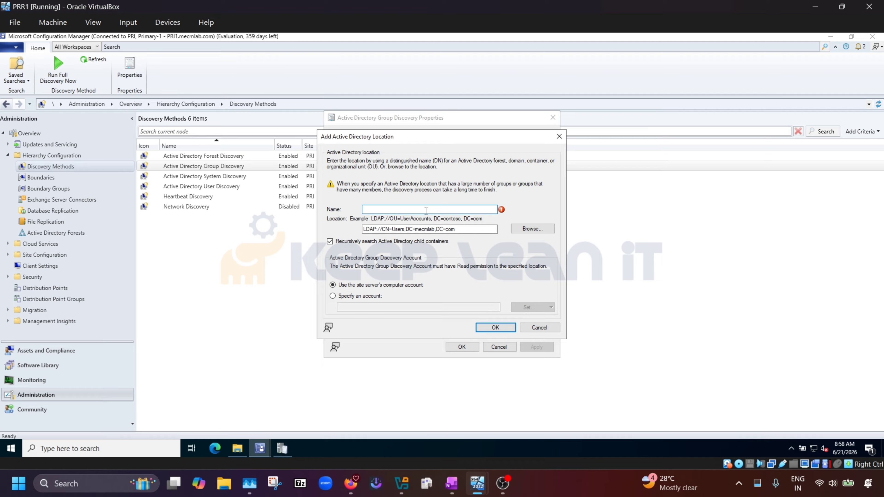
pyautogui.write('Group Dis')
pyautogui.click(497, 327)
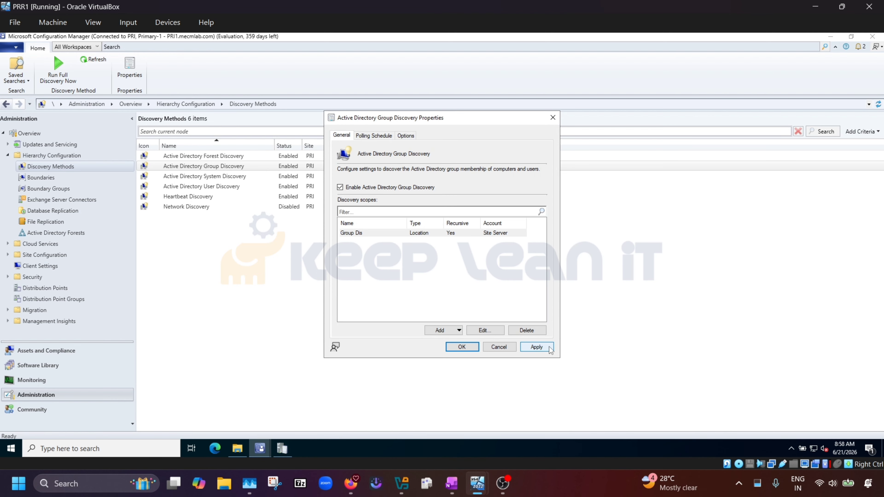
pyautogui.click(458, 348)
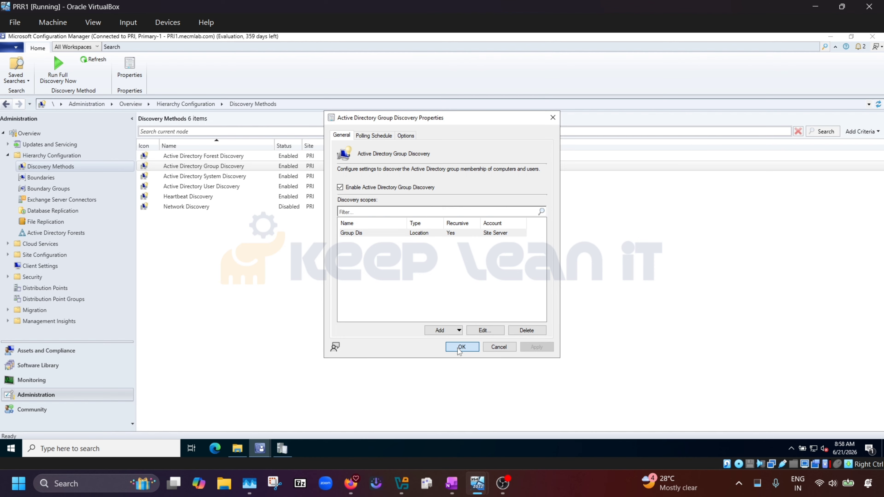
# Run a full group discovery and check the user discovery log.
pyautogui.click(55, 70)
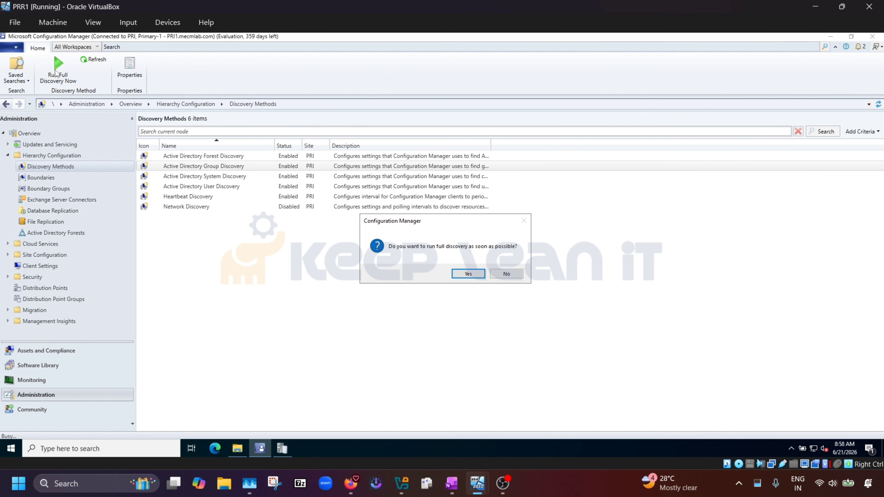
pyautogui.click(467, 274)
pyautogui.click(238, 448)
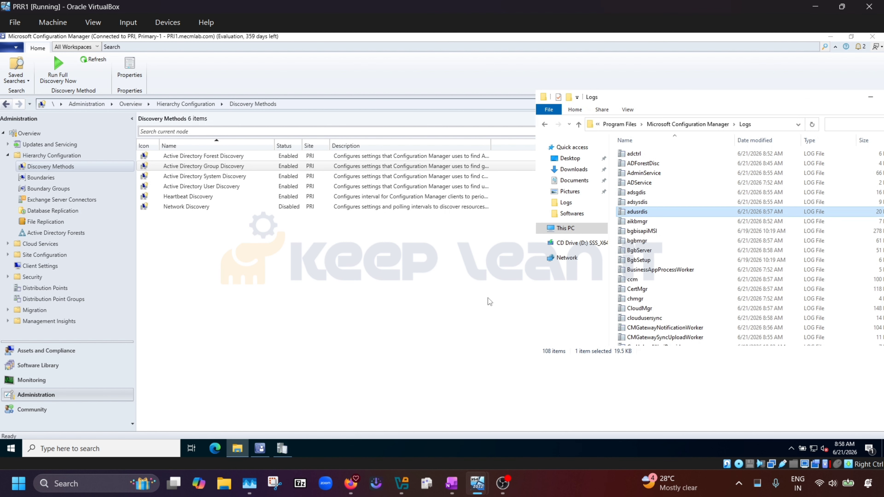
pyautogui.click(282, 449)
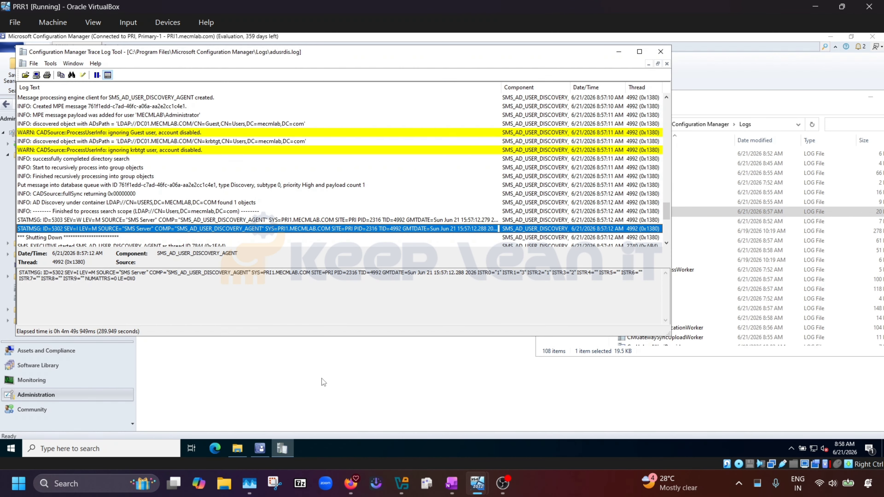
pyautogui.scroll(-5, 271, 156)
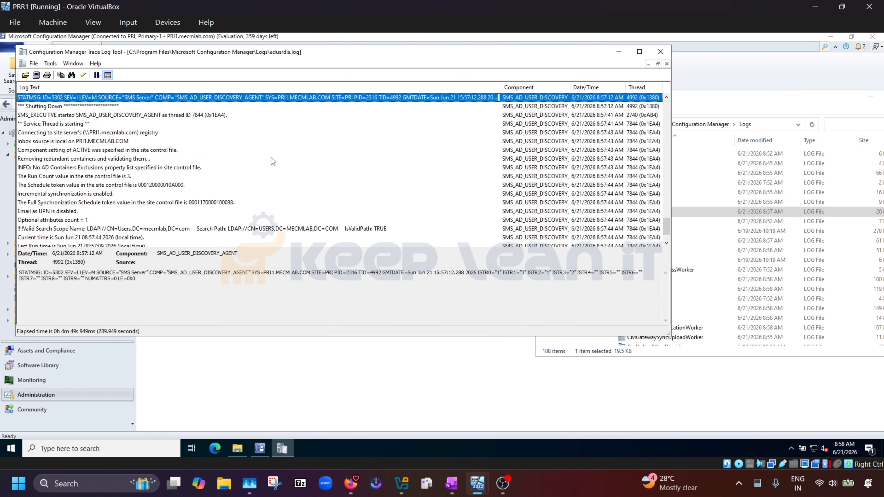
pyautogui.scroll(-1, 273, 162)
# Review group entries like Domain Computers in adsgdis.log, then view the 21 discovered users and groups.
pyautogui.click(660, 52)
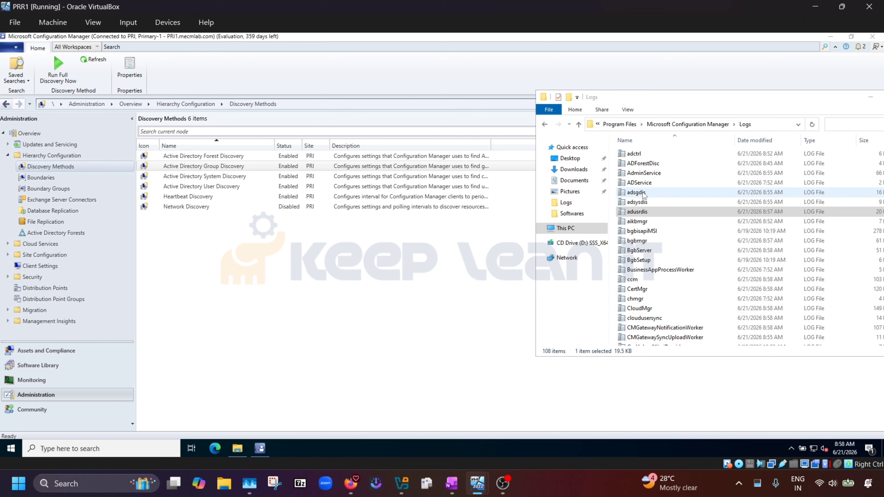
pyautogui.click(656, 193)
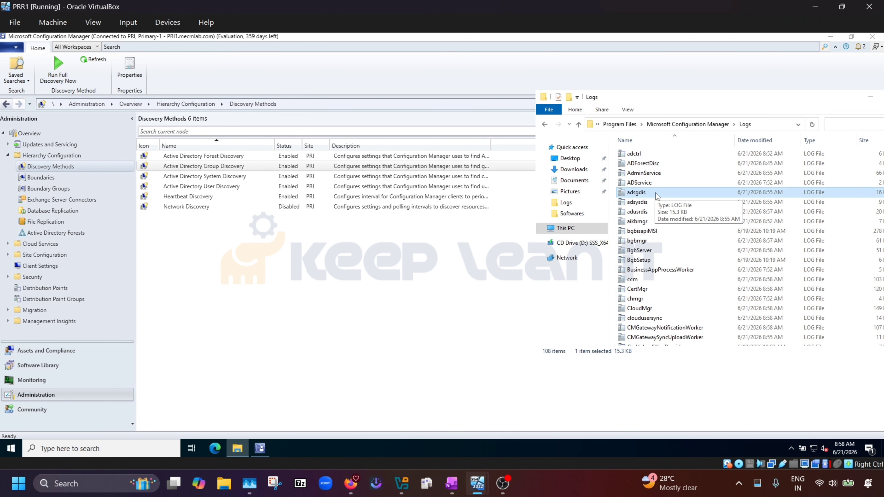
pyautogui.doubleClick(657, 195)
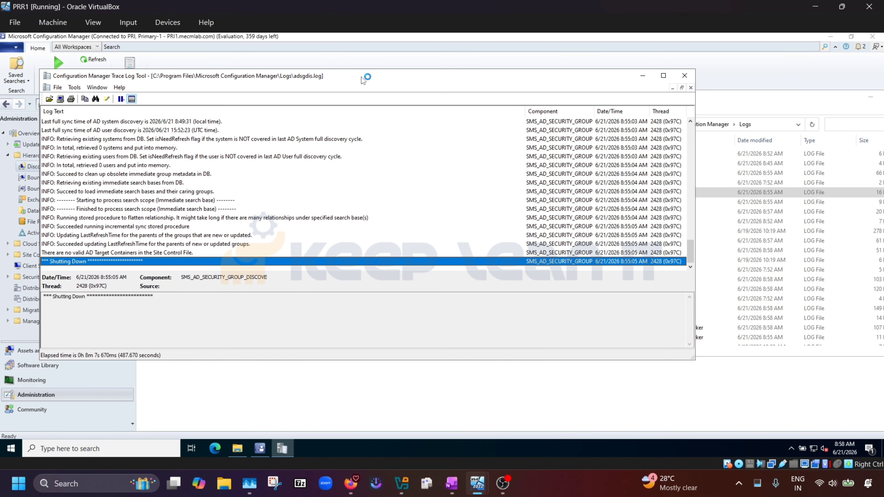
pyautogui.moveTo(365, 75); pyautogui.dragTo(532, 82)
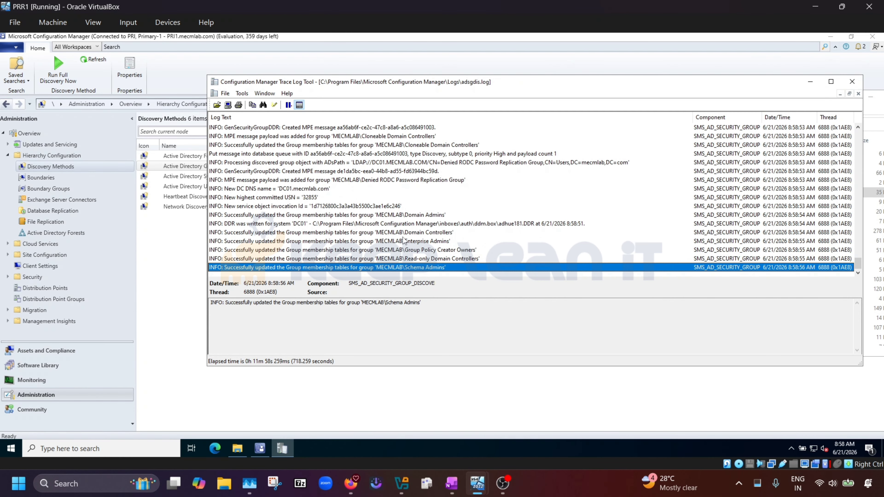
pyautogui.click(397, 159)
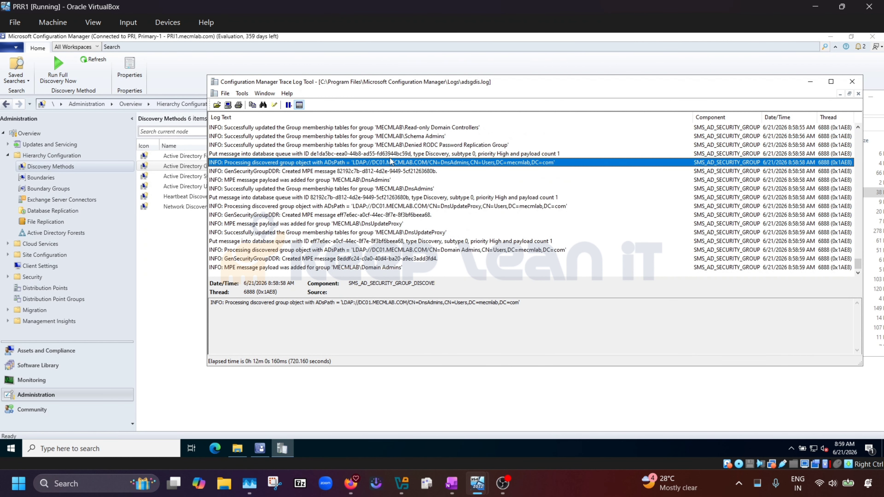
pyautogui.scroll(3, 372, 164)
pyautogui.click(401, 195)
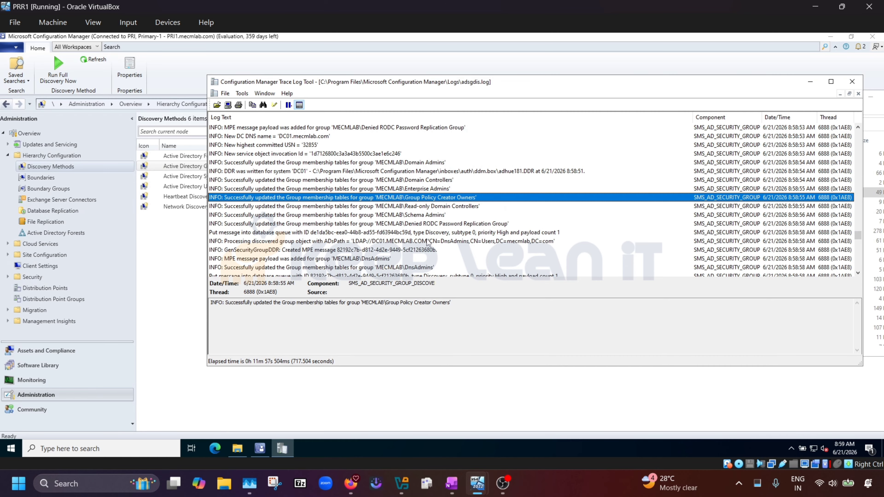
pyautogui.scroll(-8, 386, 200)
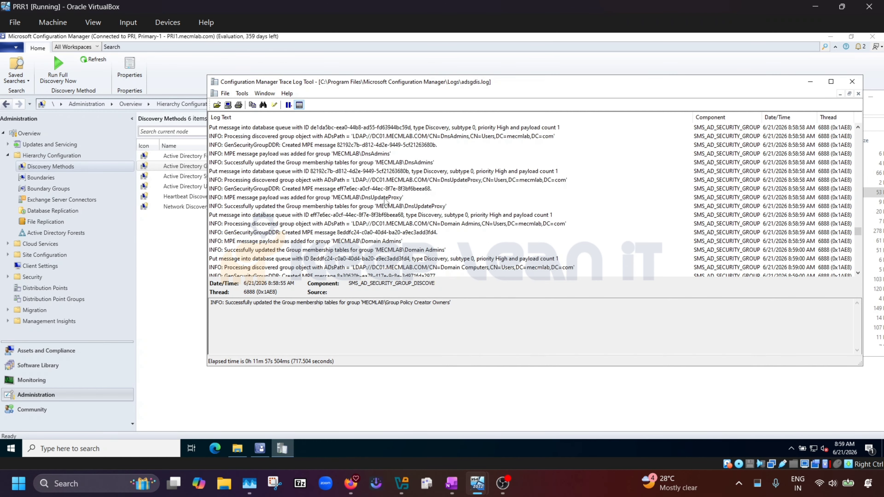
pyautogui.click(385, 198)
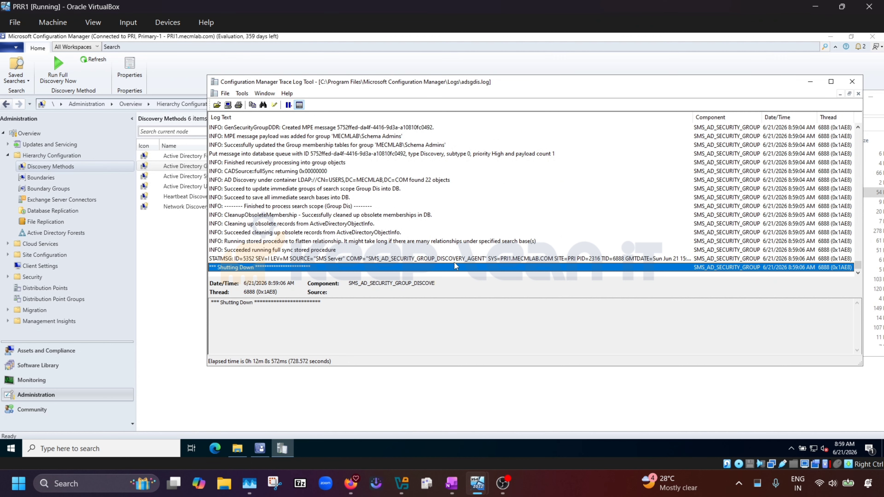
pyautogui.click(47, 352)
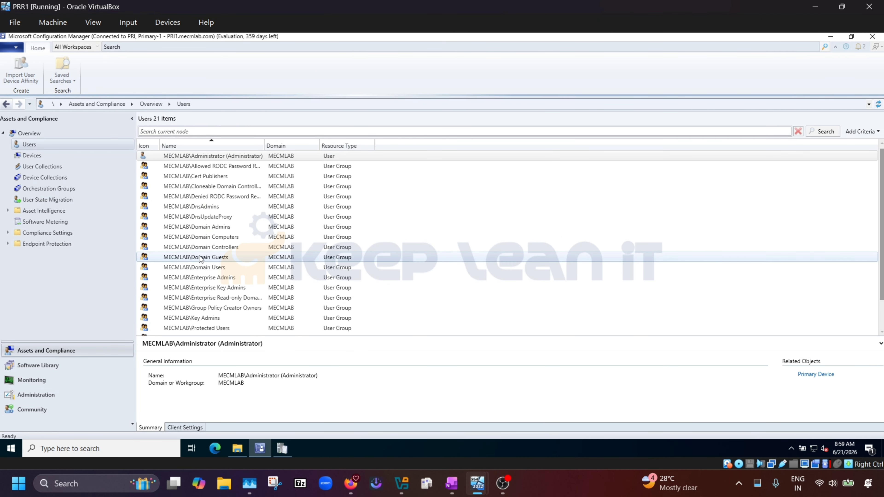
# Scroll through the discovered users and groups, then go back to Discovery Methods.
pyautogui.scroll(-1, 243, 236)
pyautogui.scroll(1, 237, 267)
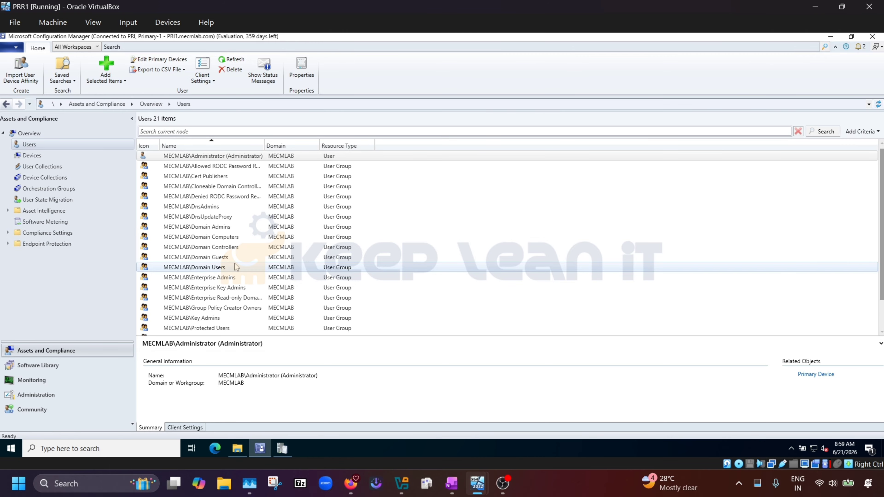
pyautogui.scroll(-1, 237, 226)
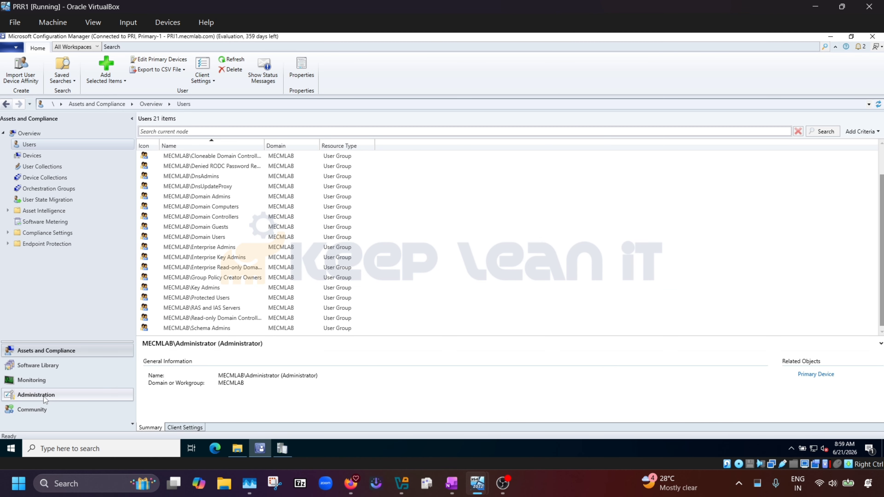
pyautogui.click(36, 394)
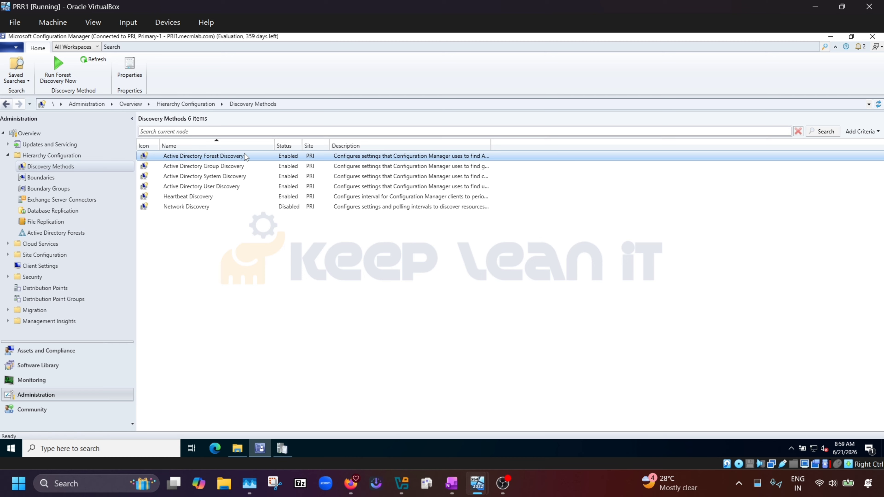
# Run a full AD System Discovery and list the Devices, including DC01 and PRI1.
pyautogui.click(230, 175)
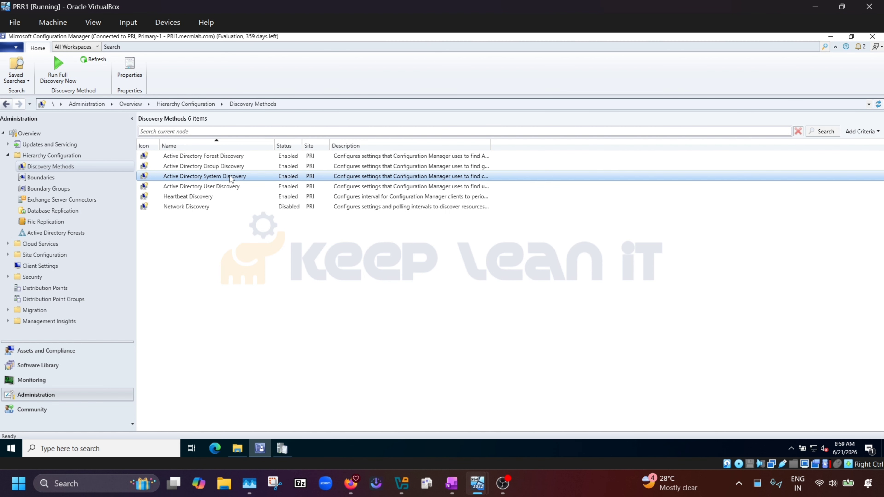
pyautogui.click(55, 70)
pyautogui.click(468, 274)
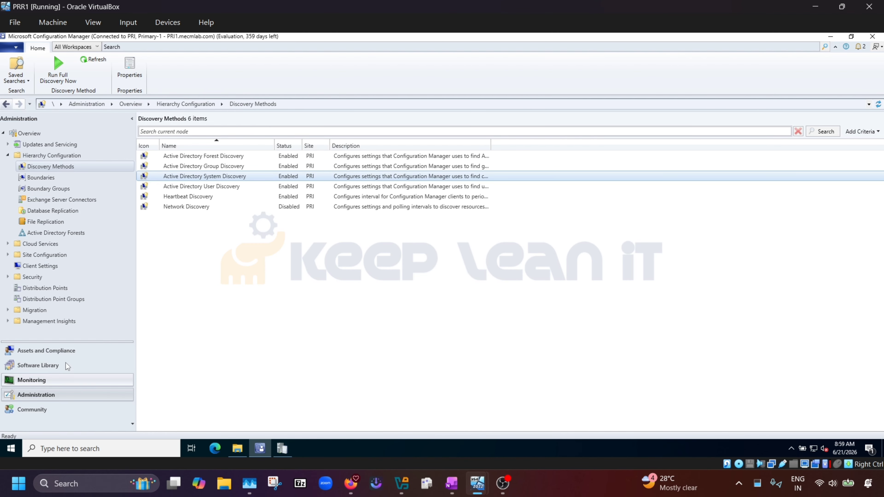
pyautogui.click(83, 346)
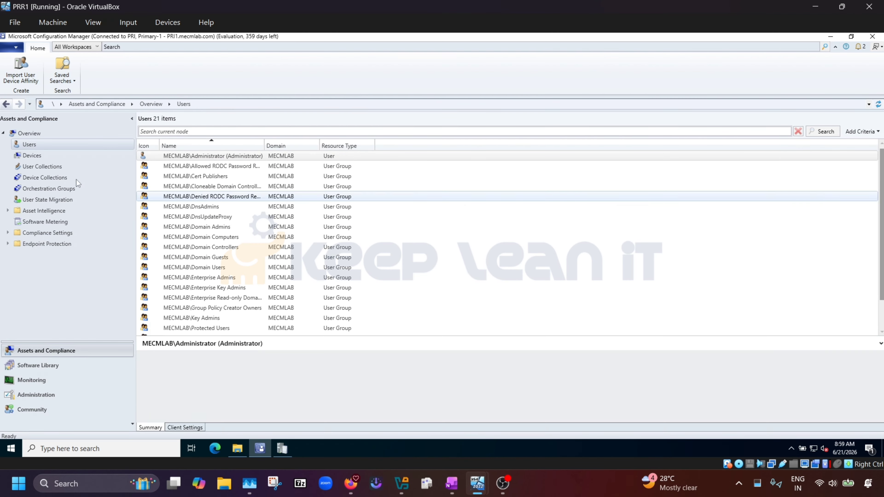
pyautogui.click(35, 155)
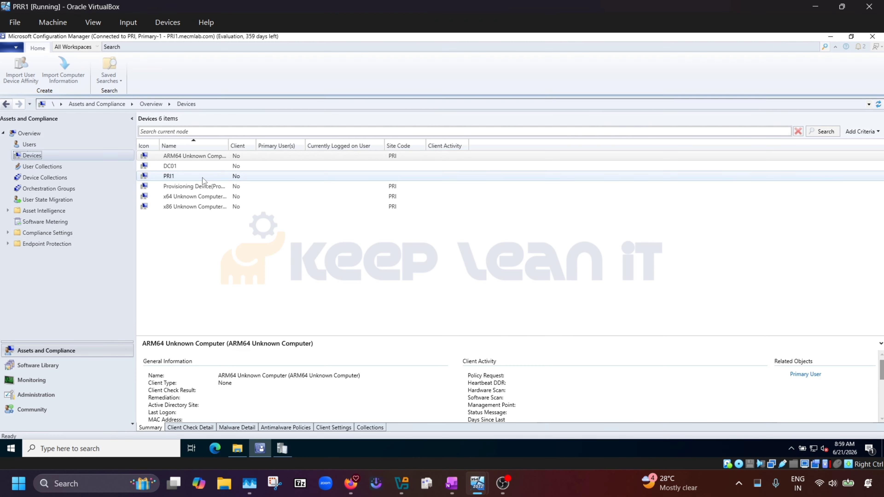
# Inspect the DC01 and PRI1 devices and auto-fit the Name column to show full names.
pyautogui.click(171, 170)
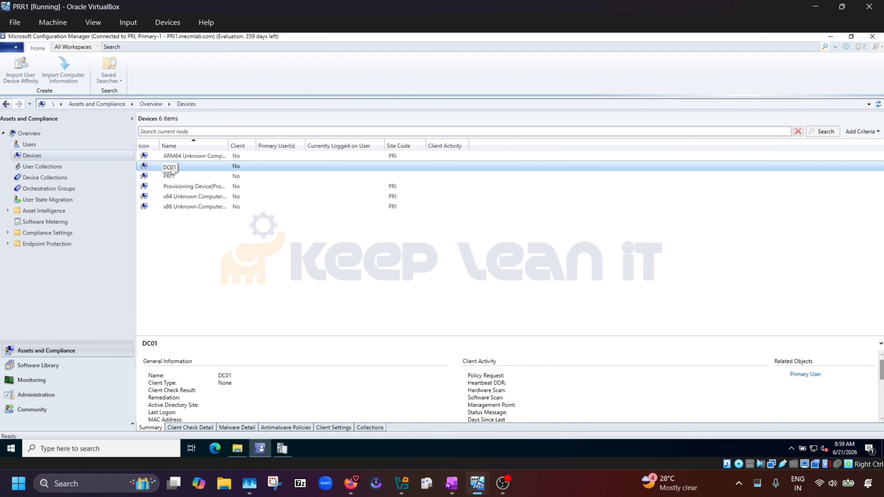
pyautogui.click(167, 176)
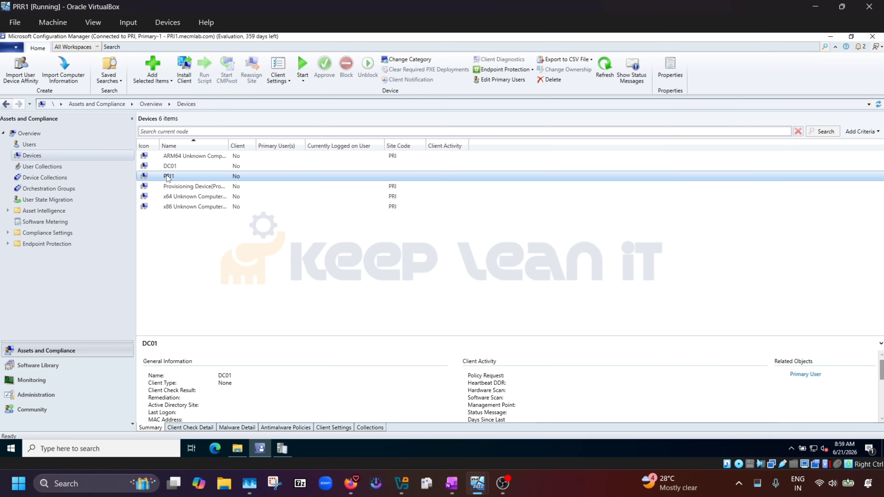
pyautogui.click(175, 245)
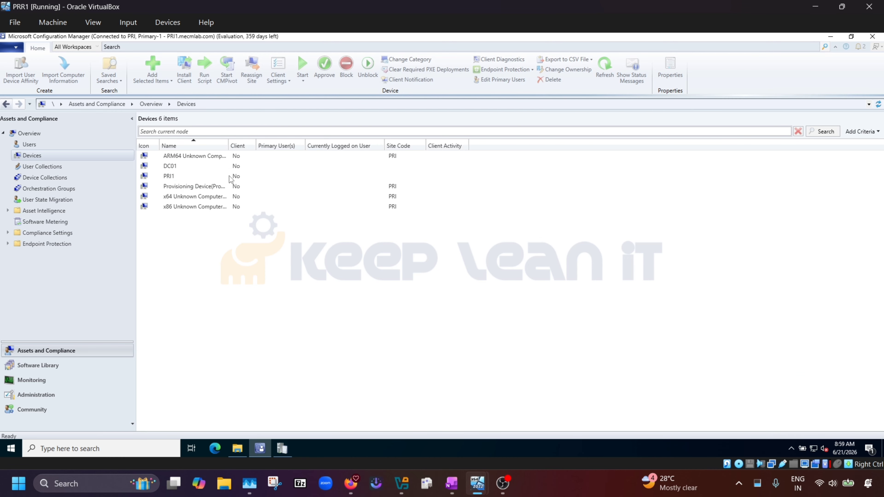
pyautogui.doubleClick(231, 145)
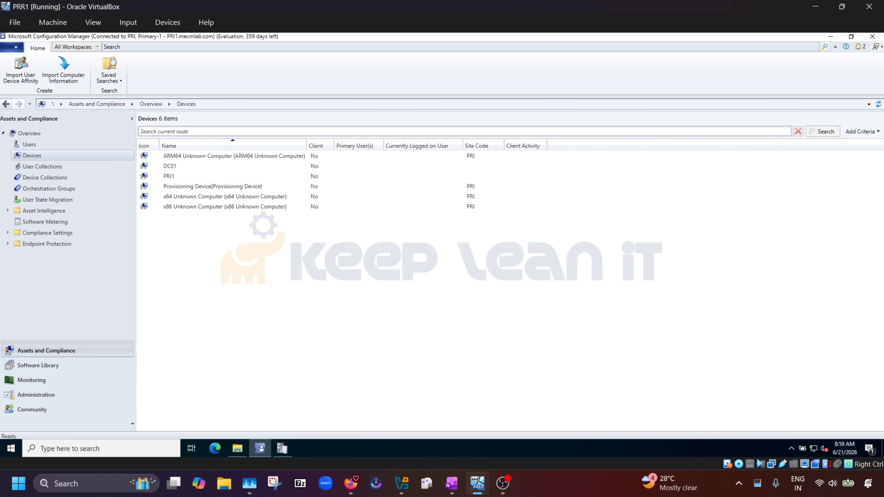
pyautogui.hotkey('alt', 'Tab')
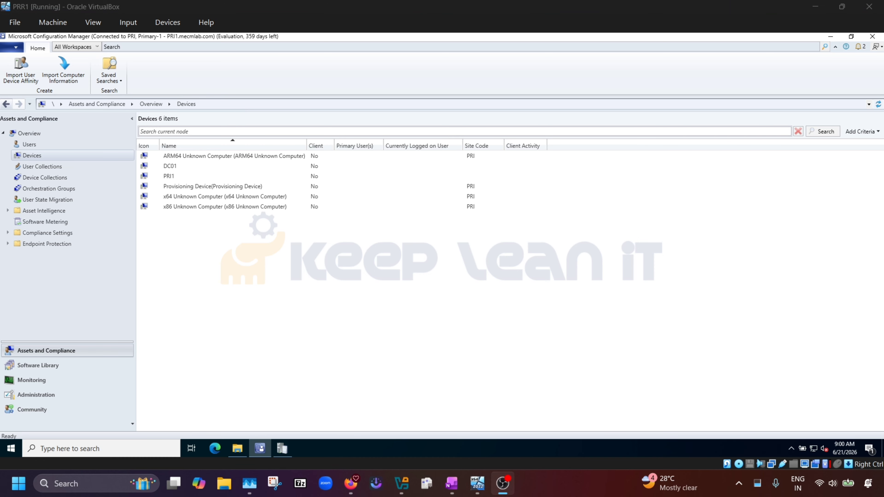
pyautogui.click(215, 210)
# In the OneNote lab checklist, highlight Step 9, Verify System Management Publishing, several times.
pyautogui.moveTo(451, 483)
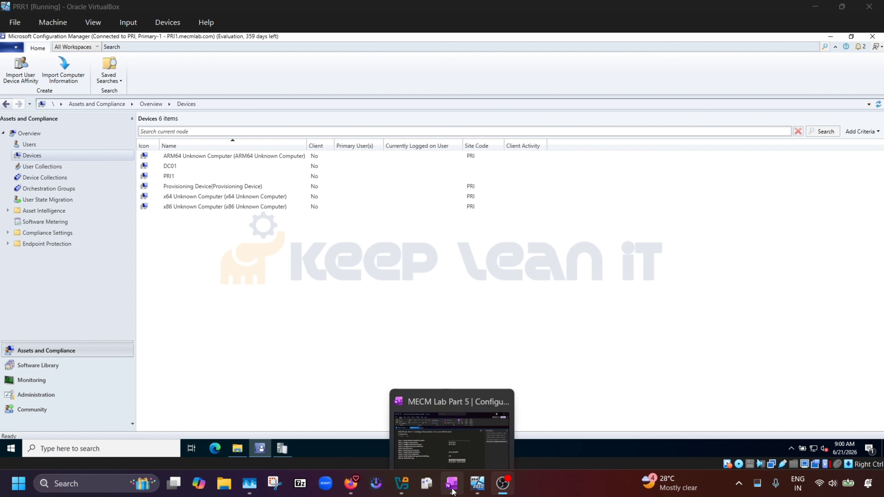
pyautogui.click(451, 428)
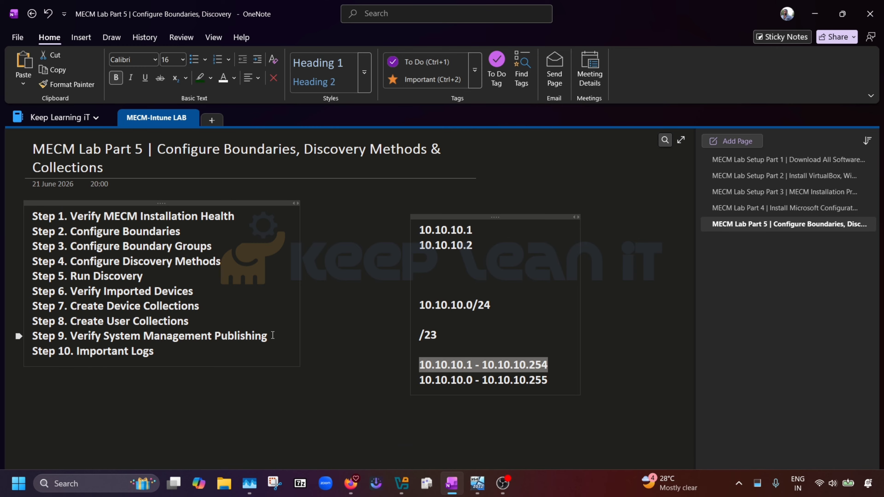
pyautogui.moveTo(271, 336); pyautogui.dragTo(143, 335)
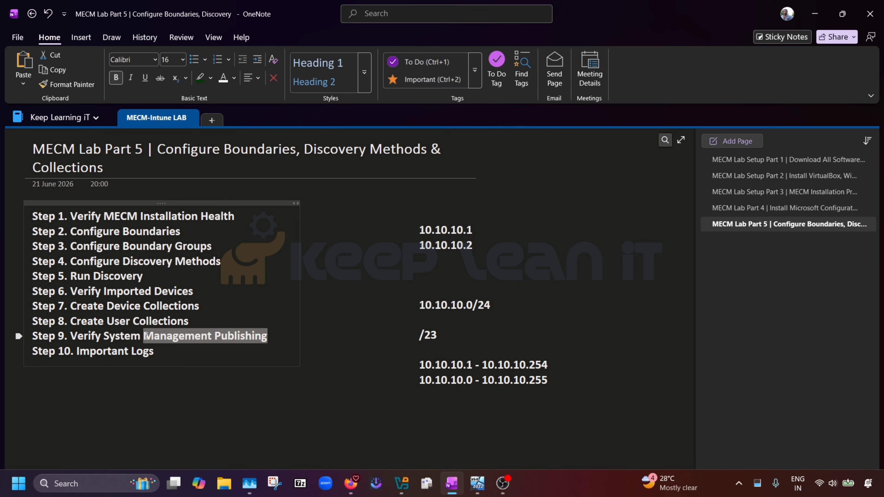
pyautogui.click(181, 354)
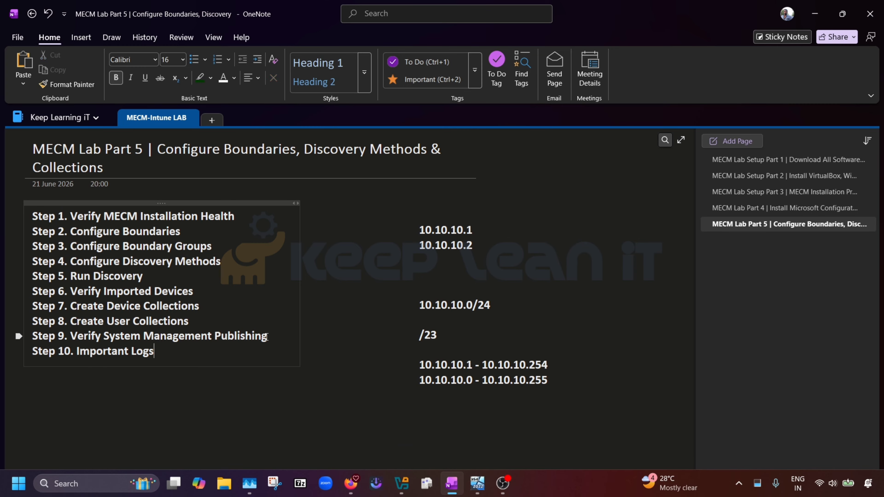
pyautogui.moveTo(263, 336); pyautogui.dragTo(70, 335)
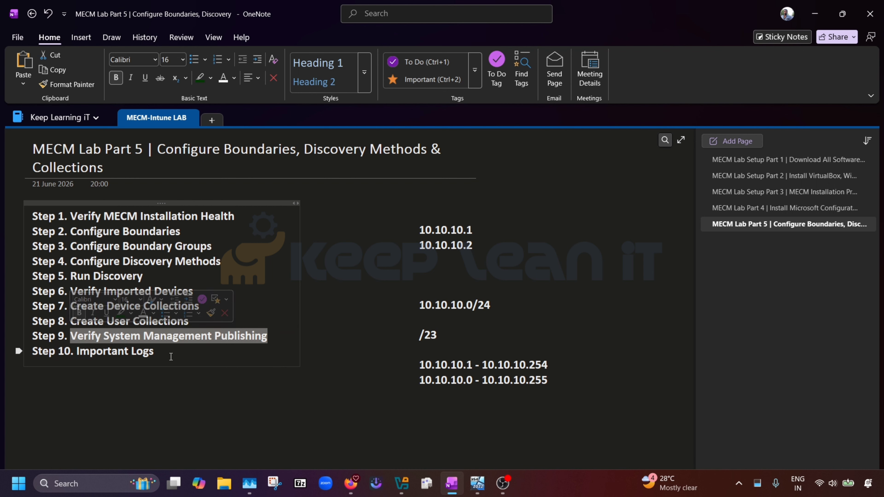
pyautogui.click(191, 356)
pyautogui.moveTo(268, 336); pyautogui.dragTo(71, 336)
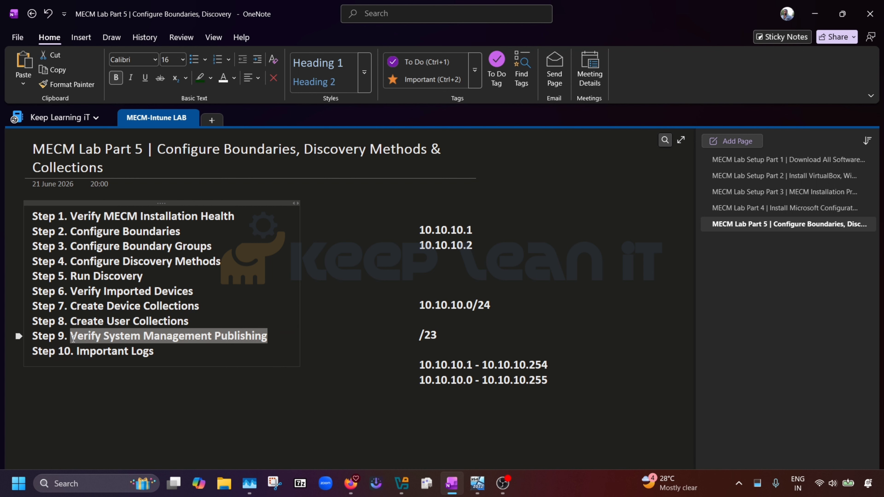
pyautogui.click(221, 358)
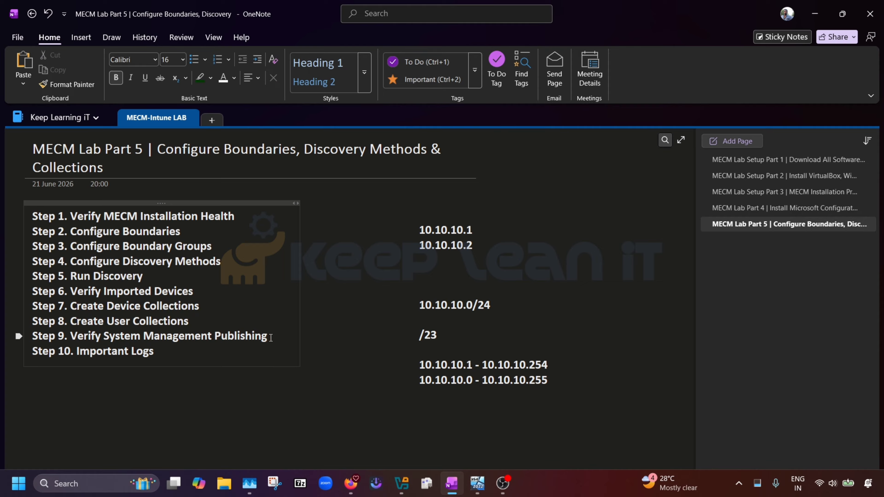
pyautogui.moveTo(270, 336); pyautogui.dragTo(74, 343)
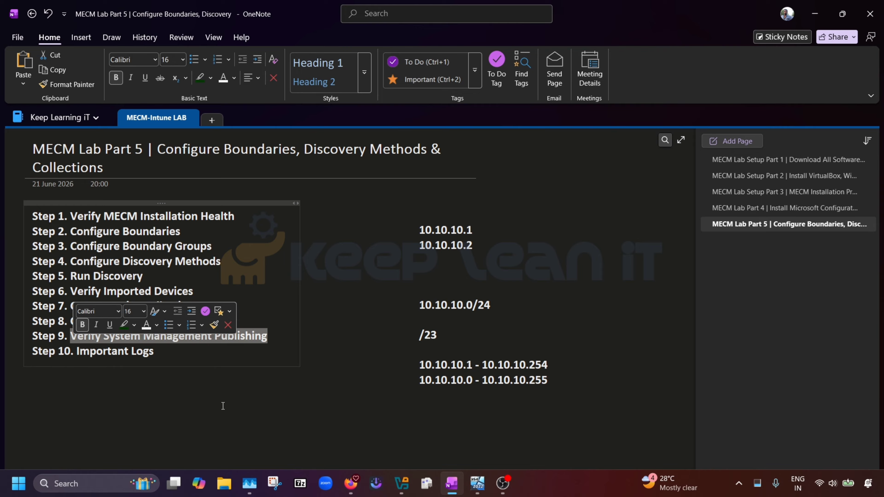
pyautogui.click(208, 362)
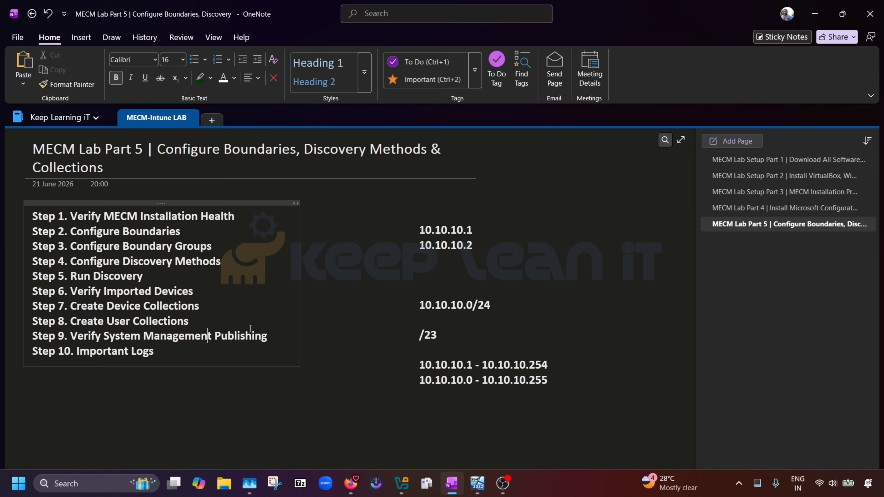
pyautogui.moveTo(269, 336); pyautogui.dragTo(71, 339)
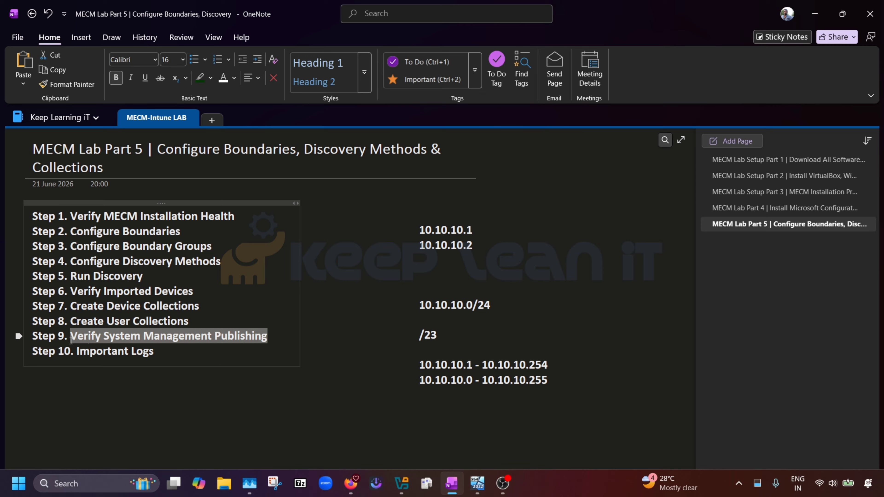
pyautogui.click(161, 352)
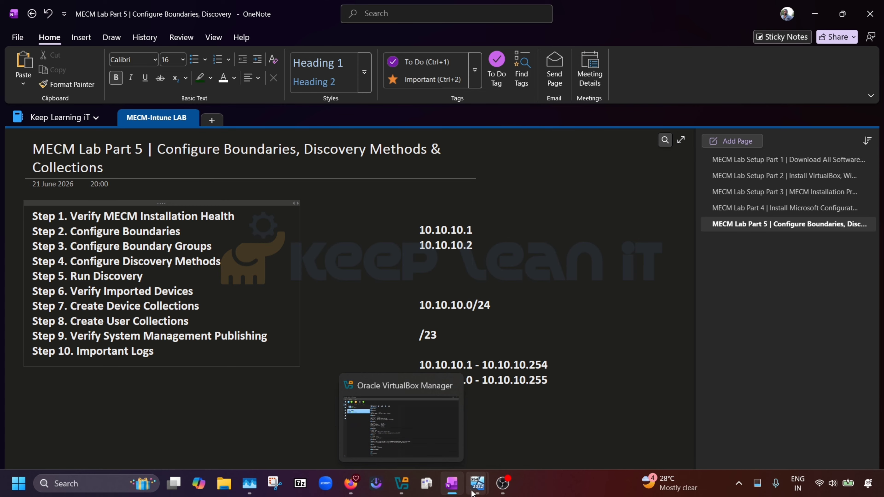
# On the PRR1 VM, open hman.log in CMTrace from the maximized Configuration Manager Logs folder.
pyautogui.moveTo(477, 488)
pyautogui.click(519, 433)
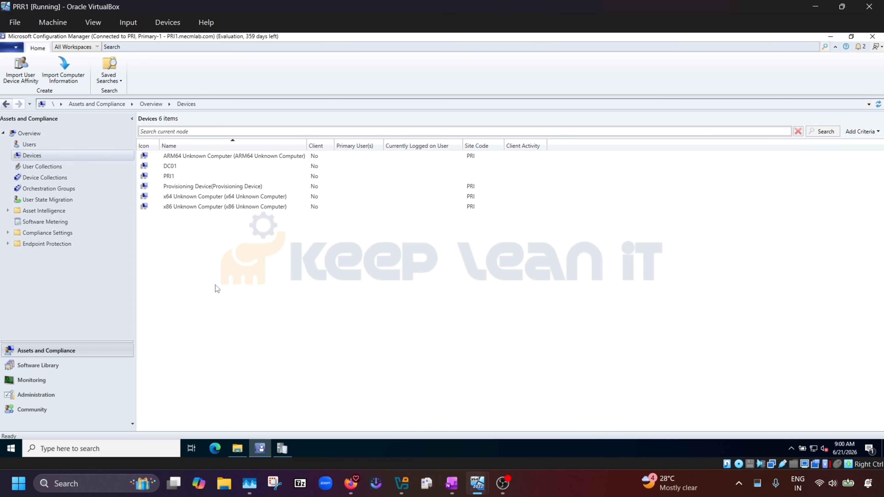
pyautogui.click(238, 448)
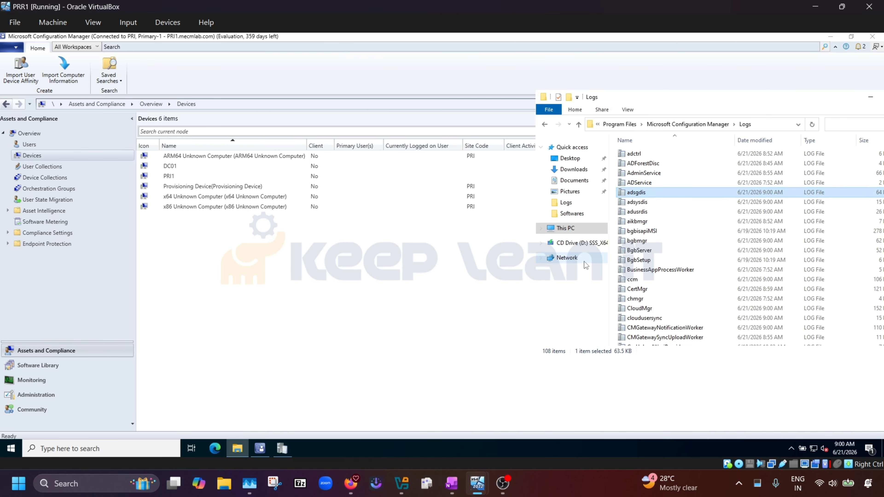
pyautogui.doubleClick(792, 101)
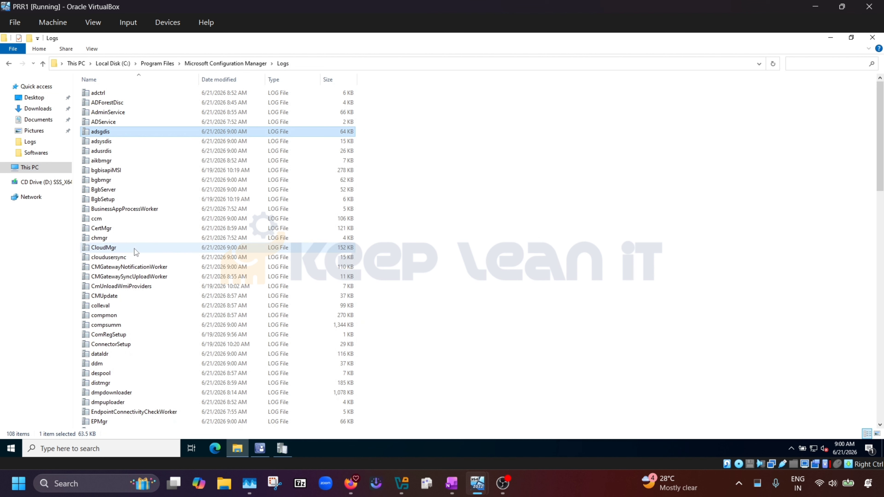
pyautogui.click(99, 241)
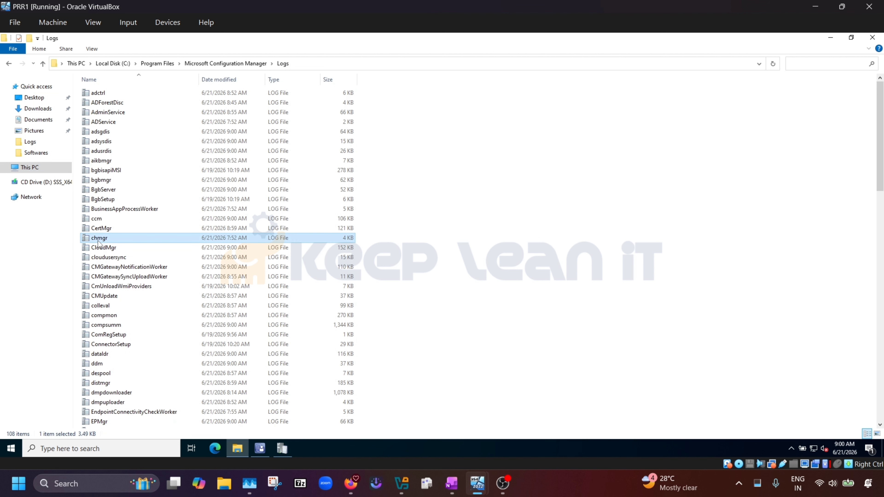
pyautogui.write('hm')
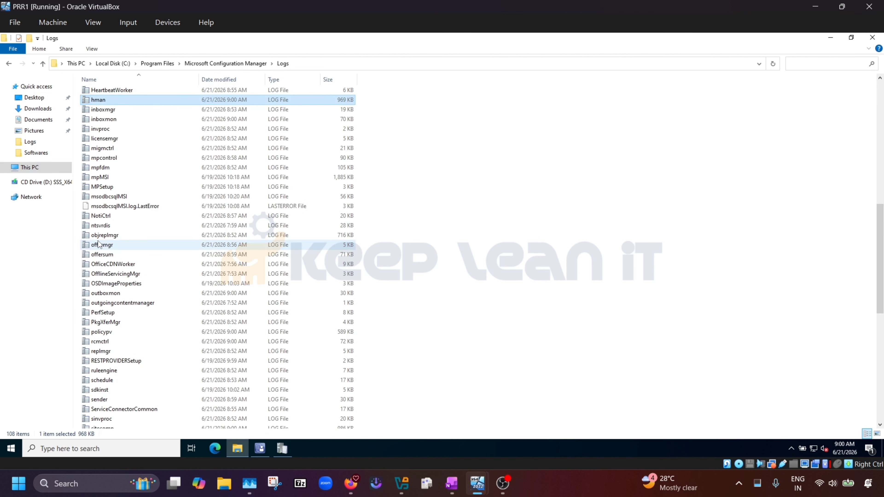
pyautogui.press('Return')
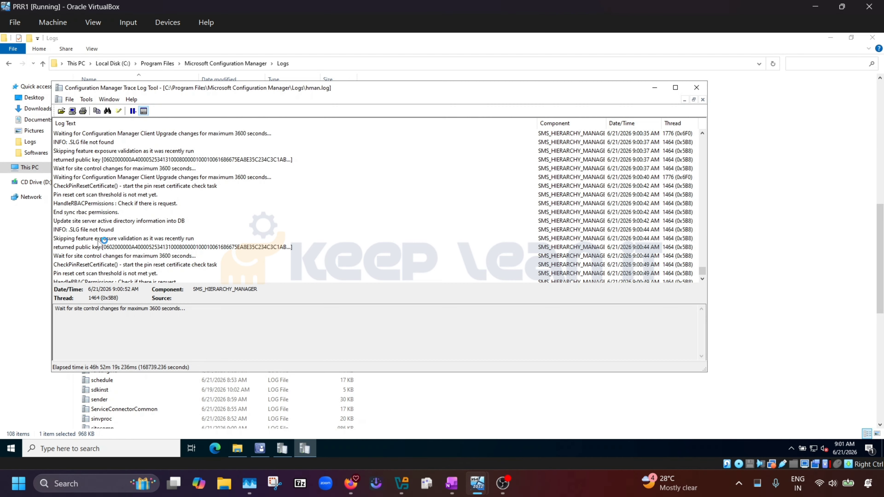
# Search hman.log for 'p' to jump to the publishing entries.
pyautogui.click(155, 212)
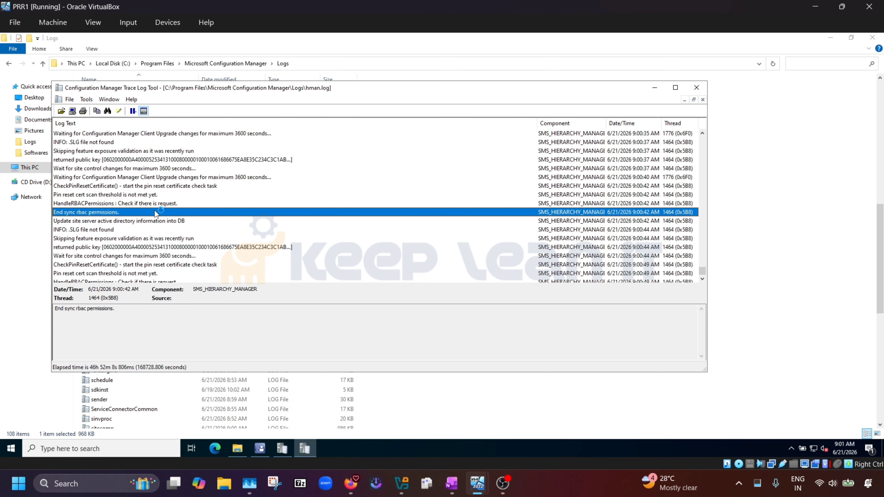
pyautogui.hotkey('ctrl', 'f')
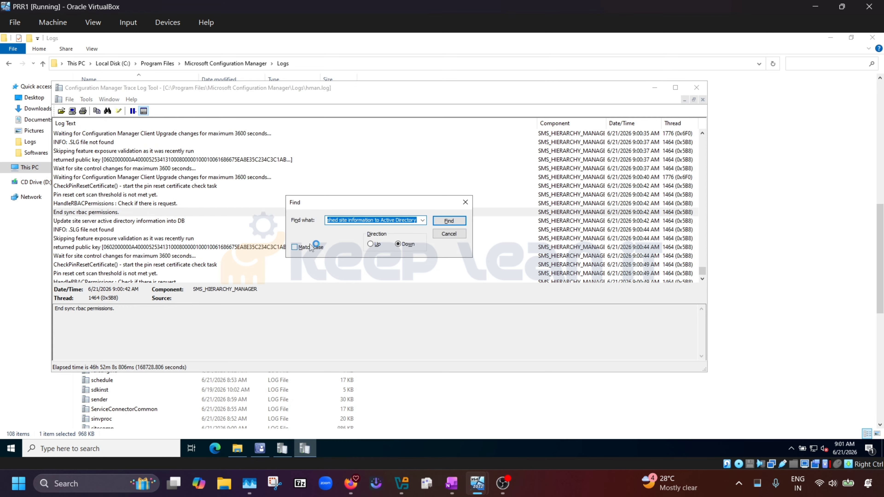
pyautogui.write('publish')
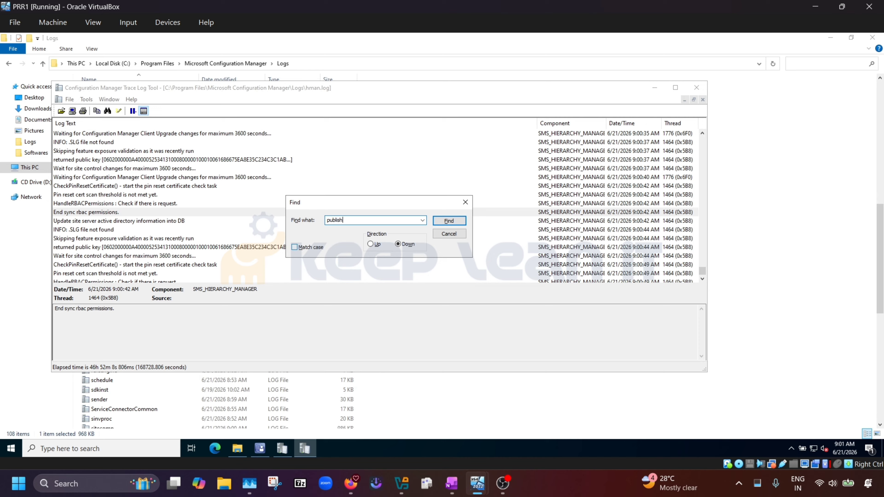
pyautogui.press('Return')
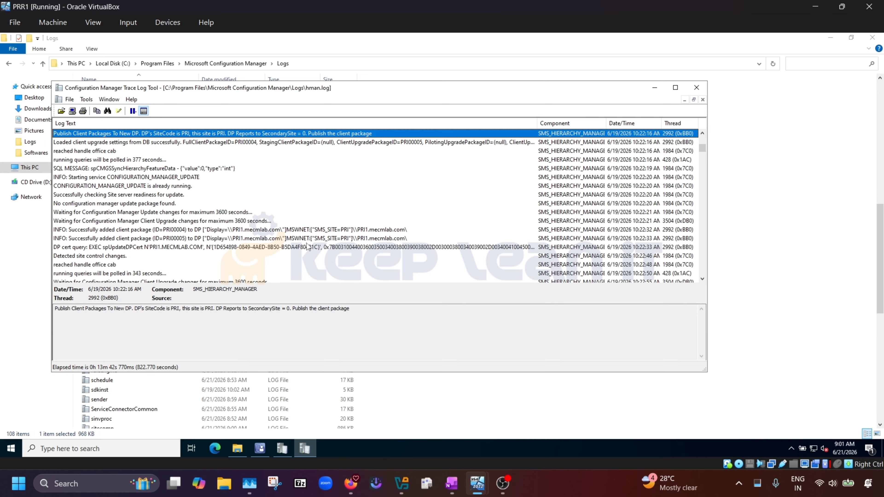
pyautogui.press('F3')
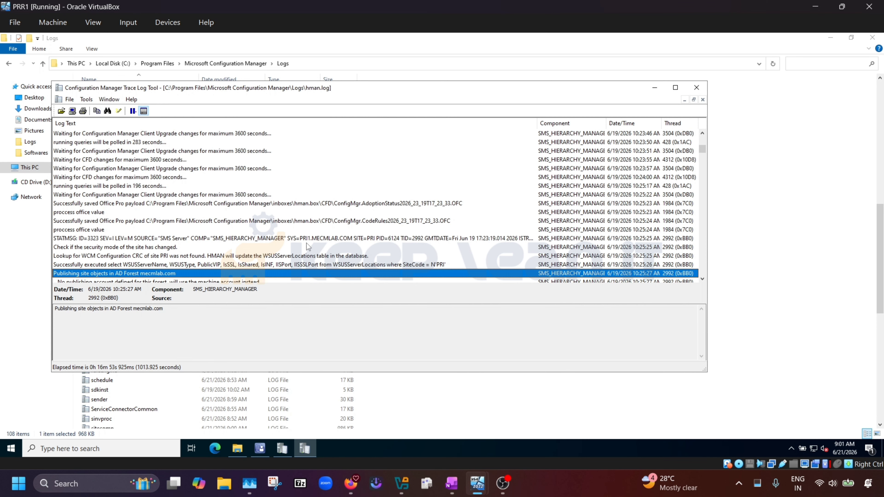
pyautogui.scroll(-1, 145, 271)
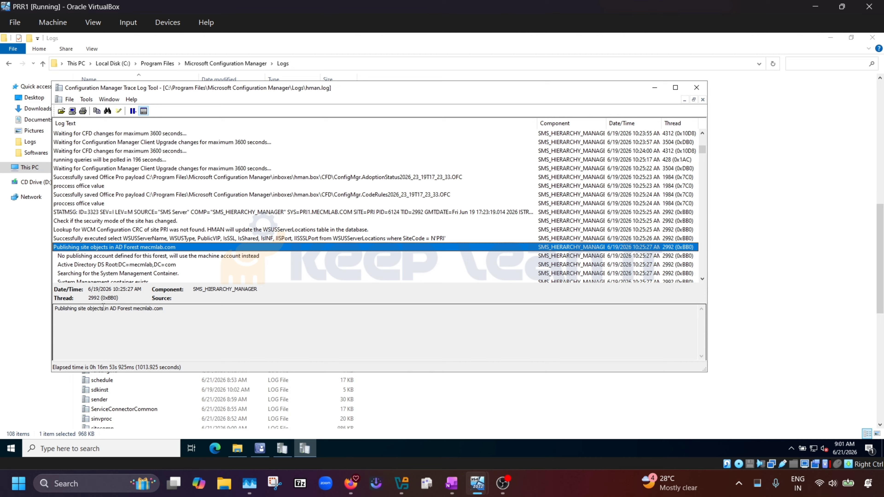
pyautogui.moveTo(115, 308); pyautogui.dragTo(106, 309)
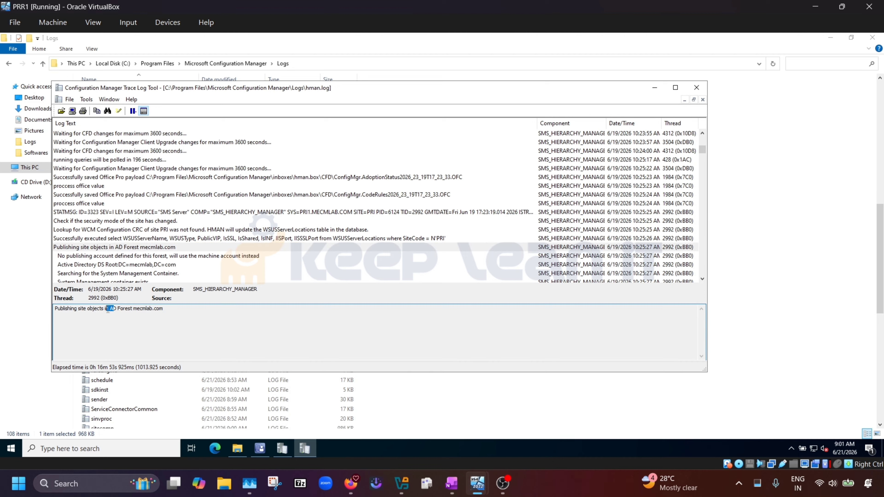
pyautogui.click(121, 324)
pyautogui.scroll(-1, 194, 239)
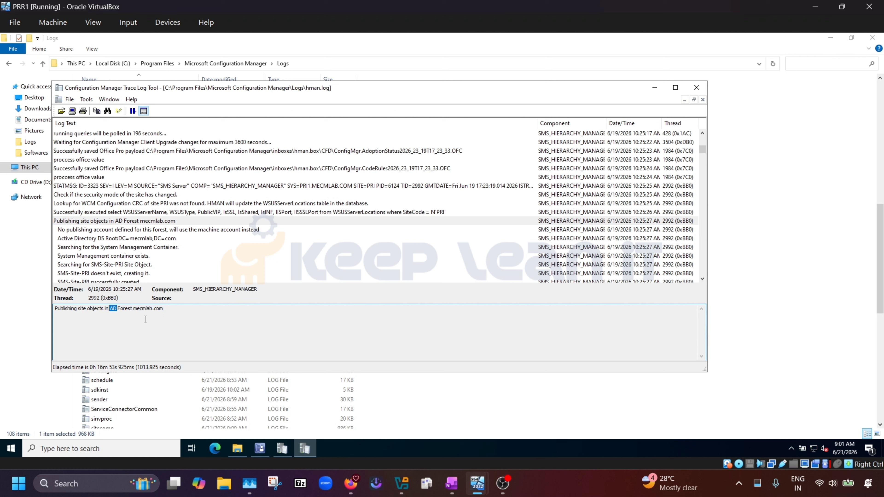
pyautogui.scroll(-1, 142, 260)
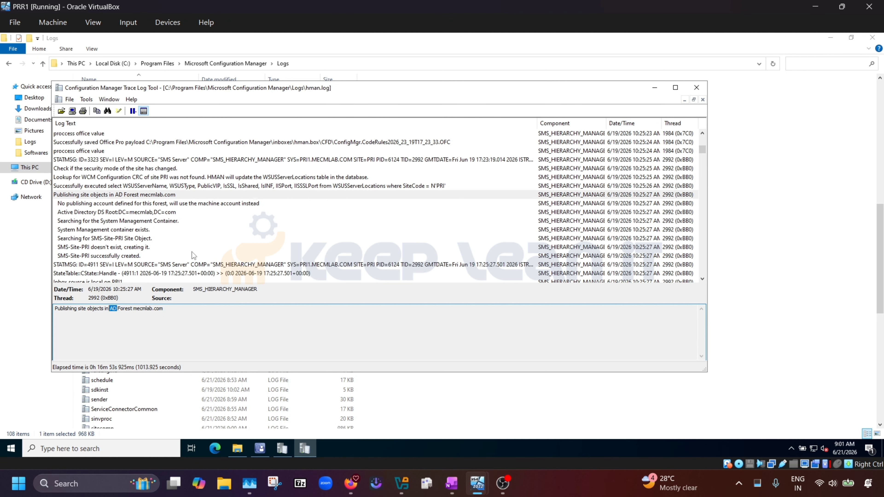
pyautogui.click(128, 257)
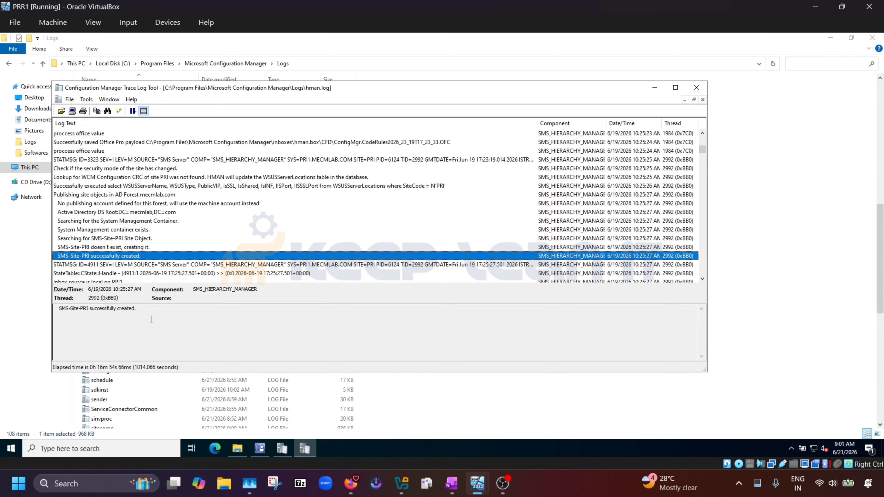
pyautogui.moveTo(150, 309); pyautogui.dragTo(37, 306)
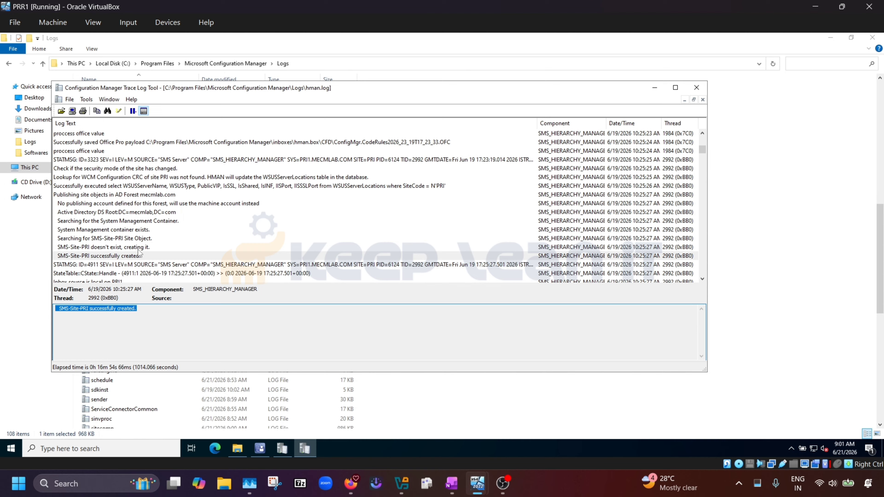
pyautogui.click(135, 221)
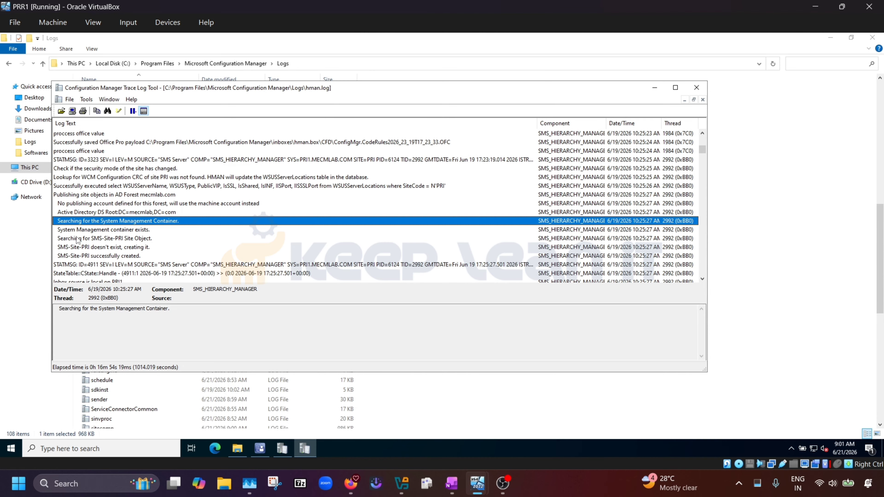
pyautogui.moveTo(174, 309); pyautogui.dragTo(56, 309)
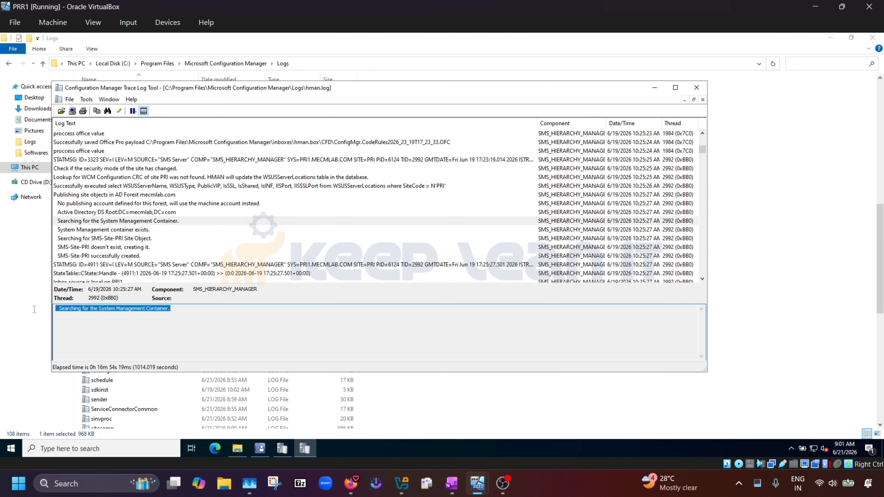
pyautogui.click(159, 231)
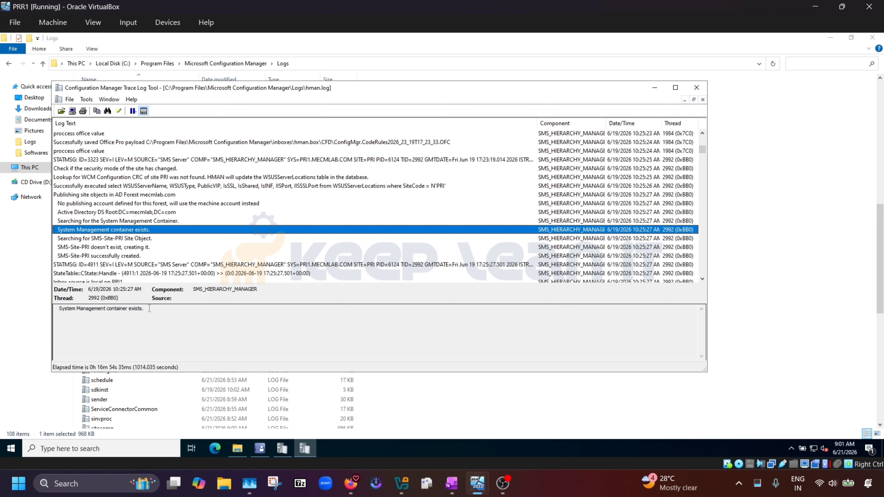
pyautogui.moveTo(148, 308); pyautogui.dragTo(57, 303)
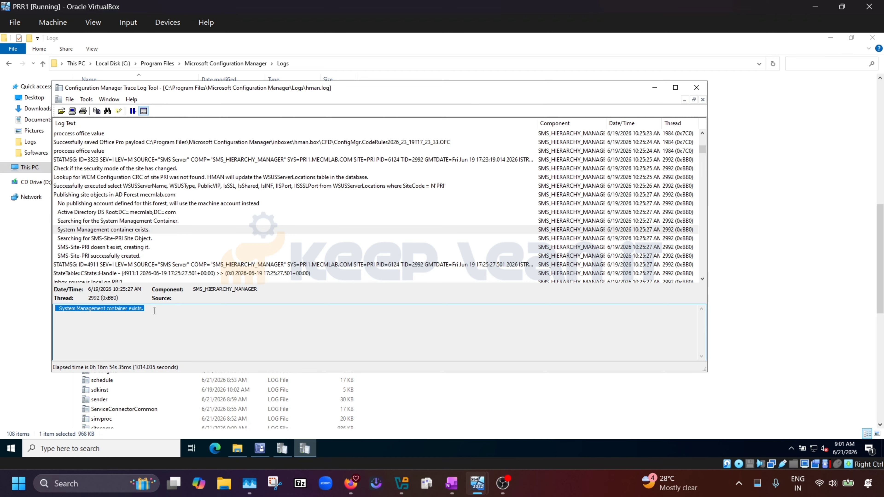
pyautogui.click(163, 309)
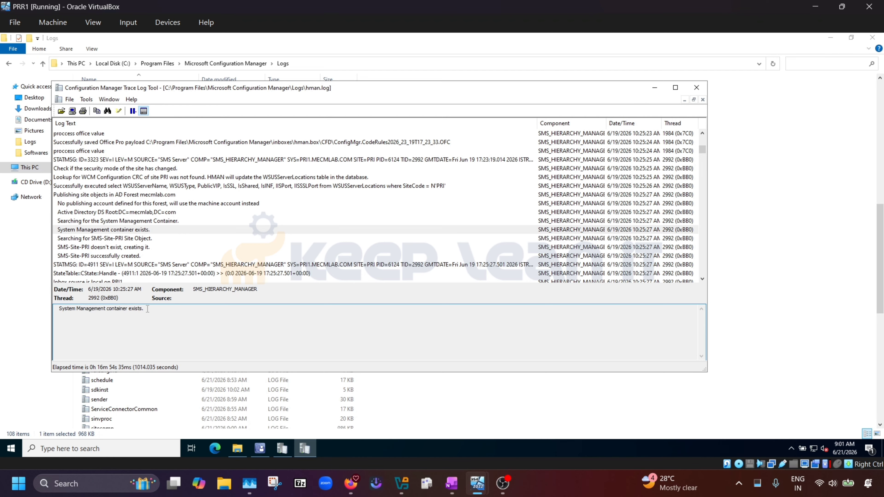
pyautogui.moveTo(147, 308); pyautogui.dragTo(65, 310)
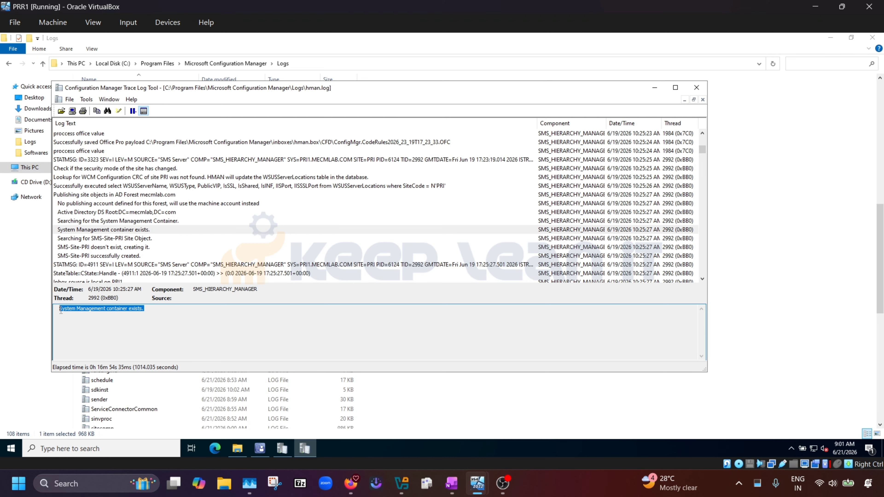
pyautogui.click(129, 313)
pyautogui.click(159, 221)
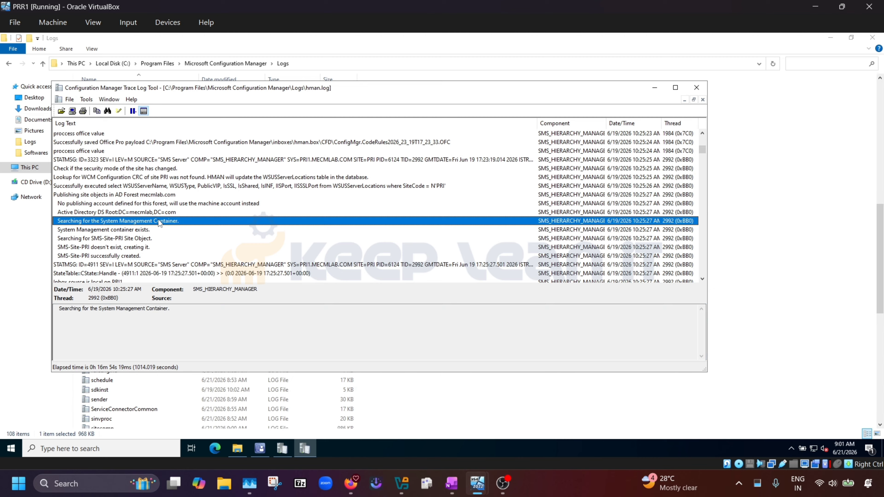
pyautogui.moveTo(173, 309); pyautogui.dragTo(57, 309)
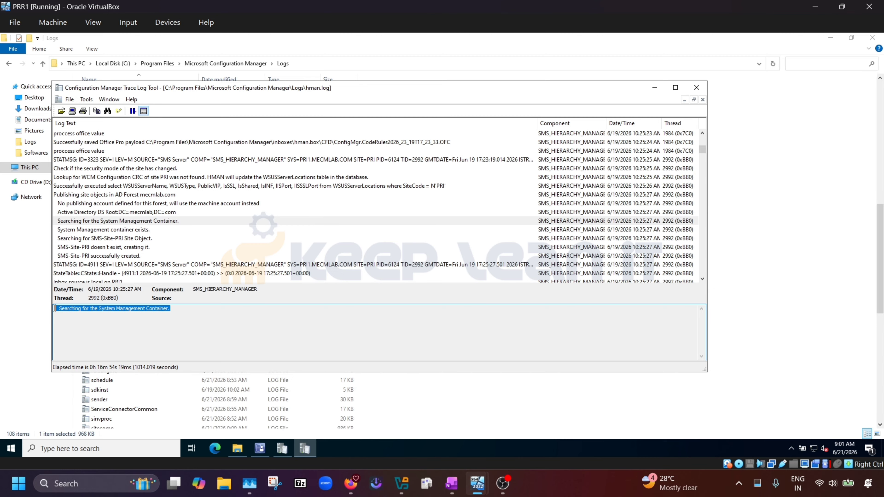
pyautogui.click(100, 230)
pyautogui.moveTo(161, 309); pyautogui.dragTo(61, 307)
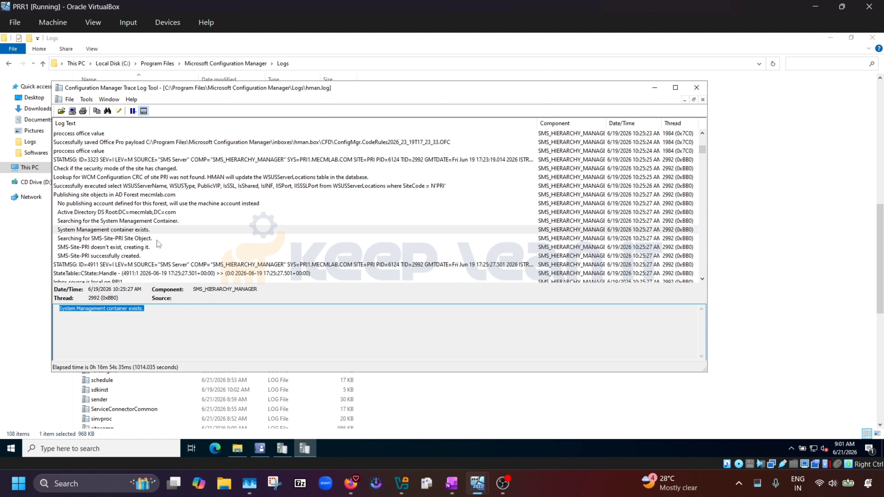
pyautogui.click(125, 239)
pyautogui.moveTo(152, 308); pyautogui.dragTo(61, 317)
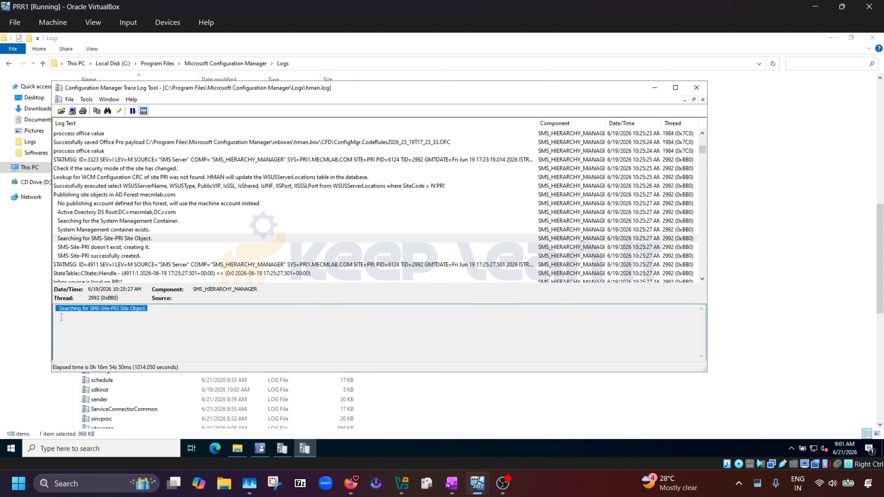
pyautogui.click(145, 248)
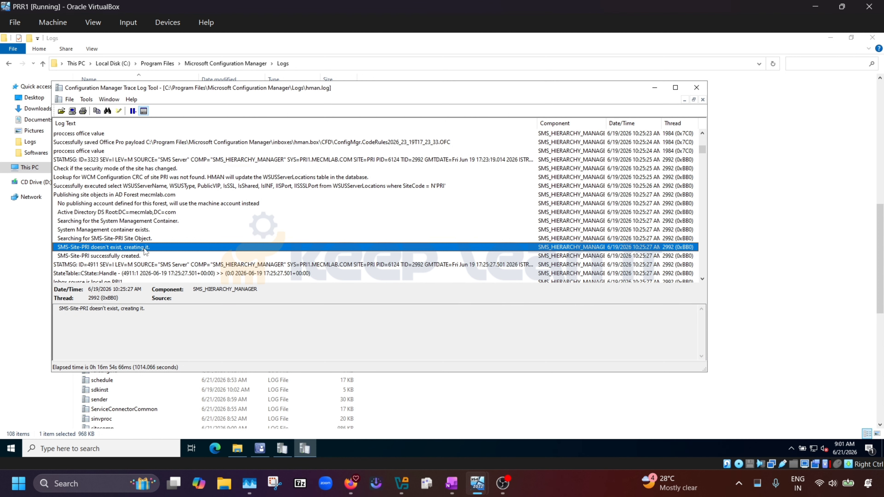
pyautogui.click(124, 257)
pyautogui.moveTo(138, 309); pyautogui.dragTo(46, 315)
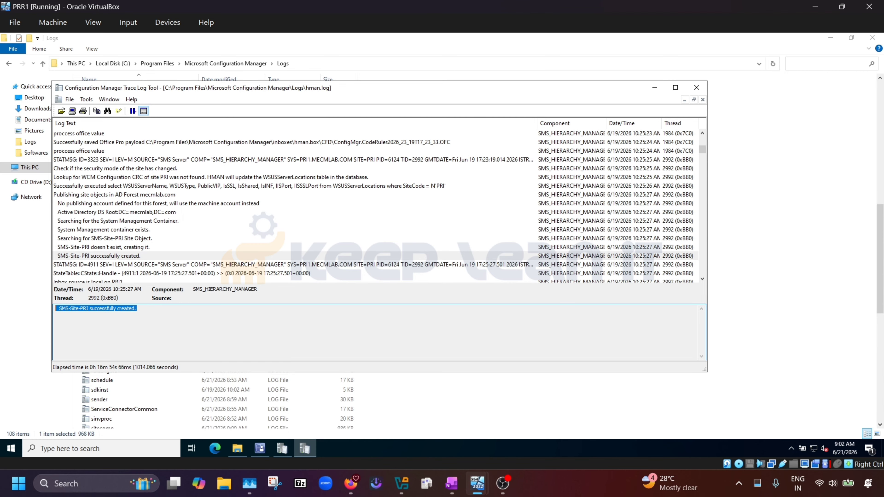
# On DC01, launch ADSI Edit from Windows Administrative Tools in the Start menu.
pyautogui.moveTo(477, 483)
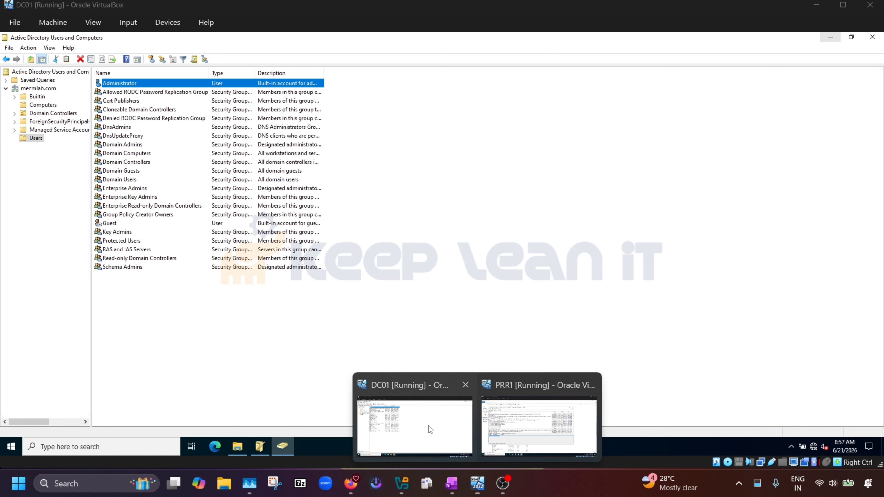
pyautogui.click(428, 426)
pyautogui.click(14, 447)
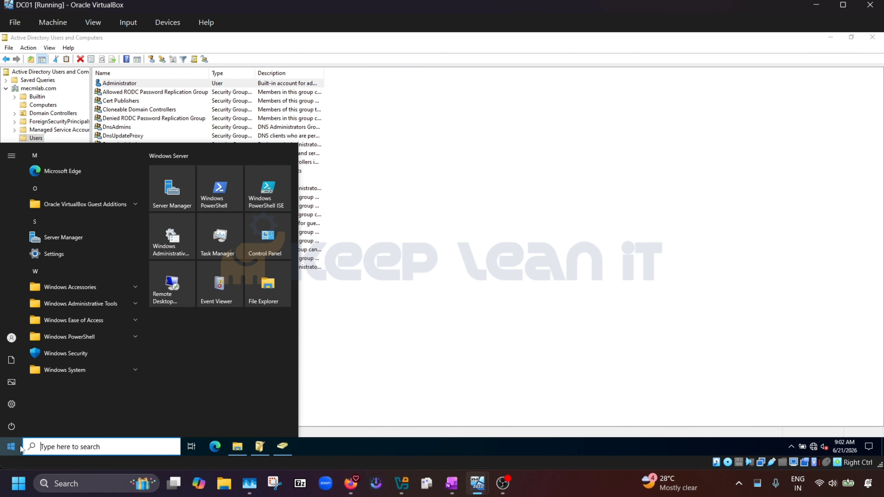
pyautogui.click(92, 305)
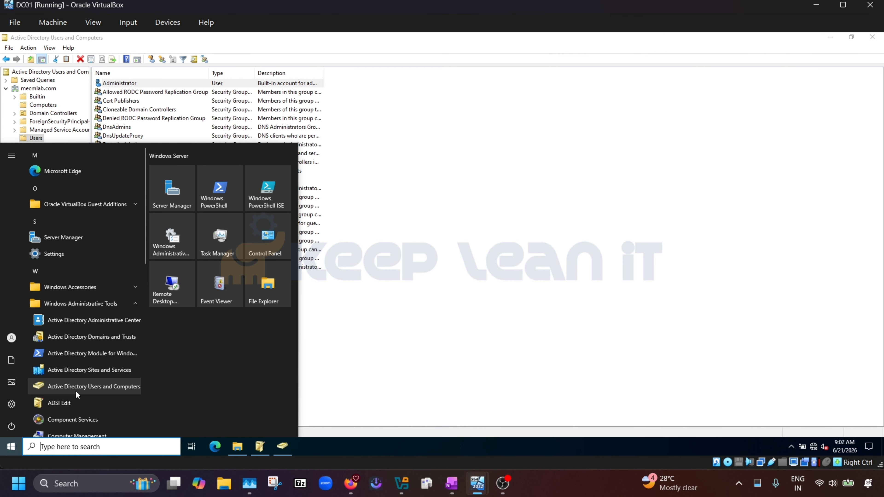
pyautogui.click(72, 403)
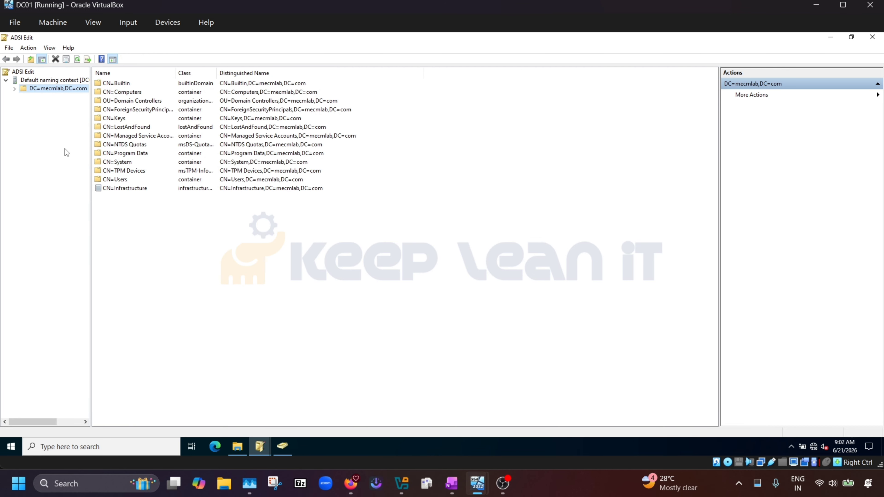
# Open CN=System > CN=System Management and review its three SMS entries, including SMS-Site-PRI.
pyautogui.doubleClick(113, 163)
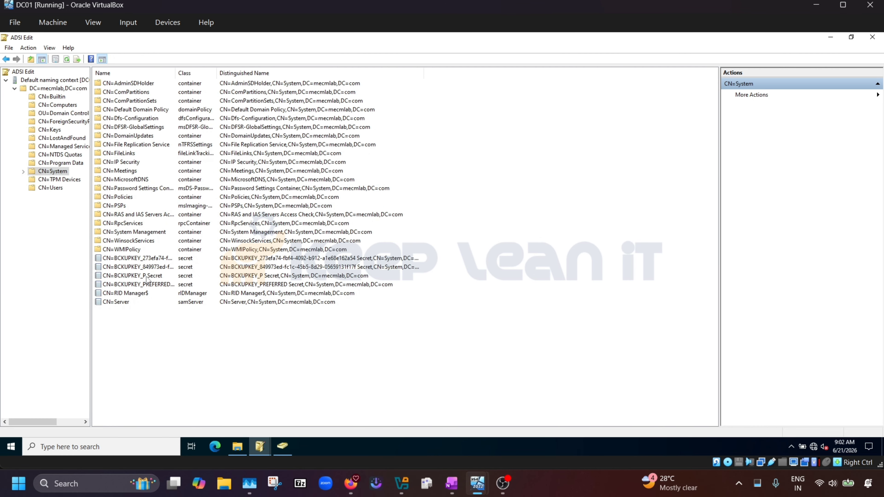
pyautogui.click(138, 233)
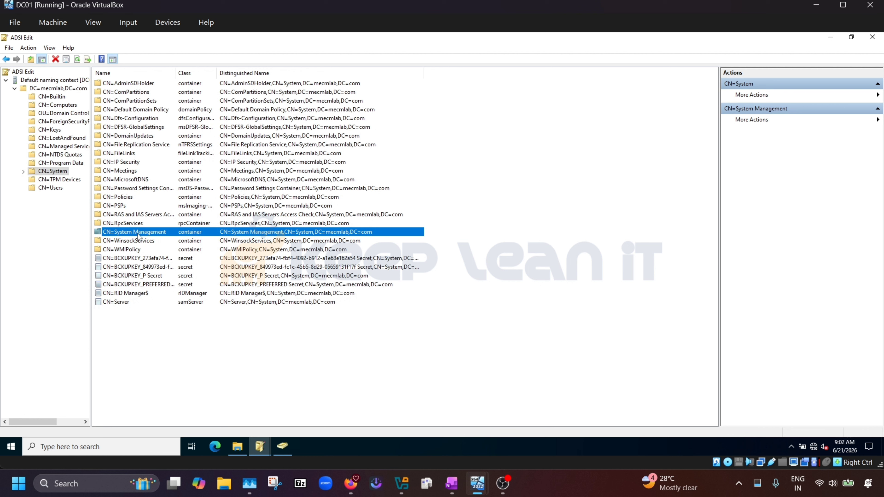
pyautogui.doubleClick(138, 236)
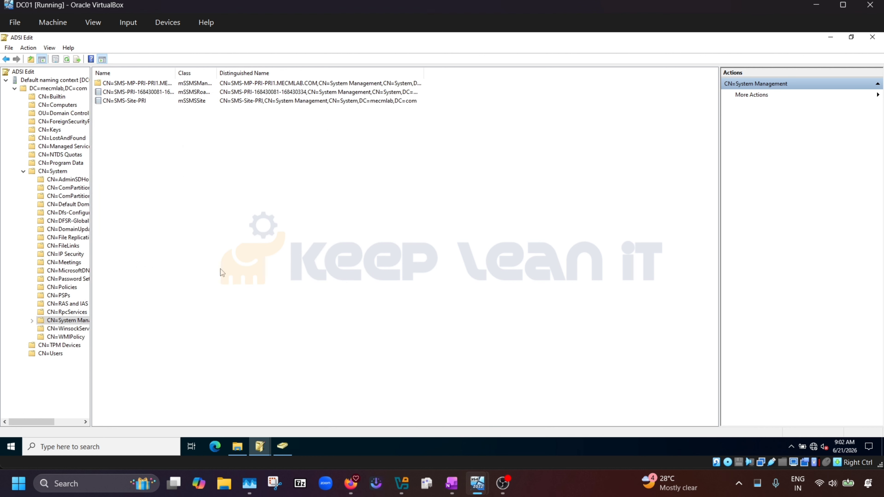
pyautogui.doubleClick(173, 77)
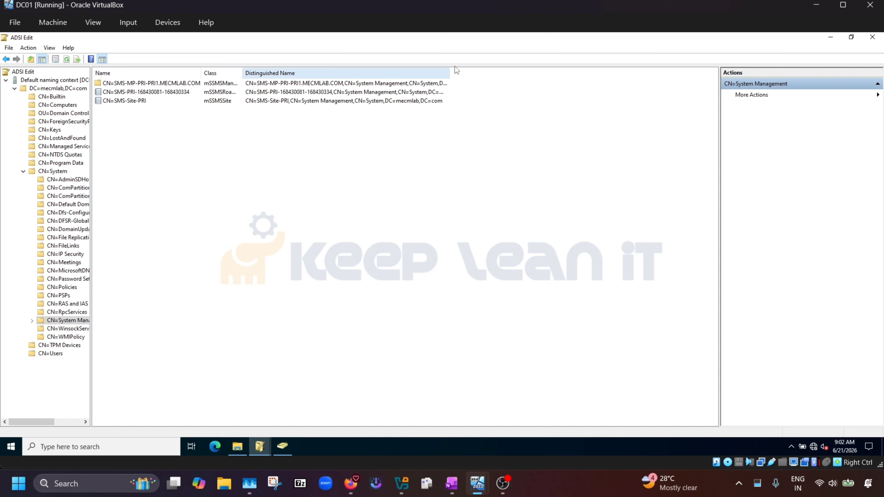
pyautogui.doubleClick(450, 73)
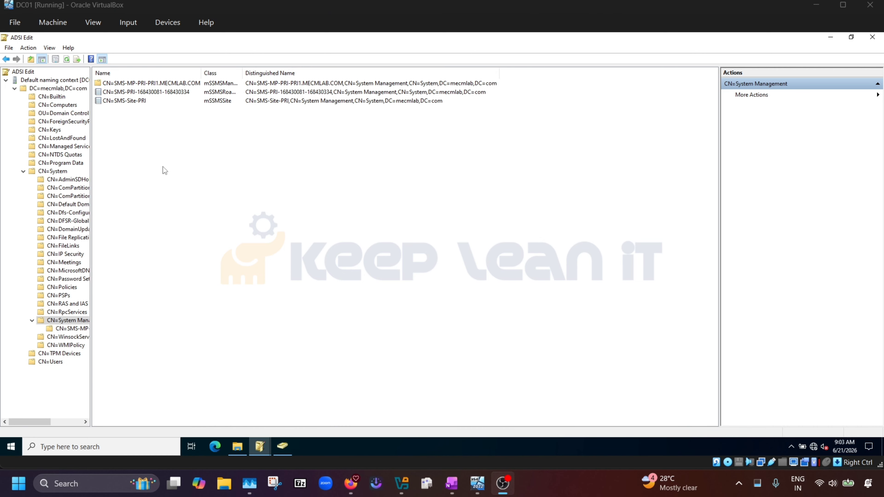
pyautogui.click(32, 321)
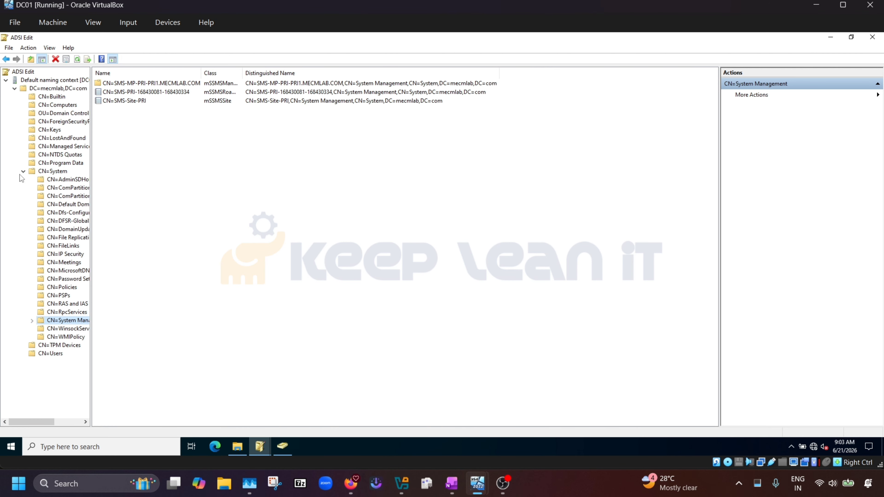
pyautogui.moveTo(128, 148); pyautogui.dragTo(171, 71)
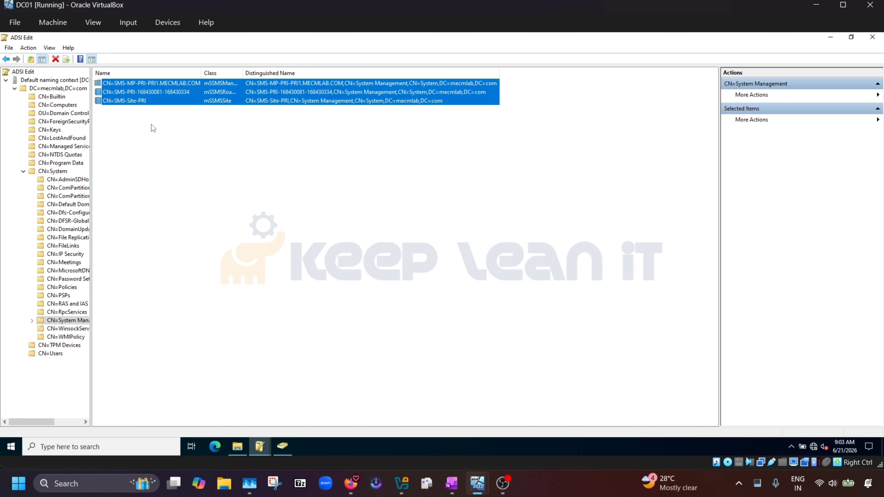
pyautogui.click(23, 172)
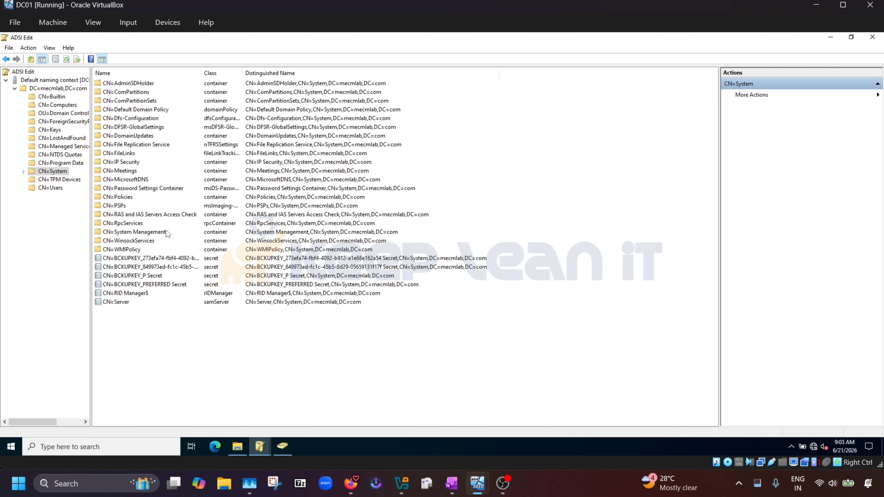
# Close ADSI Edit and return to PRI1's hman.log at the SMS-Site-PRI created entry.
pyautogui.click(867, 42)
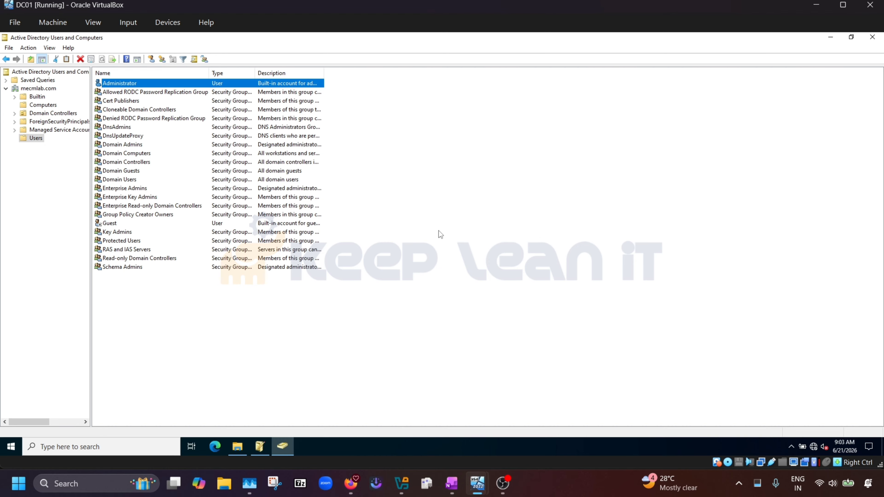
pyautogui.moveTo(486, 490)
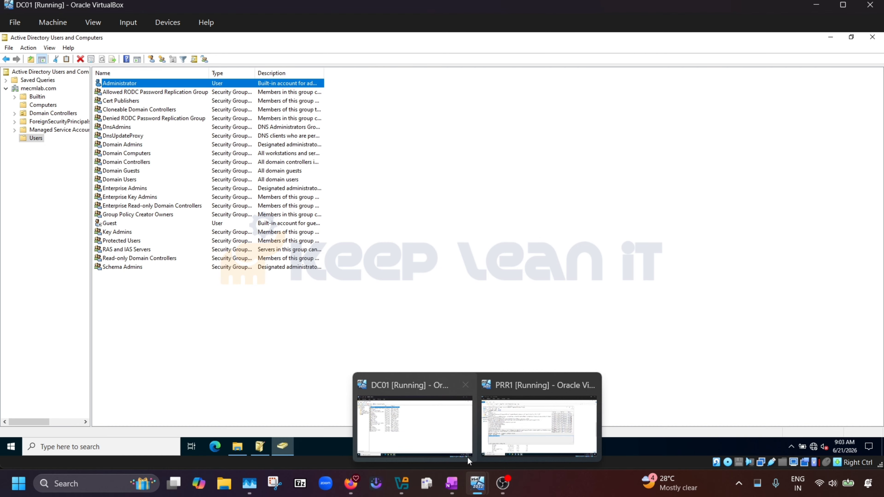
pyautogui.click(505, 420)
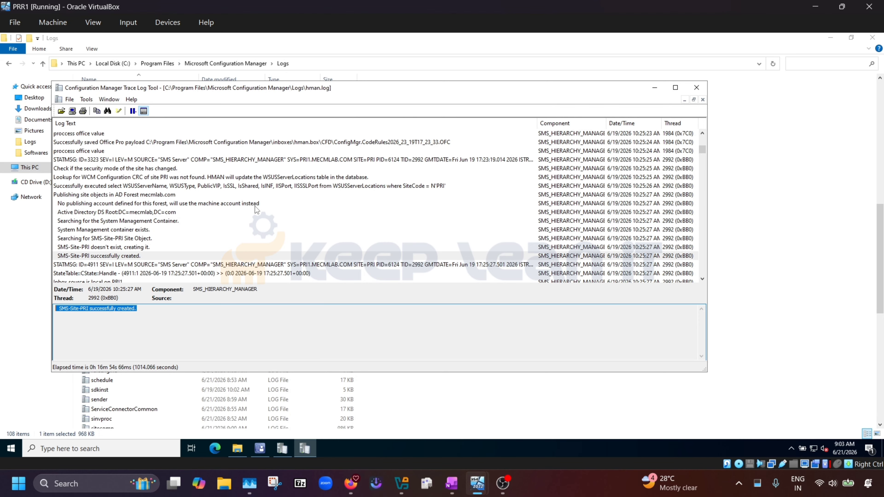
pyautogui.click(119, 258)
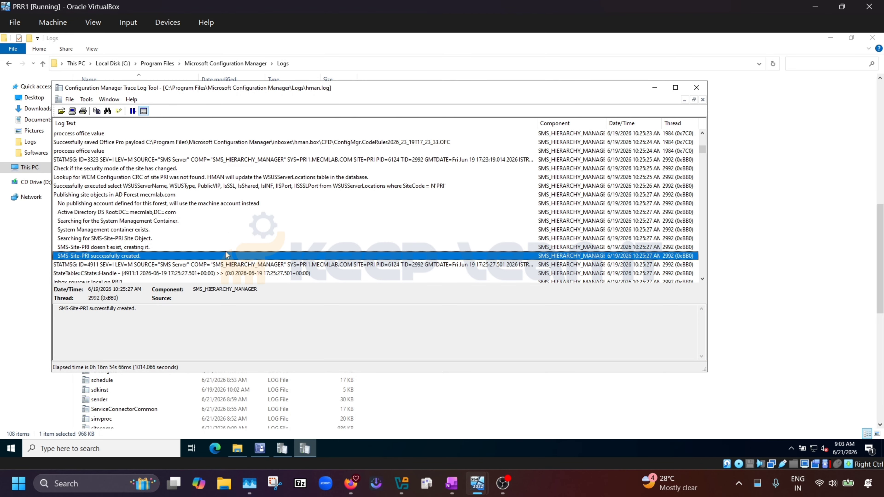
pyautogui.scroll(-3, 294, 219)
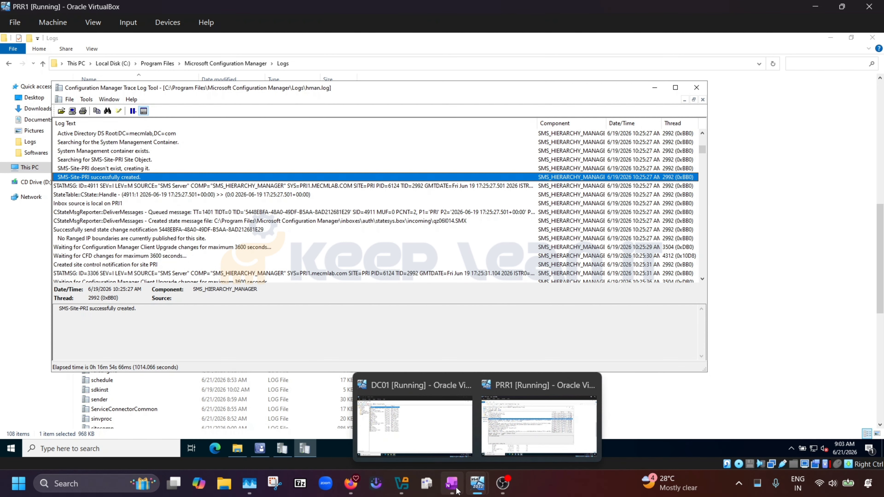
# Highlight Step 10 Important Logs, then Step 7 and Step 8 collection steps in OneNote.
pyautogui.moveTo(452, 483)
pyautogui.click(433, 430)
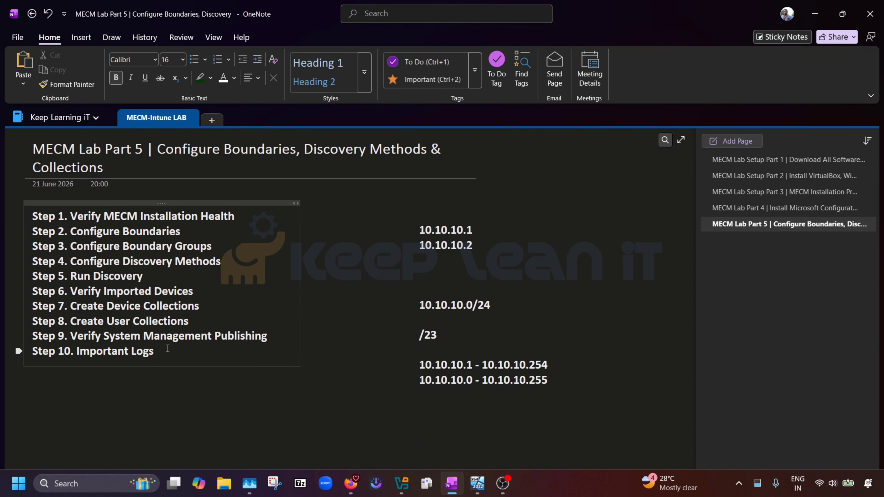
pyautogui.moveTo(167, 348); pyautogui.dragTo(31, 351)
pyautogui.click(177, 349)
pyautogui.hotkey('alt', 'Tab')
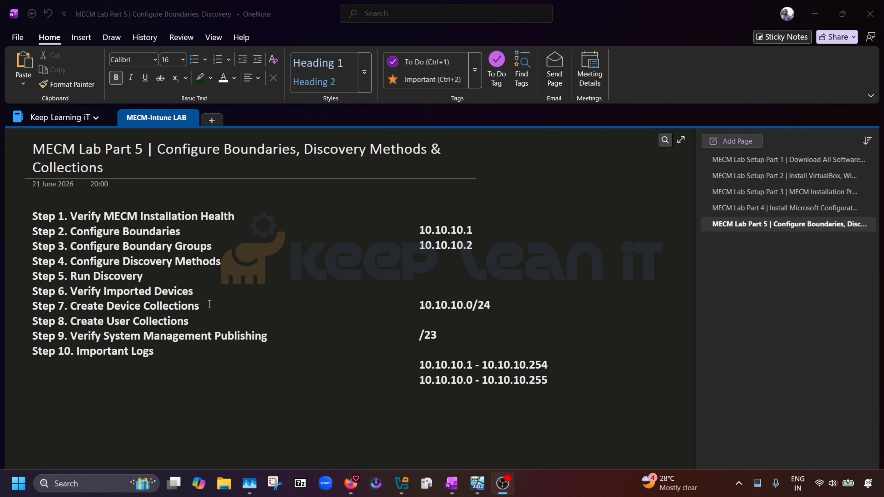
pyautogui.moveTo(209, 306); pyautogui.dragTo(65, 305)
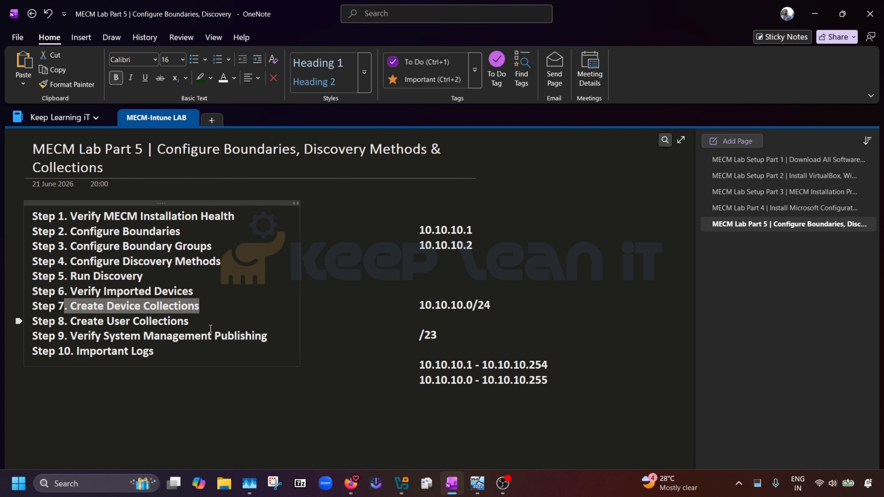
pyautogui.moveTo(195, 322); pyautogui.dragTo(33, 306)
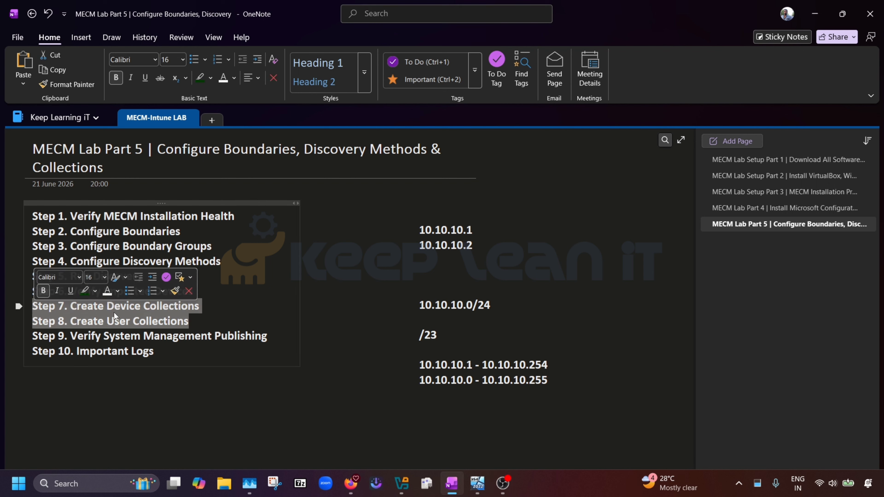
pyautogui.click(228, 312)
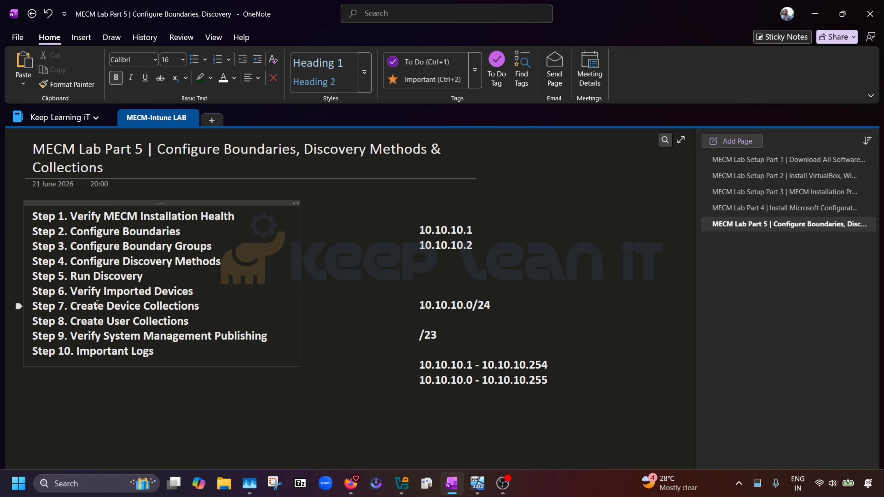
# On the PRR1 VM, close the CMTrace log viewer.
pyautogui.moveTo(477, 483)
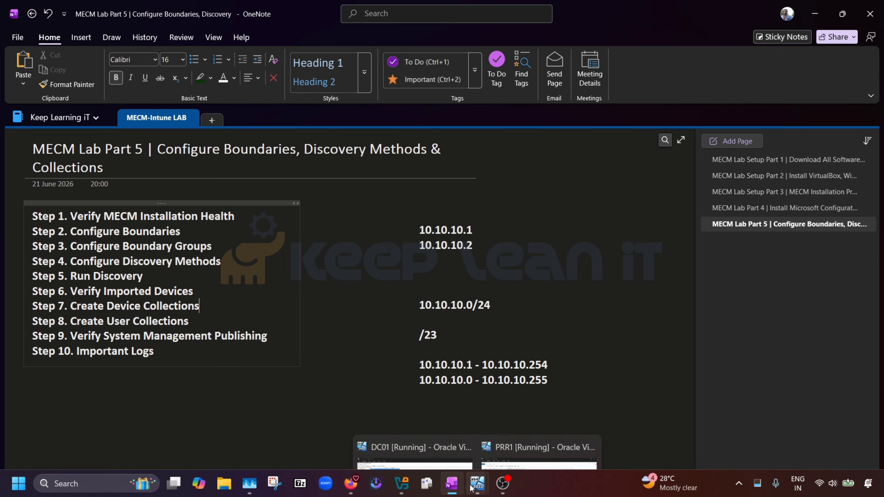
pyautogui.click(514, 404)
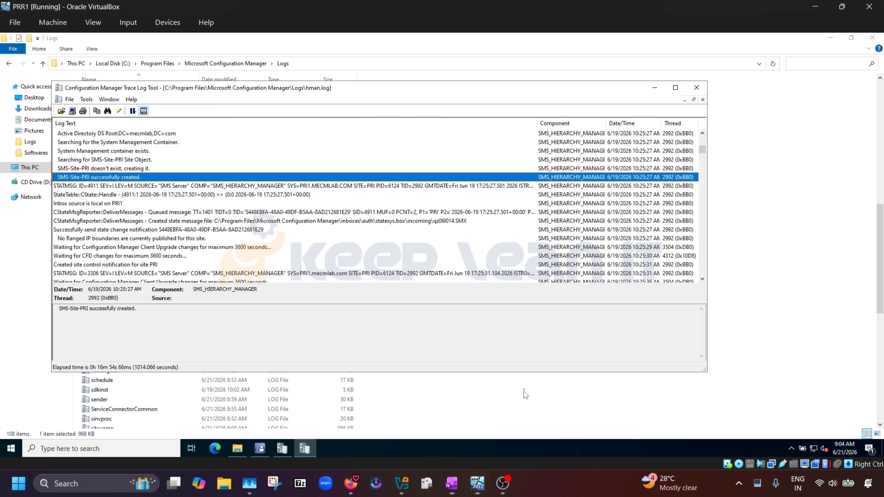
pyautogui.click(695, 88)
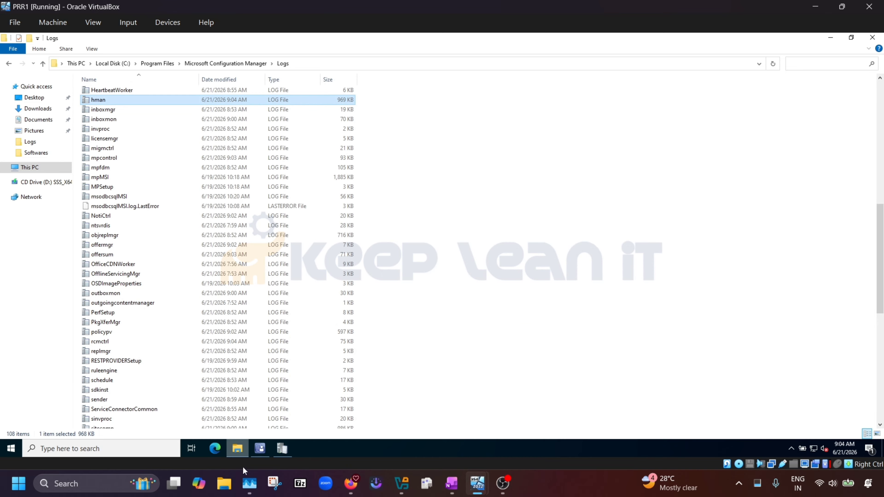
# In the Configuration Manager console, list the six device collections and inspect All Systems.
pyautogui.click(263, 448)
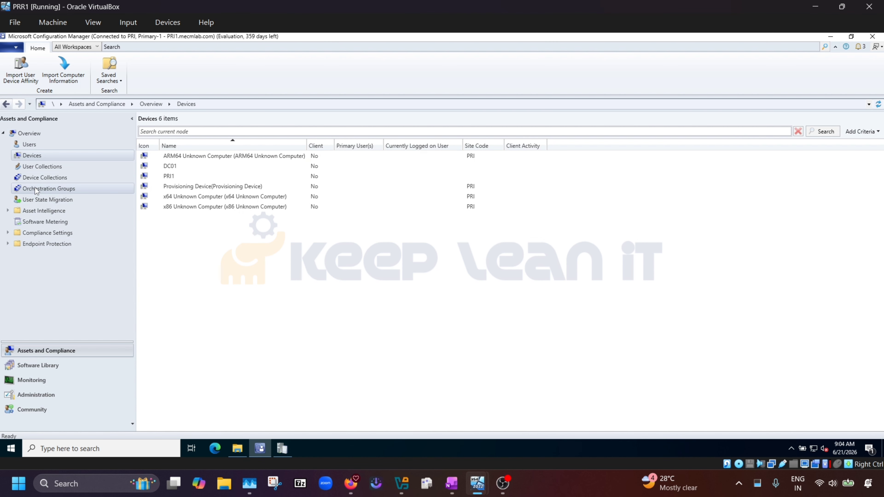
pyautogui.click(36, 179)
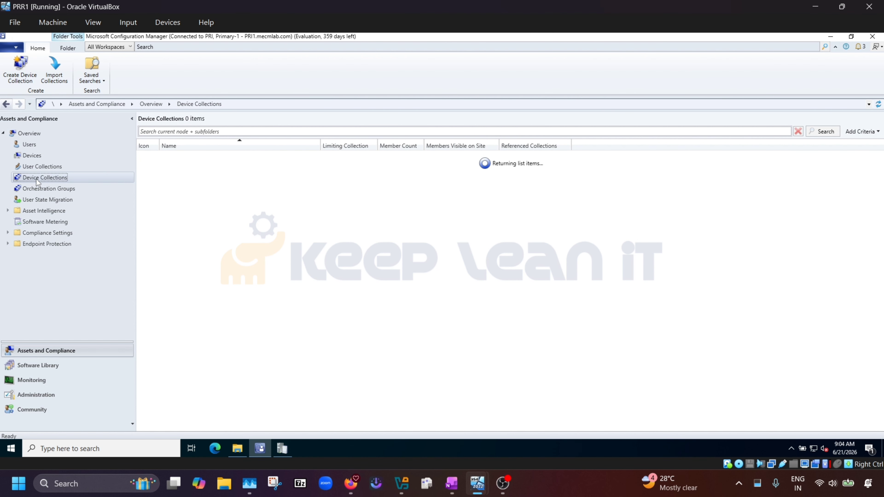
pyautogui.click(205, 267)
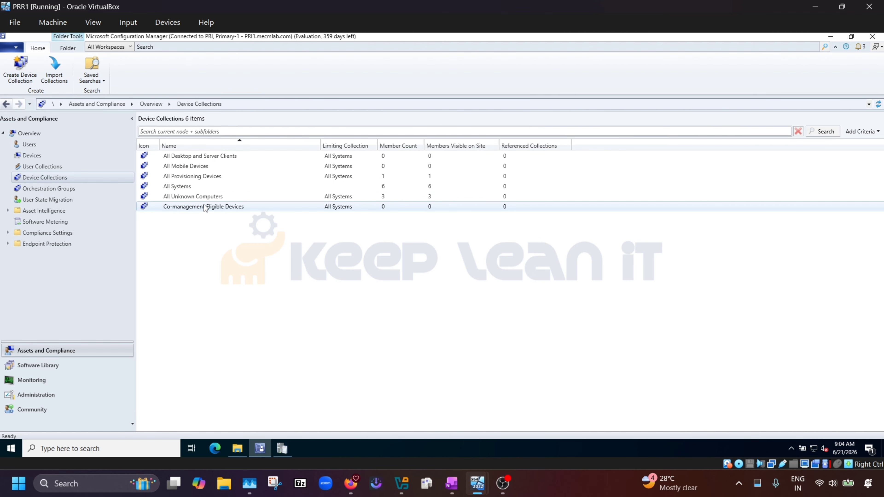
pyautogui.click(180, 186)
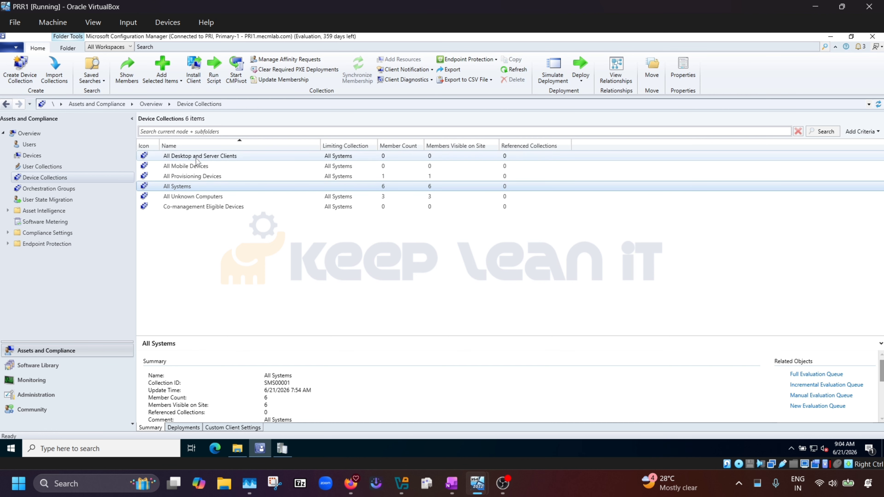
pyautogui.click(190, 257)
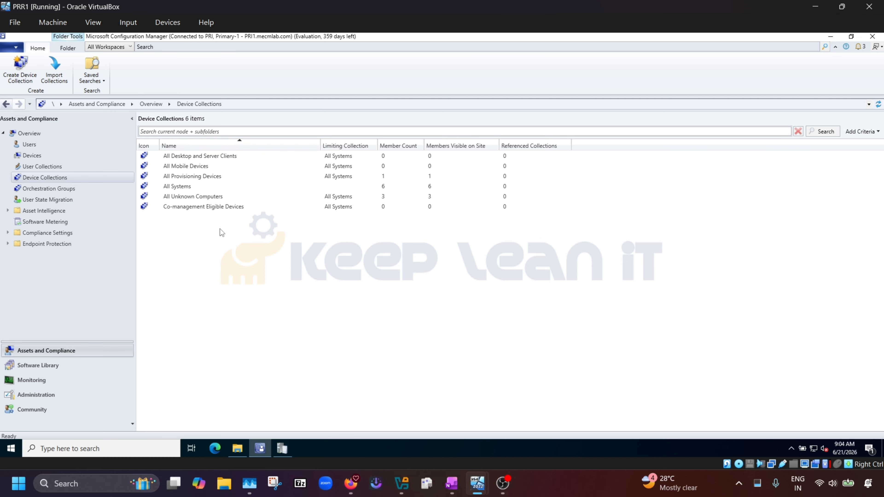
pyautogui.rightClick(171, 232)
# Name the new device collection Test, limit it to All Systems, and advance to Membership Rules.
pyautogui.click(205, 239)
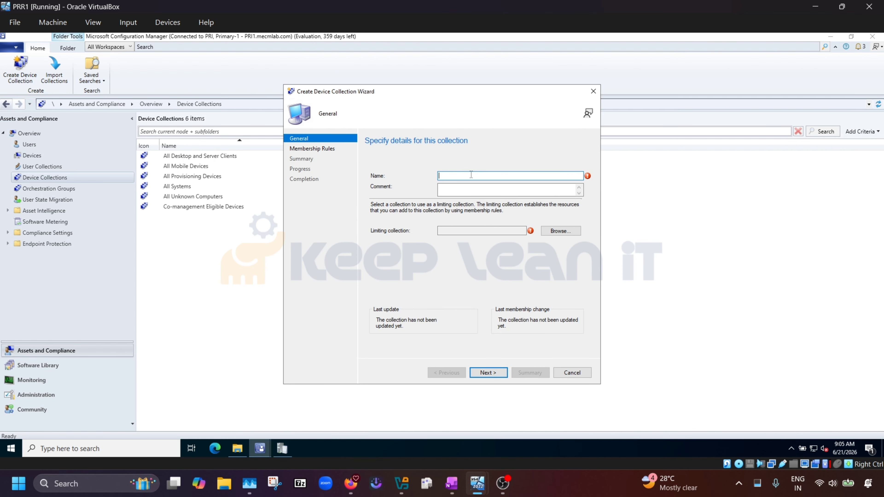
pyautogui.write('Test')
pyautogui.click(560, 231)
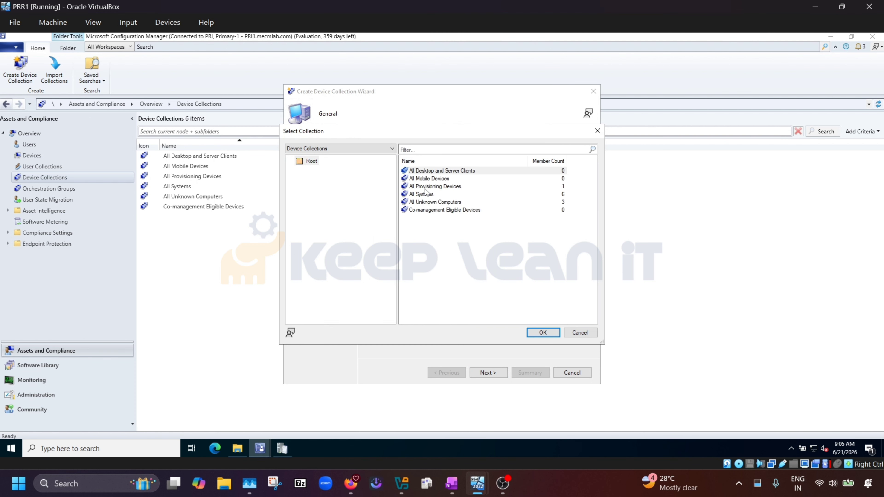
pyautogui.click(415, 194)
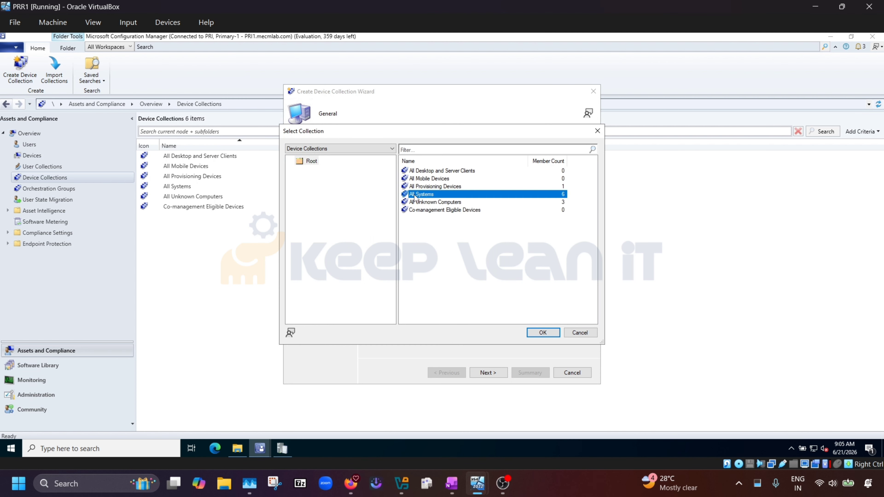
pyautogui.click(543, 333)
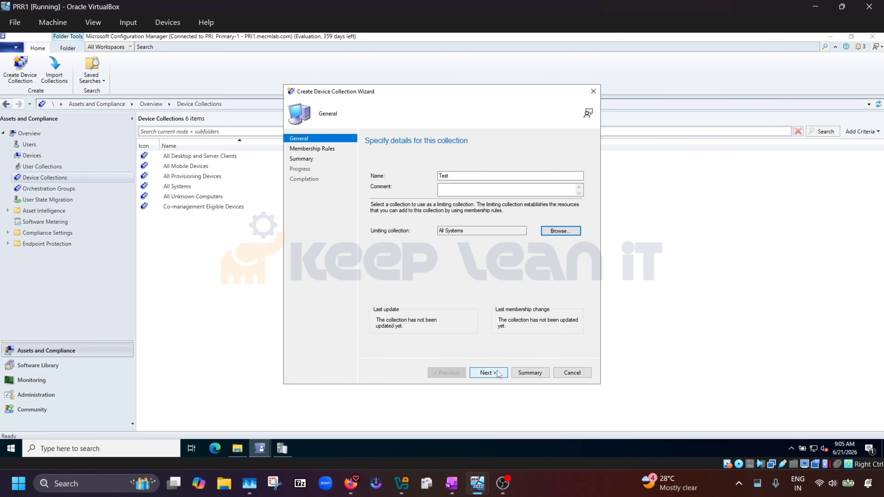
pyautogui.moveTo(477, 233); pyautogui.dragTo(419, 239)
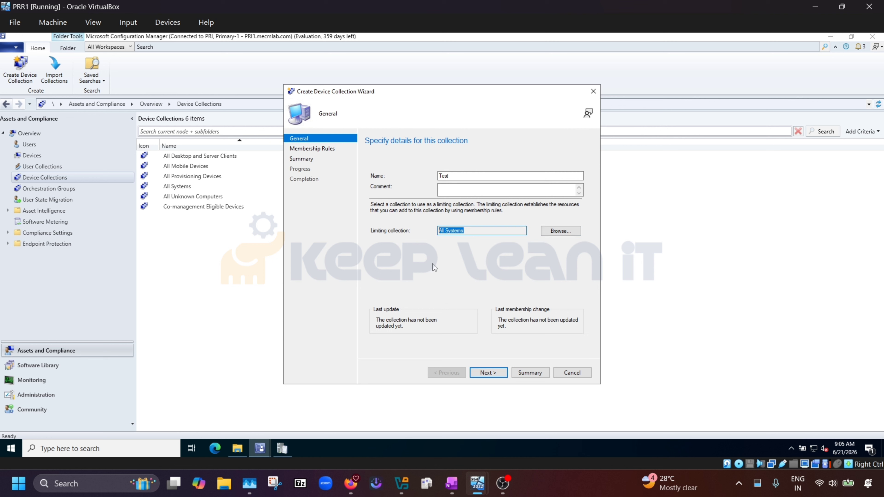
pyautogui.click(492, 374)
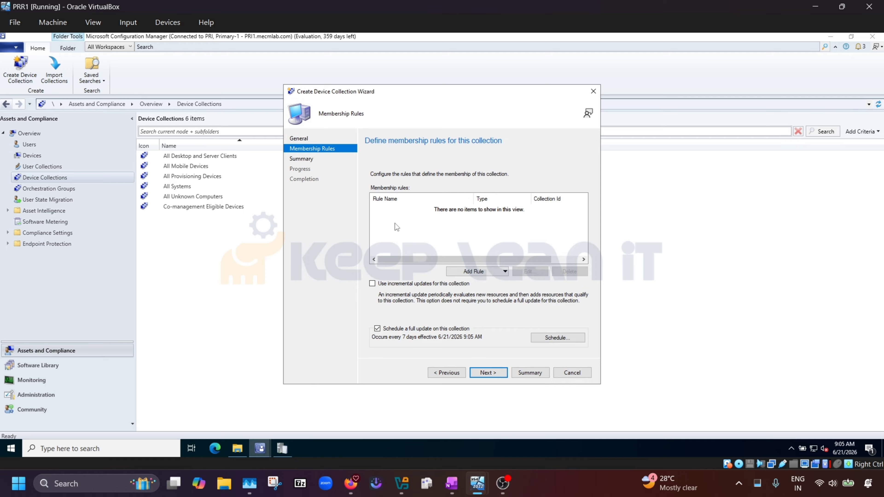
pyautogui.click(503, 272)
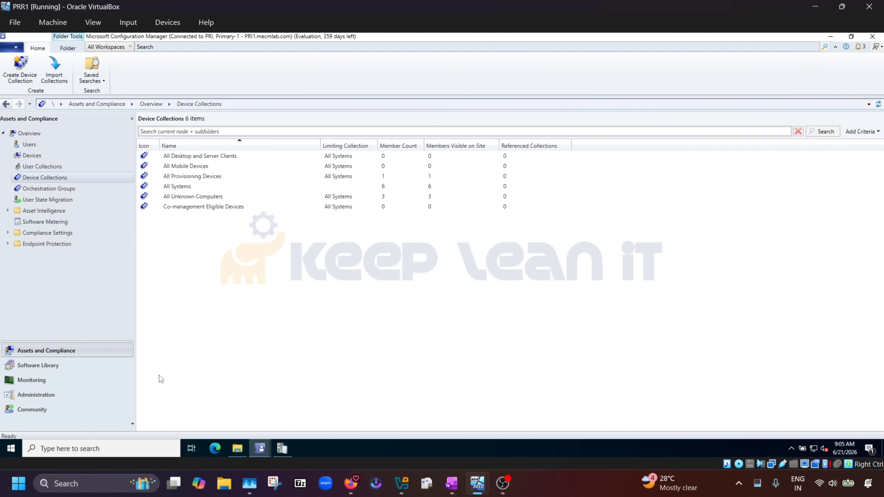
pyautogui.moveTo(260, 448)
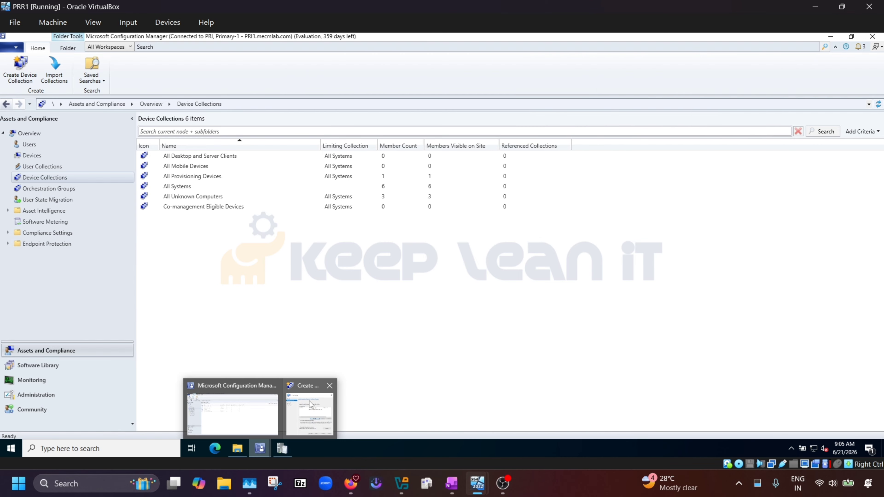
pyautogui.click(310, 411)
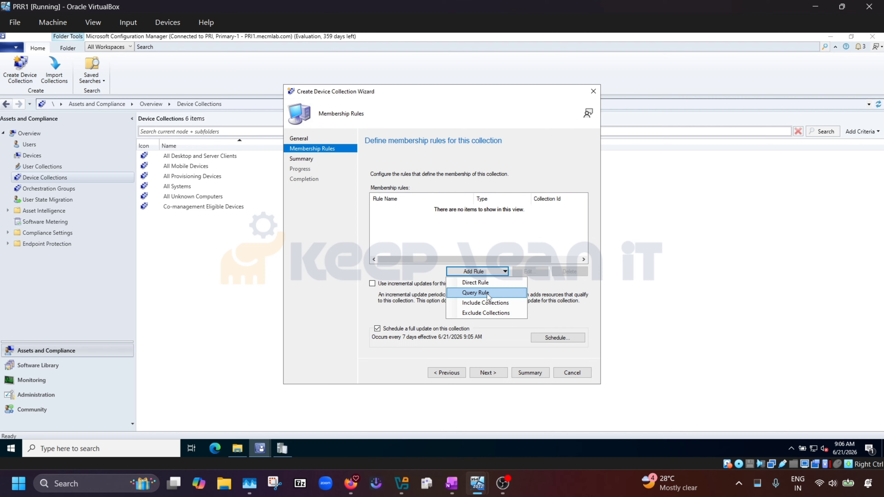
# Add a direct membership rule searching for PR% and selecting PRI1.
pyautogui.click(478, 283)
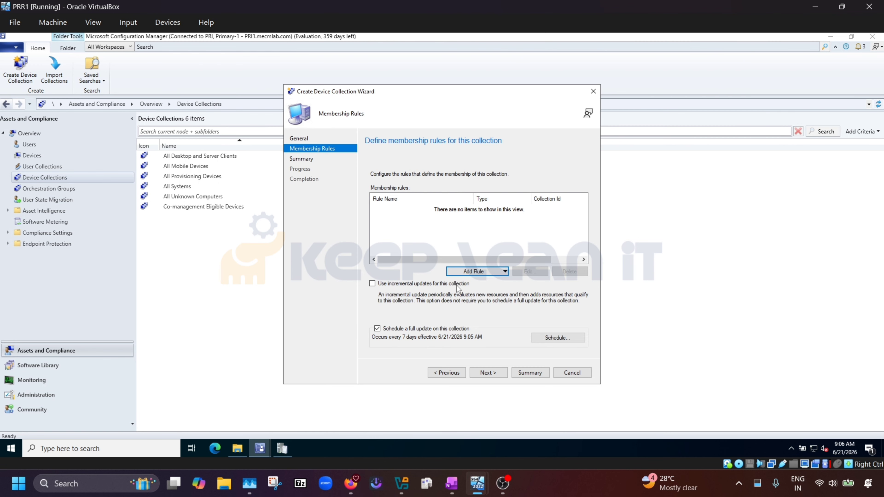
pyautogui.click(490, 371)
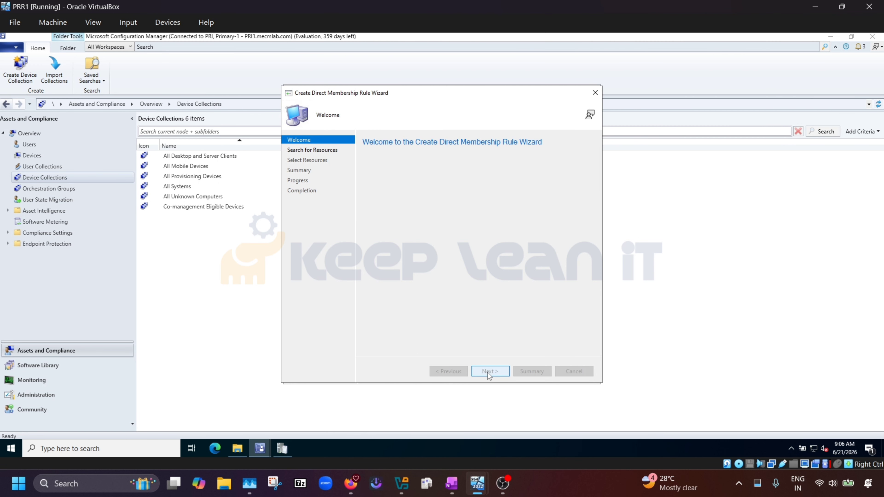
pyautogui.click(471, 299)
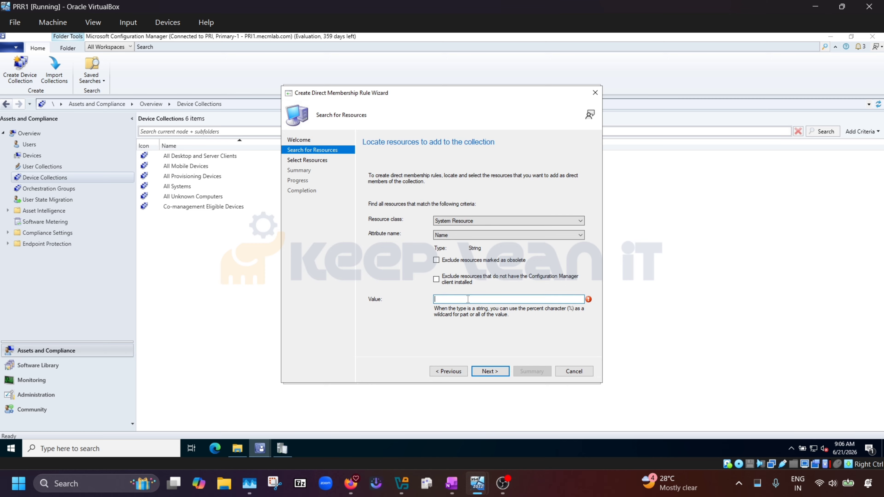
pyautogui.write('PC')
pyautogui.press('BackSpace')
pyautogui.write('R')
pyautogui.write('%')
pyautogui.click(496, 371)
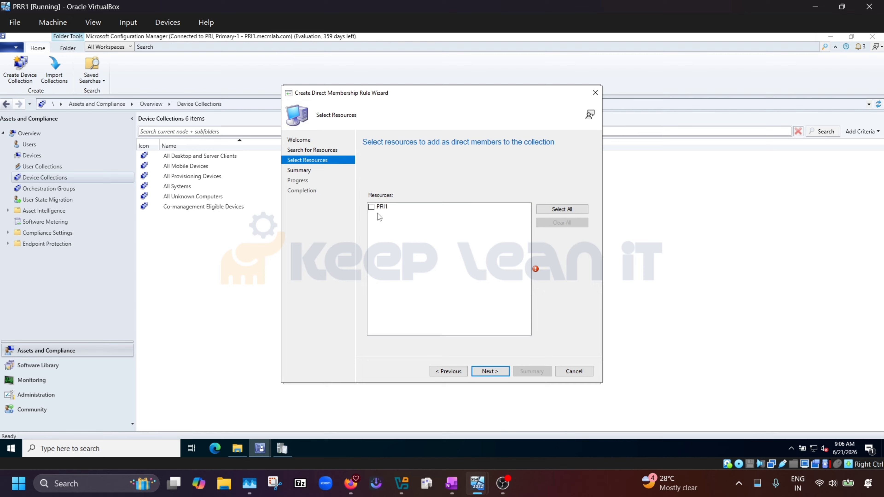
pyautogui.click(371, 207)
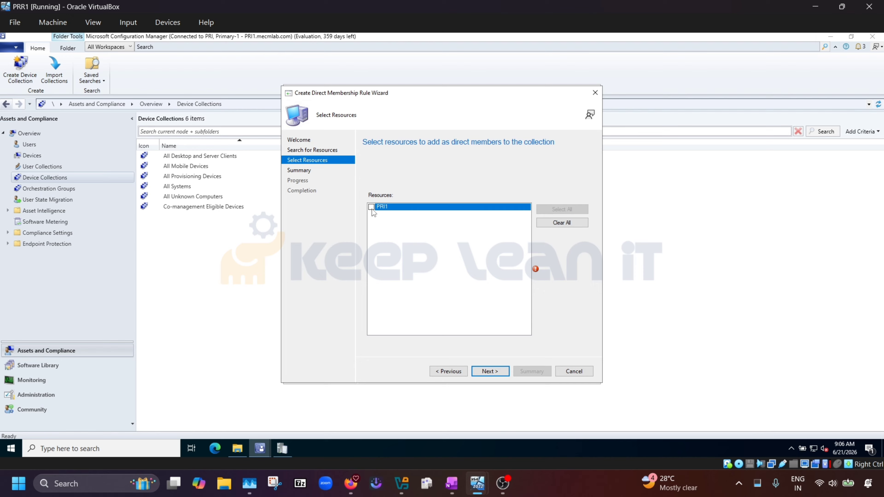
pyautogui.click(497, 370)
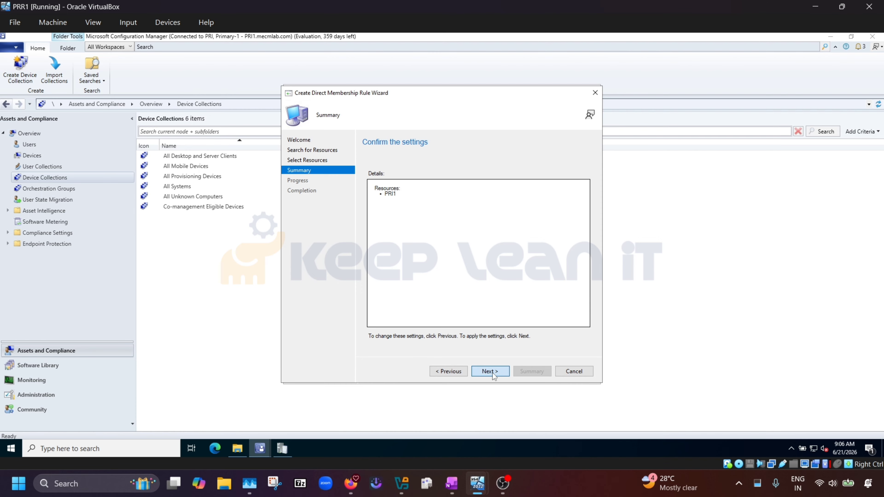
pyautogui.click(493, 373)
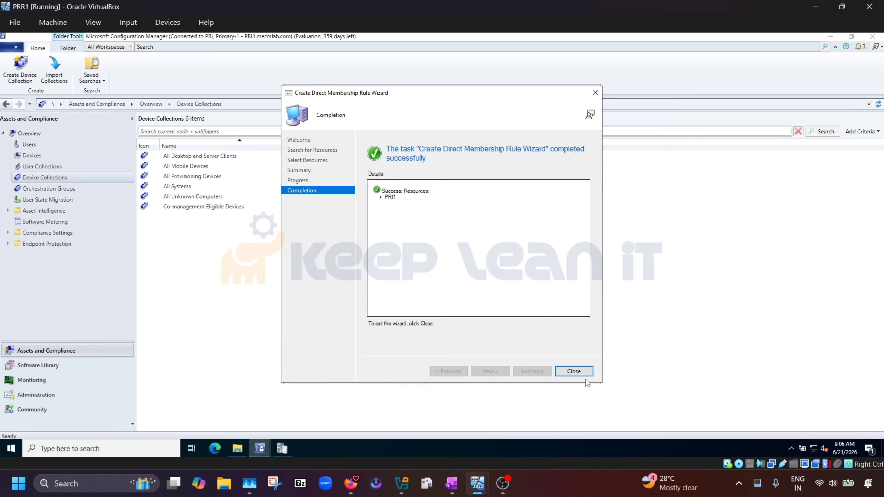
pyautogui.click(583, 371)
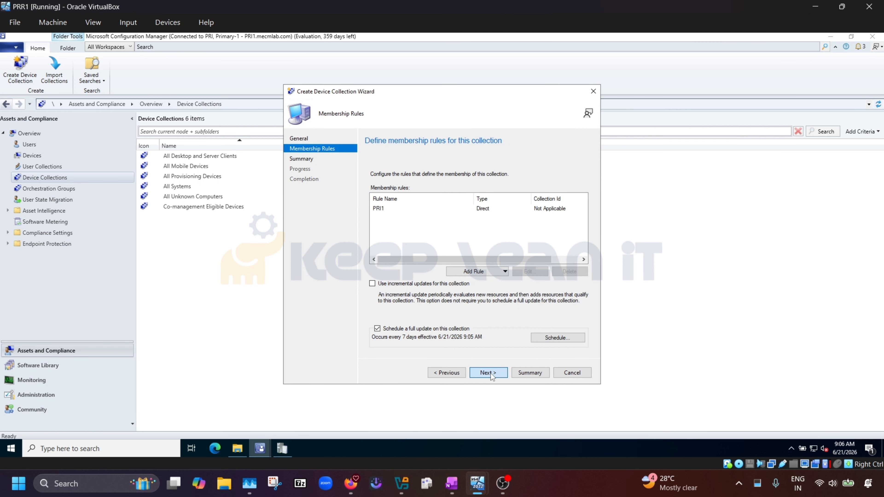
# Complete the wizard to create the Test collection and view its details.
pyautogui.click(490, 373)
pyautogui.click(490, 373)
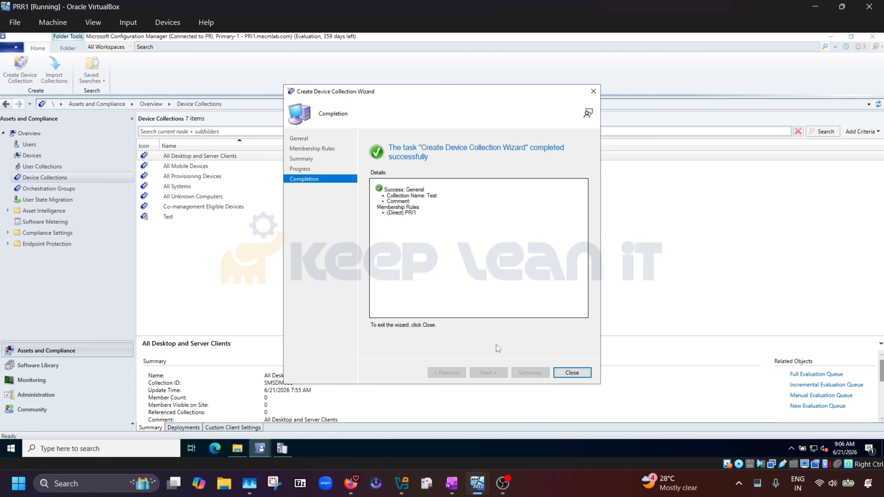
pyautogui.click(577, 374)
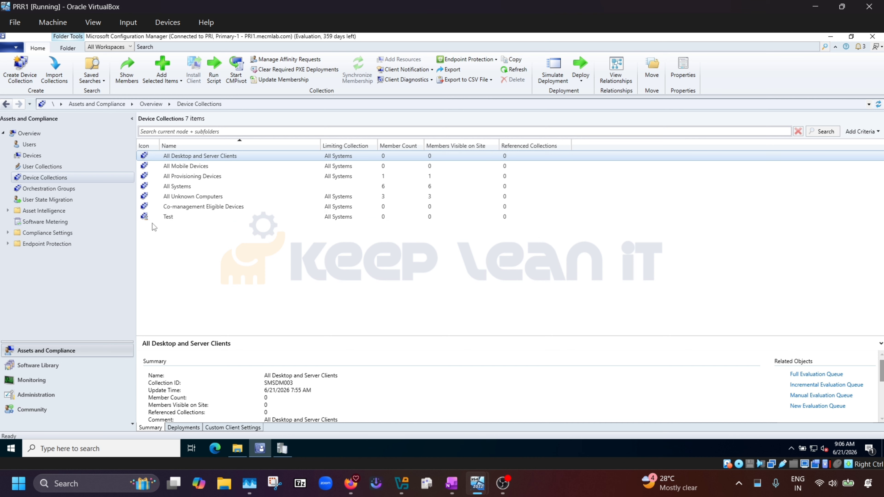
pyautogui.click(150, 216)
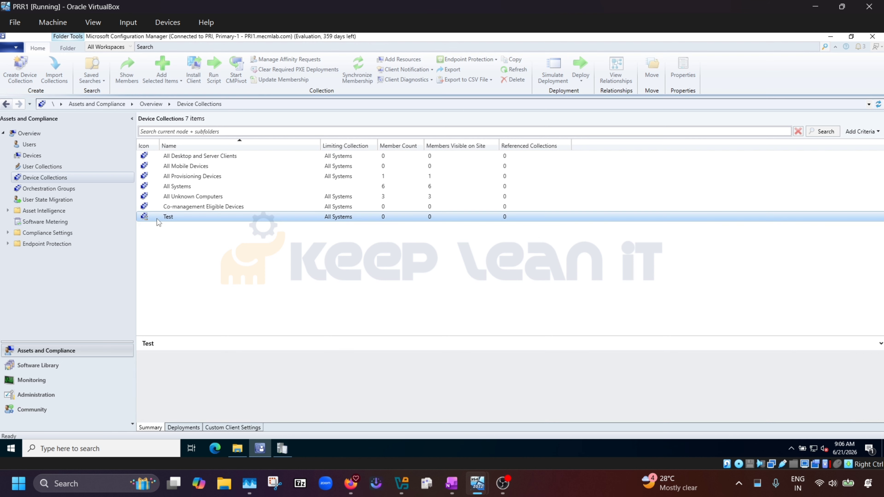
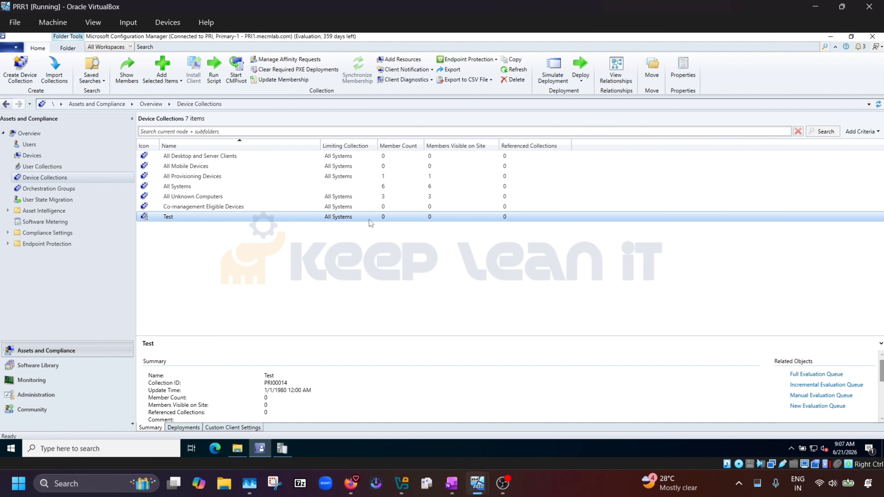
# Jump to colleval.log in the Logs folder, open it in CMTrace, then go back to the console.
pyautogui.click(237, 448)
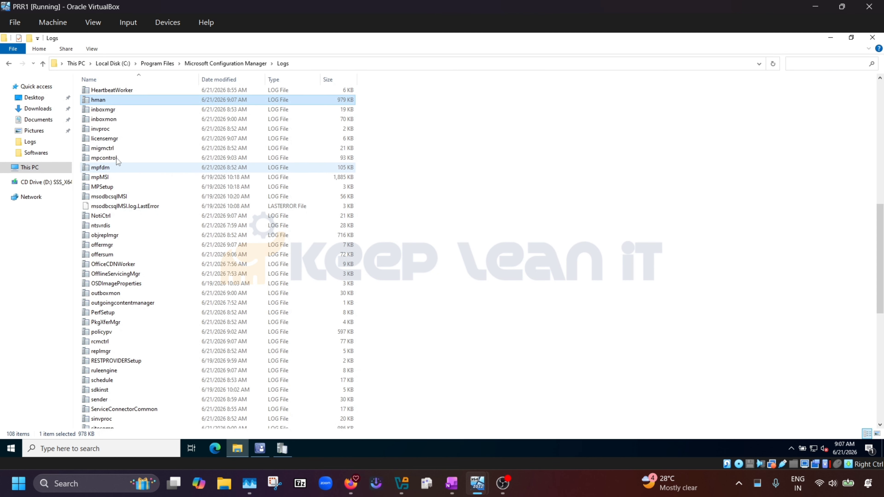
pyautogui.click(115, 151)
pyautogui.write('co')
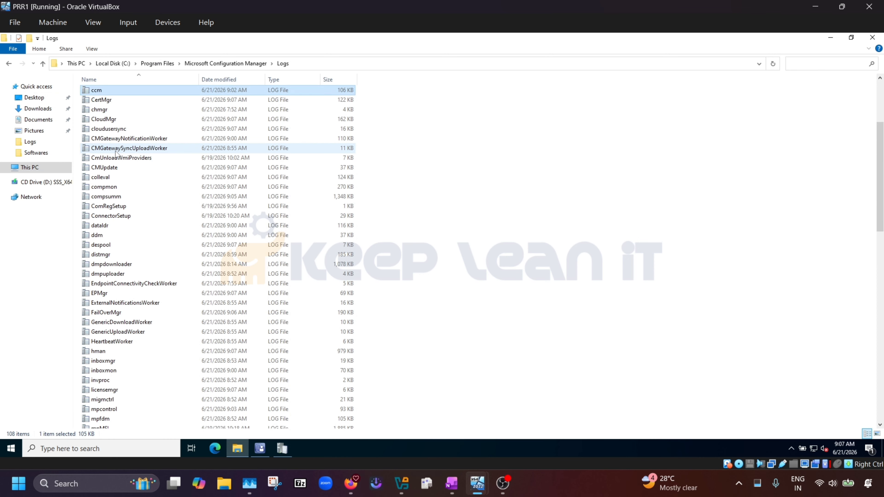
pyautogui.doubleClick(100, 177)
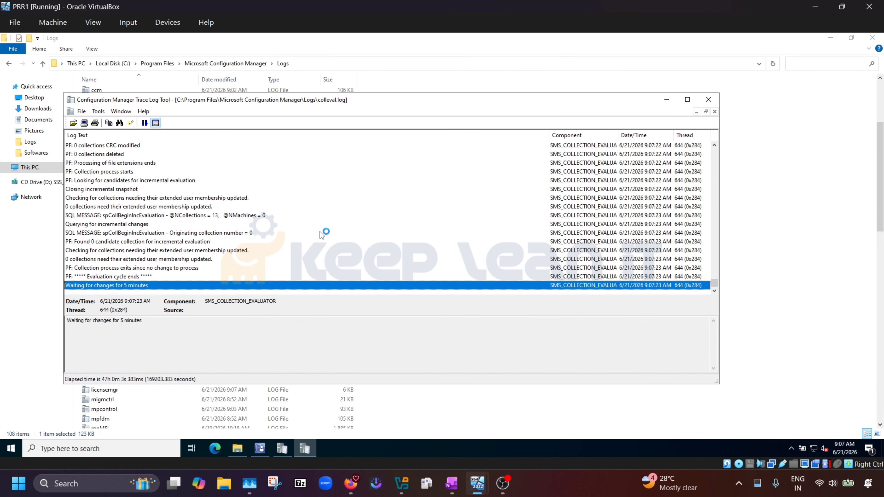
pyautogui.click(265, 449)
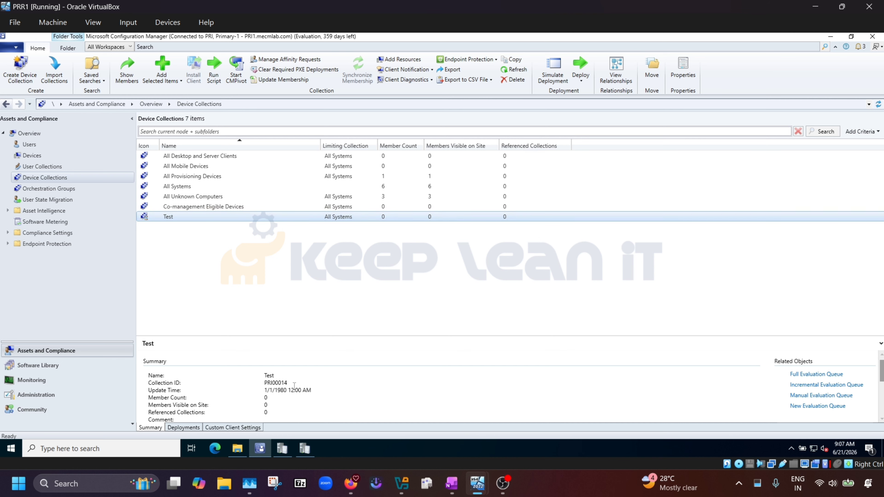
# Copy Test's Collection ID PRI00014 and add a Collection ID column to the collections list.
pyautogui.doubleClick(282, 382)
pyautogui.hotkey('ctrl', 'c')
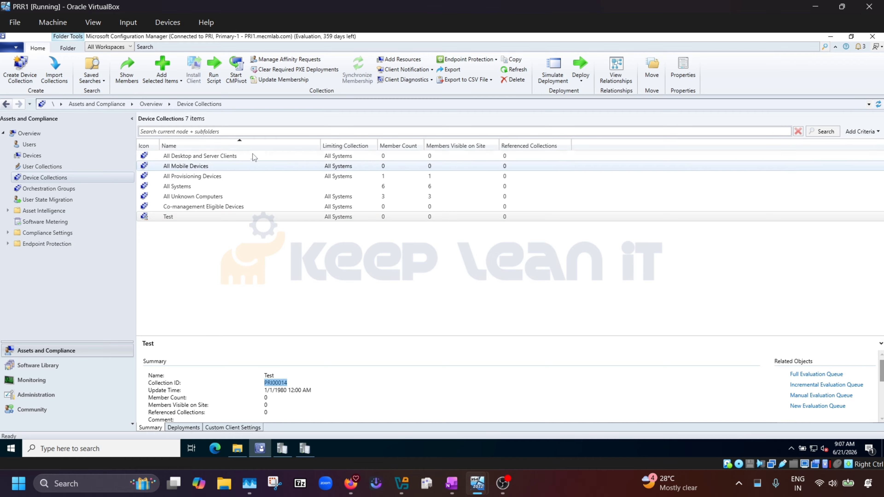
pyautogui.rightClick(266, 149)
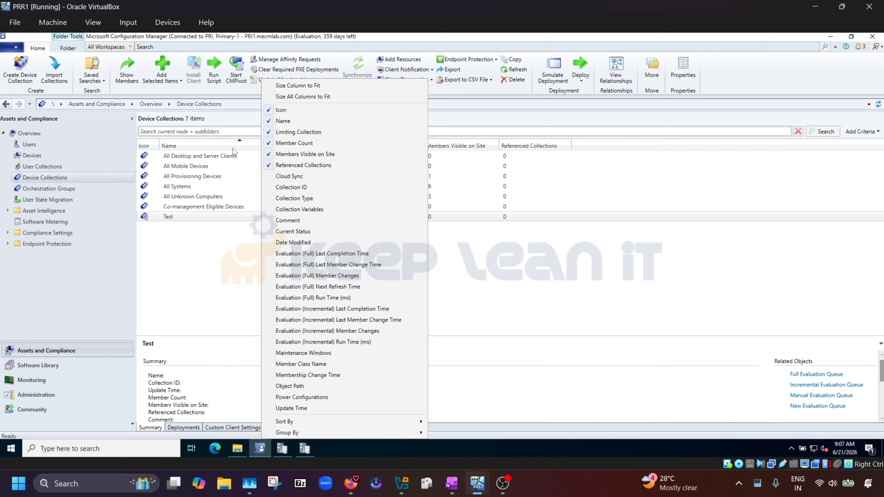
pyautogui.click(302, 190)
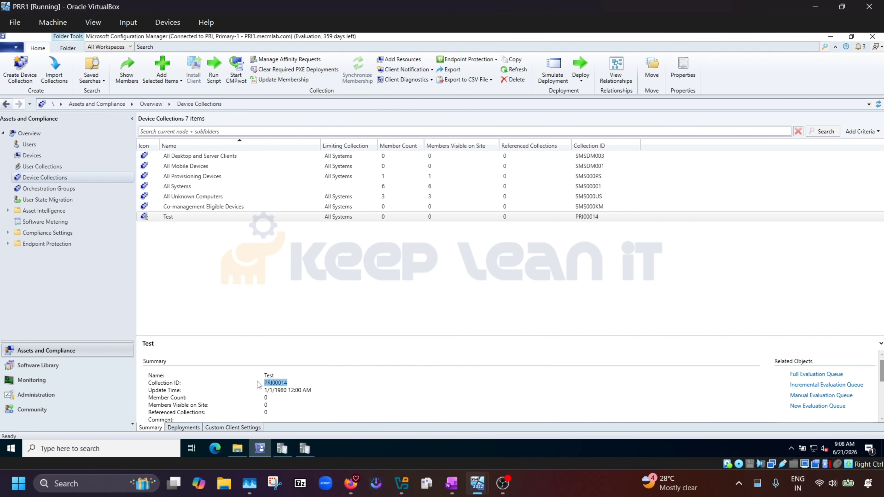
pyautogui.click(306, 452)
# Search colleval.log upward for PRI00014.
pyautogui.scroll(4, 294, 228)
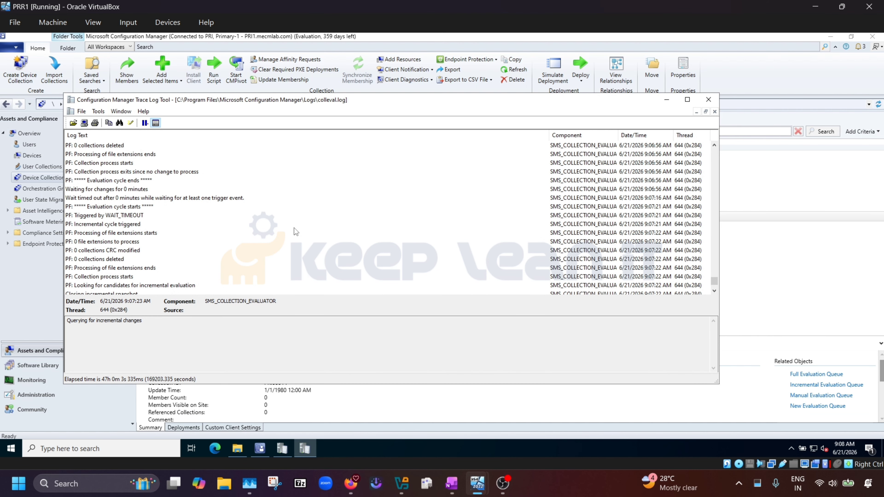
pyautogui.hotkey('ctrl', 'f')
pyautogui.hotkey('ctrl', 'v')
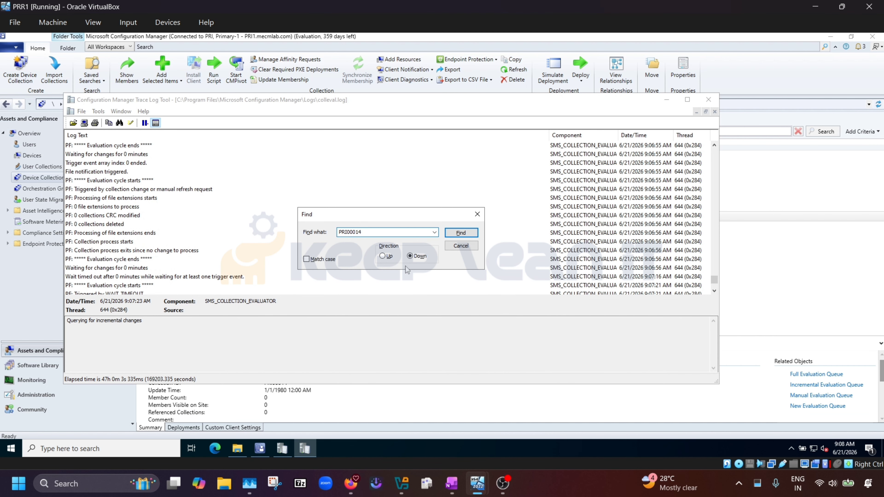
pyautogui.click(387, 256)
pyautogui.click(460, 232)
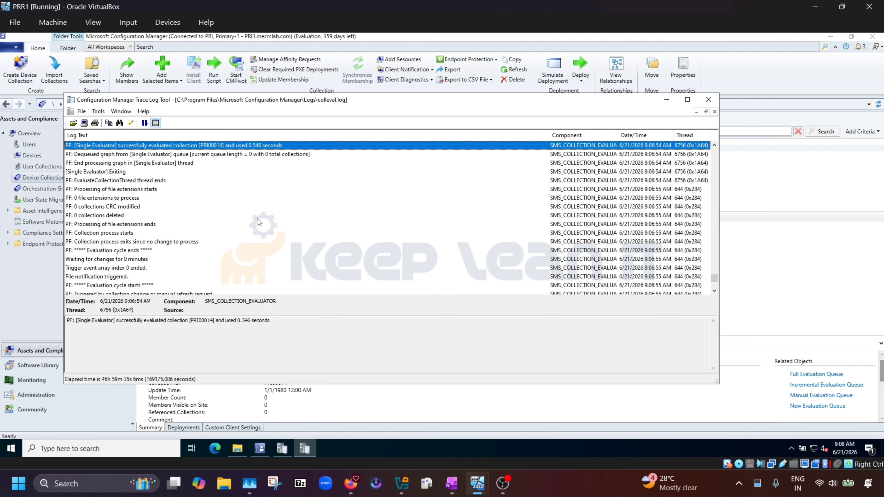
# Review PRI00014's entries, noting the 0.546-second evaluation and '1 entries changed', then close CMTrace.
pyautogui.scroll(1, 243, 220)
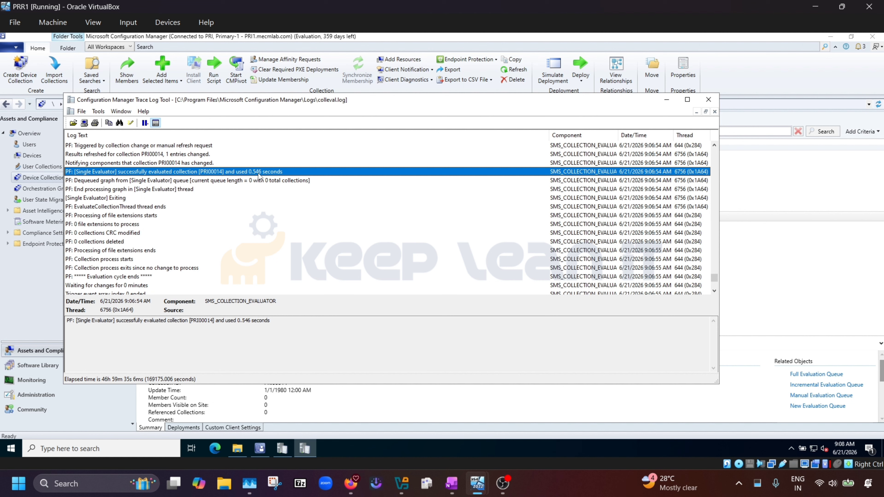
pyautogui.moveTo(270, 320); pyautogui.dragTo(215, 321)
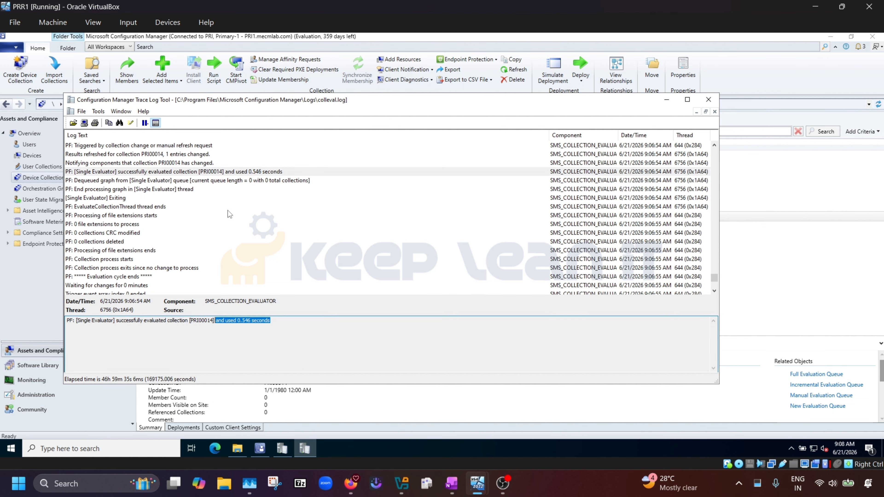
pyautogui.scroll(1, 230, 208)
pyautogui.click(189, 180)
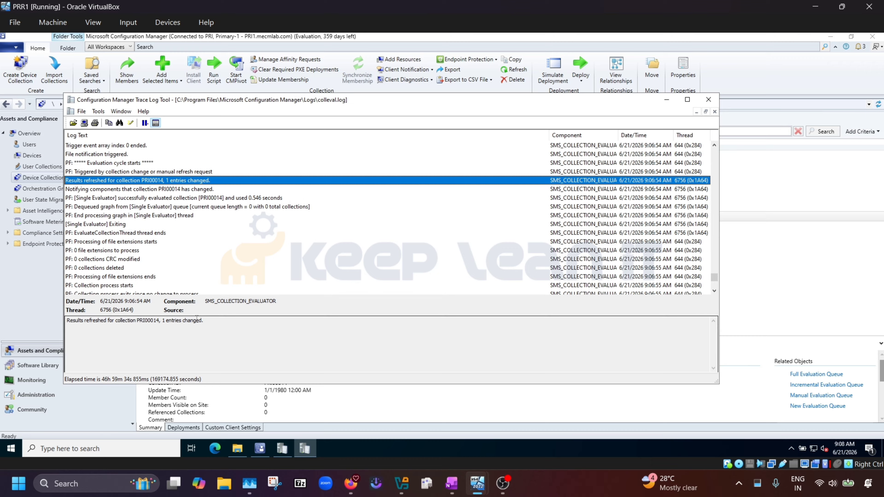
pyautogui.moveTo(163, 321); pyautogui.dragTo(205, 321)
pyautogui.click(241, 338)
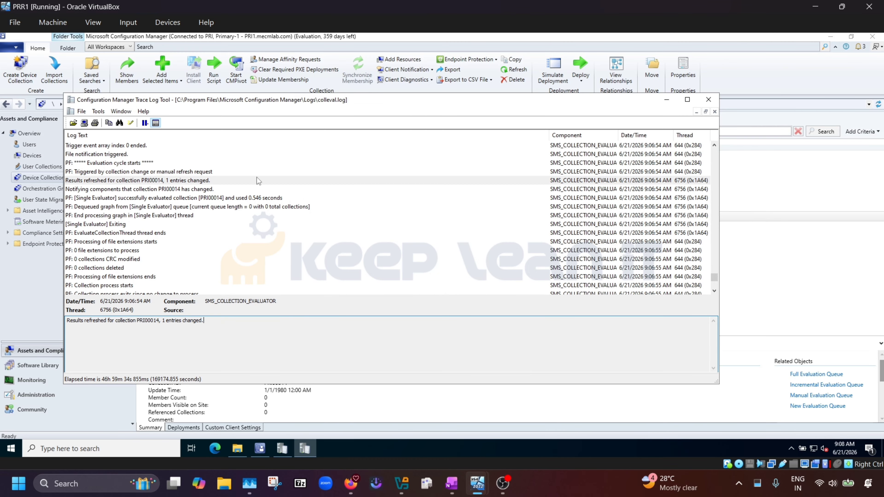
pyautogui.moveTo(222, 318); pyautogui.dragTo(163, 321)
pyautogui.click(167, 321)
pyautogui.moveTo(218, 320); pyautogui.dragTo(161, 318)
pyautogui.click(251, 330)
pyautogui.click(708, 100)
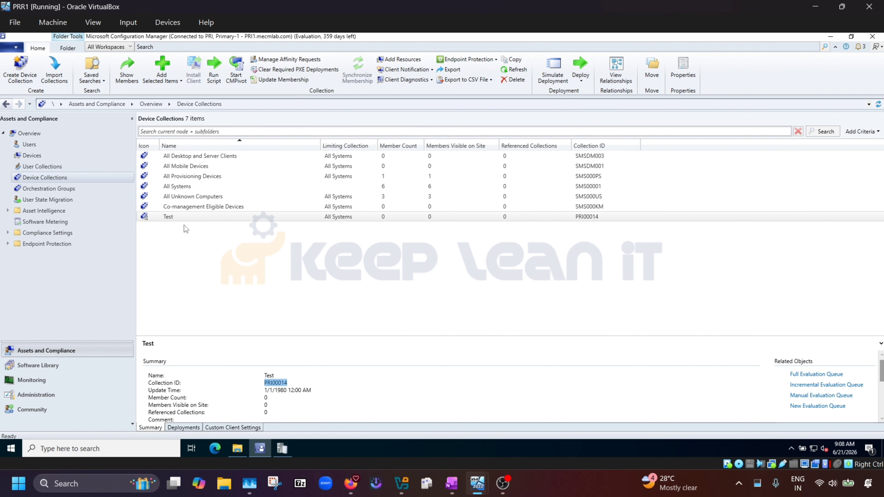
# Refresh the Test device collection's membership.
pyautogui.click(179, 220)
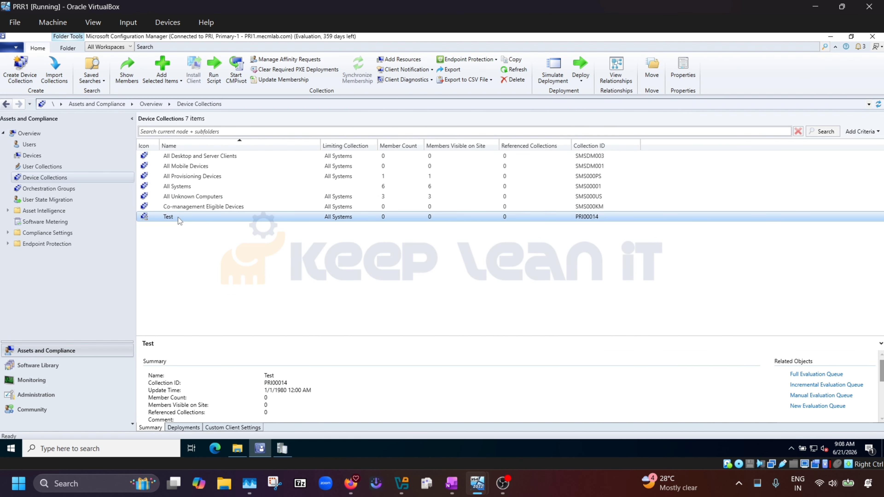
pyautogui.rightClick(180, 221)
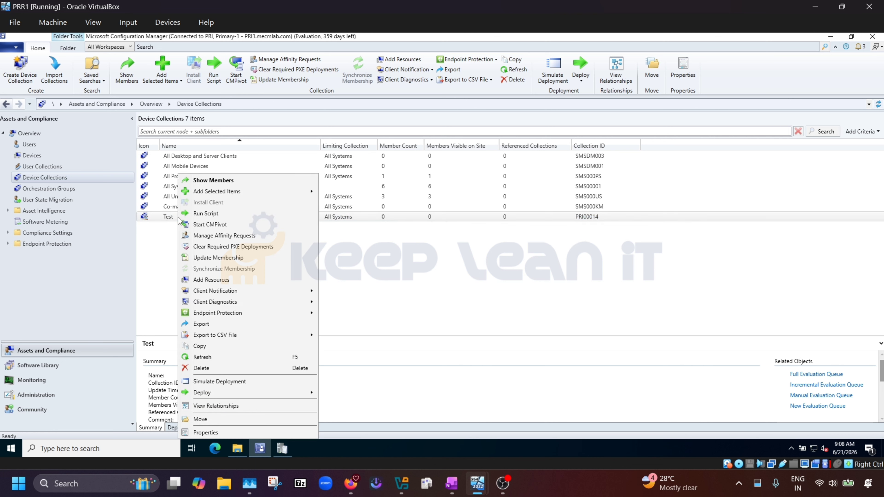
pyautogui.click(205, 359)
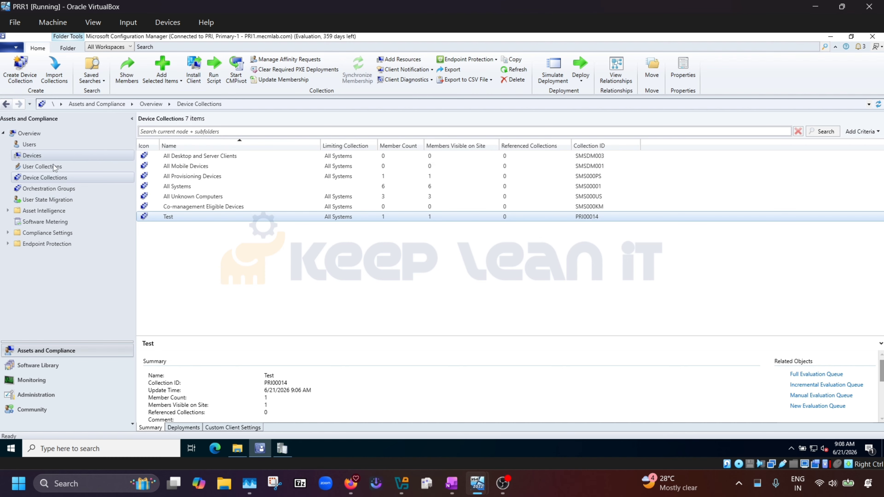
# Browse the user collections and Users list, noting MECMLAB\Administrator, then return to User Collections.
pyautogui.click(46, 165)
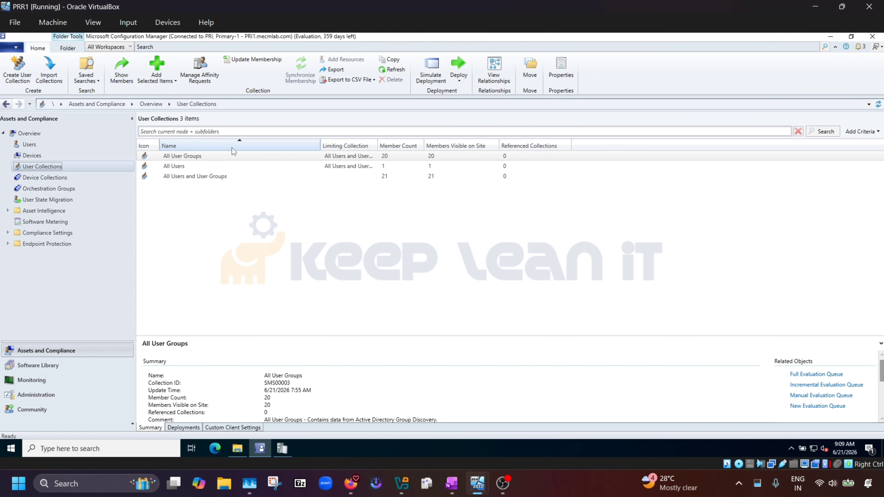
pyautogui.click(233, 154)
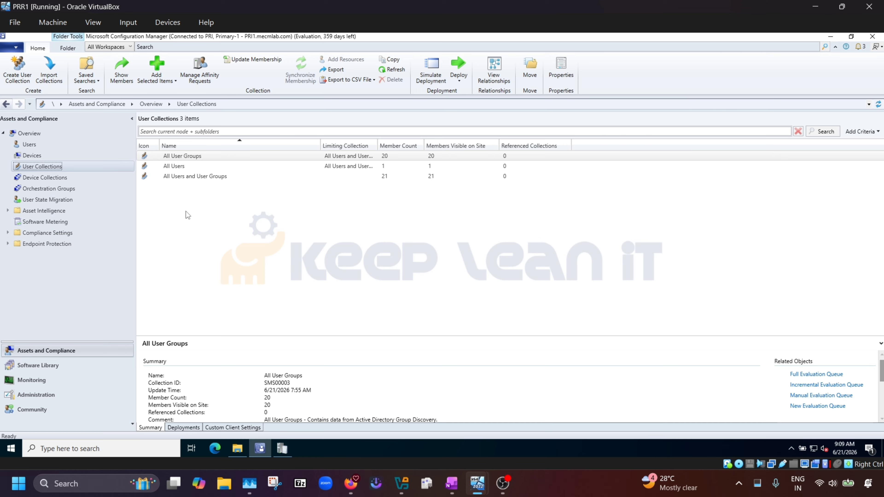
pyautogui.click(177, 176)
pyautogui.click(26, 144)
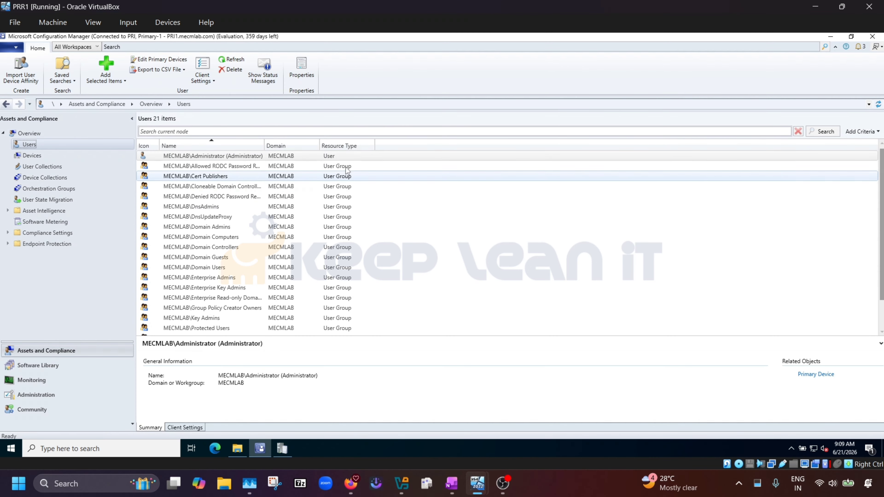
pyautogui.click(323, 157)
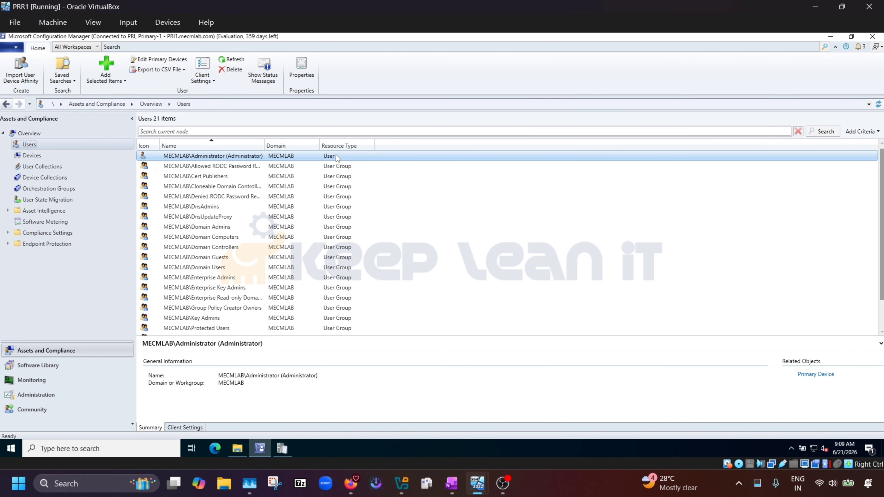
pyautogui.click(337, 169)
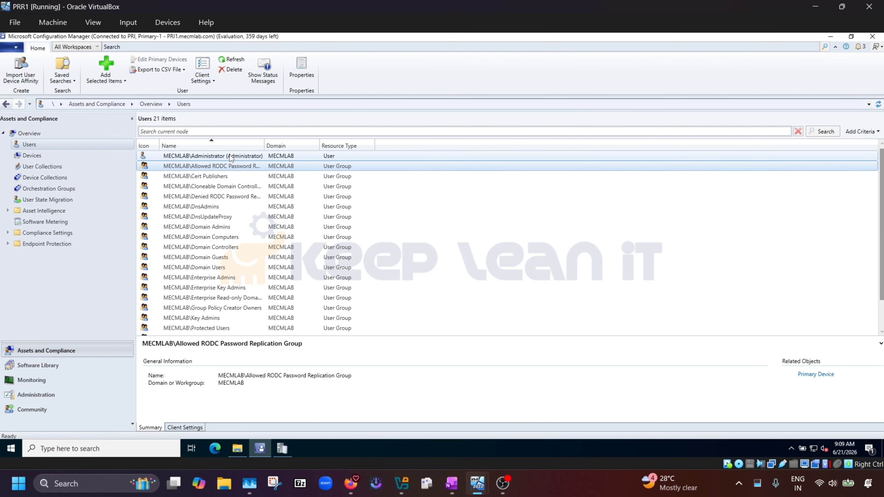
pyautogui.click(42, 167)
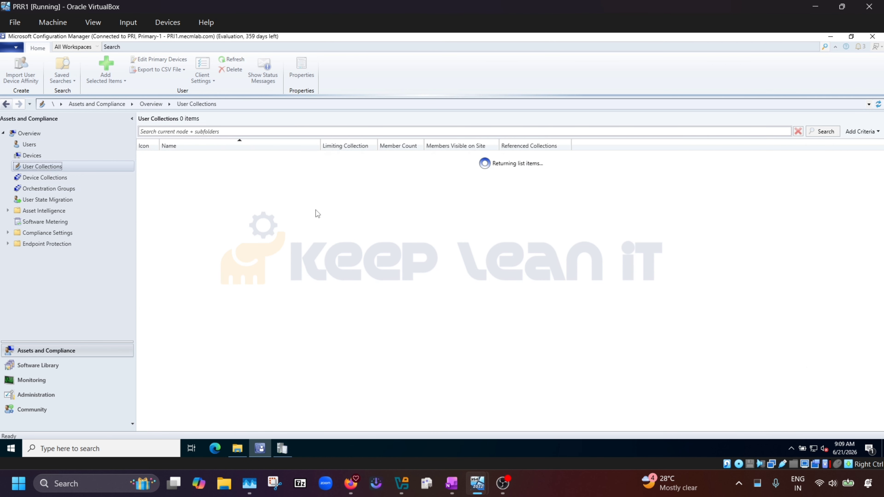
# Start a new user collection named Test, limited to All Users and User Groups.
pyautogui.rightClick(201, 236)
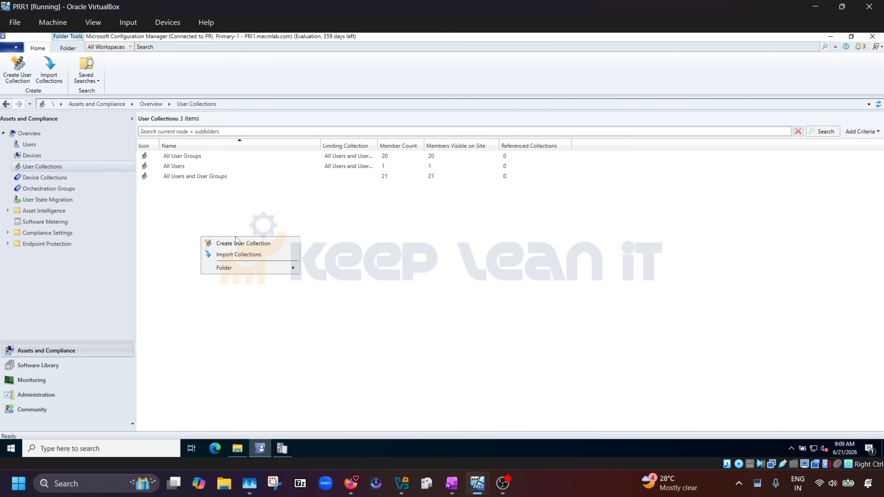
pyautogui.click(249, 243)
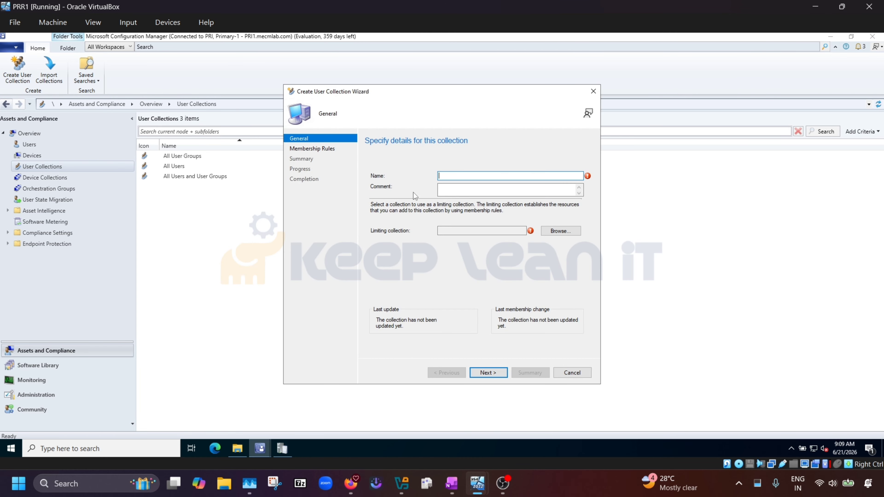
pyautogui.write('Test')
pyautogui.click(559, 231)
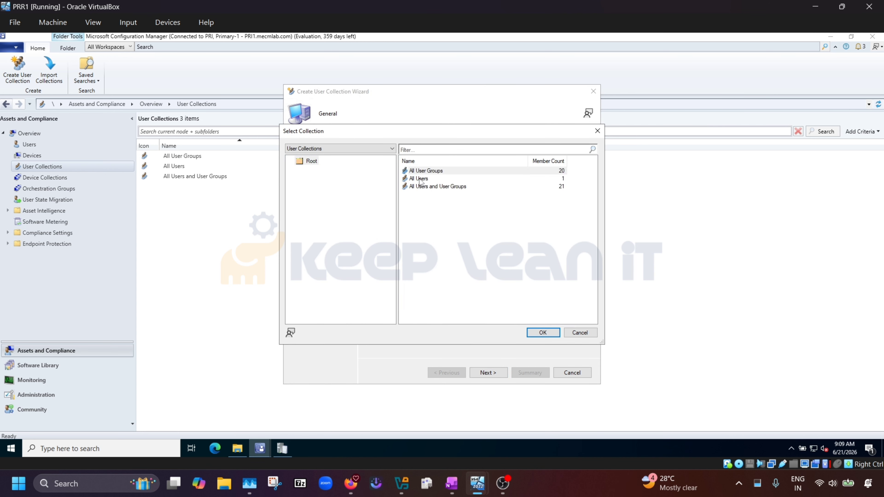
pyautogui.click(420, 179)
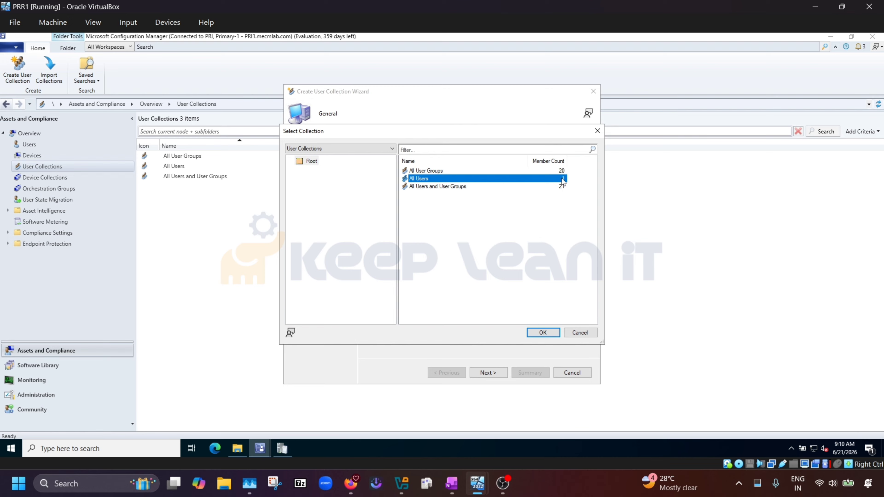
pyautogui.click(433, 170)
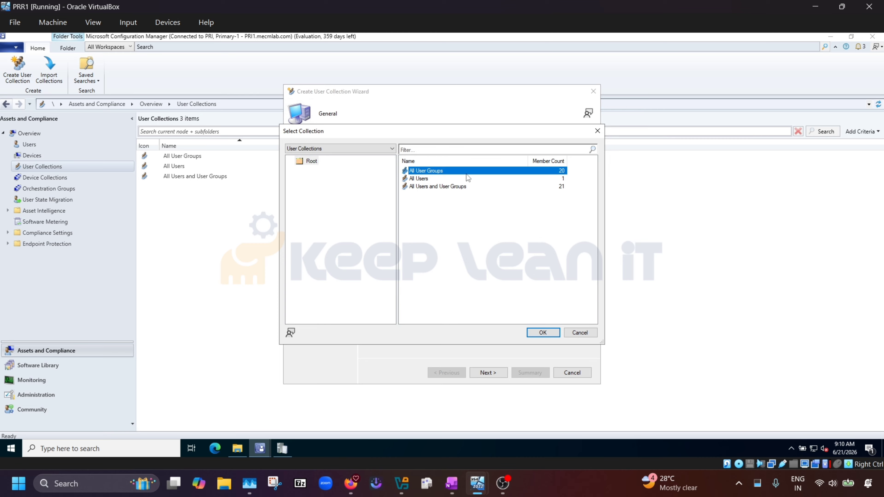
pyautogui.click(431, 188)
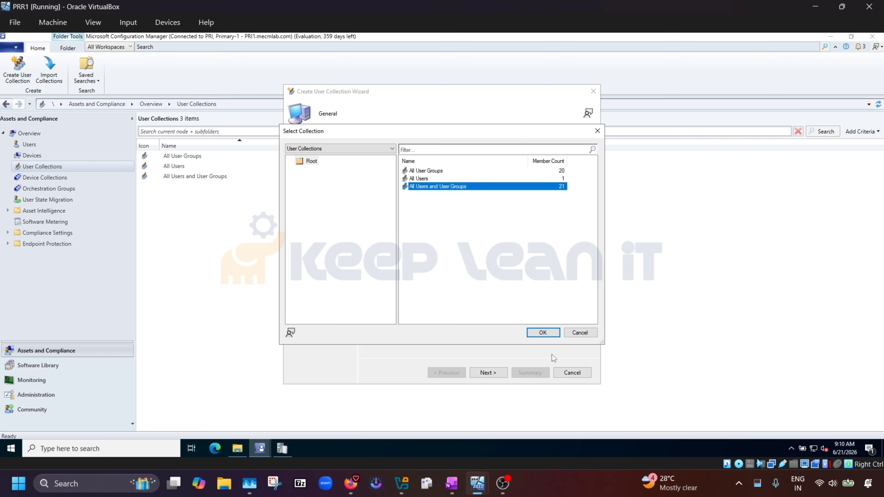
pyautogui.click(550, 334)
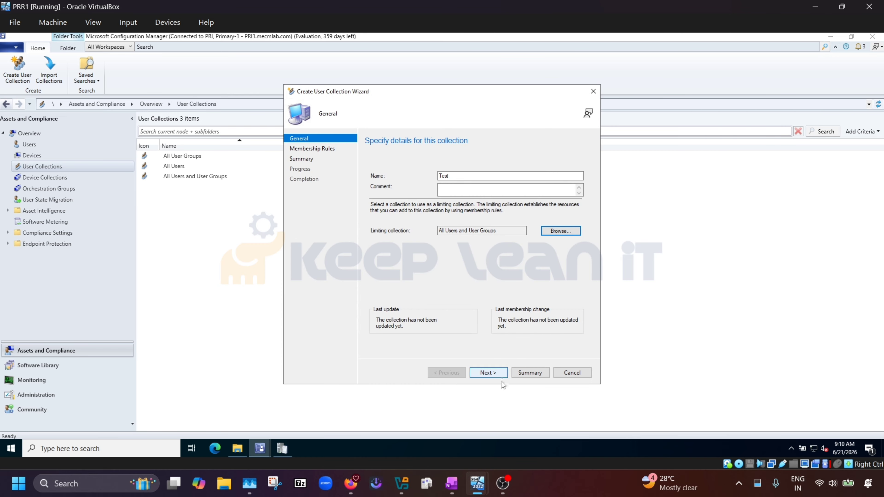
# Rename it Test-User after the name-in-use error and advance to Membership Rules.
pyautogui.click(498, 371)
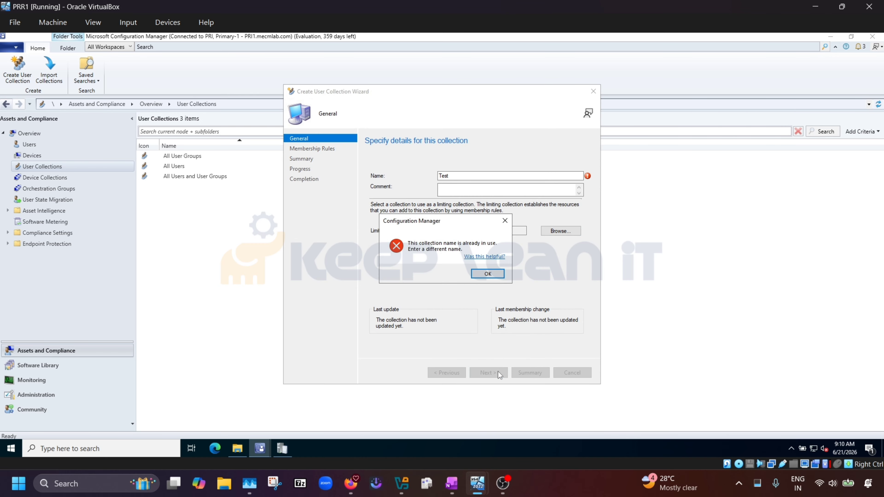
pyautogui.click(491, 274)
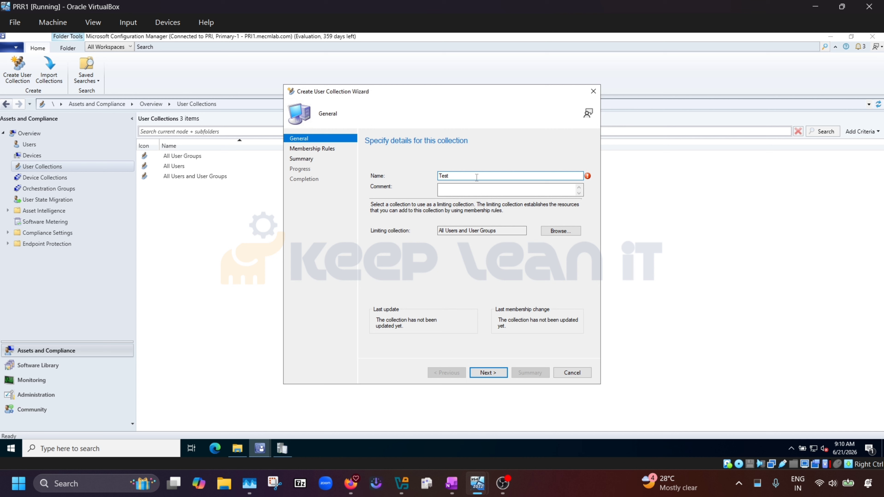
pyautogui.write('-User')
pyautogui.click(491, 373)
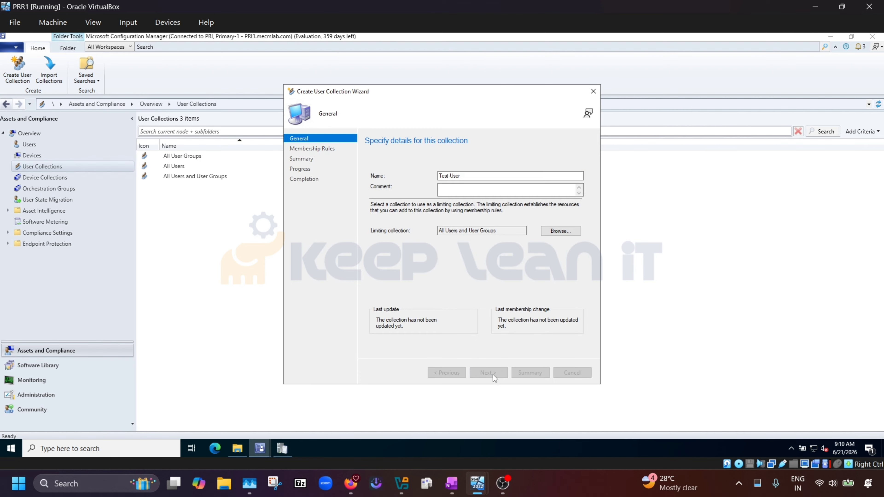
pyautogui.click(490, 272)
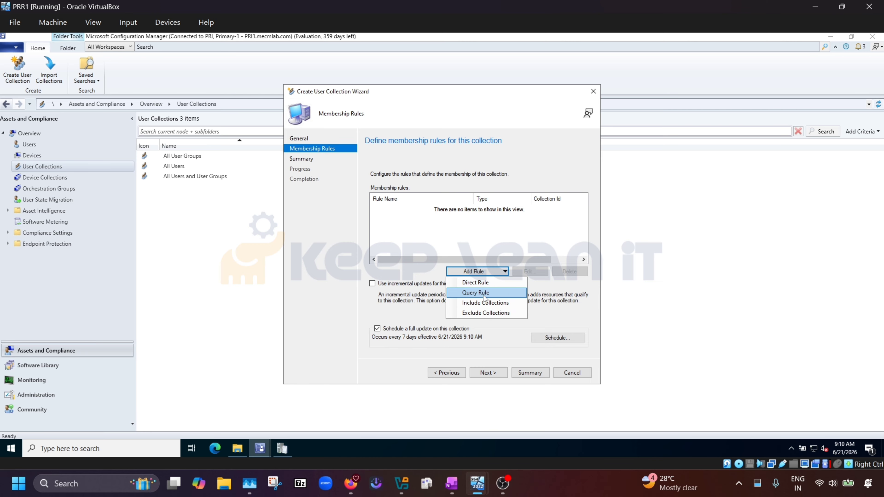
# Add a direct rule searching User Resource by Name for 'Ad%'.
pyautogui.click(477, 283)
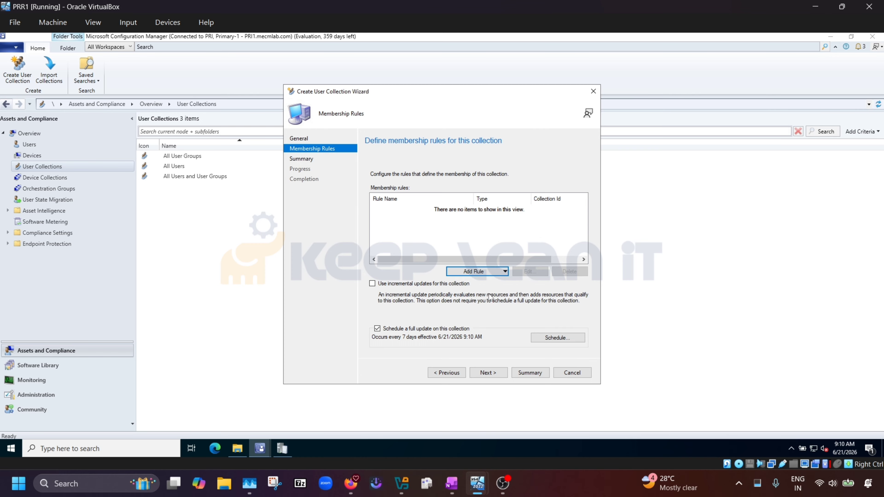
pyautogui.click(490, 371)
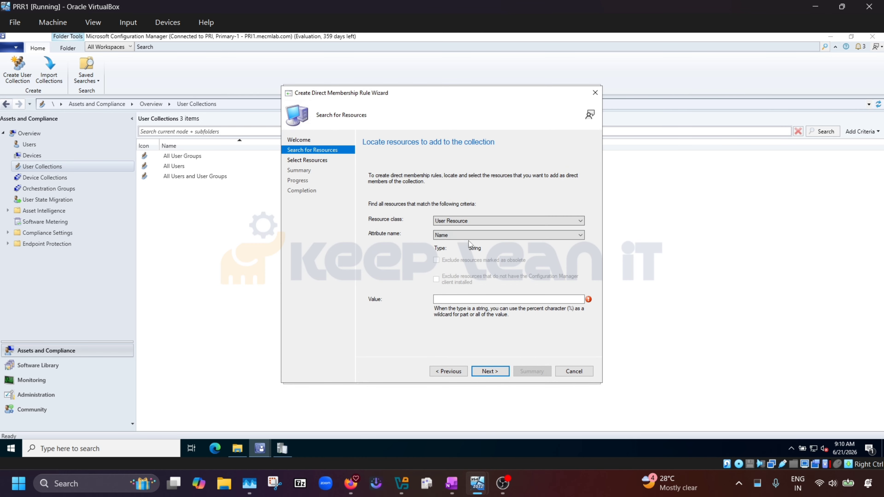
pyautogui.click(466, 220)
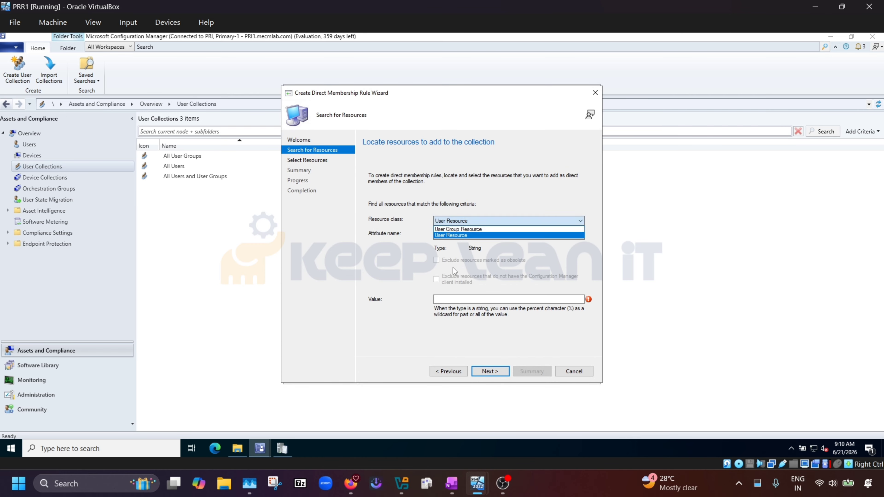
pyautogui.click(464, 235)
pyautogui.click(463, 235)
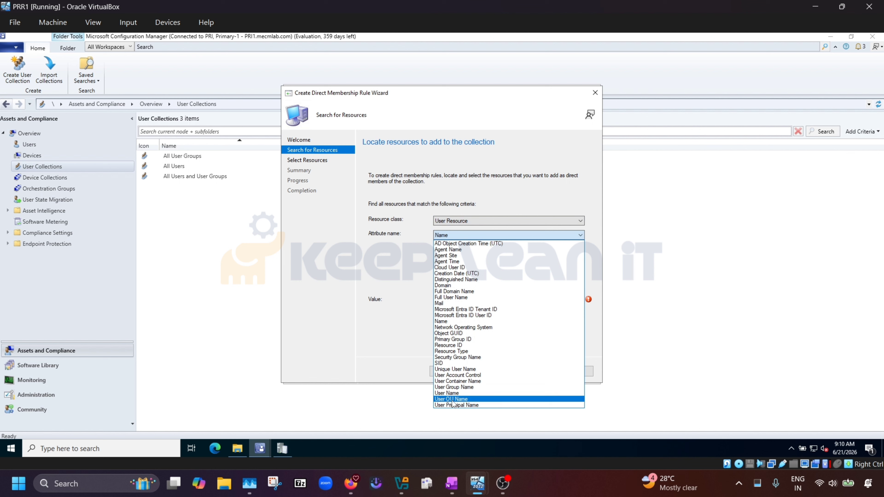
pyautogui.click(381, 333)
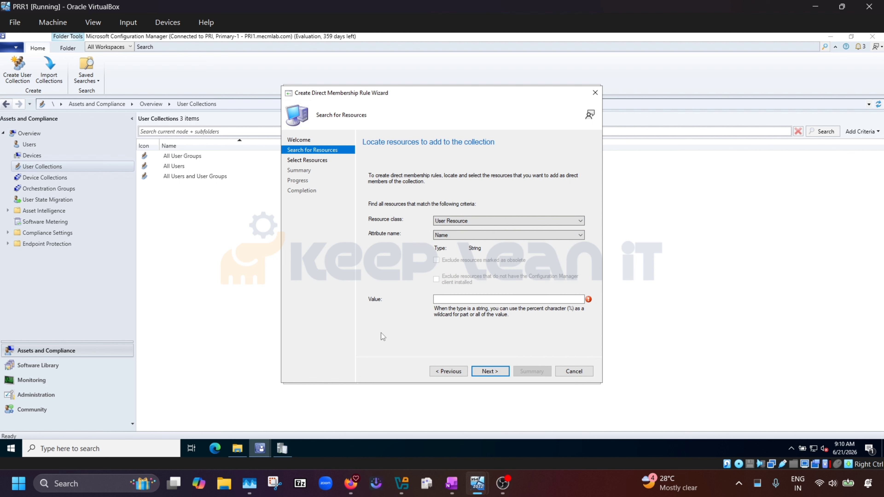
pyautogui.click(472, 298)
pyautogui.write('Ad')
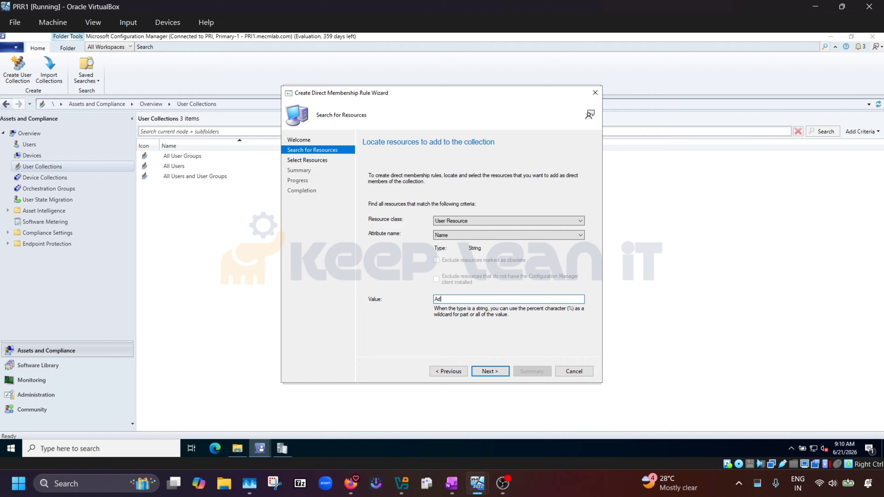
pyautogui.write('%')
pyautogui.click(500, 372)
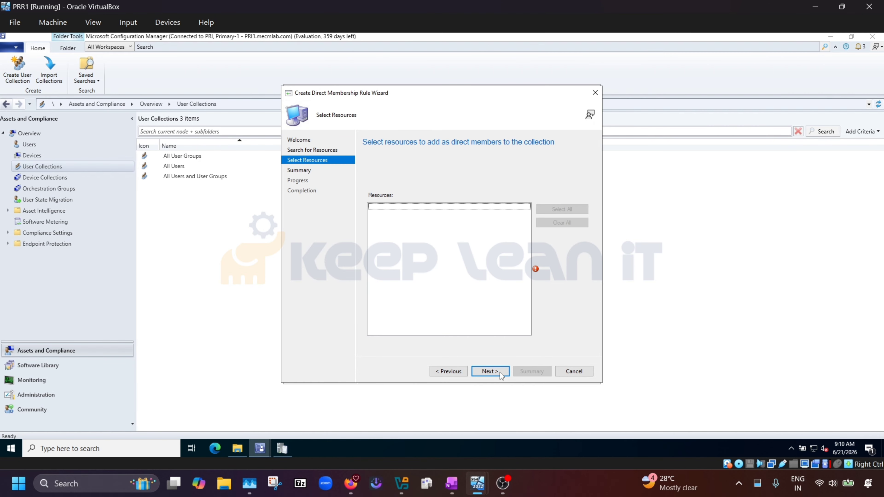
# Retry the user search with the value 'Admin%'.
pyautogui.click(449, 372)
pyautogui.click(455, 299)
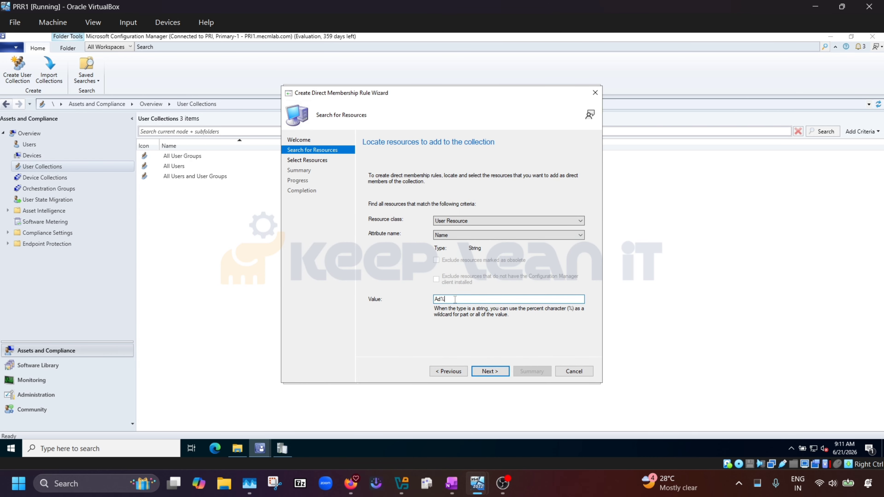
pyautogui.press('BackSpace')
pyautogui.press('BackSpace')
pyautogui.press('BackSpace')
pyautogui.write('Admin%')
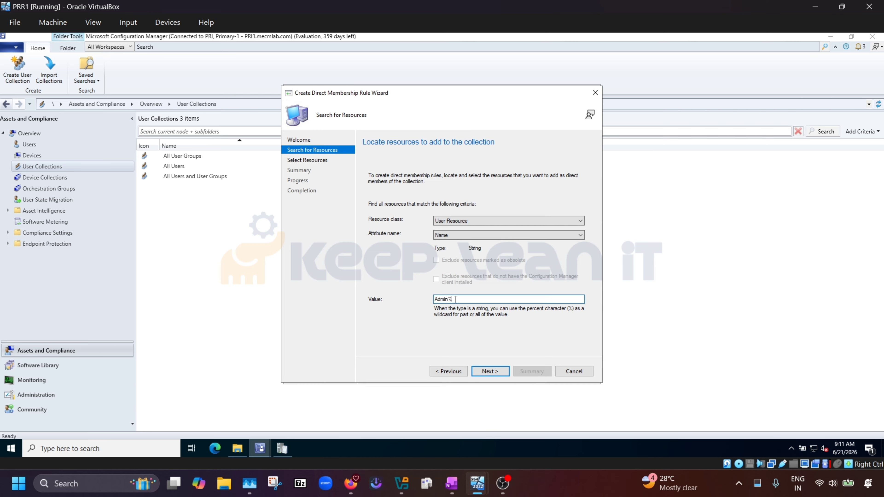
pyautogui.click(490, 371)
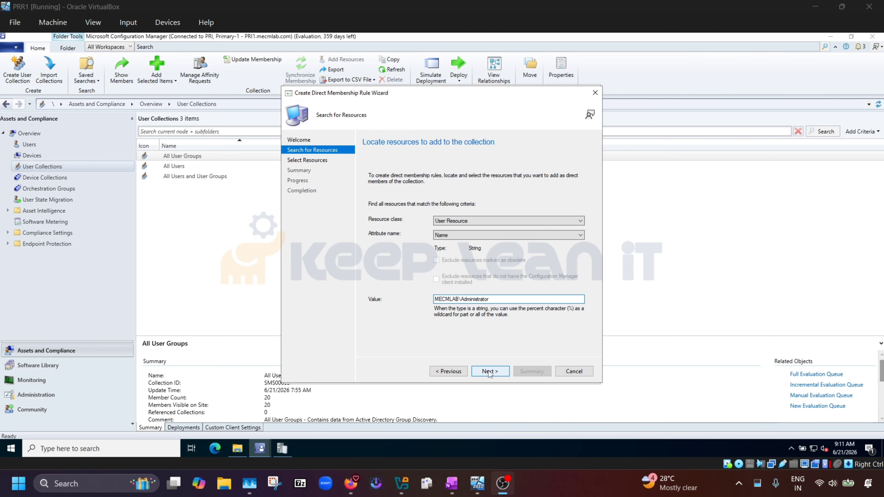
pyautogui.click(489, 373)
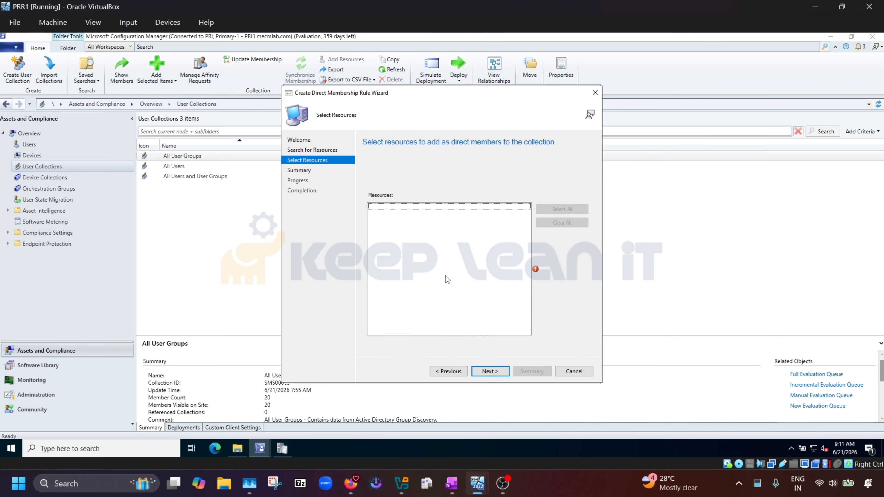
# Replace the MECMLAB\ prefix with '%', select MECMLAB\Administrator, and finish the direct rule.
pyautogui.click(445, 371)
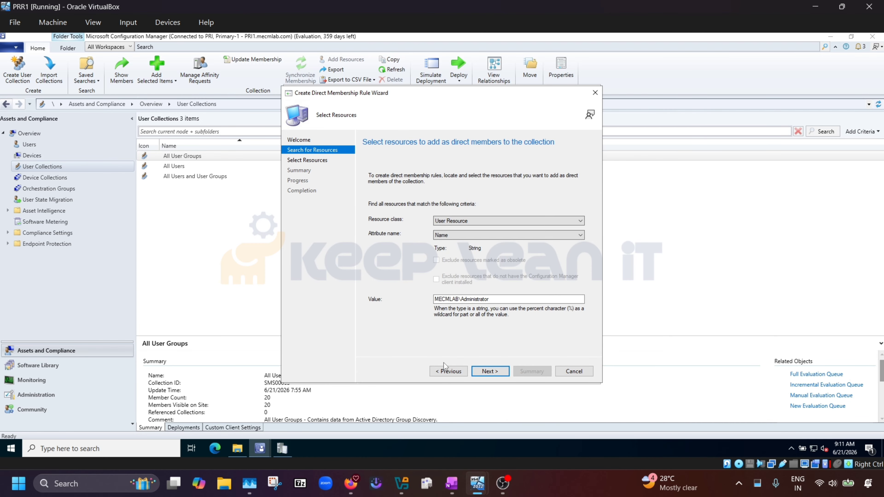
pyautogui.moveTo(461, 299); pyautogui.dragTo(416, 299)
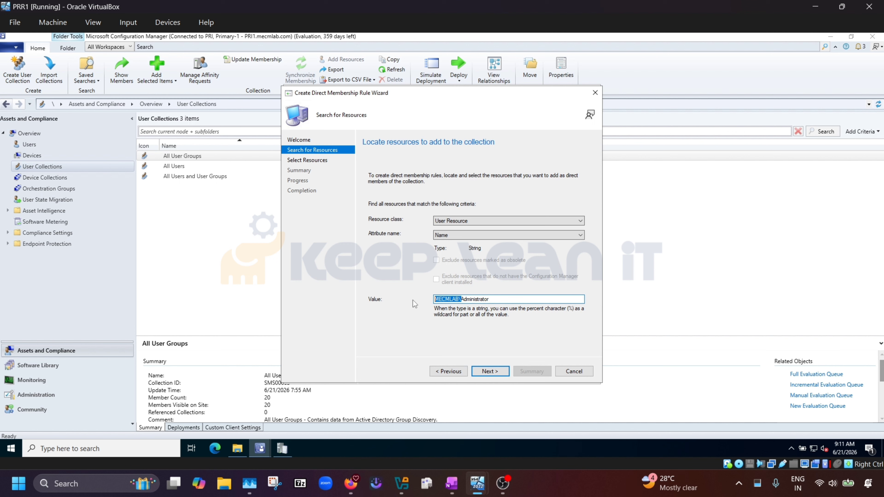
pyautogui.write('%')
pyautogui.write('%')
pyautogui.click(486, 373)
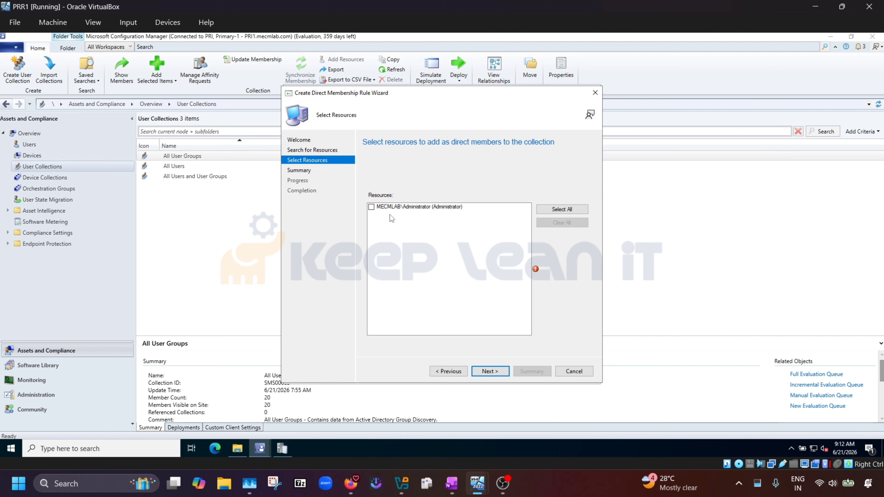
pyautogui.click(371, 209)
pyautogui.click(489, 371)
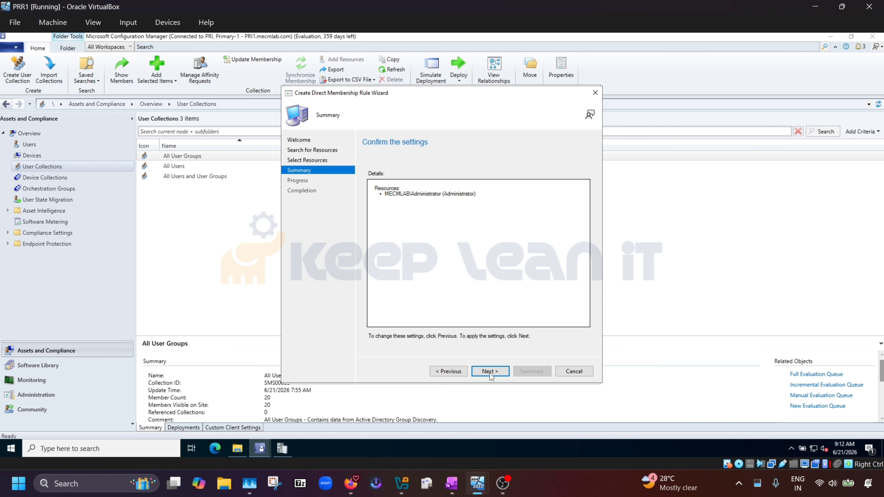
pyautogui.click(489, 373)
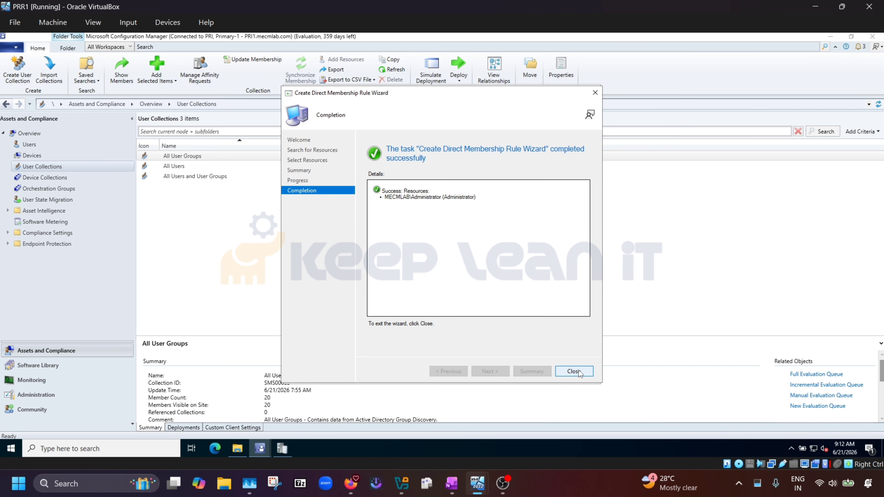
pyautogui.click(578, 371)
# Complete the wizard to create the Test-User collection.
pyautogui.click(488, 371)
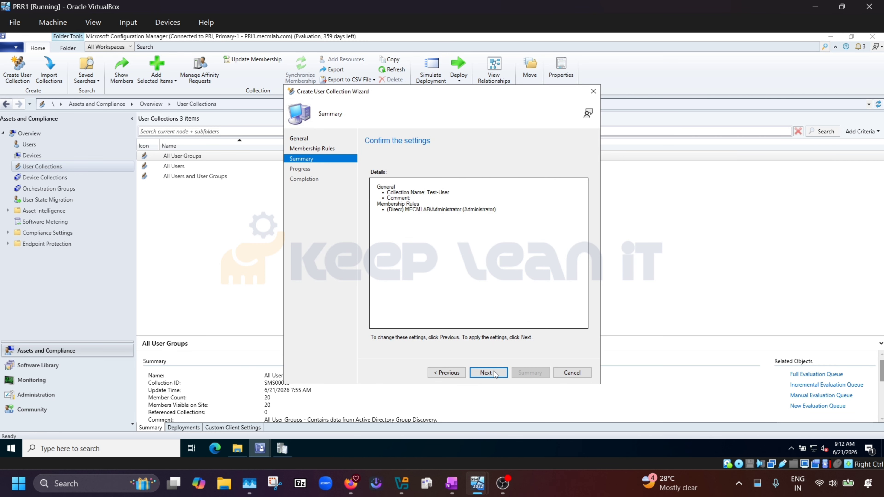
pyautogui.click(494, 372)
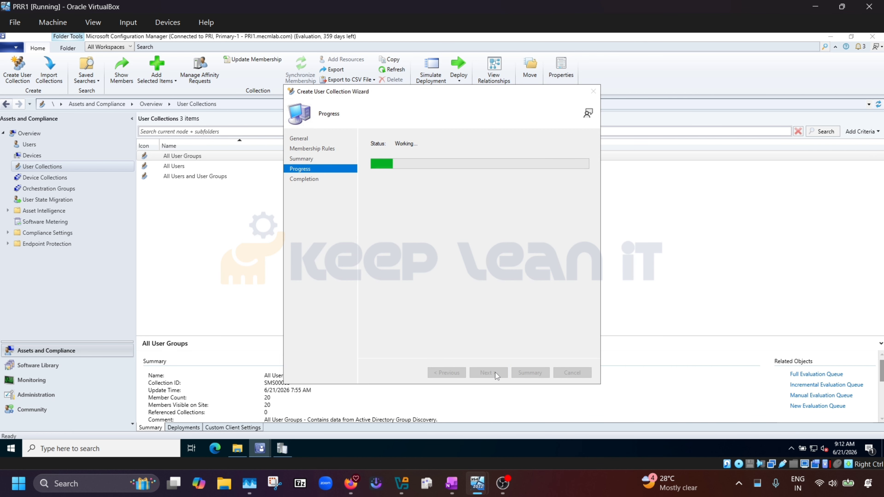
pyautogui.click(573, 372)
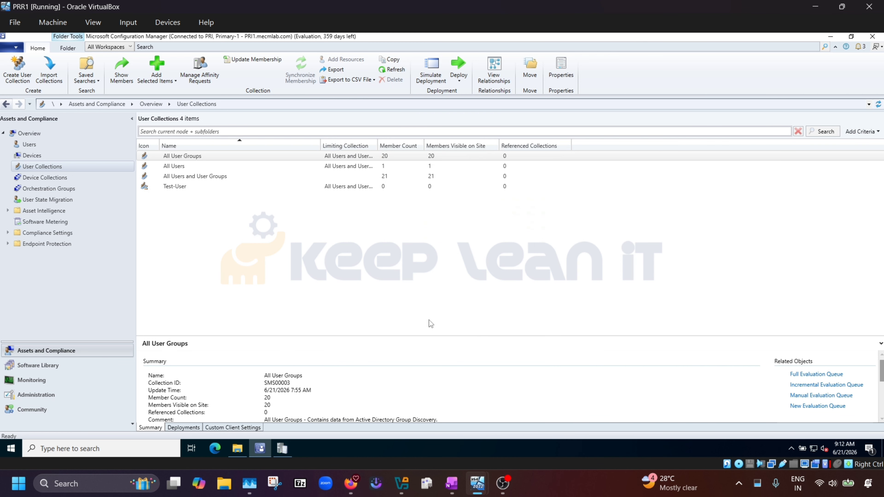
# Refresh Test-User to show 1 member and copy its Collection ID PRI00015.
pyautogui.click(175, 187)
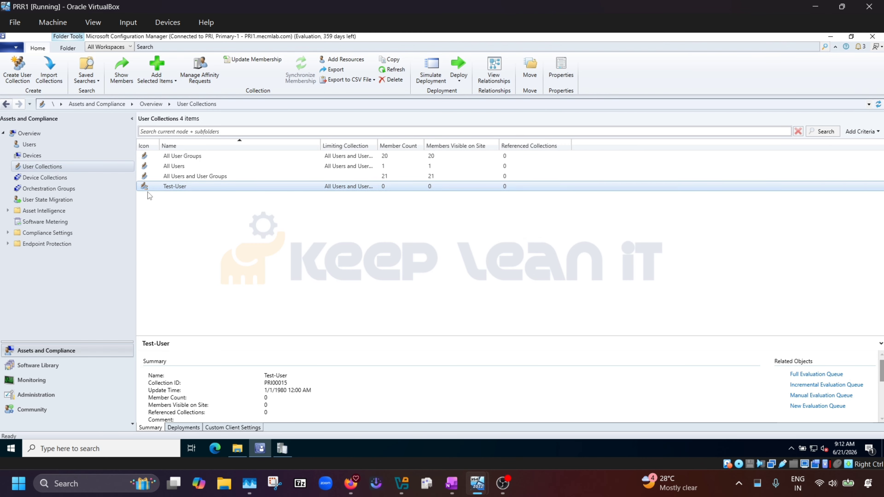
pyautogui.rightClick(278, 188)
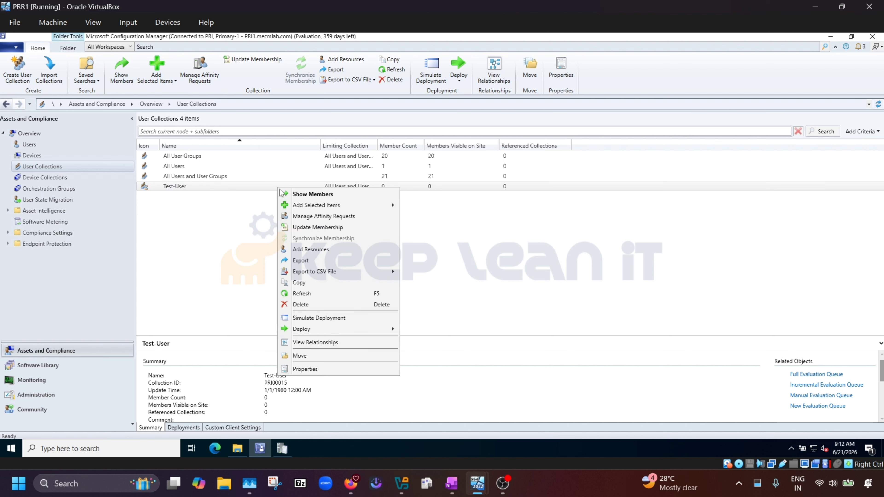
pyautogui.click(314, 293)
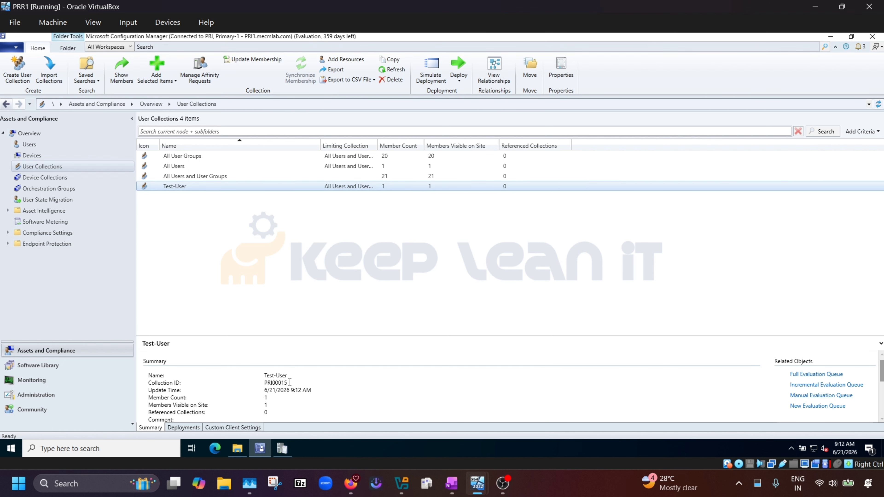
pyautogui.moveTo(289, 383); pyautogui.dragTo(256, 382)
pyautogui.hotkey('ctrl', 'c')
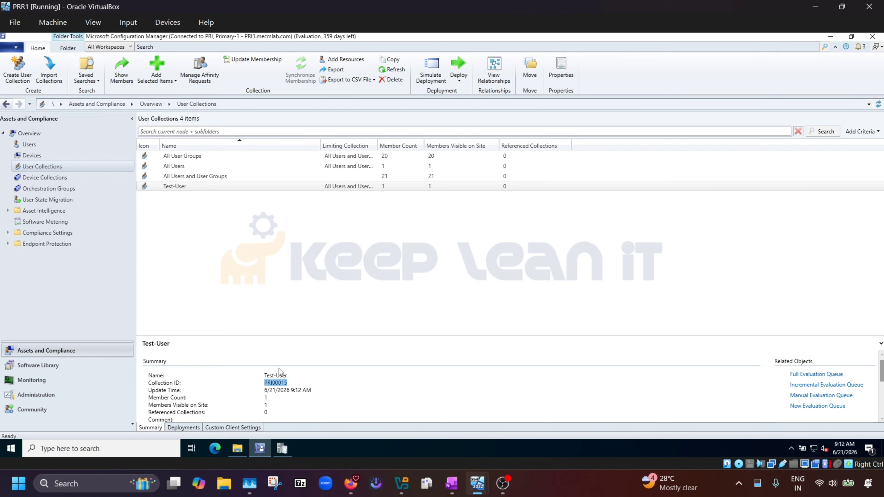
pyautogui.click(281, 449)
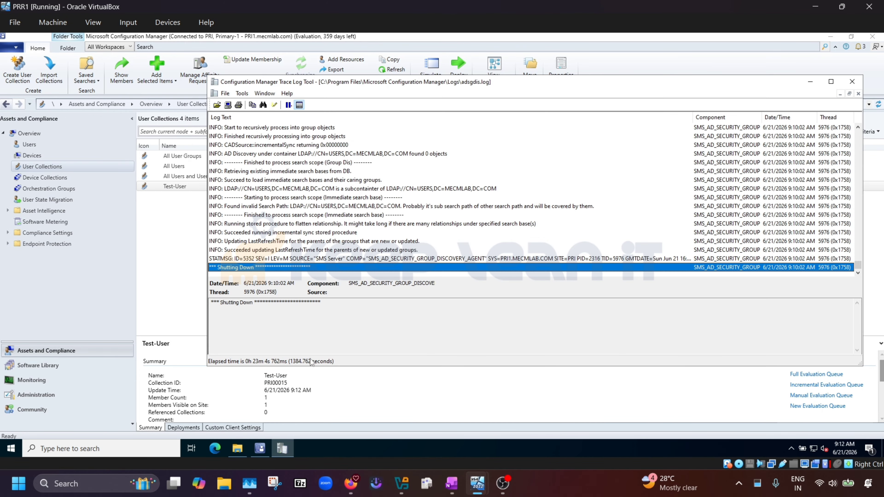
# Search adsgdis.log for PRI00015, find no matches, and close it.
pyautogui.click(418, 232)
pyautogui.hotkey('ctrl', 'f')
pyautogui.hotkey('ctrl', 'v')
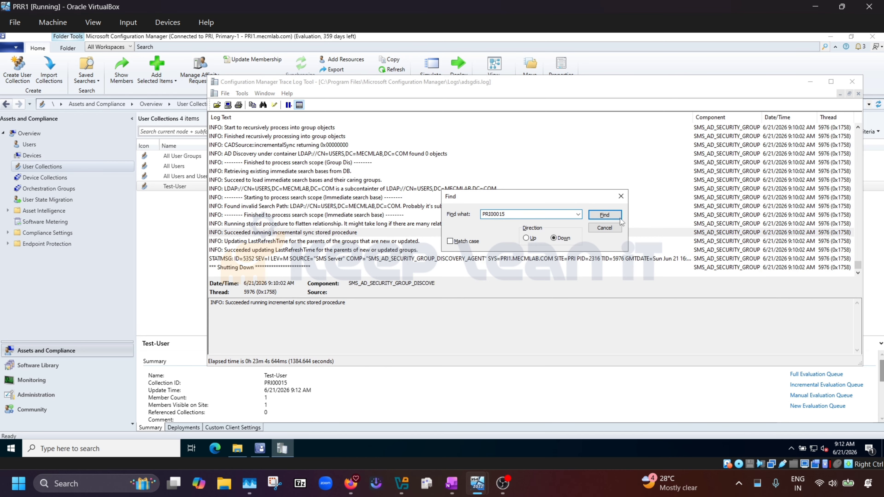
pyautogui.click(605, 217)
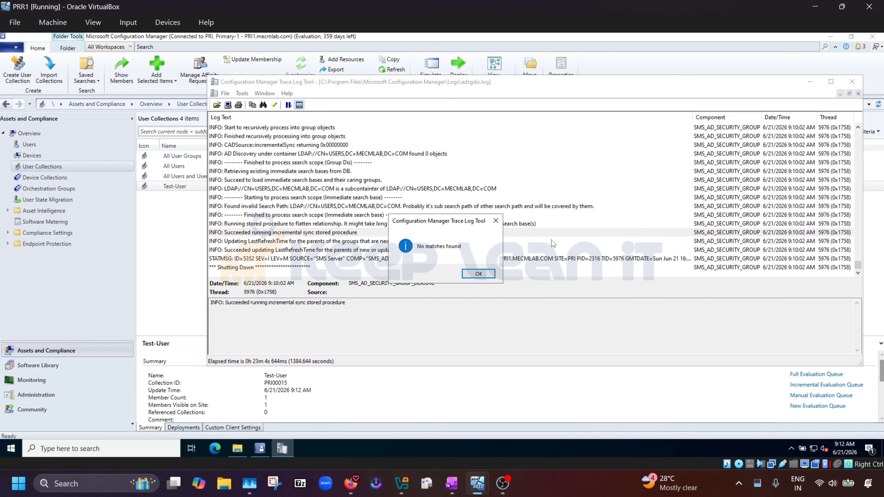
pyautogui.click(488, 274)
pyautogui.click(851, 82)
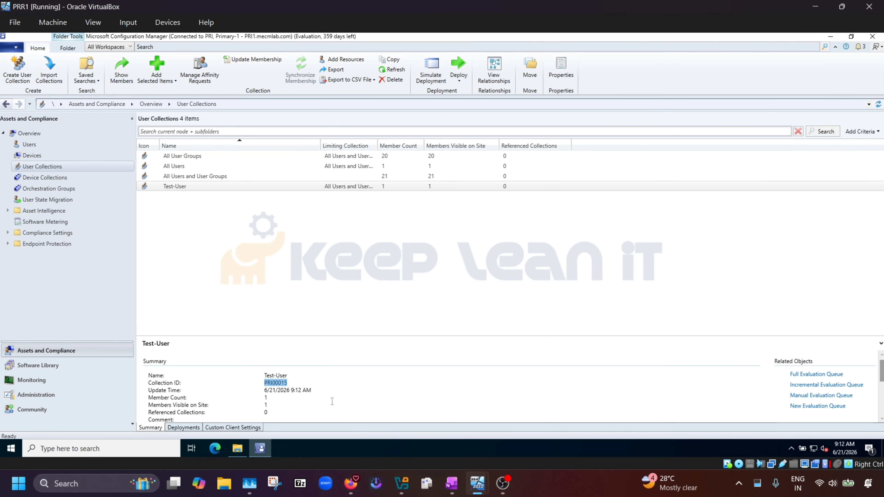
# Open colleval.log, locate PRI00015's successful evaluation entries, then close CMTrace and return to the console.
pyautogui.click(238, 447)
pyautogui.doubleClick(136, 178)
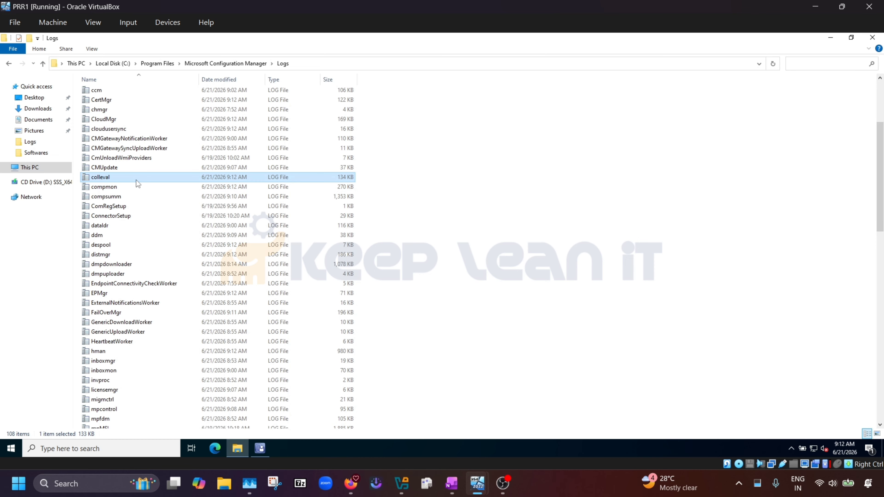
pyautogui.click(458, 256)
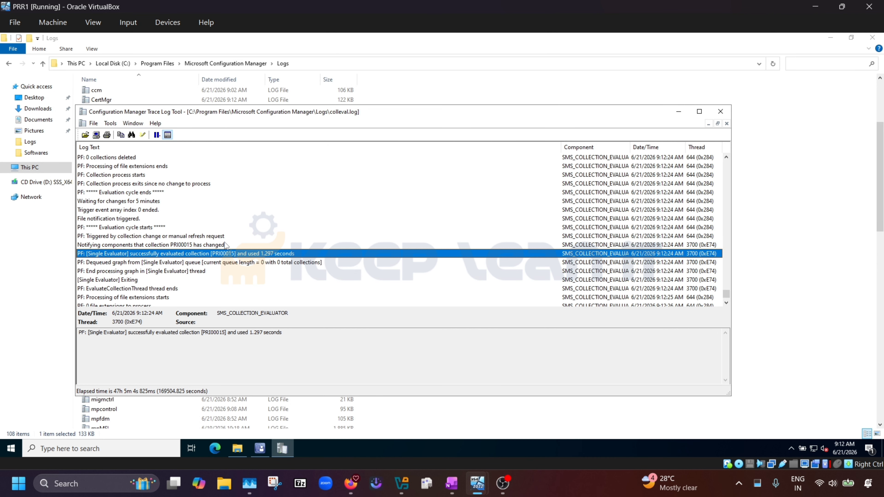
pyautogui.hotkey('ctrl', 'f')
pyautogui.click(466, 245)
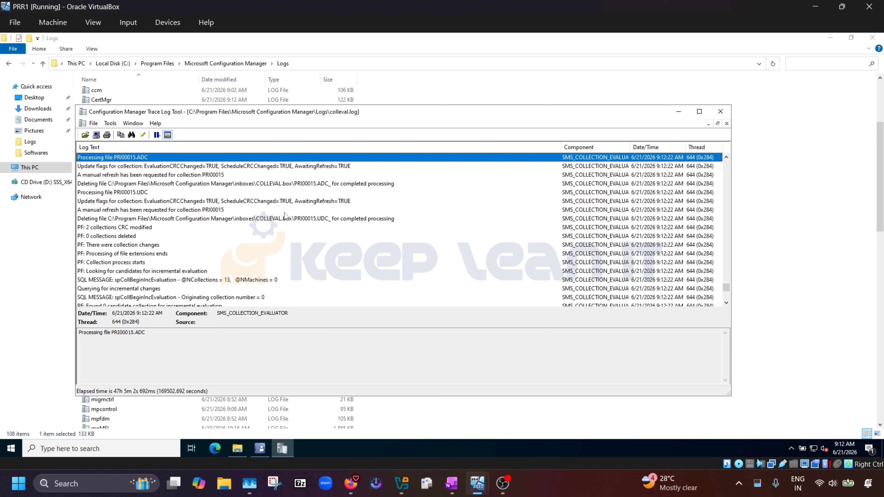
pyautogui.scroll(-3, 175, 193)
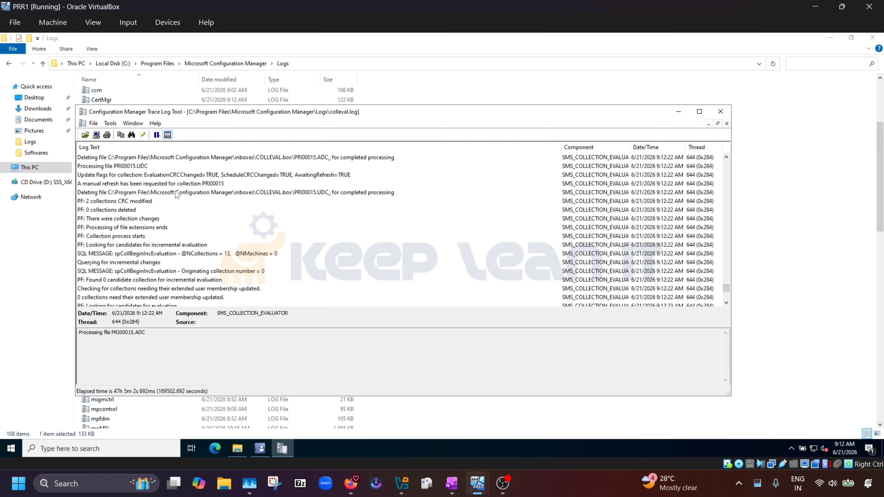
pyautogui.scroll(3, 177, 200)
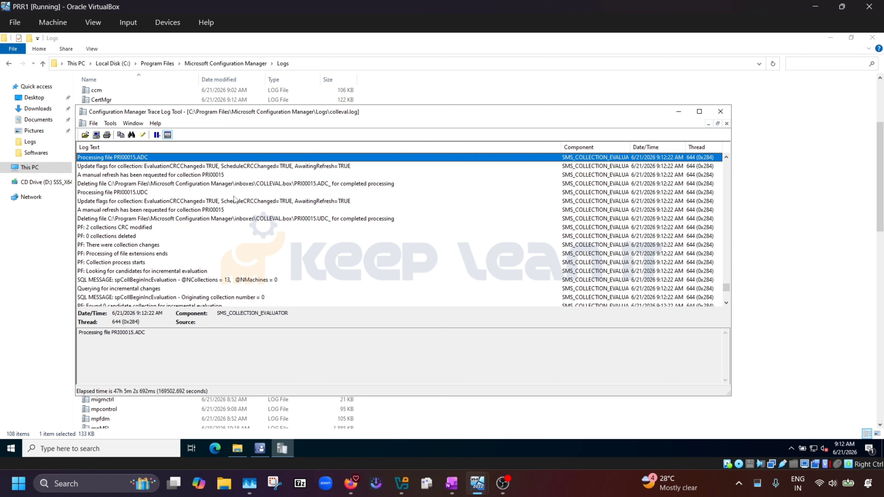
pyautogui.scroll(2, 231, 208)
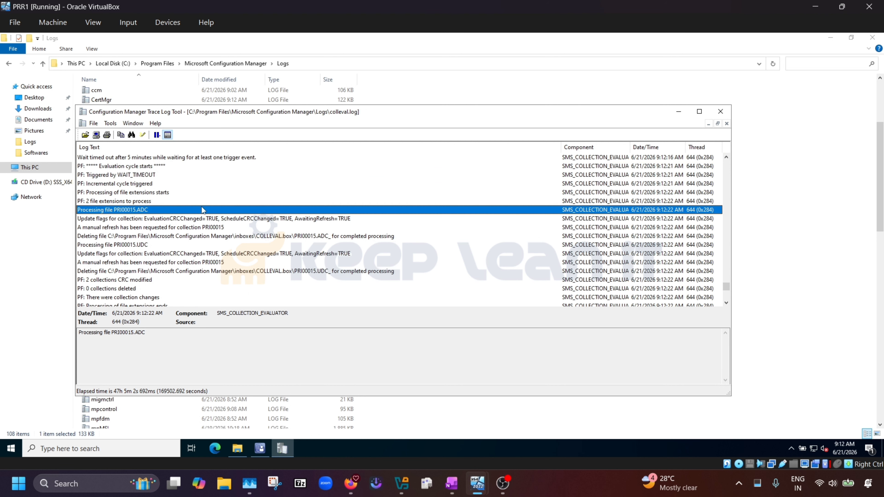
pyautogui.scroll(2, 202, 215)
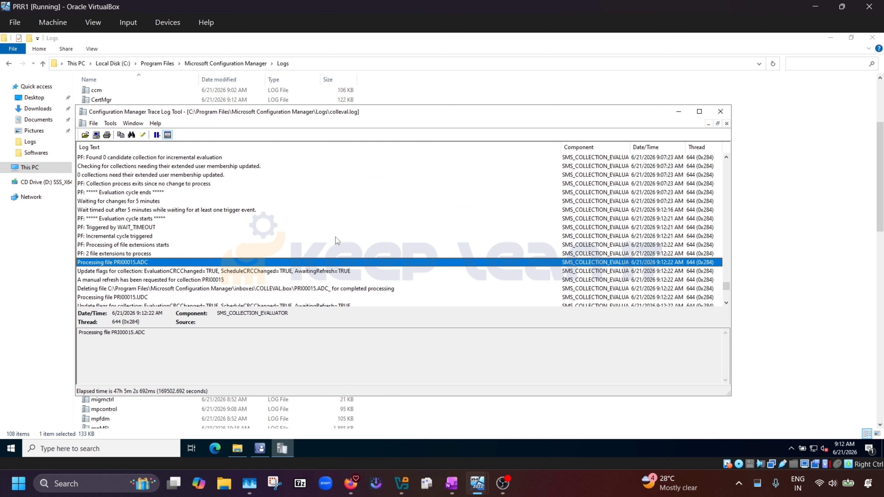
pyautogui.click(720, 111)
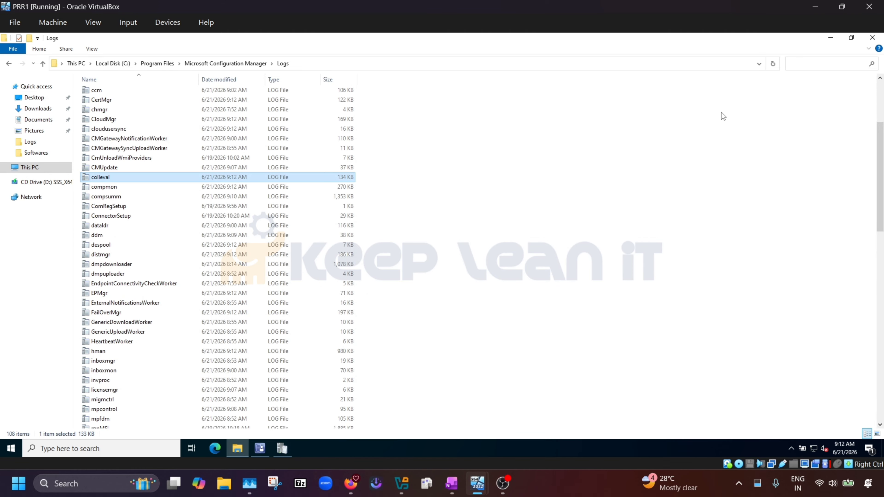
pyautogui.click(267, 451)
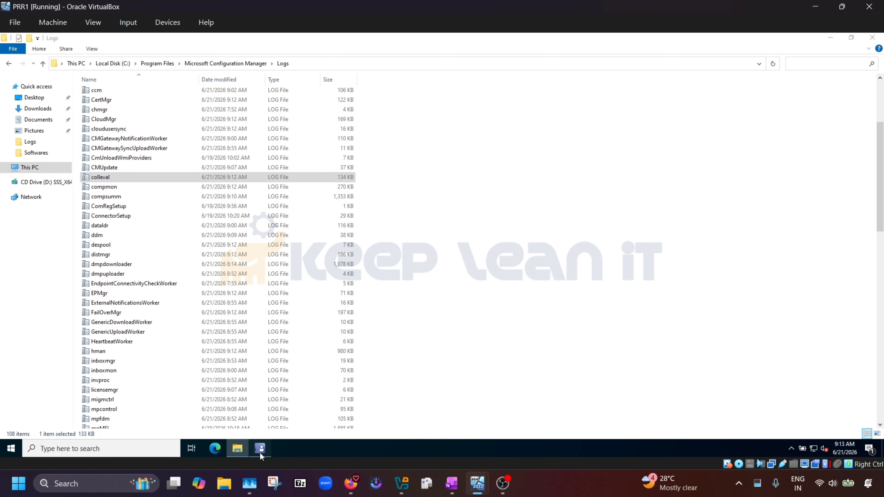